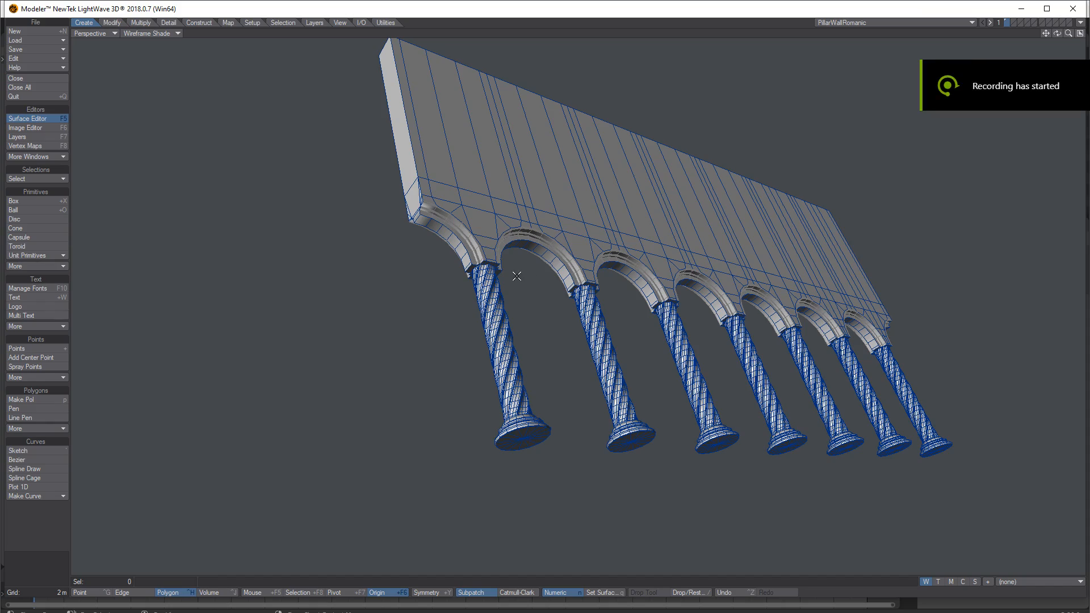
# Inspect the pillar wall model from several angles in the modeler viewport.
pyautogui.keyDown('alt'); pyautogui.moveTo(753, 297); pyautogui.dragTo(484, 273); pyautogui.keyUp('alt')
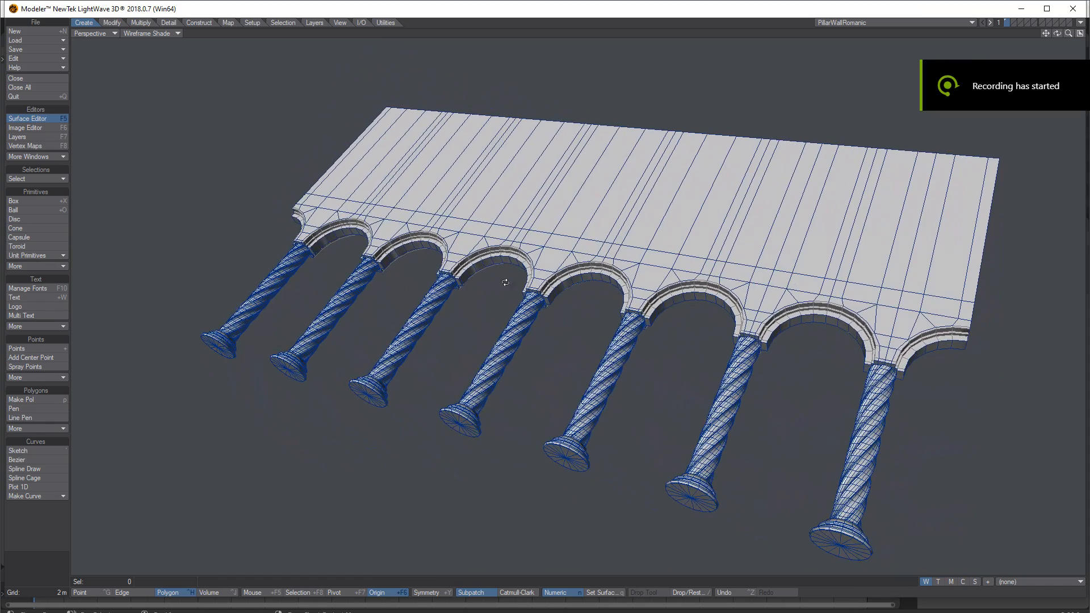
pyautogui.keyDown('alt'); pyautogui.moveTo(603, 175); pyautogui.dragTo(509, 155); pyautogui.keyUp('alt')
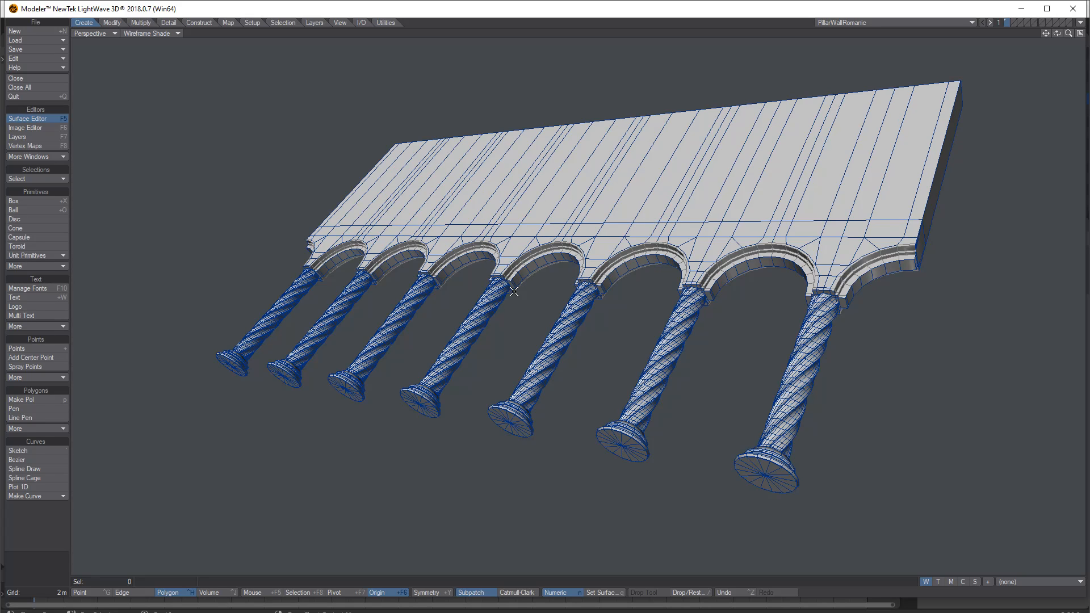
pyautogui.keyDown('alt'); pyautogui.moveTo(514, 292); pyautogui.dragTo(545, 282); pyautogui.keyUp('alt')
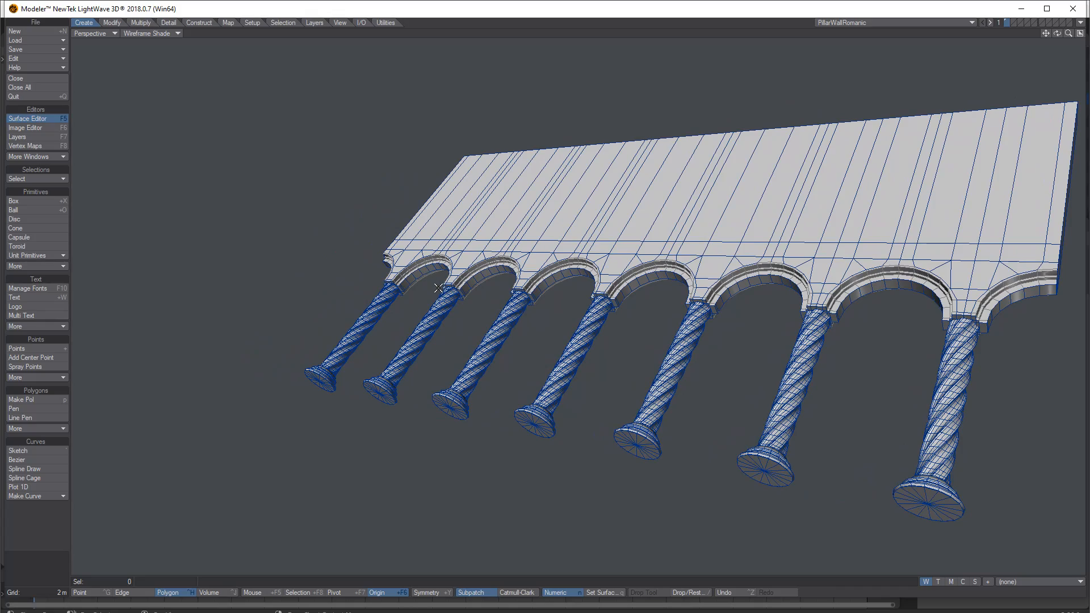
pyautogui.keyDown('ctrl'); pyautogui.keyDown('alt'); pyautogui.moveTo(463, 276); pyautogui.dragTo(558, 256); pyautogui.keyUp('alt'); pyautogui.keyUp('ctrl')
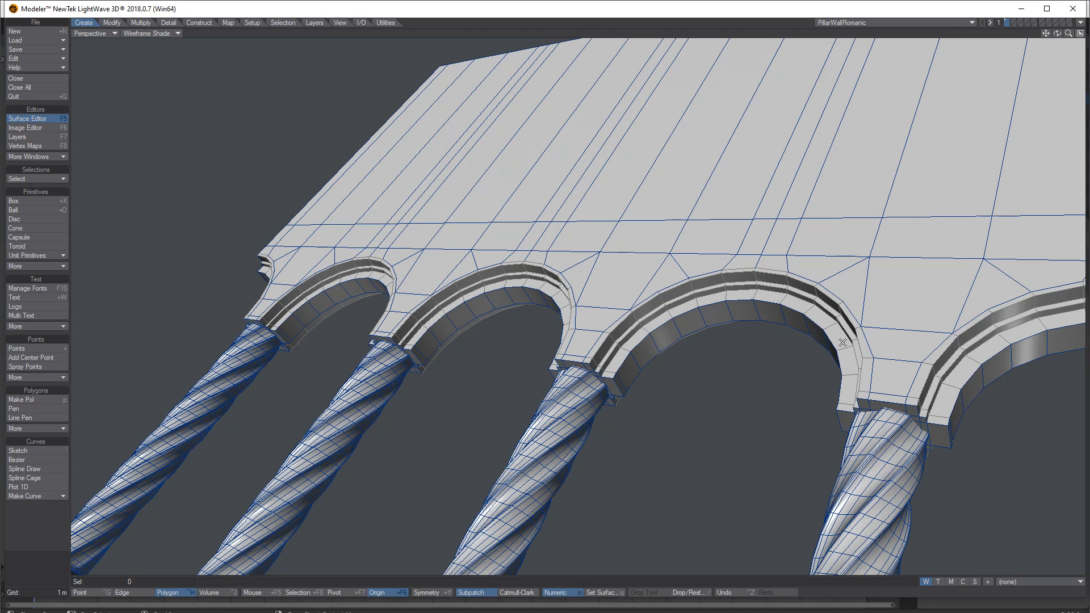
pyautogui.scroll(-8, 587, 339)
pyautogui.keyDown('alt'); pyautogui.moveTo(587, 339); pyautogui.dragTo(593, 215); pyautogui.keyUp('alt')
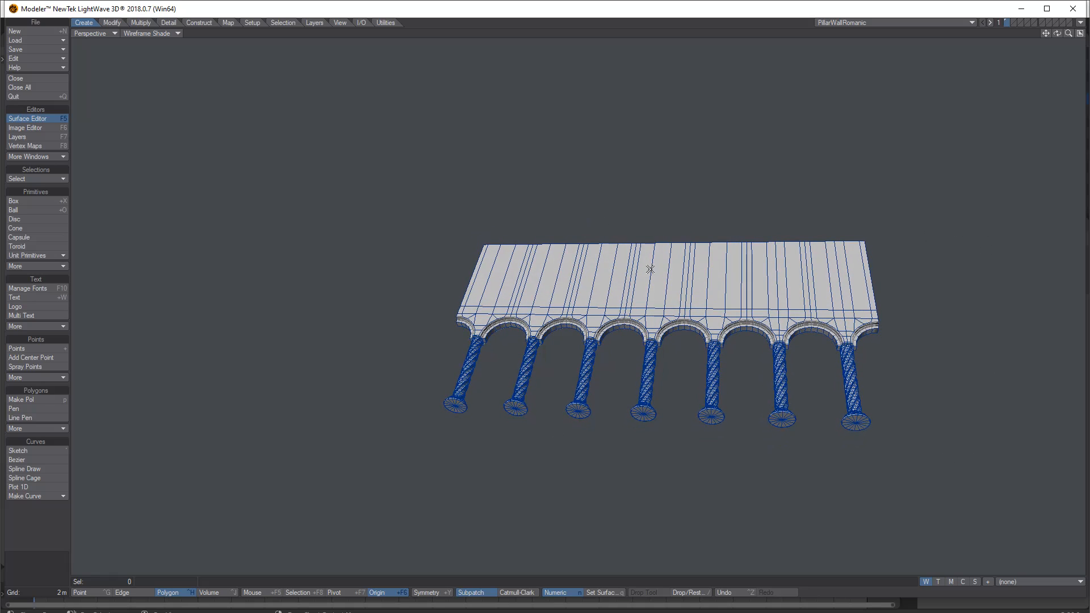
pyautogui.keyDown('alt'); pyautogui.moveTo(533, 273); pyautogui.dragTo(440, 300); pyautogui.keyUp('alt')
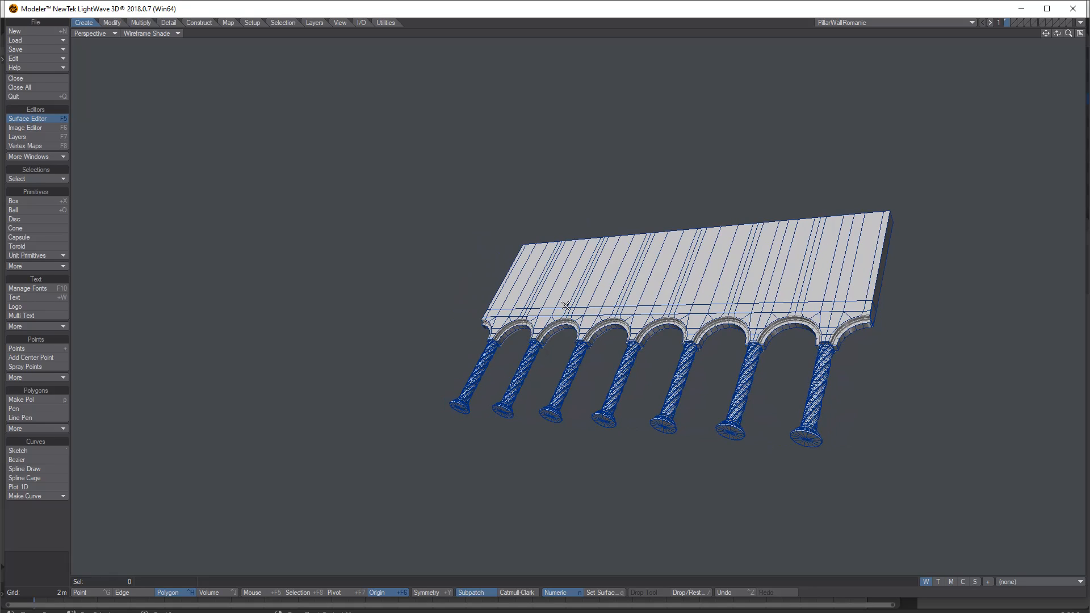
pyautogui.keyDown('alt'); pyautogui.moveTo(490, 255); pyautogui.dragTo(536, 343); pyautogui.keyUp('alt')
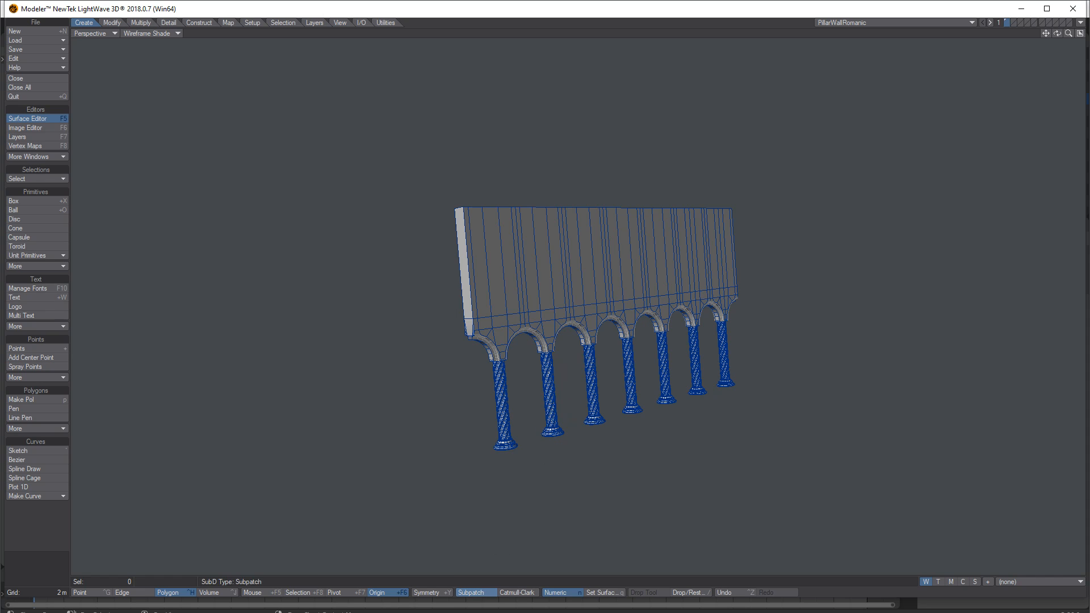
# Switch to Blender and delete the existing pillar wall object from the scene.
pyautogui.hotkey('alt', 'Tab')
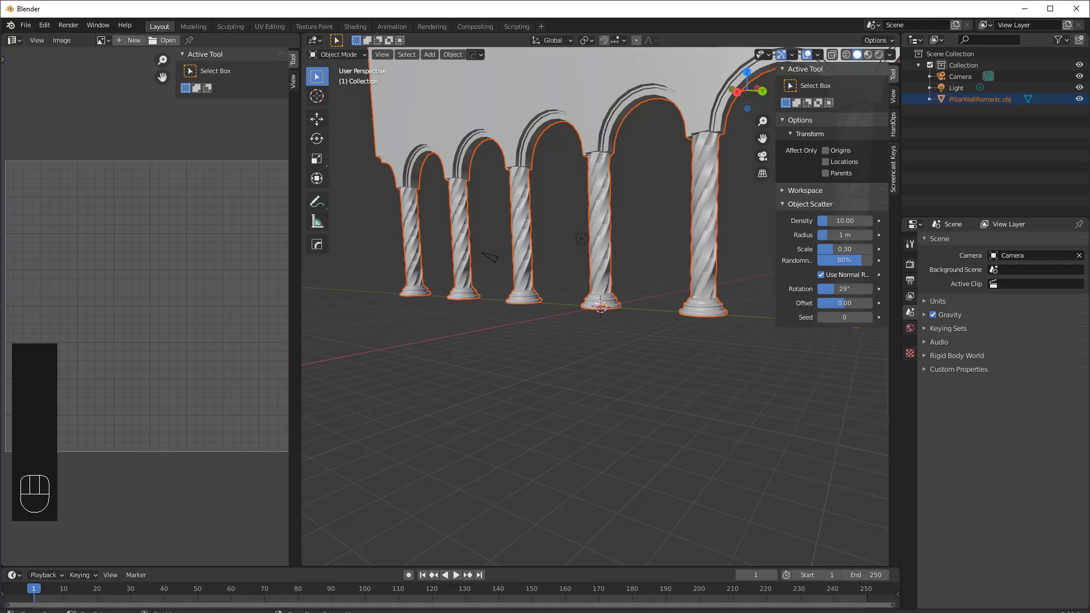
pyautogui.click(606, 104)
pyautogui.press('Delete')
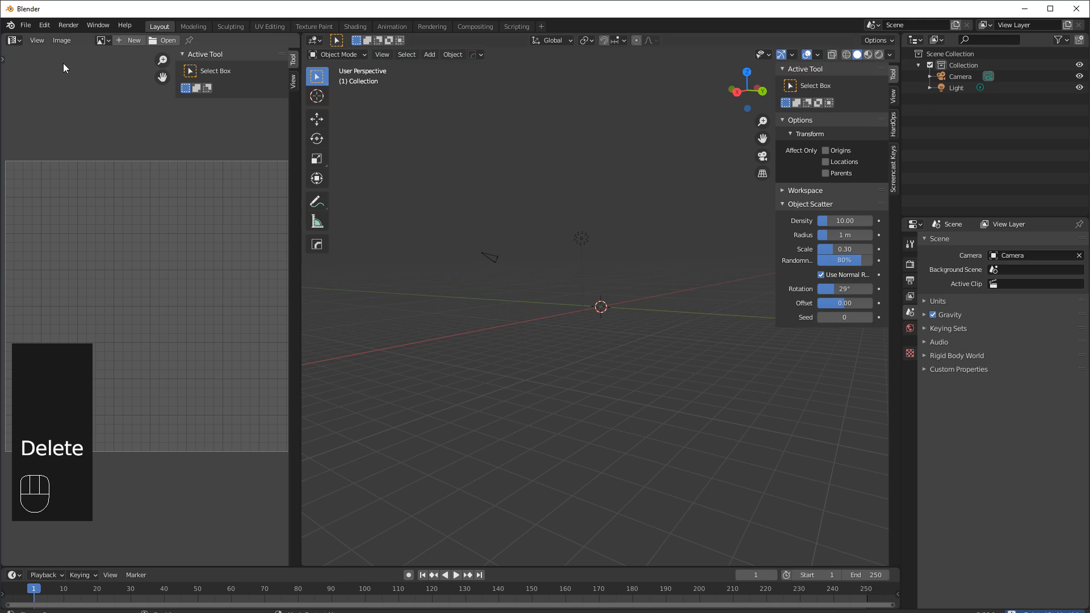
# Import PillarWallRomanic.obj as a Wavefront OBJ file.
pyautogui.click(26, 26)
pyautogui.moveTo(80, 178)
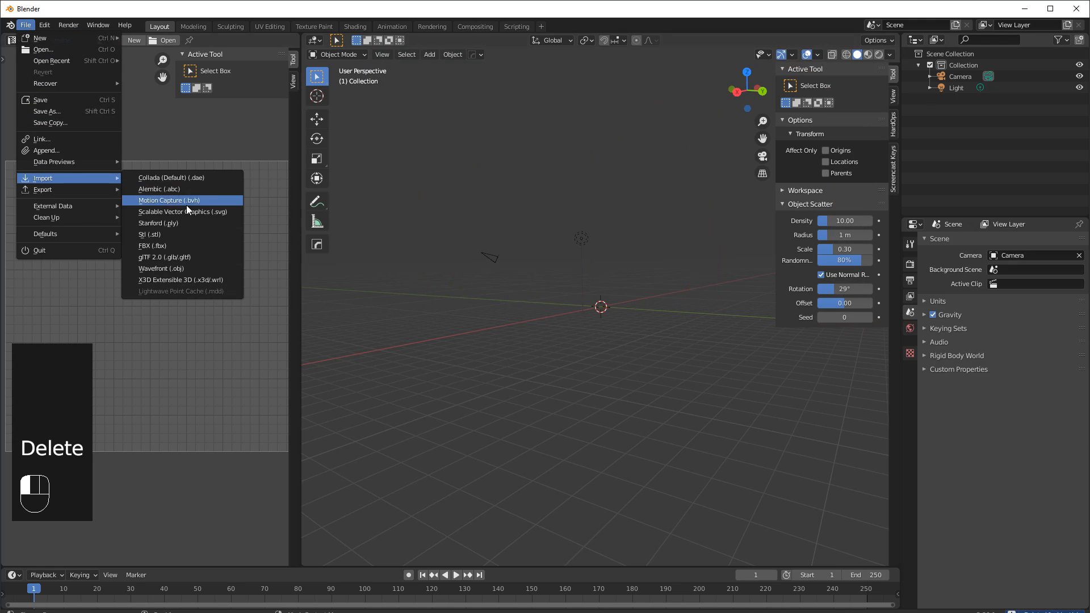
pyautogui.click(164, 268)
pyautogui.click(370, 170)
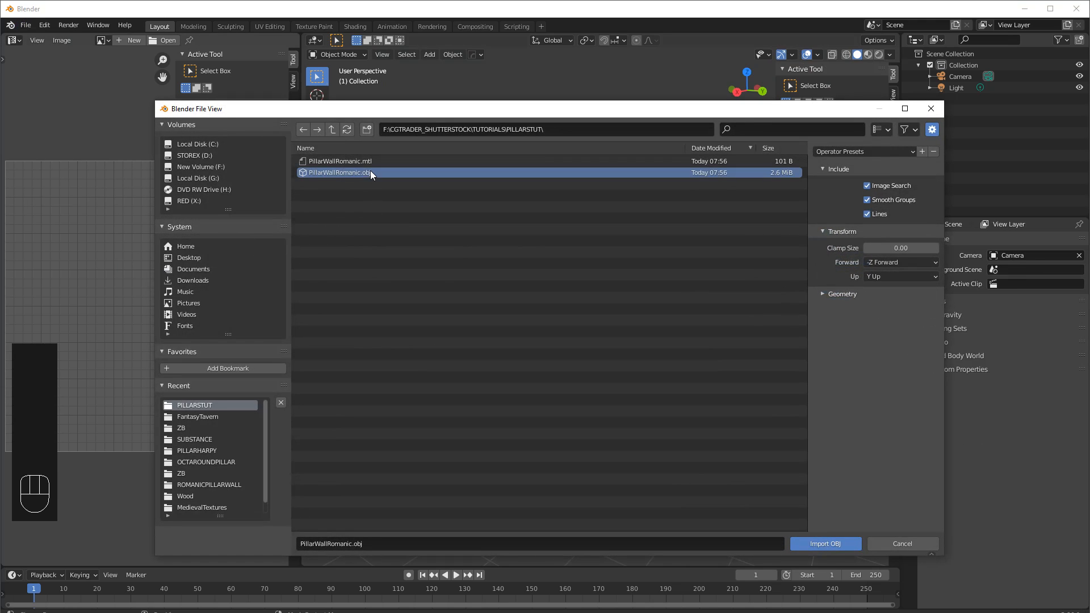
pyautogui.click(818, 543)
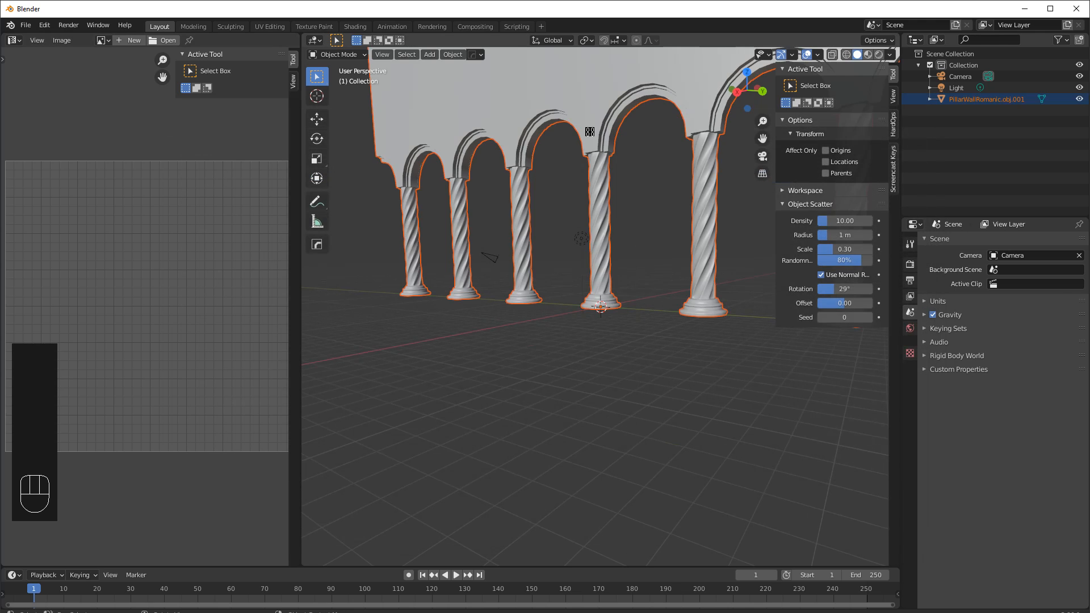
# Select the imported wall, hide the sidebar and frame it in a right orthographic view.
pyautogui.click(593, 116)
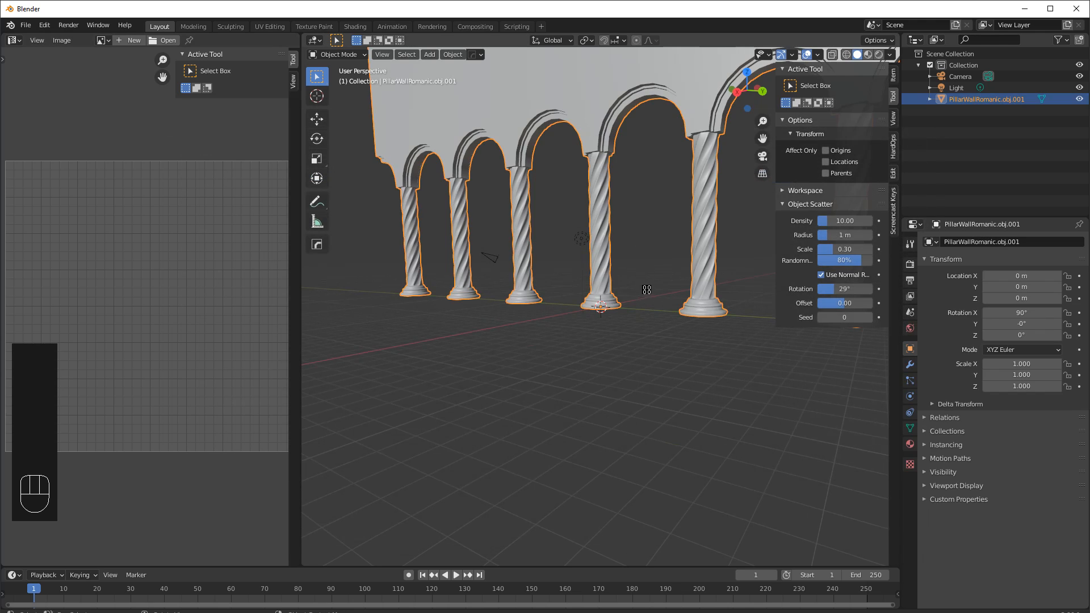
pyautogui.keyDown('shift'); pyautogui.moveTo(633, 246); pyautogui.dragTo(622, 307, button='middle'); pyautogui.keyUp('shift')
pyautogui.press('KP_Decimal')
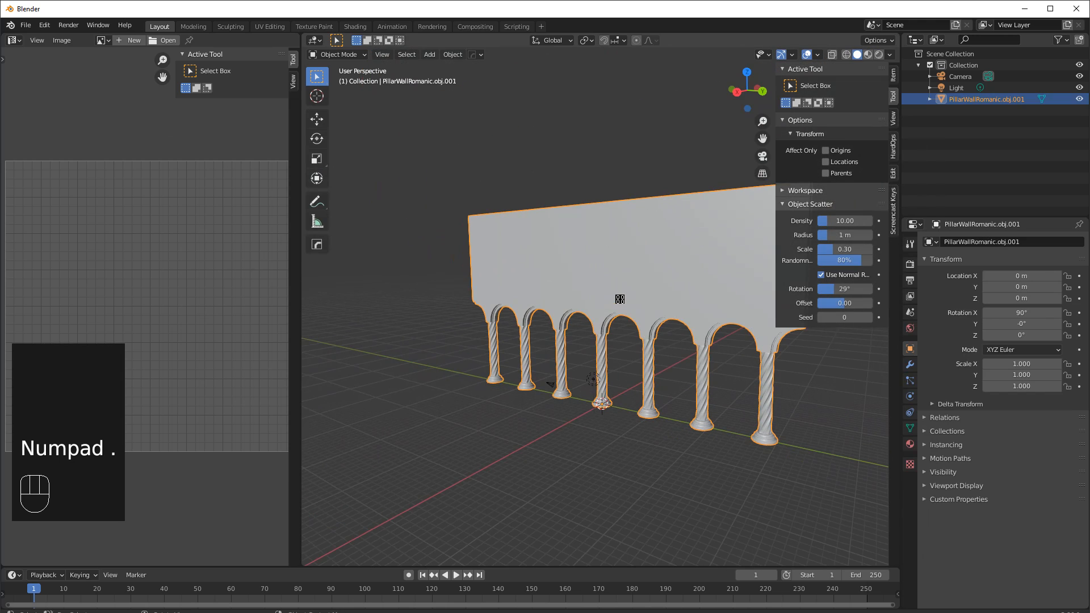
pyautogui.keyDown('shift'); pyautogui.moveTo(630, 319); pyautogui.dragTo(582, 366, button='middle'); pyautogui.keyUp('shift')
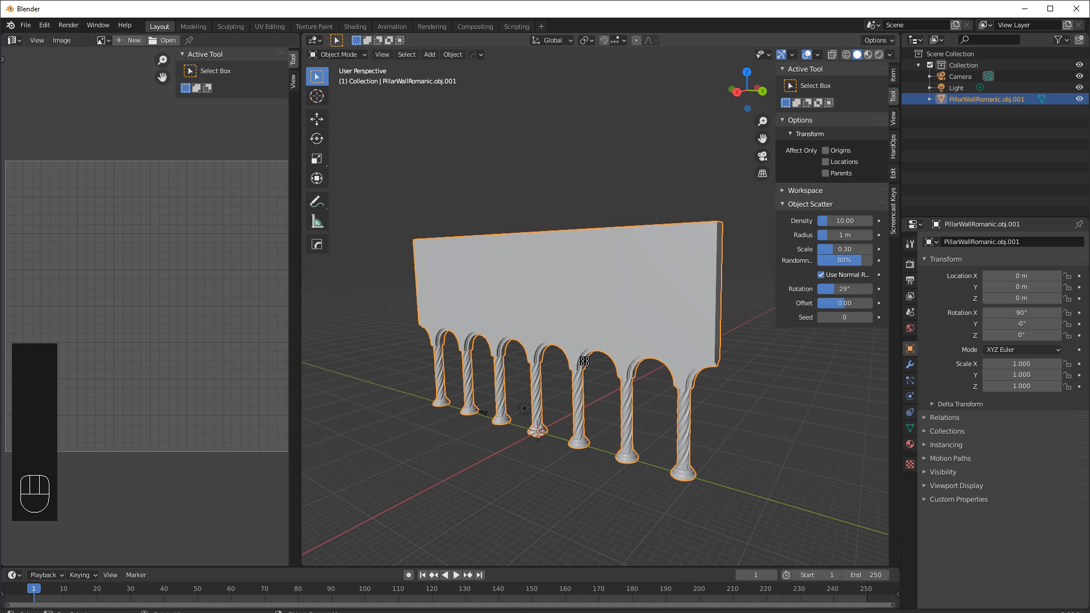
pyautogui.moveTo(565, 335); pyautogui.dragTo(576, 322, button='middle')
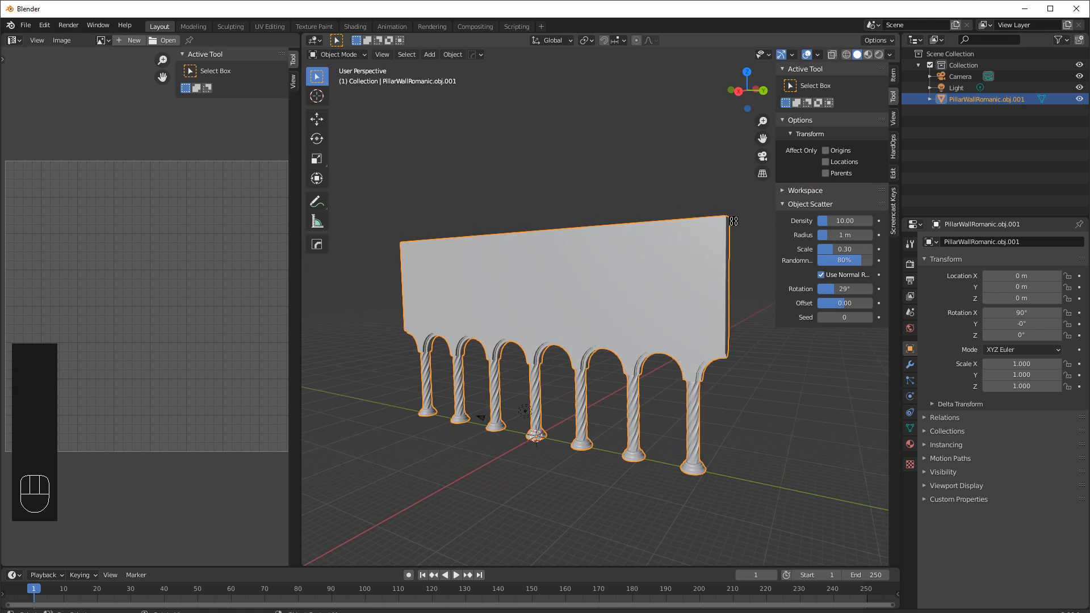
pyautogui.press('n')
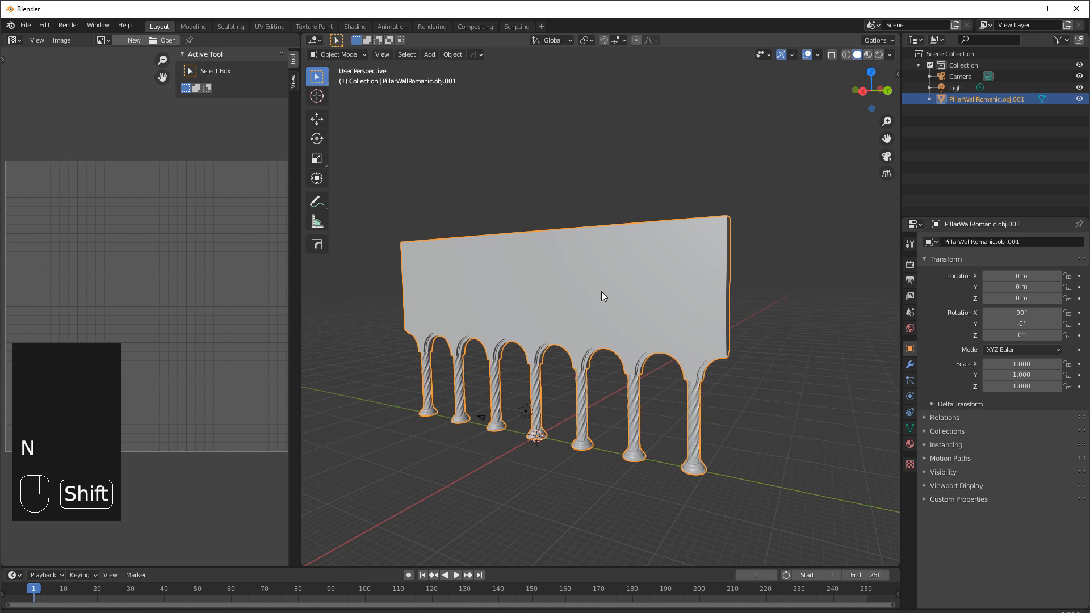
pyautogui.keyDown('shift'); pyautogui.moveTo(602, 292); pyautogui.dragTo(624, 289, button='middle'); pyautogui.keyUp('shift')
pyautogui.press('KP_5')
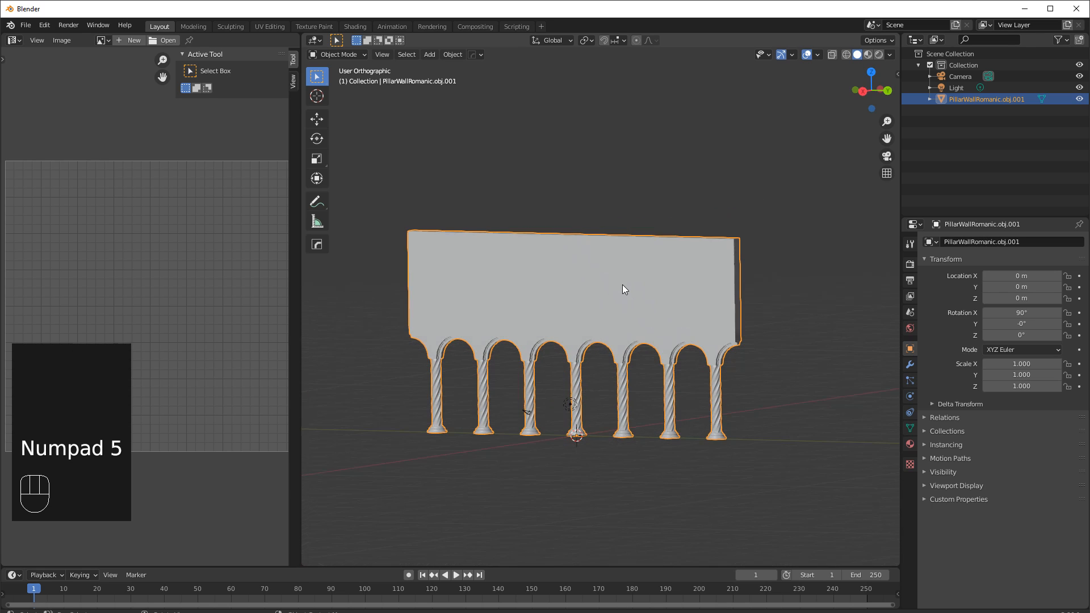
pyautogui.moveTo(612, 284); pyautogui.dragTo(635, 289, button='middle')
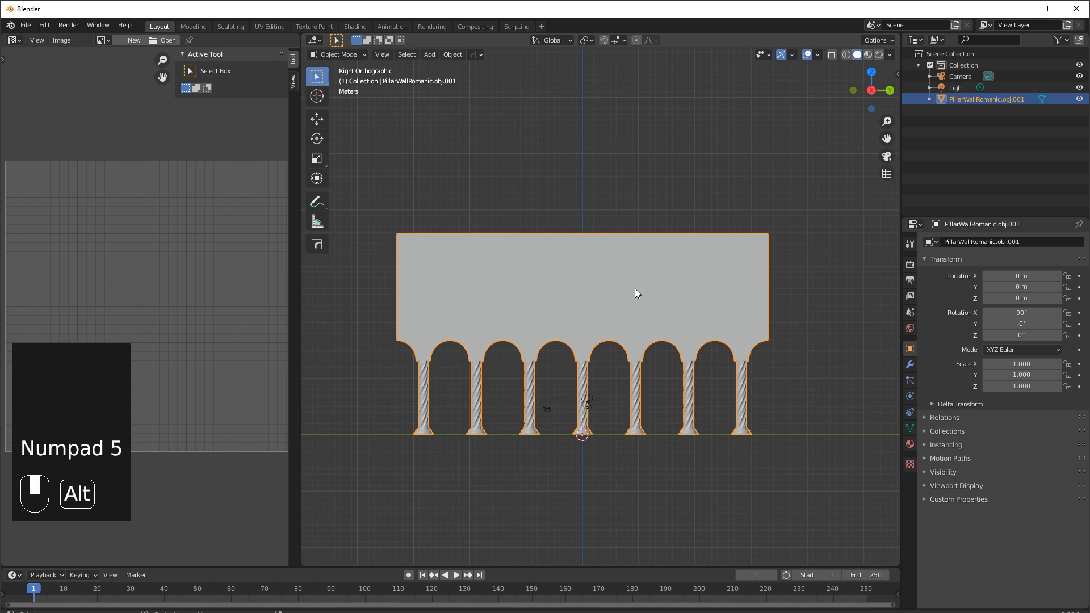
pyautogui.scroll(1, 574, 366)
pyautogui.keyDown('shift'); pyautogui.moveTo(598, 342); pyautogui.dragTo(645, 336, button='middle'); pyautogui.keyUp('shift')
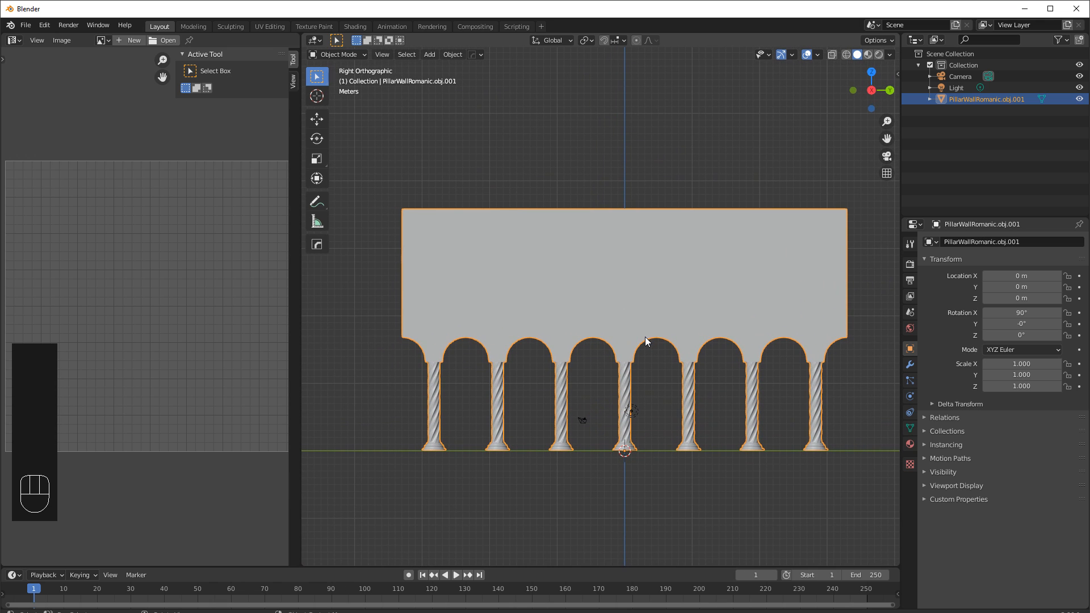
# Enter Edit Mode with face selection, deselect everything and toggle wireframe display.
pyautogui.press('Tab')
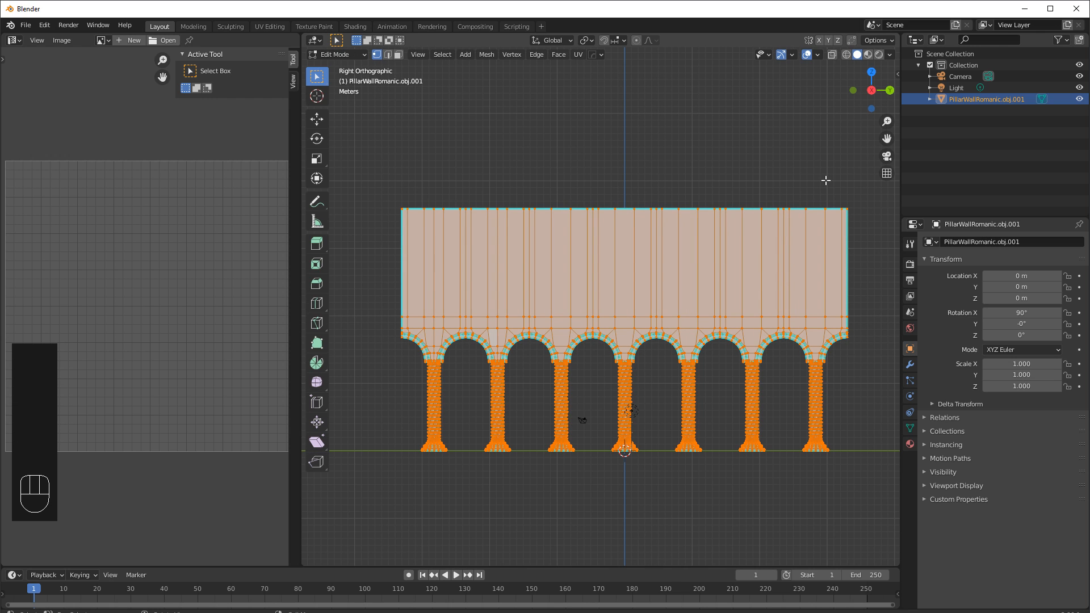
pyautogui.press('3')
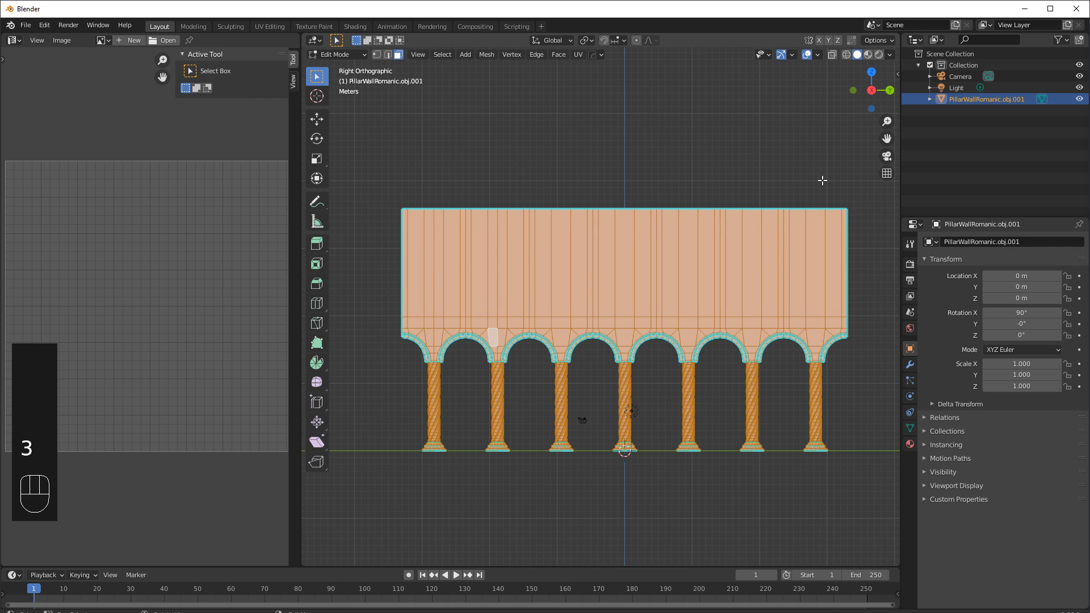
pyautogui.click(851, 190)
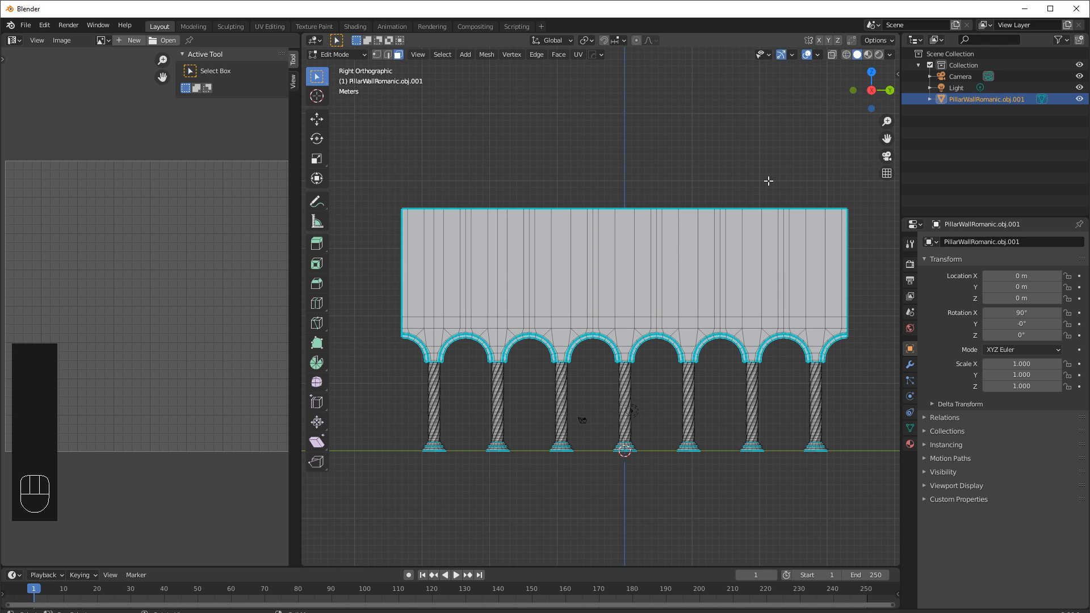
pyautogui.hotkey('shift', 'z')
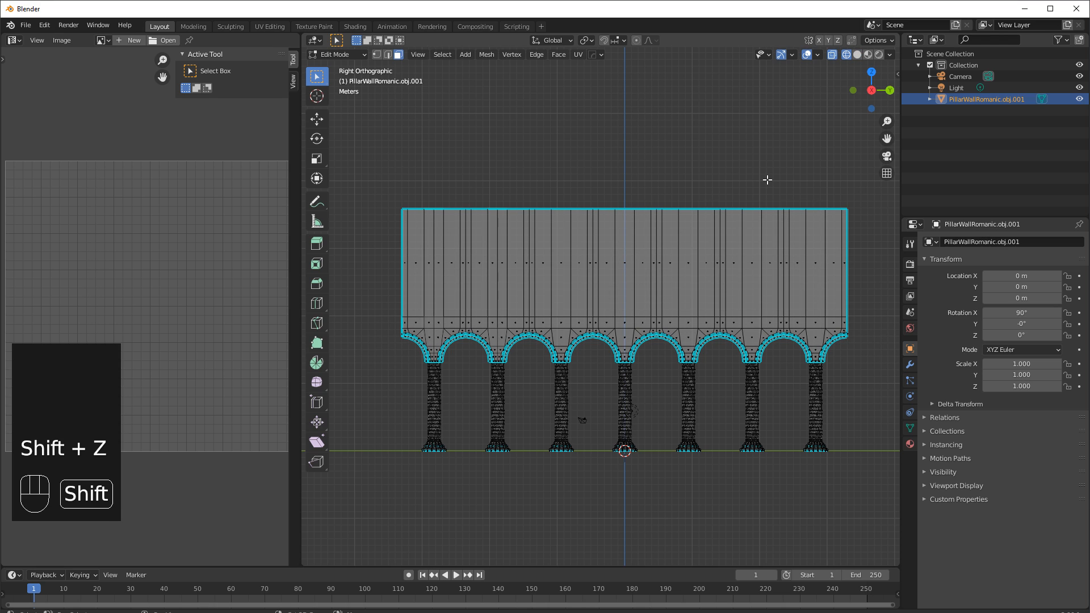
pyautogui.press('z')
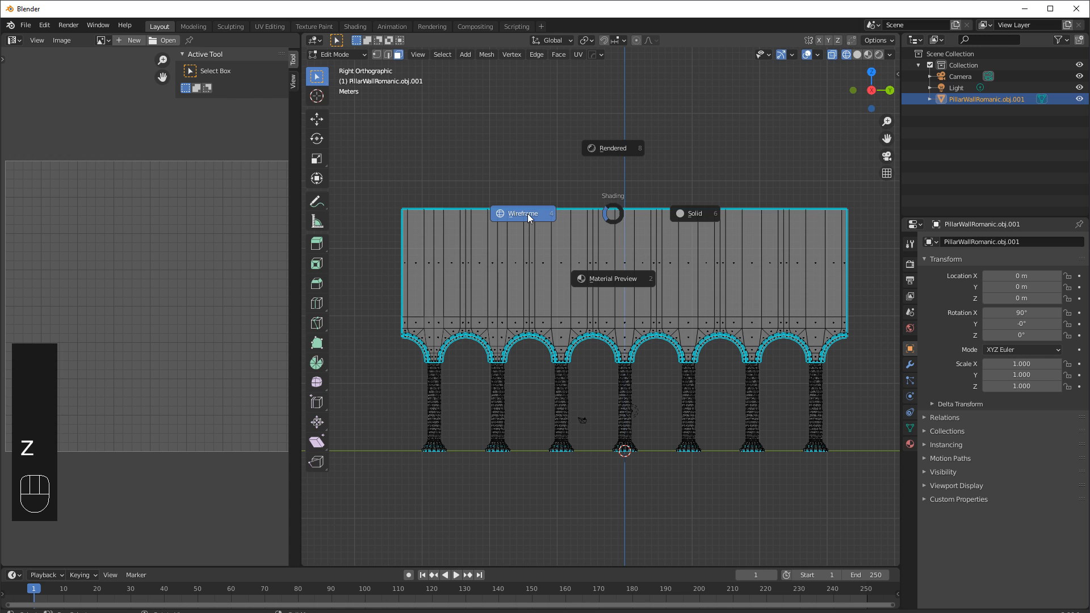
pyautogui.click(806, 165)
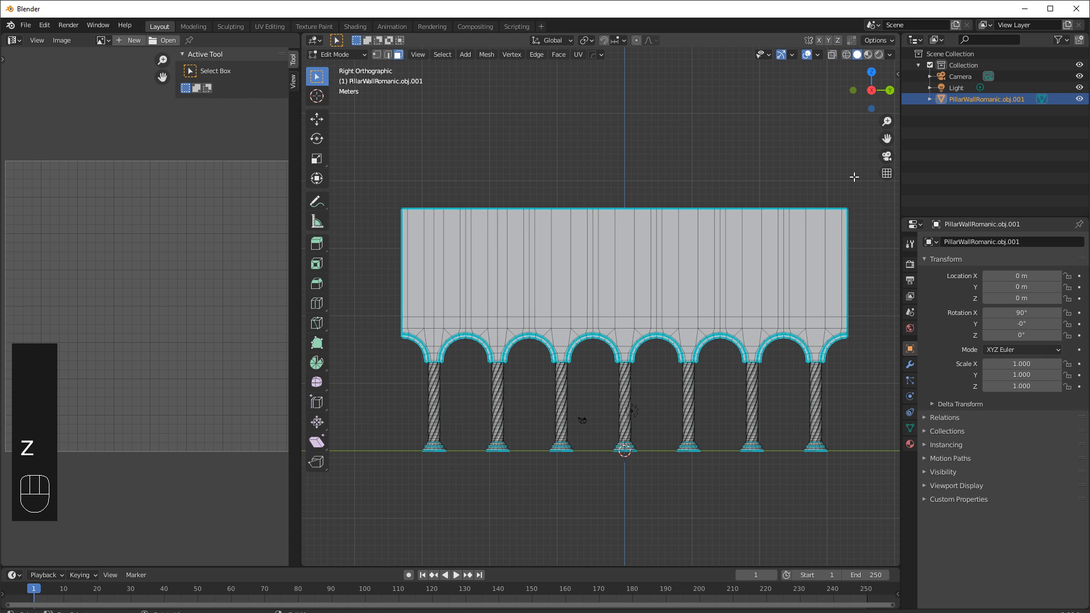
# Box-select the wall and pillars to the right of the second arch and delete those faces.
pyautogui.moveTo(867, 191); pyautogui.dragTo(527, 489)
pyautogui.moveTo(663, 372)
pyautogui.mouseDown(button='middle')
pyautogui.moveTo(553, 394)
pyautogui.moveTo(656, 378)
pyautogui.mouseUp(button='middle')
pyautogui.hotkey('shift', 'z')
pyautogui.hotkey('shift', 'z')
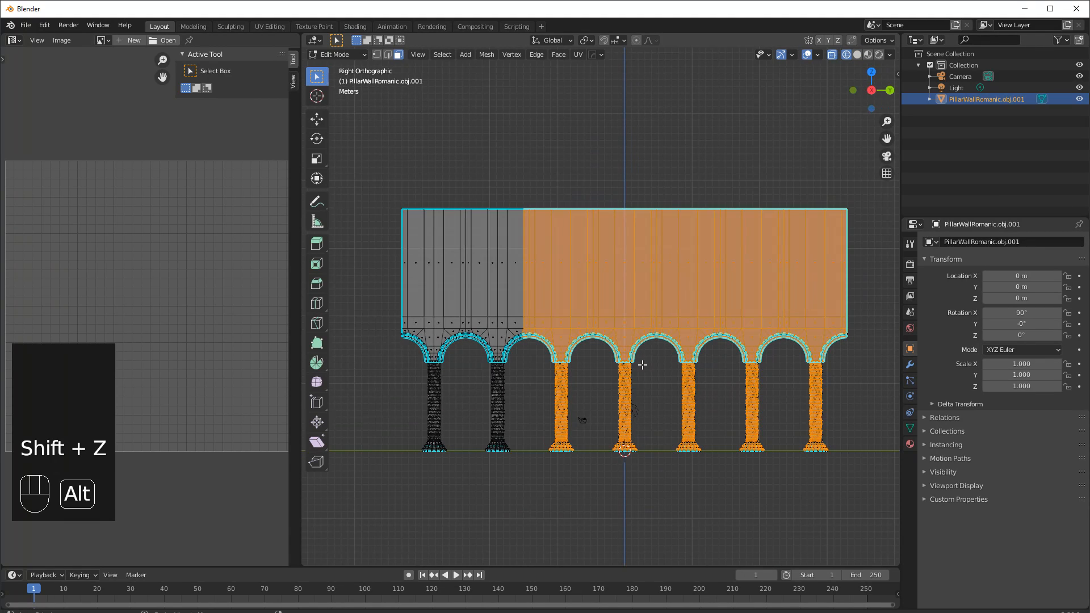
pyautogui.click(786, 165)
pyautogui.moveTo(871, 193); pyautogui.dragTo(530, 490)
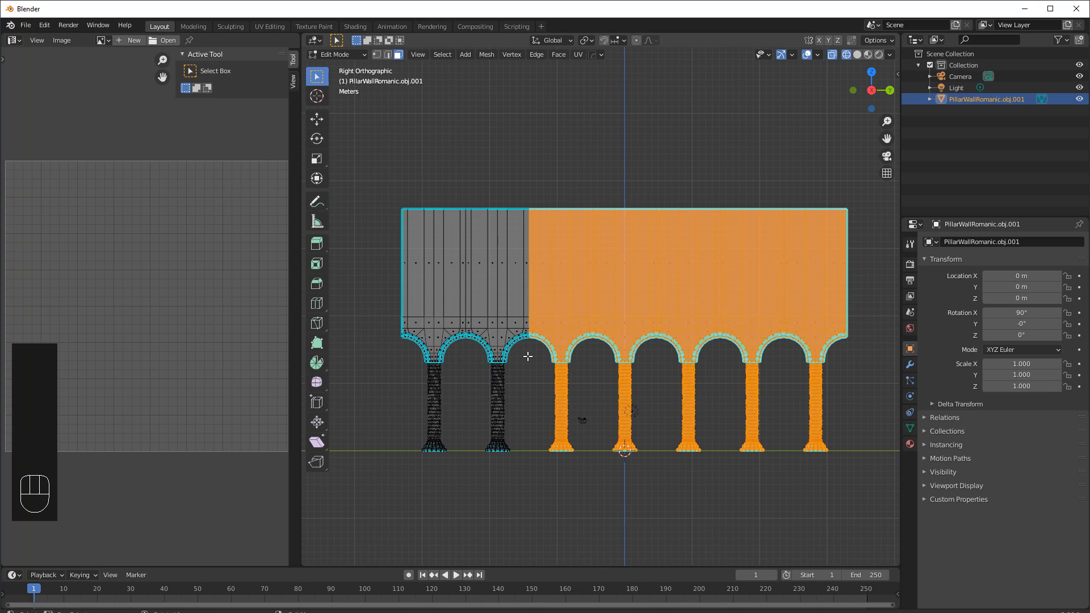
pyautogui.press('x')
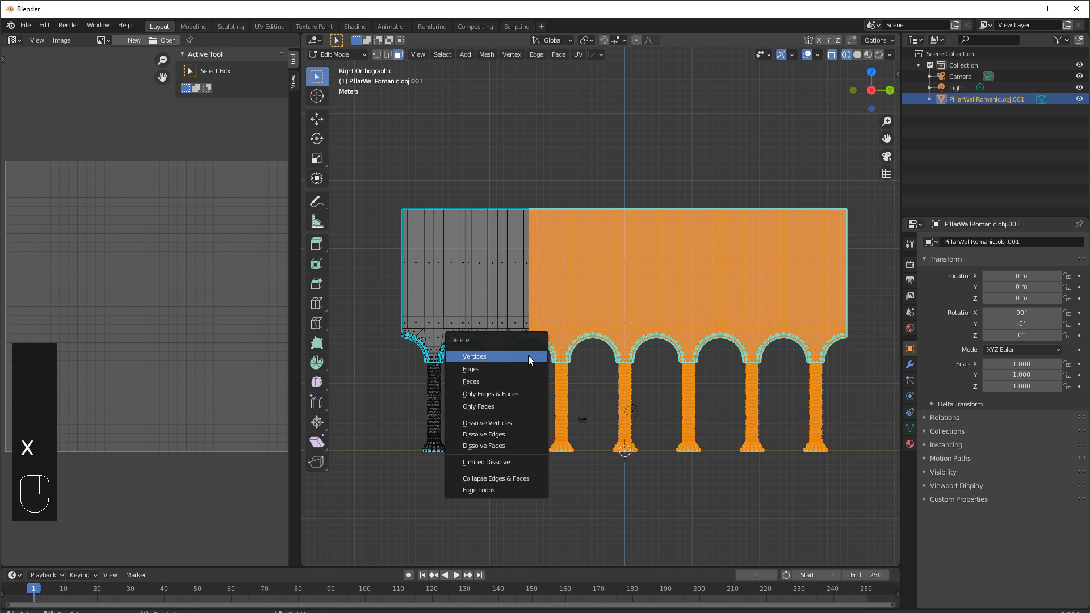
pyautogui.click(473, 383)
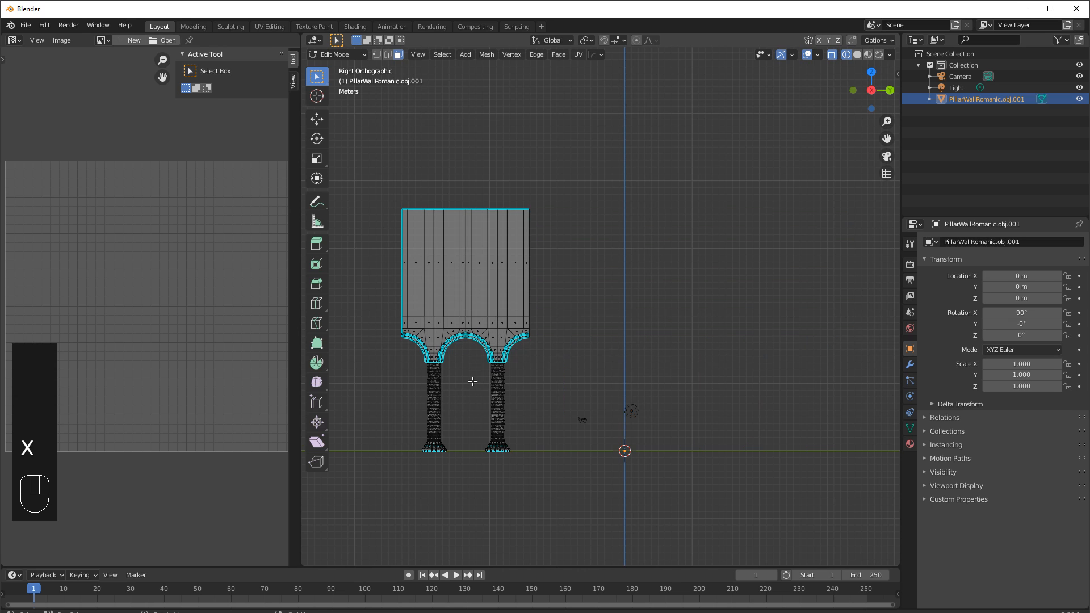
# Return to Object Mode and set the object's origin to its geometry.
pyautogui.keyDown('shift'); pyautogui.moveTo(528, 349); pyautogui.dragTo(688, 347, button='middle'); pyautogui.keyUp('shift')
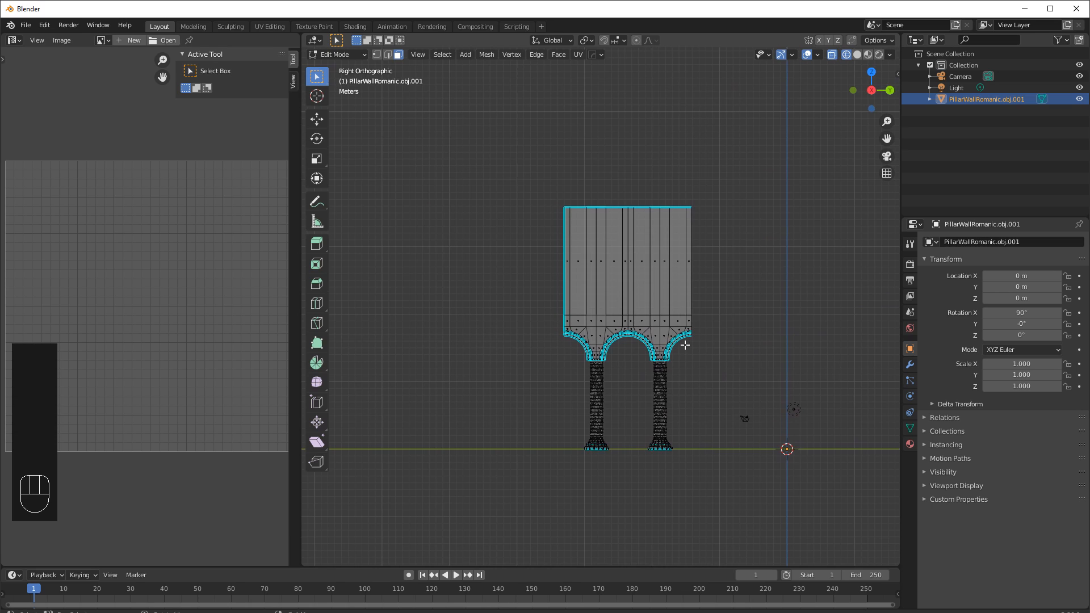
pyautogui.press('Tab')
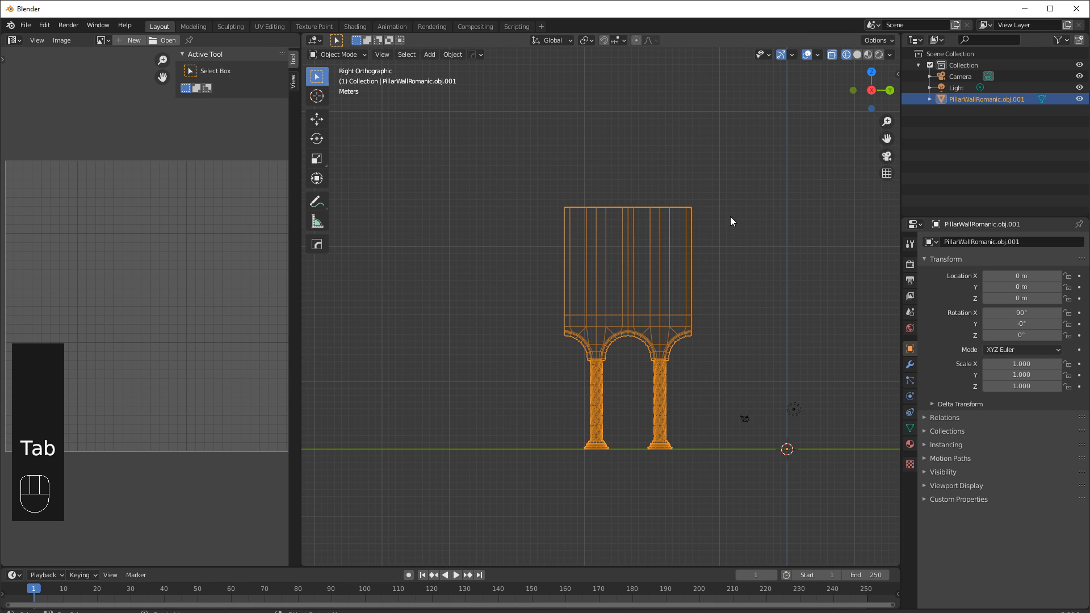
pyautogui.keyDown('shift'); pyautogui.moveTo(686, 411); pyautogui.dragTo(550, 432, button='middle'); pyautogui.keyUp('shift')
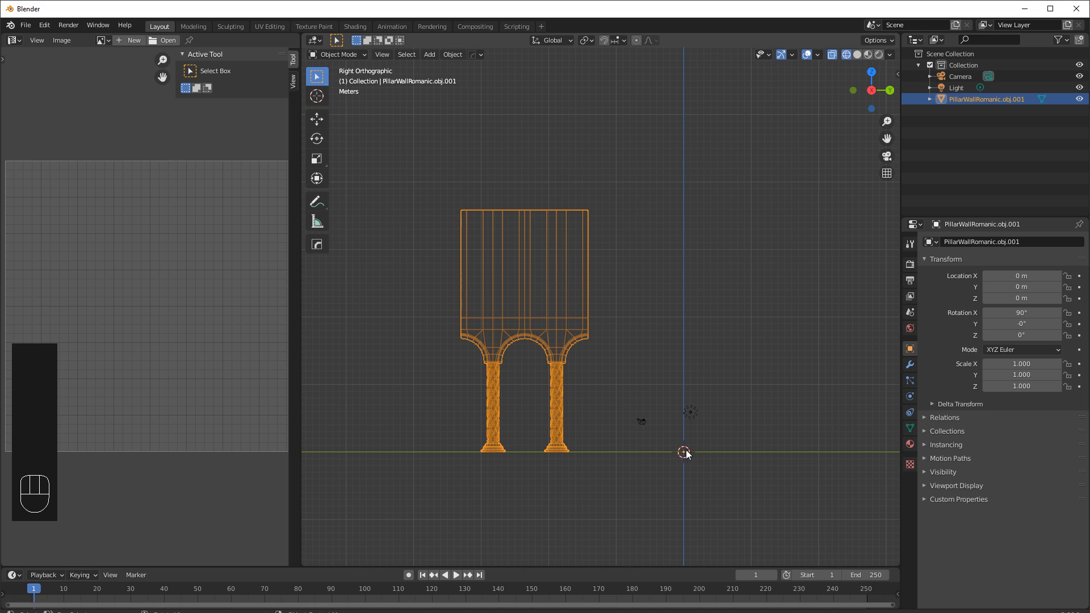
pyautogui.click(452, 55)
pyautogui.moveTo(464, 78)
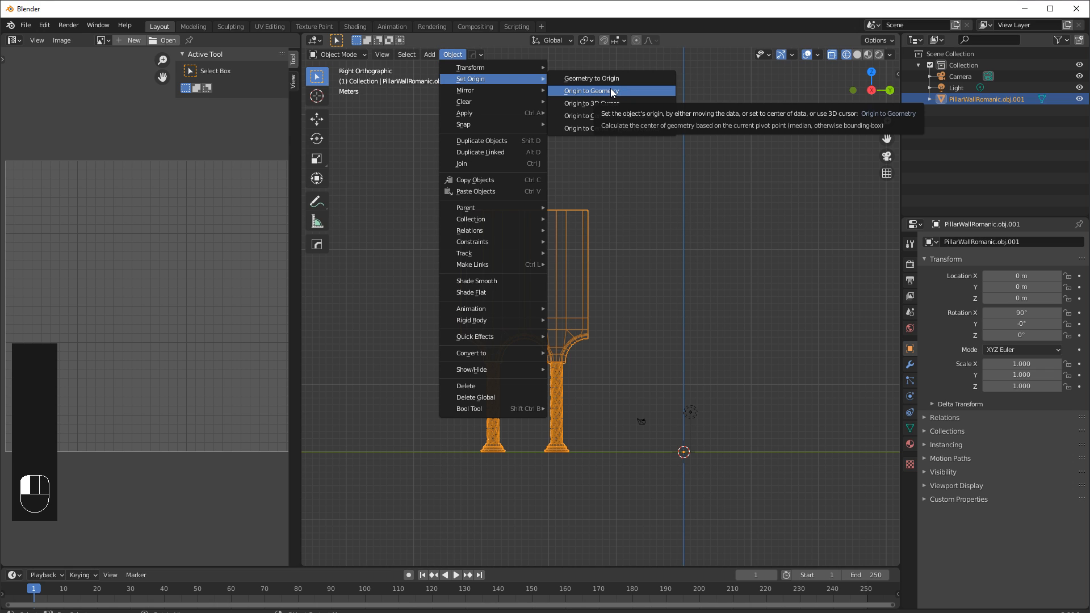
pyautogui.click(594, 114)
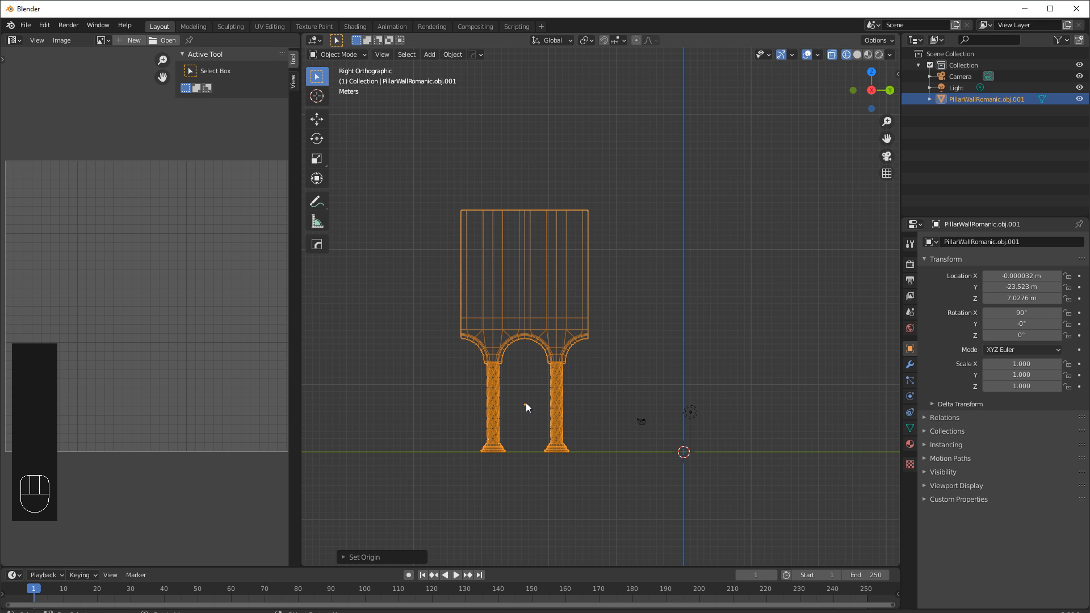
# Snap the wall object to the 3D cursor at the world origin.
pyautogui.click(453, 54)
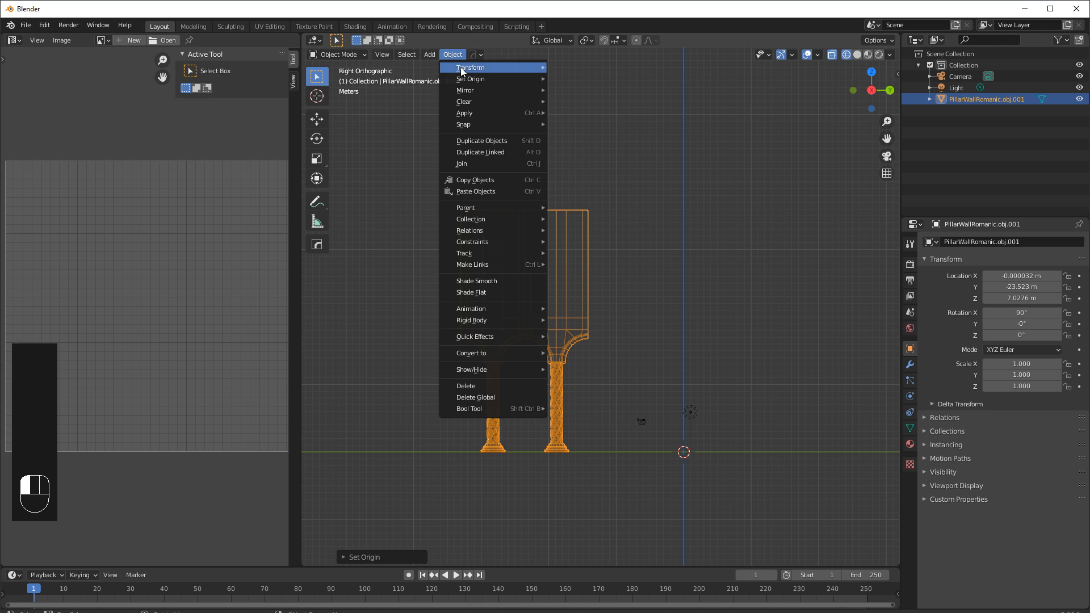
pyautogui.moveTo(471, 124)
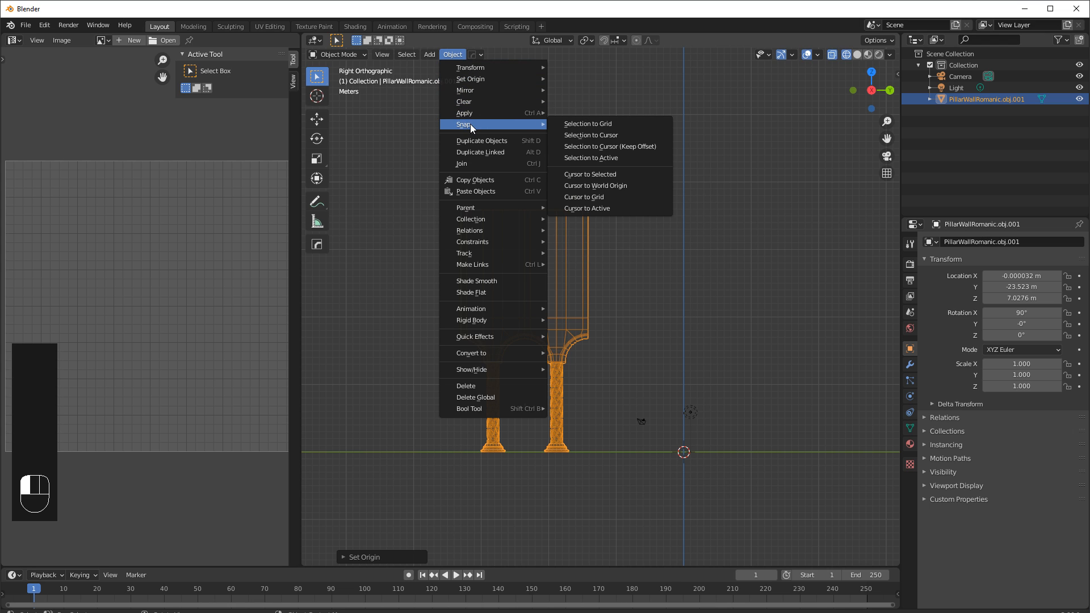
pyautogui.click(593, 135)
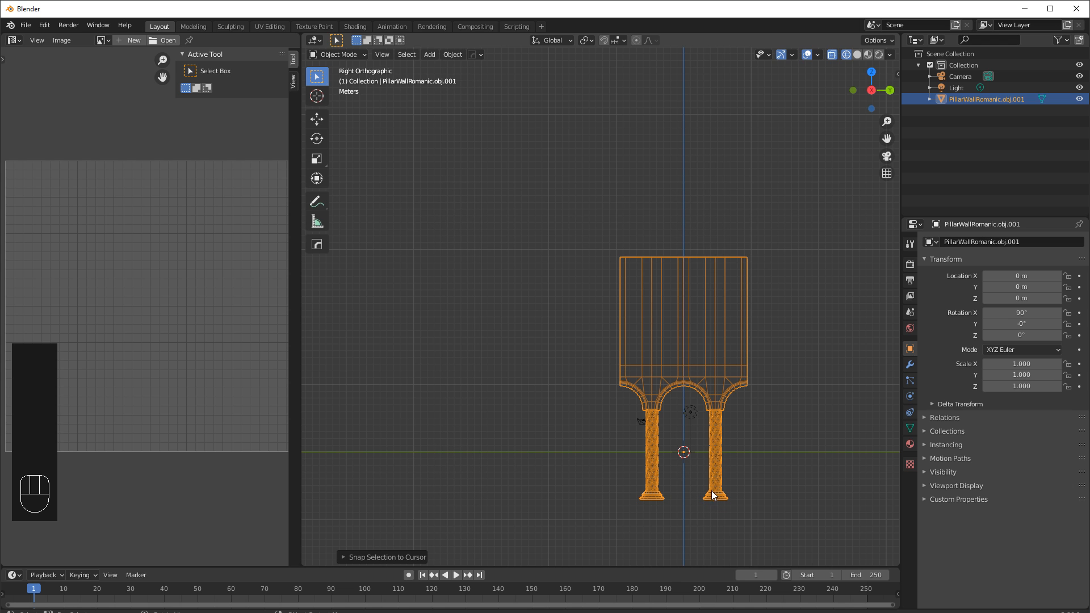
pyautogui.keyDown('shift'); pyautogui.moveTo(761, 421); pyautogui.dragTo(636, 368, button='middle'); pyautogui.keyUp('shift')
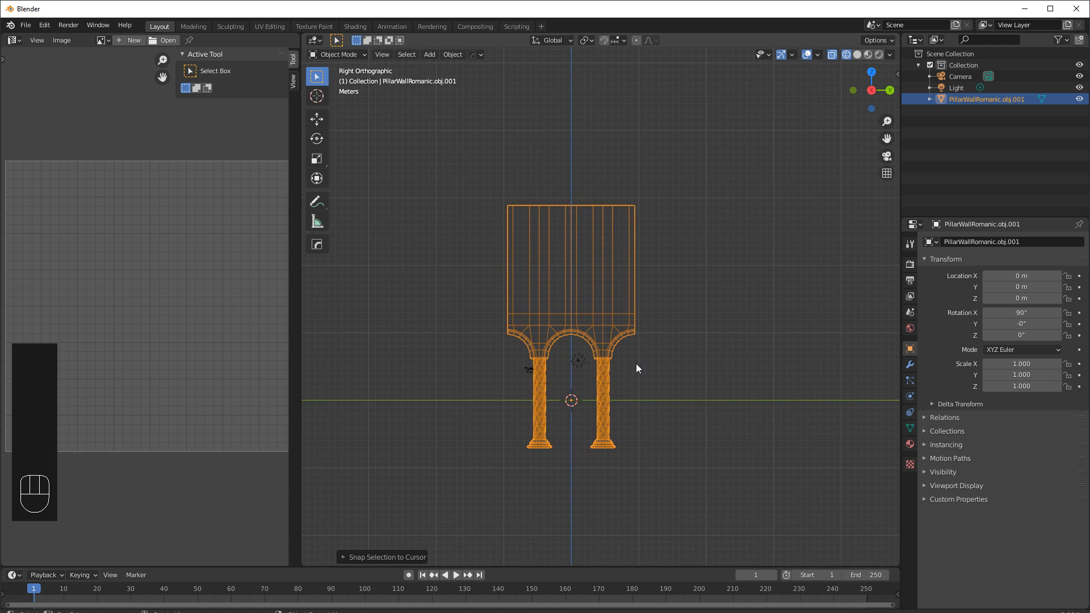
# Apply the object's rotation.
pyautogui.moveTo(899, 73); pyautogui.dragTo(861, 73)
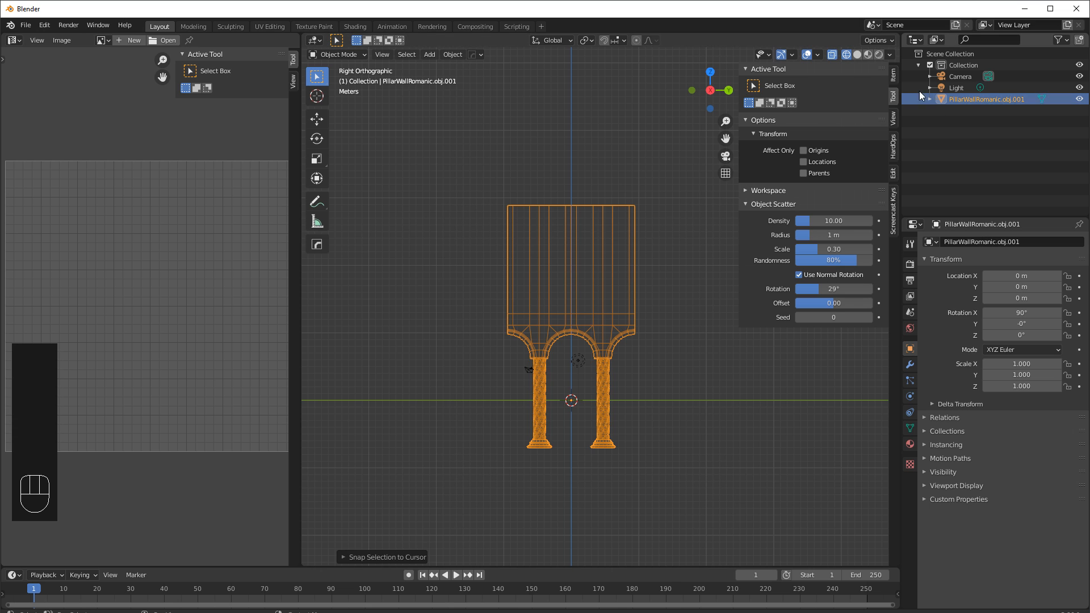
pyautogui.click(893, 75)
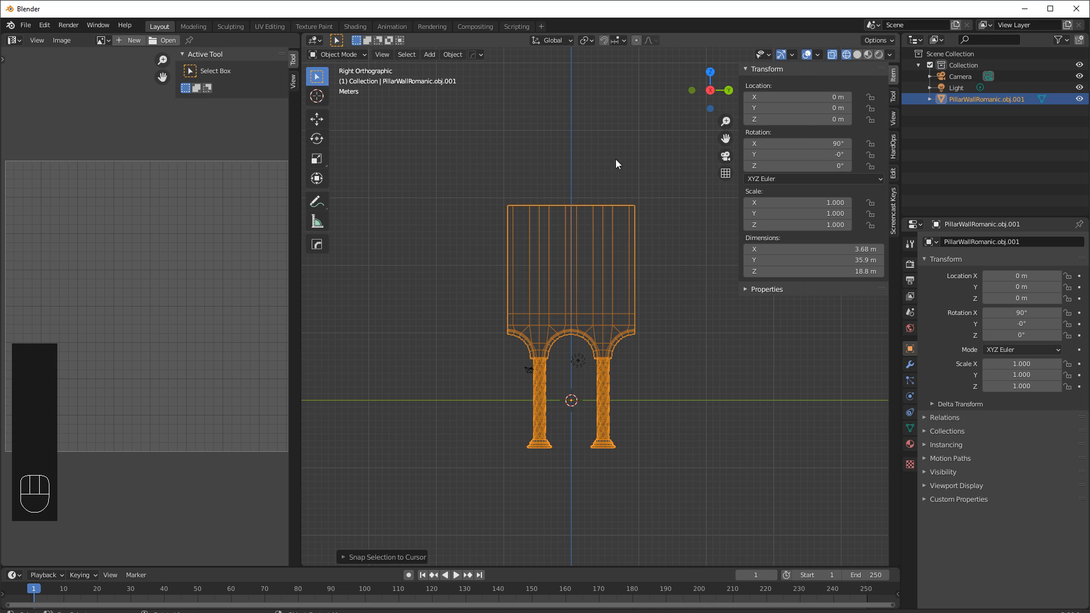
pyautogui.hotkey('ctrl', 'a')
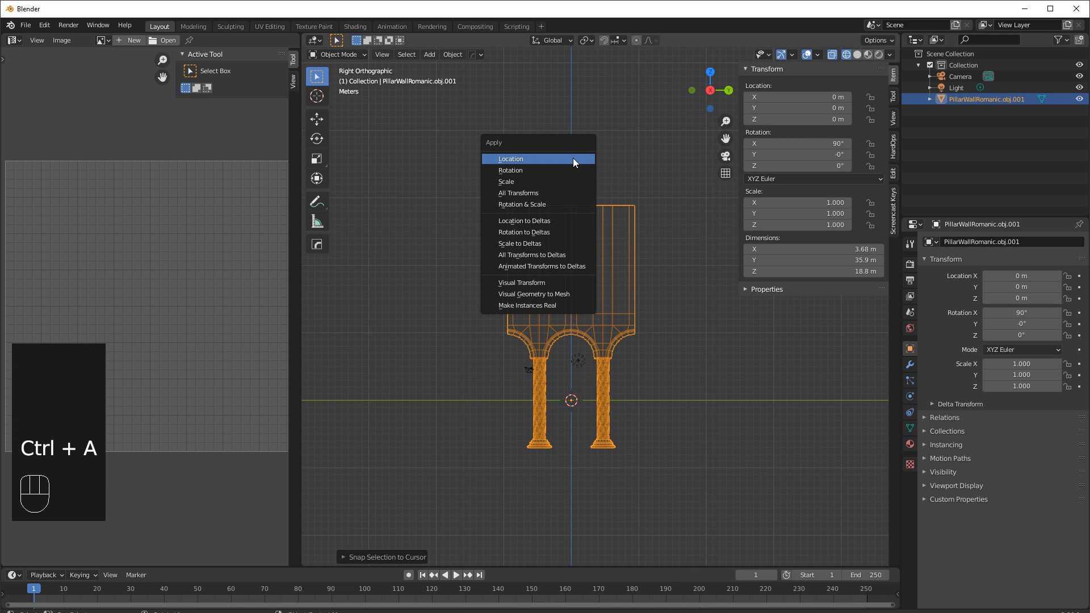
pyautogui.click(516, 170)
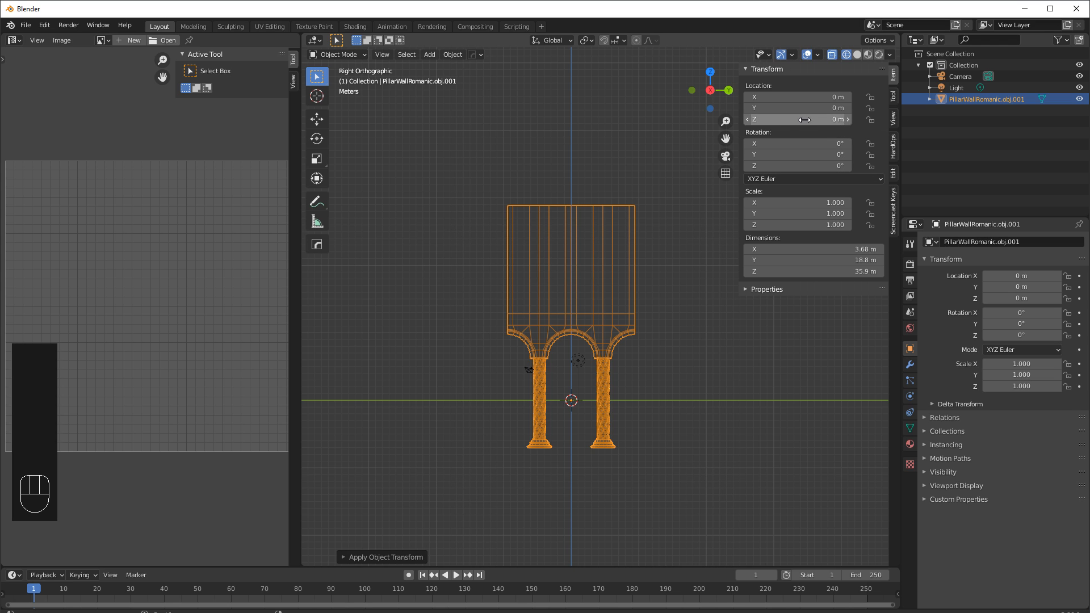
# Raise the wall on Z to about 7.03 m so the pillar bases rest on the ground.
pyautogui.moveTo(805, 120); pyautogui.dragTo(879, 120)
pyautogui.scroll(5, 541, 437)
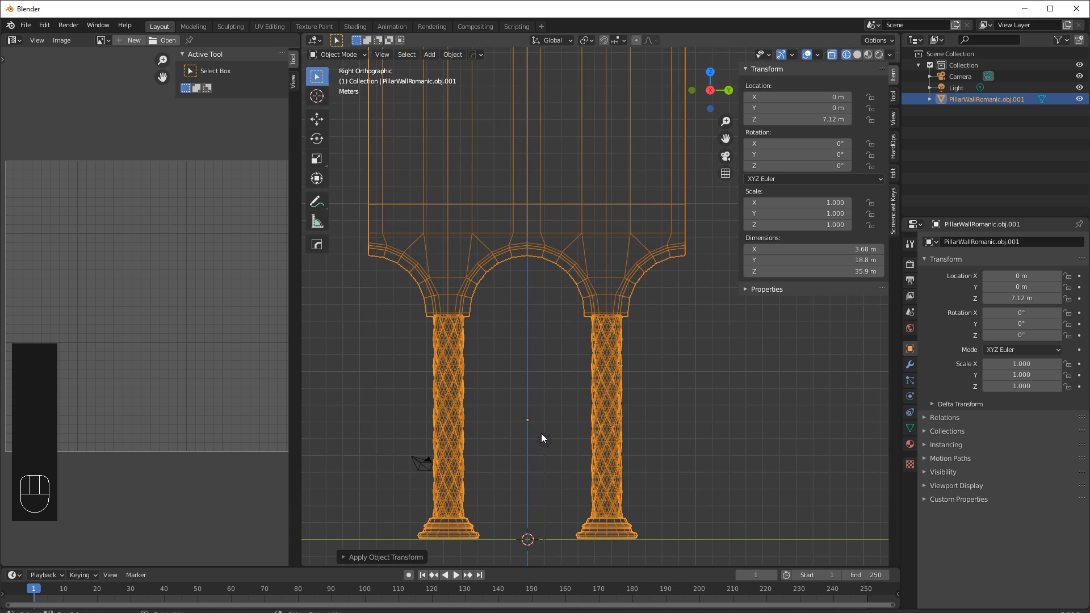
pyautogui.keyDown('shift'); pyautogui.moveTo(535, 452); pyautogui.dragTo(628, 266, button='middle'); pyautogui.keyUp('shift')
pyautogui.scroll(3, 628, 266)
pyautogui.keyDown('shift'); pyautogui.moveTo(589, 333); pyautogui.dragTo(467, 401, button='middle'); pyautogui.keyUp('shift')
pyautogui.scroll(4, 584, 401)
pyautogui.moveTo(848, 120); pyautogui.dragTo(832, 120)
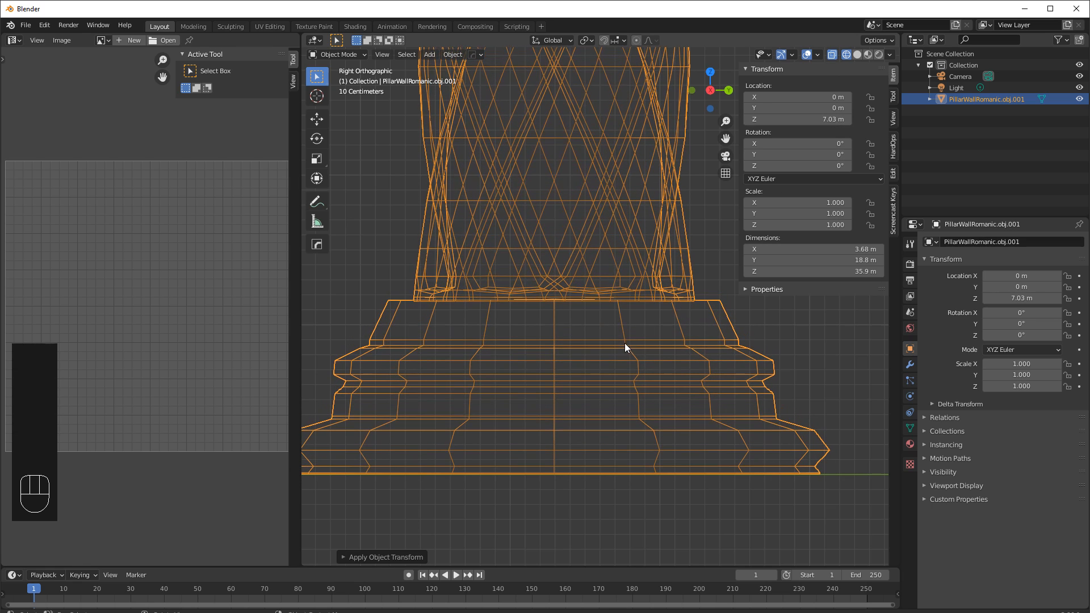
pyautogui.scroll(-7, 624, 342)
pyautogui.keyDown('shift'); pyautogui.moveTo(664, 193); pyautogui.dragTo(507, 334, button='middle'); pyautogui.keyUp('shift')
pyautogui.scroll(-5, 507, 329)
pyautogui.keyDown('shift'); pyautogui.moveTo(582, 162); pyautogui.dragTo(502, 318, button='middle'); pyautogui.keyUp('shift')
pyautogui.scroll(-4, 501, 317)
# Apply the object's location and switch back to solid shading.
pyautogui.hotkey('ctrl', 'a')
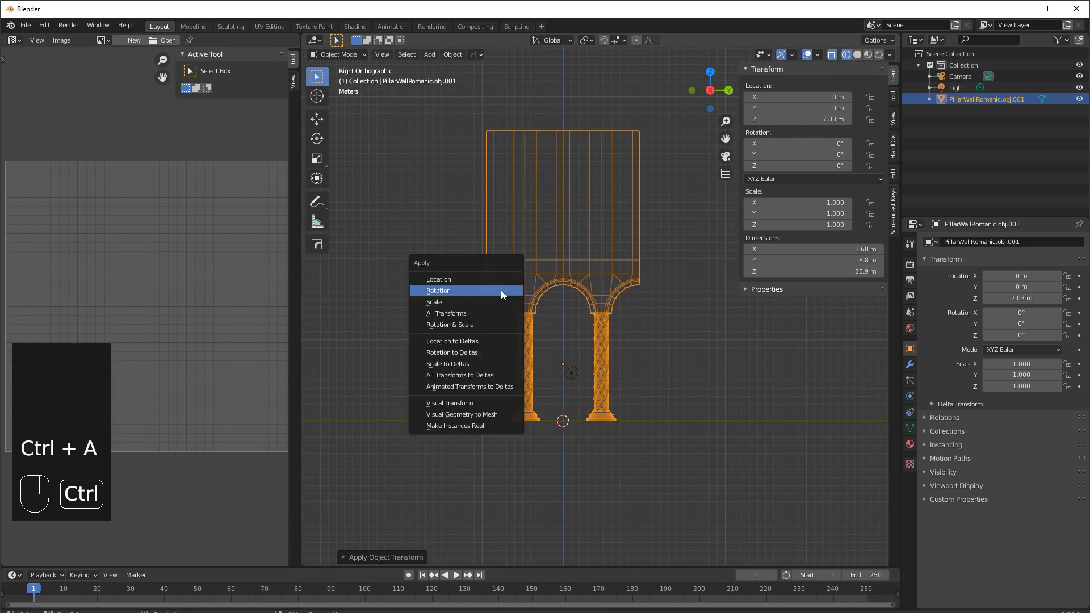
pyautogui.click(443, 280)
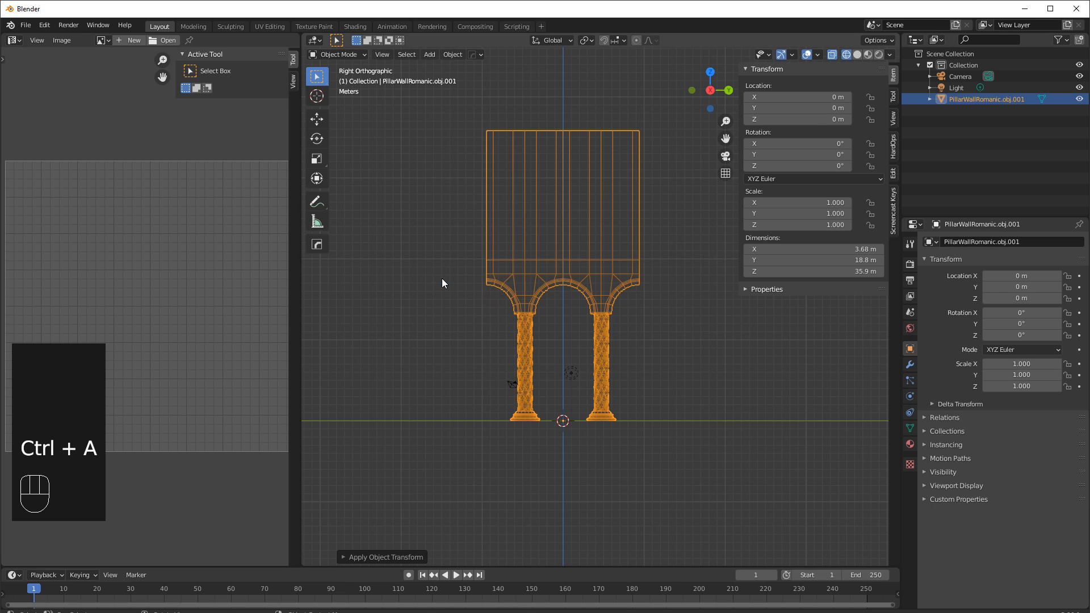
pyautogui.hotkey('shift', 'z')
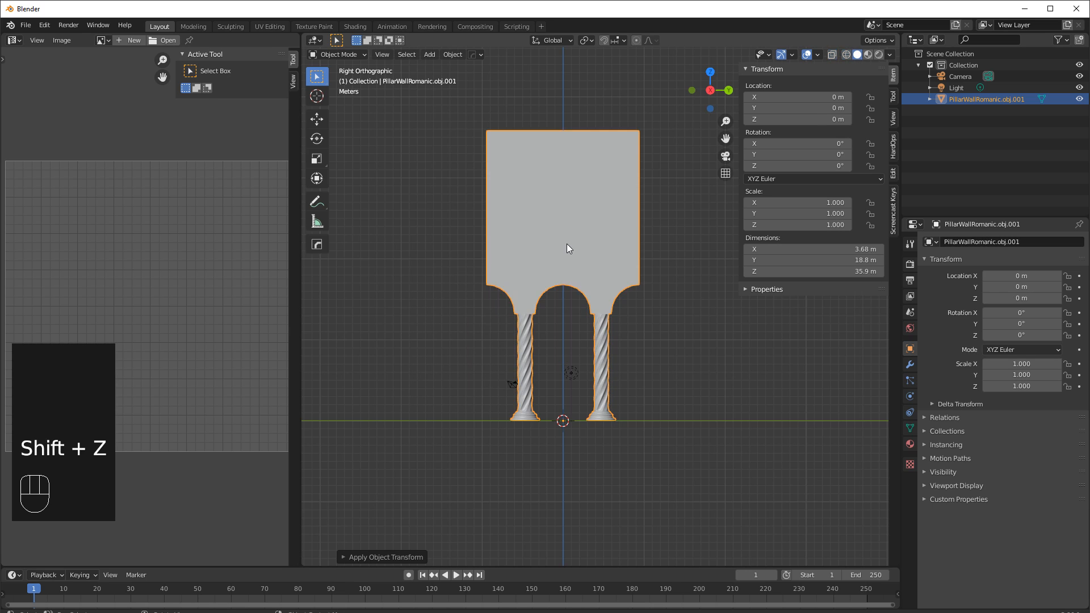
pyautogui.moveTo(607, 246)
pyautogui.mouseDown(button='middle')
pyautogui.moveTo(557, 271)
pyautogui.moveTo(623, 313)
pyautogui.mouseUp(button='middle')
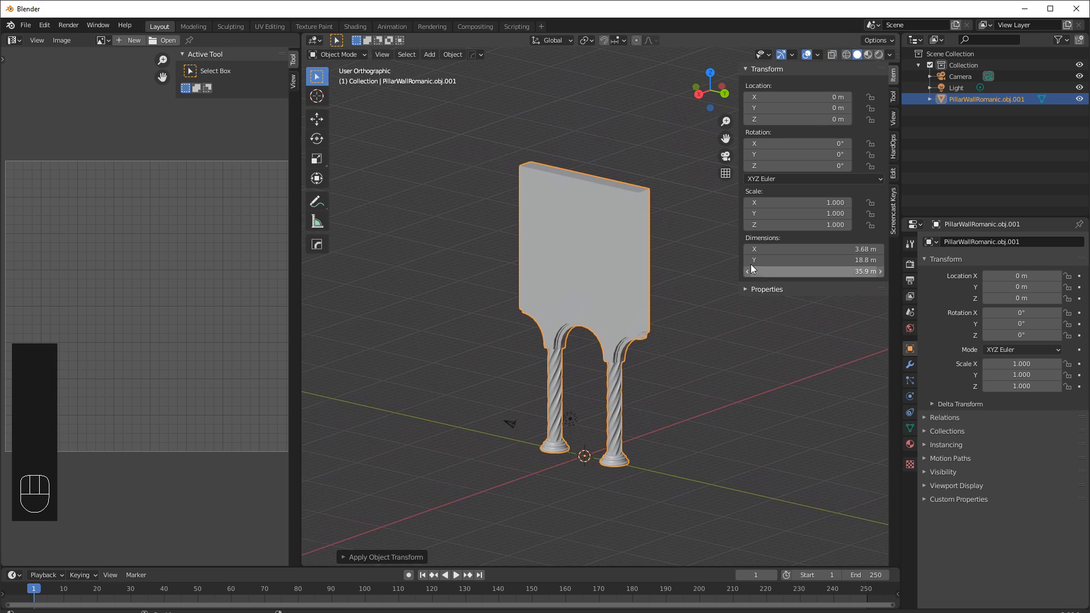
pyautogui.moveTo(738, 245); pyautogui.dragTo(929, 247)
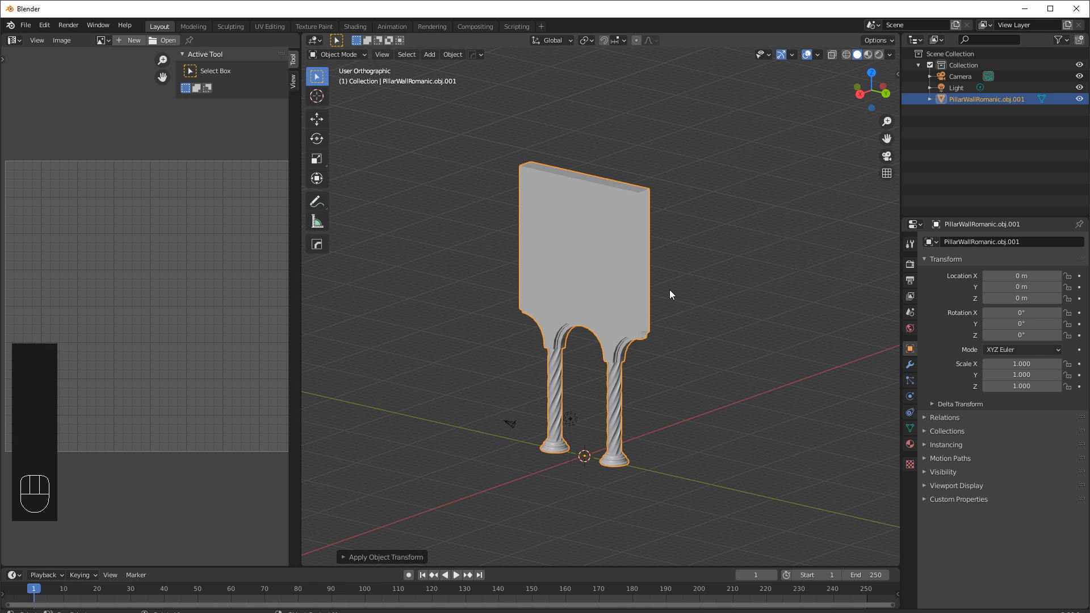
# In Edit Mode with edge selection, select the open boundary loop at the wall's cut end and fill it with a face.
pyautogui.press('Tab')
pyautogui.scroll(5, 639, 280)
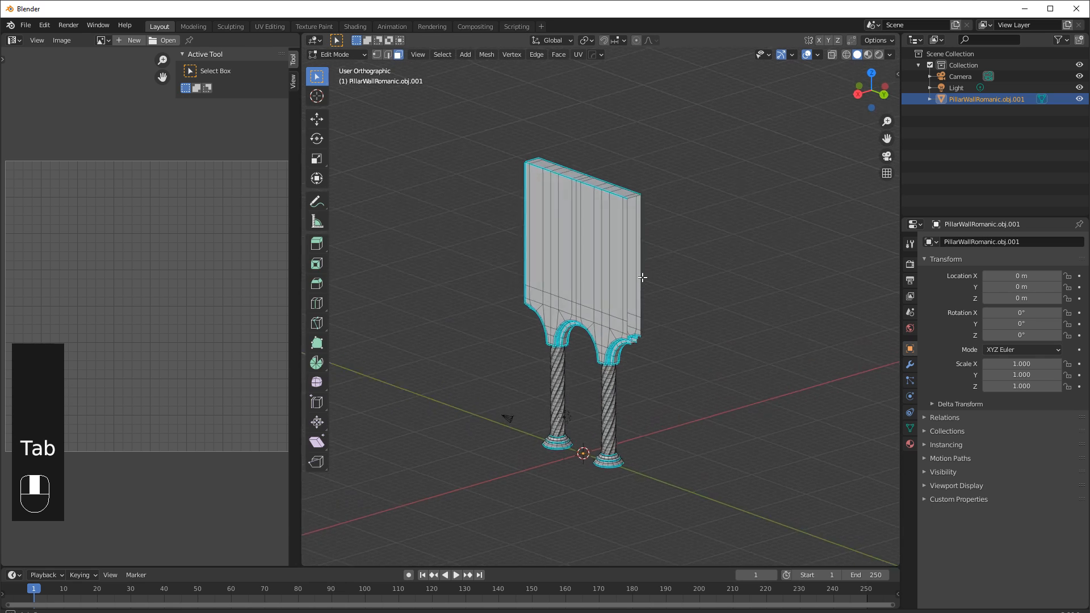
pyautogui.keyDown('shift'); pyautogui.scroll(4, 639, 281); pyautogui.keyUp('shift')
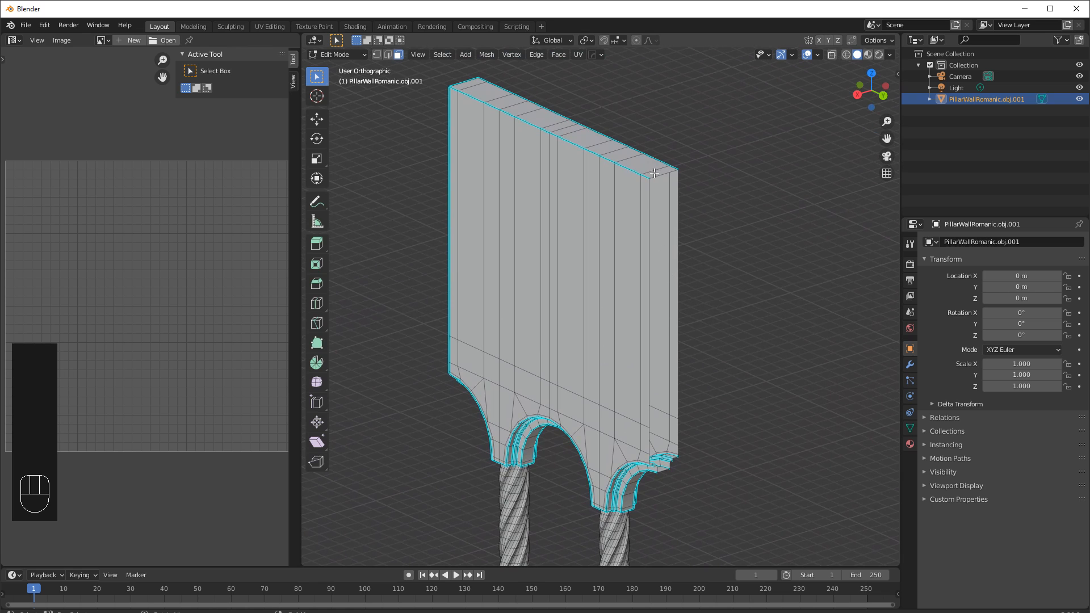
pyautogui.moveTo(687, 428); pyautogui.dragTo(667, 405, button='middle')
pyautogui.scroll(4, 689, 406)
pyautogui.scroll(2, 667, 405)
pyautogui.scroll(-4, 667, 405)
pyautogui.press('2')
pyautogui.moveTo(622, 344); pyautogui.dragTo(686, 180, button='middle')
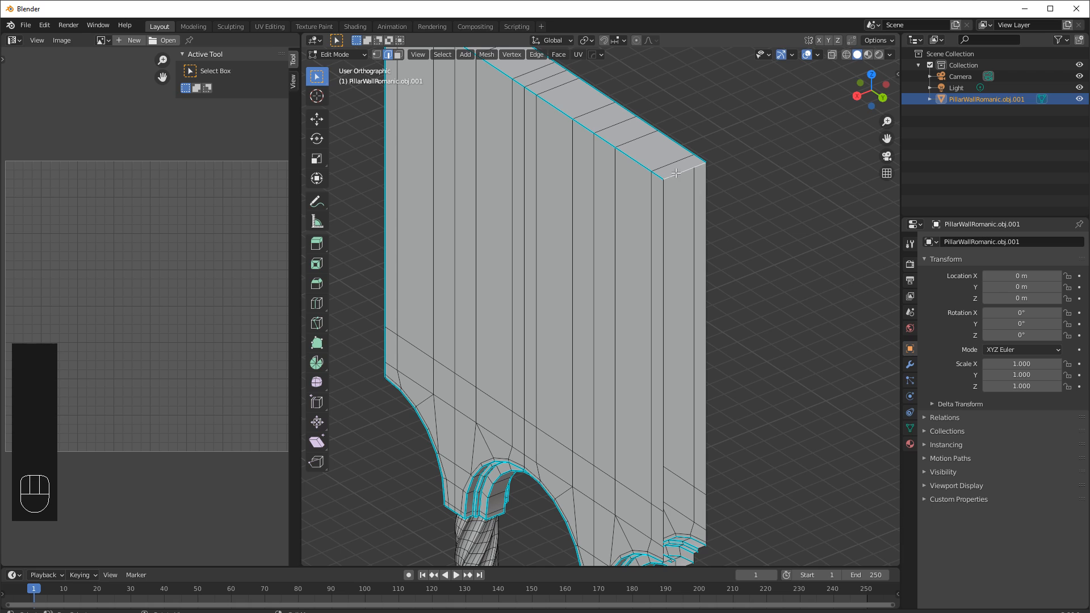
pyautogui.keyDown('alt'); pyautogui.keyDown('shift'); pyautogui.click(706, 188); pyautogui.keyUp('shift'); pyautogui.keyUp('alt')
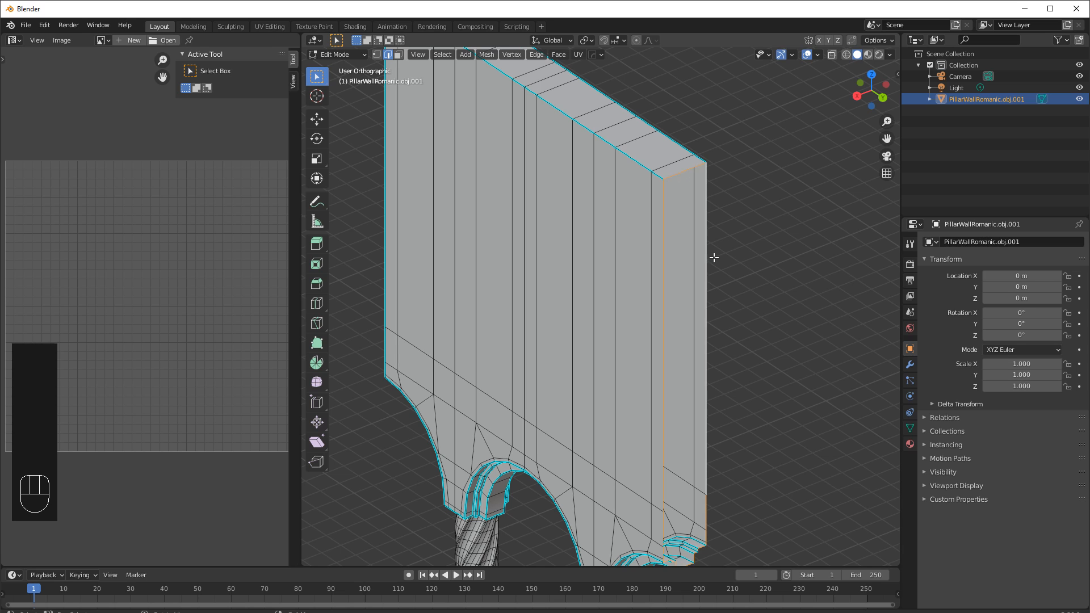
pyautogui.keyDown('shift'); pyautogui.moveTo(745, 380); pyautogui.dragTo(752, 282, button='middle'); pyautogui.keyUp('shift')
pyautogui.click(752, 251)
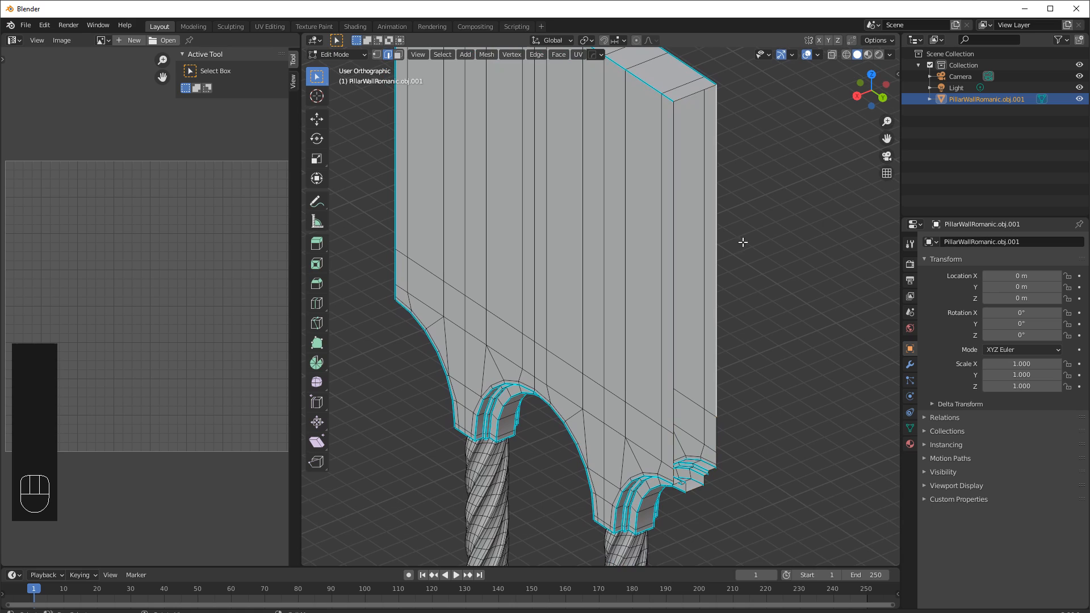
pyautogui.keyDown('alt'); pyautogui.click(674, 186); pyautogui.keyUp('alt')
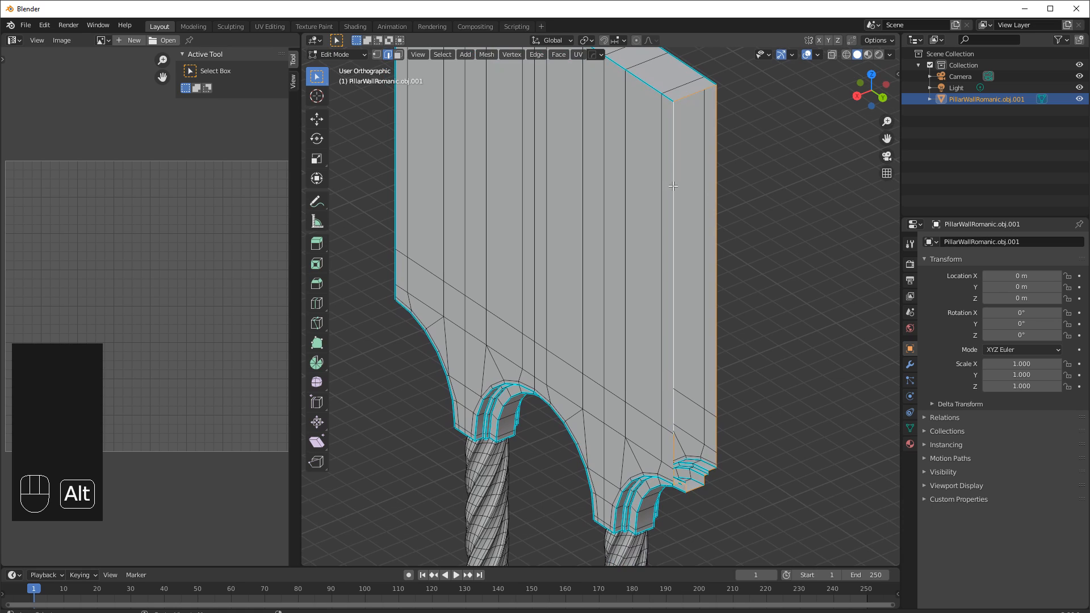
pyautogui.moveTo(729, 315)
pyautogui.mouseDown(button='middle')
pyautogui.moveTo(708, 221)
pyautogui.moveTo(662, 260)
pyautogui.moveTo(712, 313)
pyautogui.moveTo(725, 302)
pyautogui.mouseUp(button='middle')
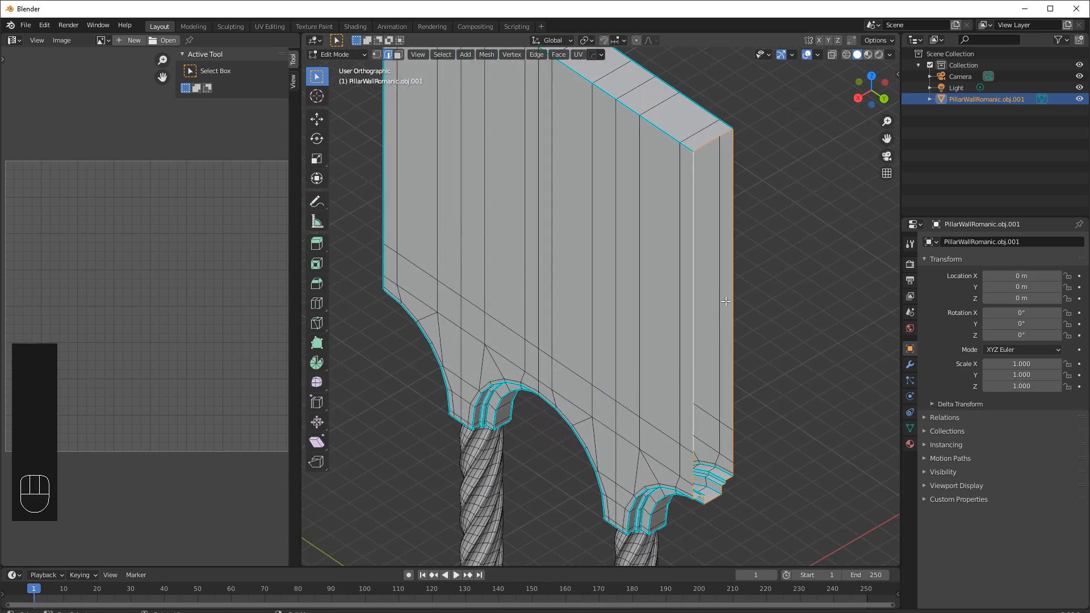
pyautogui.press('f')
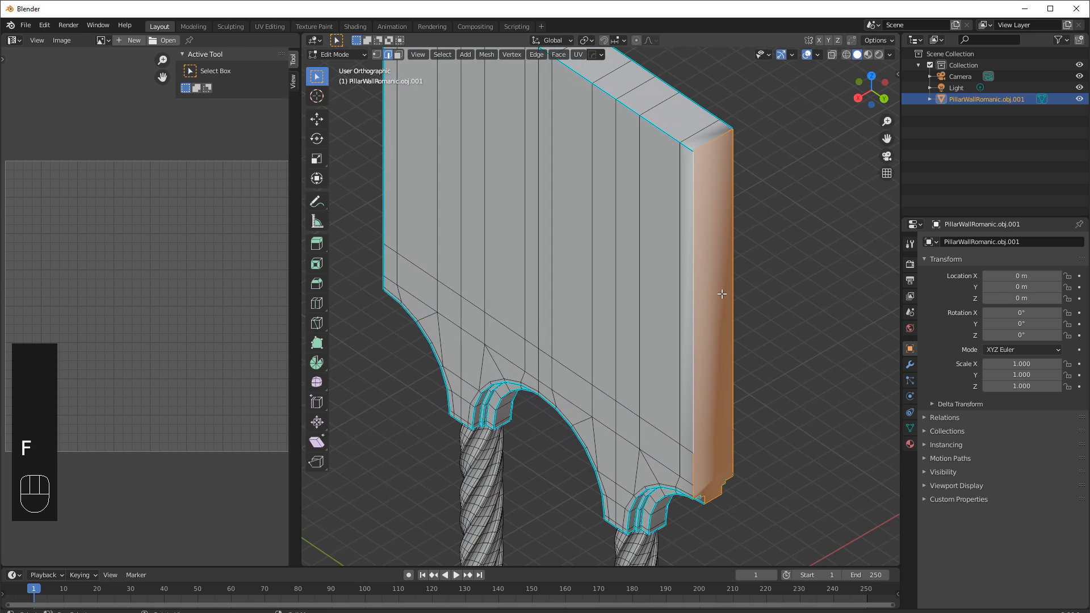
# Triangulate the new end face, then select the stray edges at its lower corner and dissolve them.
pyautogui.hotkey('ctrl', 't')
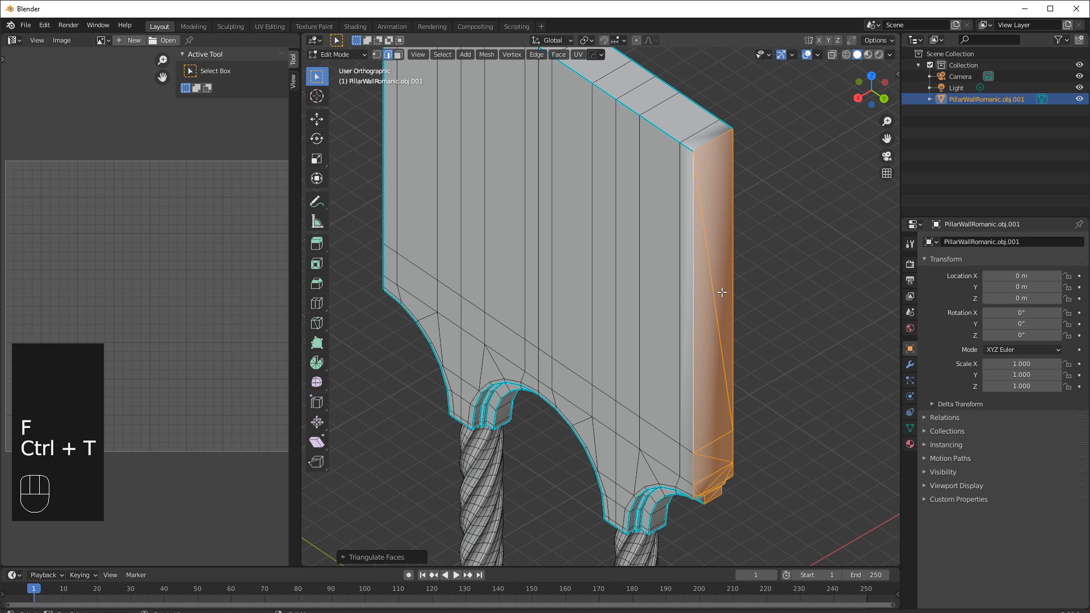
pyautogui.click(751, 322)
pyautogui.moveTo(739, 361); pyautogui.dragTo(723, 319, button='middle')
pyautogui.click(713, 297)
pyautogui.moveTo(715, 399); pyautogui.dragTo(712, 356, button='middle')
pyautogui.keyDown('shift'); pyautogui.click(706, 354); pyautogui.keyUp('shift')
pyautogui.moveTo(713, 395); pyautogui.dragTo(708, 390, button='middle')
pyautogui.scroll(3, 704, 390)
pyautogui.keyDown('shift'); pyautogui.moveTo(763, 426); pyautogui.dragTo(685, 352, button='middle'); pyautogui.keyUp('shift')
pyautogui.keyDown('shift'); pyautogui.click(697, 369); pyautogui.keyUp('shift')
pyautogui.keyDown('shift'); pyautogui.click(638, 339); pyautogui.keyUp('shift')
pyautogui.keyDown('shift'); pyautogui.click(632, 327); pyautogui.keyUp('shift')
pyautogui.press('x')
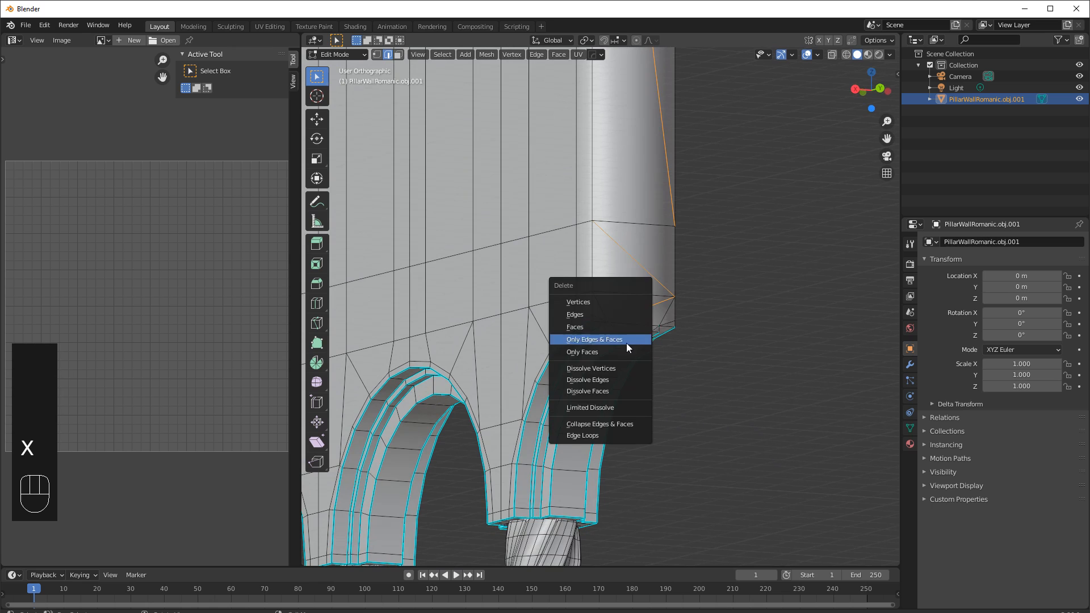
pyautogui.click(605, 377)
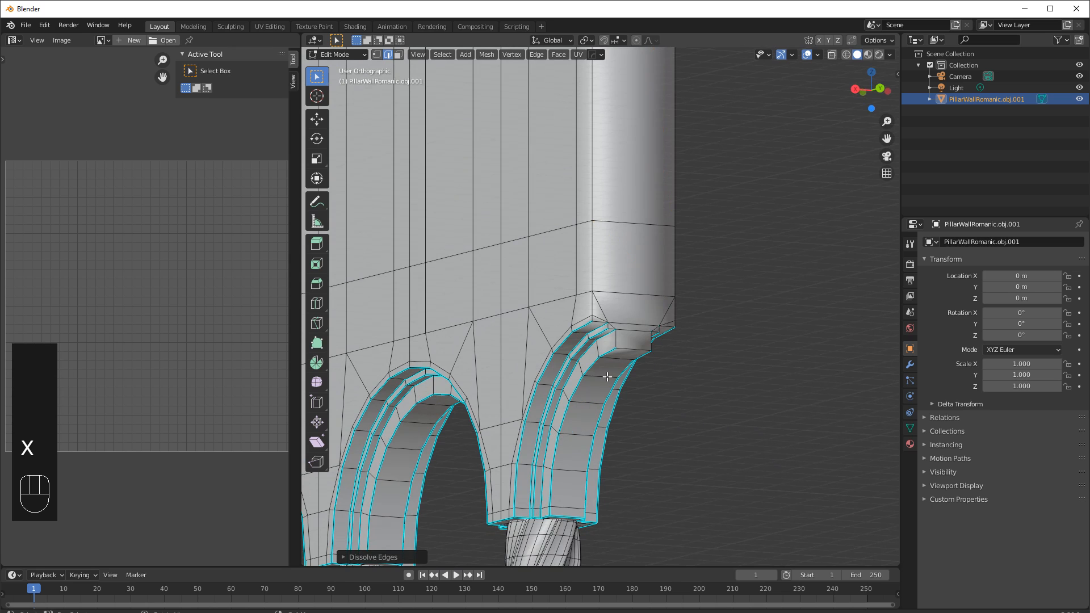
# Inspect the filled end and the arch corner below it from several angles.
pyautogui.scroll(-6, 688, 341)
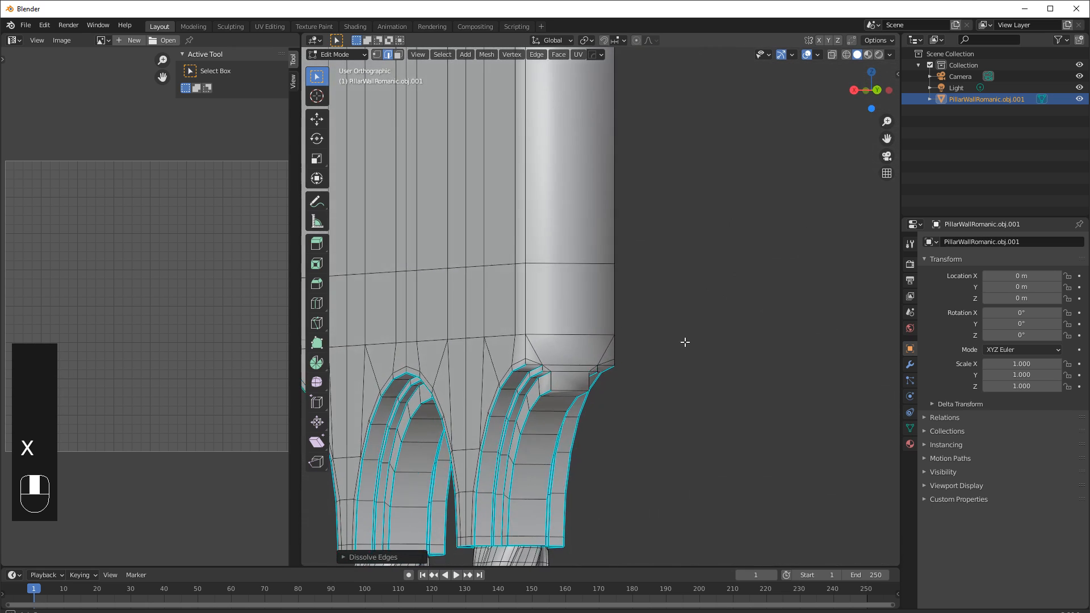
pyautogui.moveTo(678, 331); pyautogui.dragTo(841, 441, button='middle')
pyautogui.press('Tab')
pyautogui.scroll(4, 623, 385)
pyautogui.press('Tab')
pyautogui.moveTo(770, 340); pyautogui.dragTo(509, 355, button='middle')
pyautogui.scroll(3, 821, 329)
pyautogui.moveTo(580, 376); pyautogui.dragTo(575, 360, button='middle')
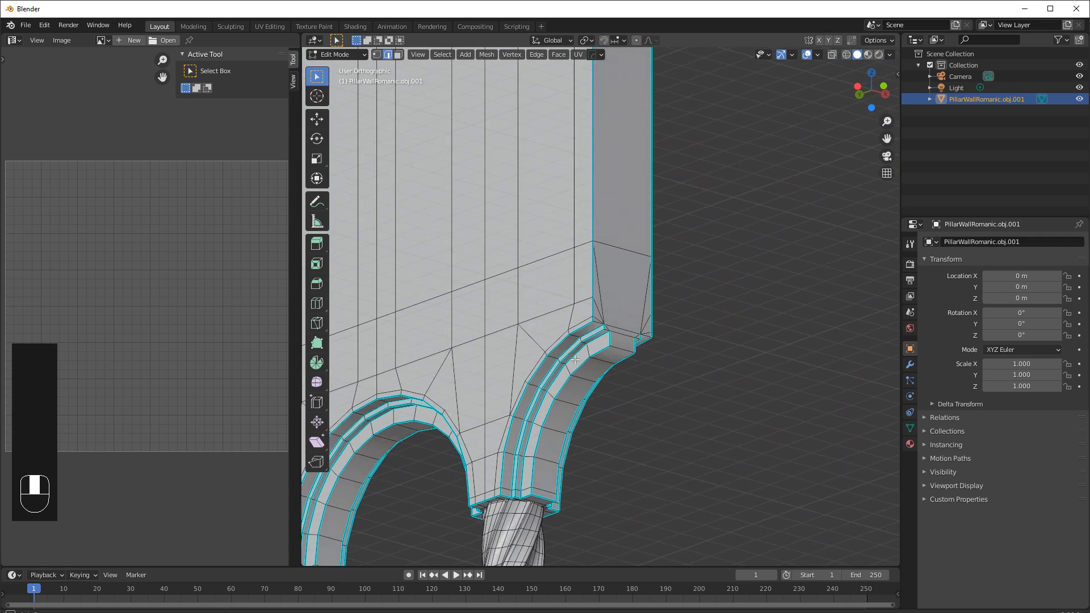
pyautogui.scroll(1, 599, 355)
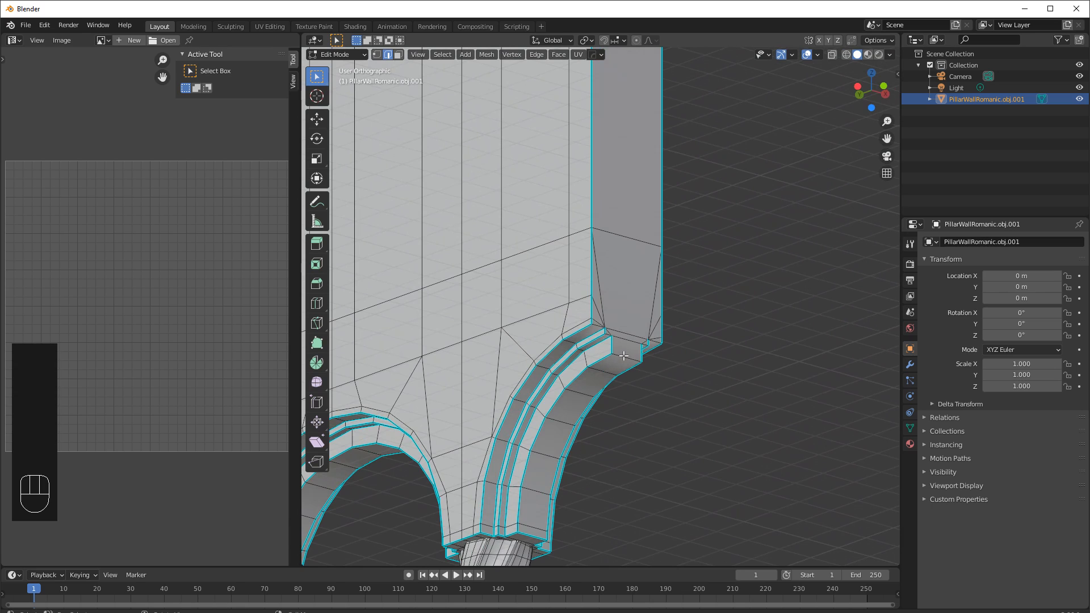
pyautogui.click(623, 356)
pyautogui.moveTo(568, 386); pyautogui.dragTo(638, 445, button='middle')
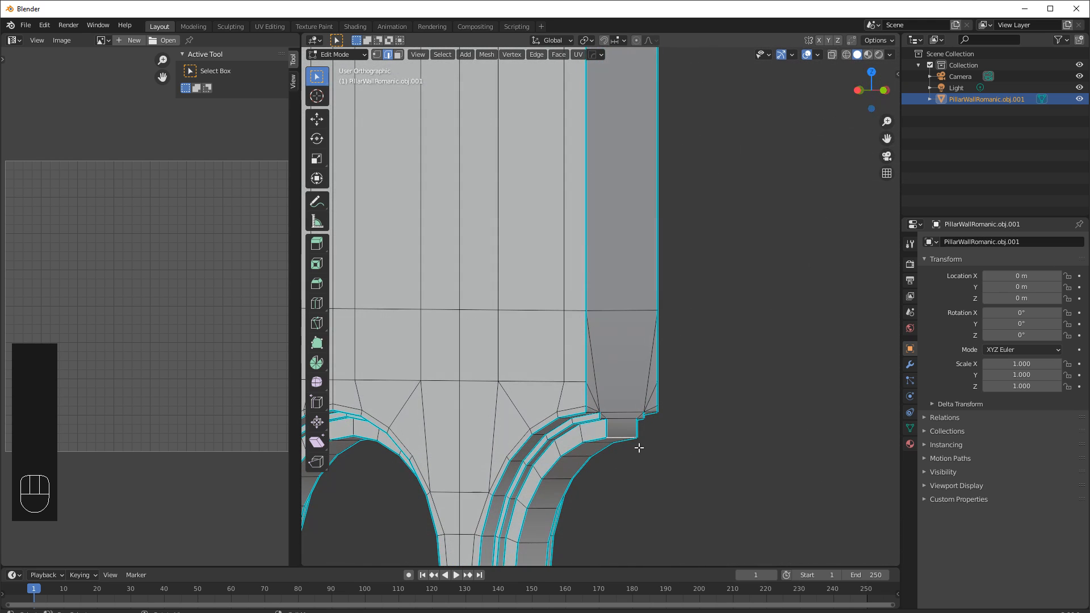
pyautogui.moveTo(616, 400); pyautogui.dragTo(689, 414, button='middle')
pyautogui.moveTo(631, 202); pyautogui.dragTo(735, 268, button='middle')
# Select the vertical corner edge loop of the wall's cut end and the edges around the arch corner below it, and mark them sharp.
pyautogui.keyDown('shift'); pyautogui.click(590, 165); pyautogui.keyUp('shift')
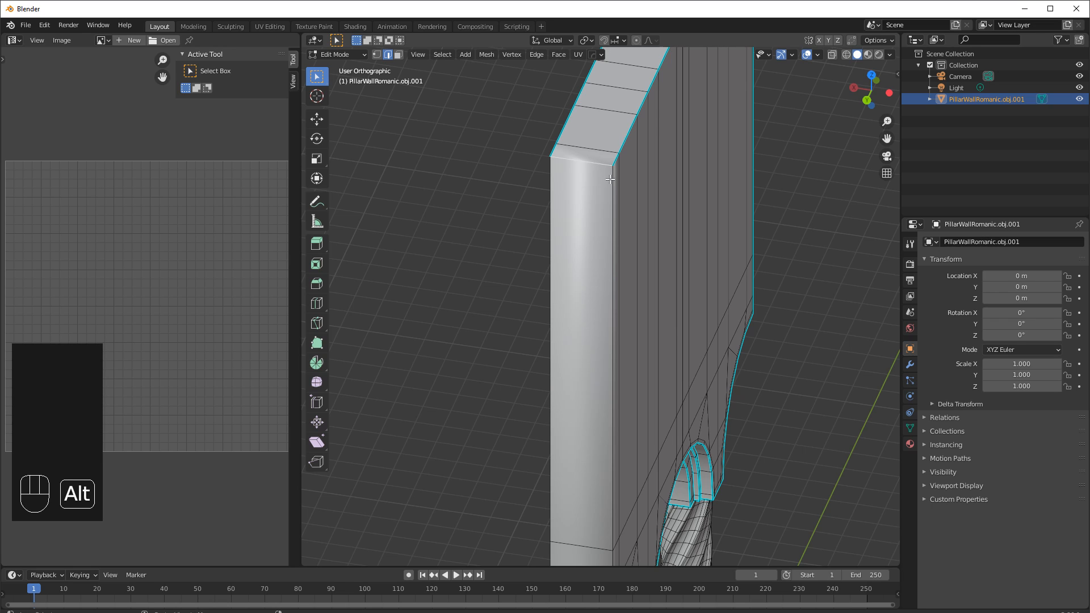
pyautogui.hotkey('alt', 'shift')
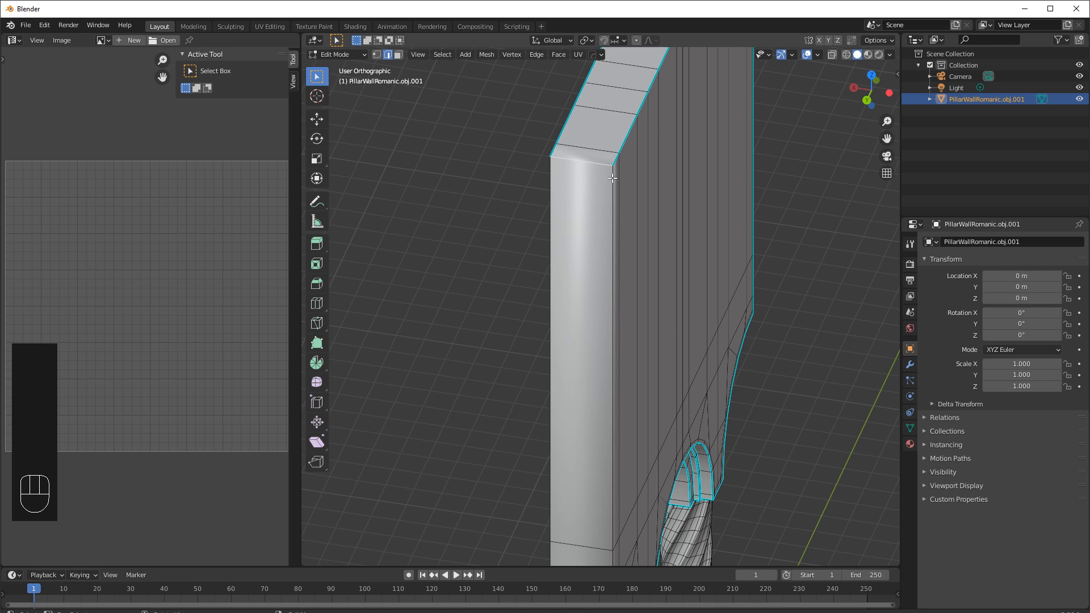
pyautogui.keyDown('alt'); pyautogui.click(612, 179); pyautogui.keyUp('alt')
pyautogui.keyDown('alt'); pyautogui.keyDown('shift'); pyautogui.click(561, 199); pyautogui.keyUp('shift'); pyautogui.keyUp('alt')
pyautogui.moveTo(554, 201); pyautogui.dragTo(767, 185, button='middle')
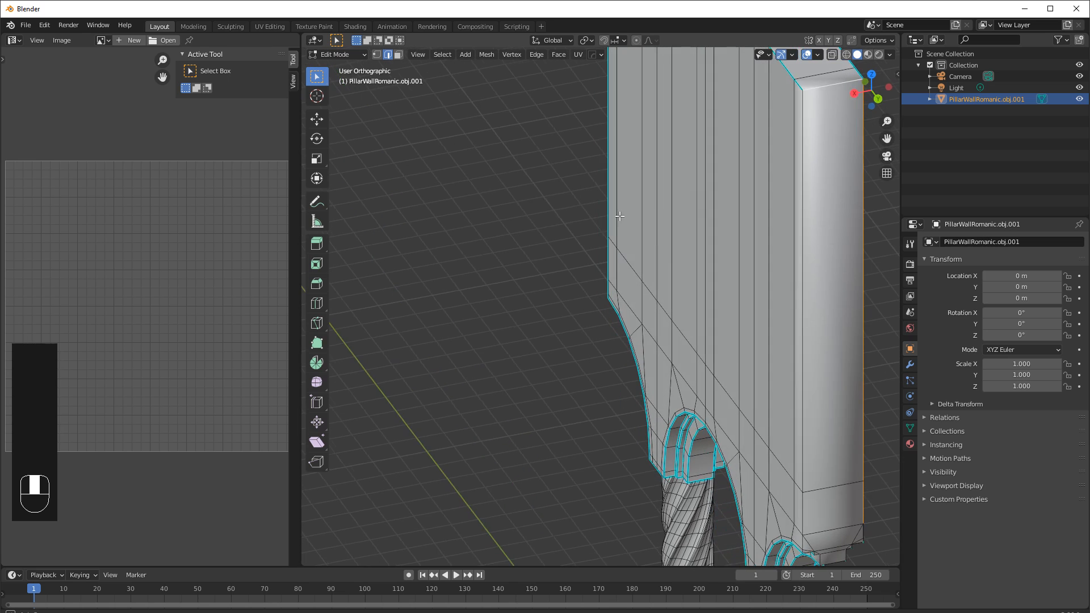
pyautogui.keyDown('shift'); pyautogui.click(801, 174); pyautogui.keyUp('shift')
pyautogui.moveTo(779, 417); pyautogui.dragTo(647, 310, button='middle')
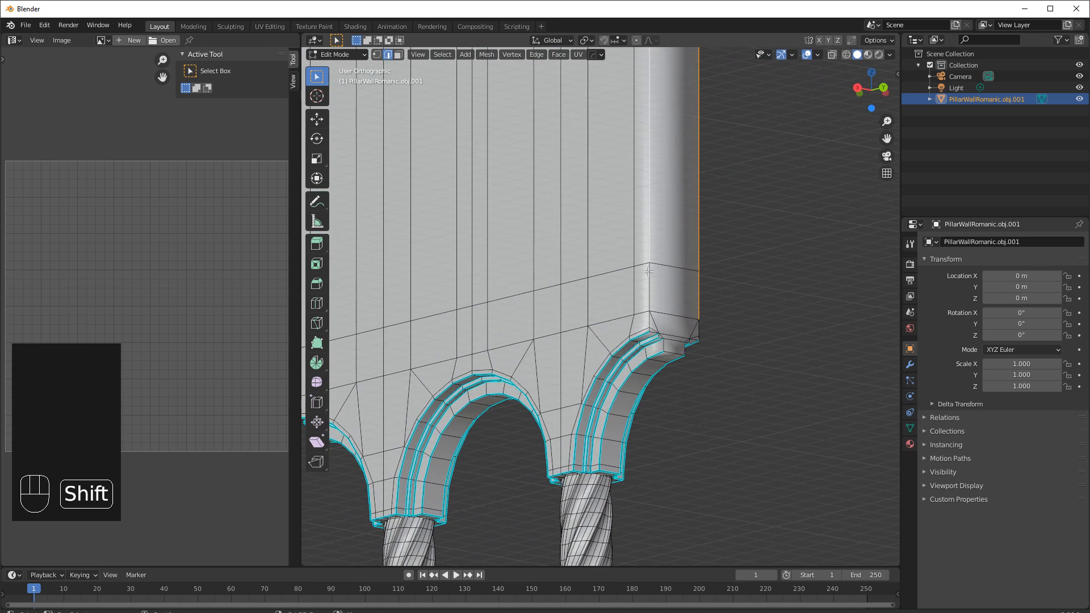
pyautogui.scroll(3, 706, 367)
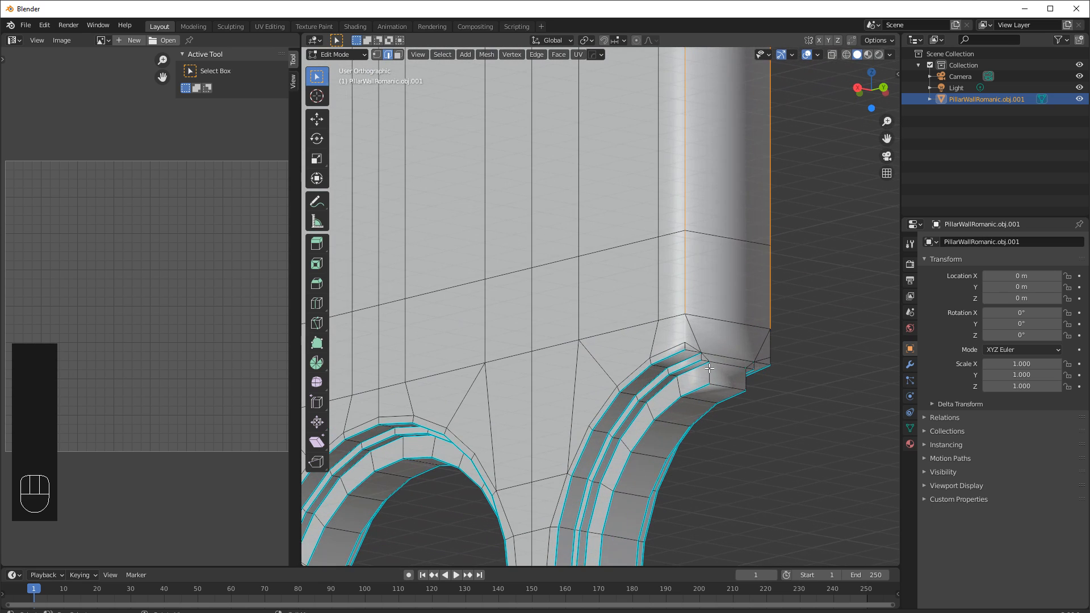
pyautogui.scroll(3, 710, 367)
pyautogui.keyDown('shift'); pyautogui.moveTo(756, 366); pyautogui.dragTo(640, 359, button='middle'); pyautogui.keyUp('shift')
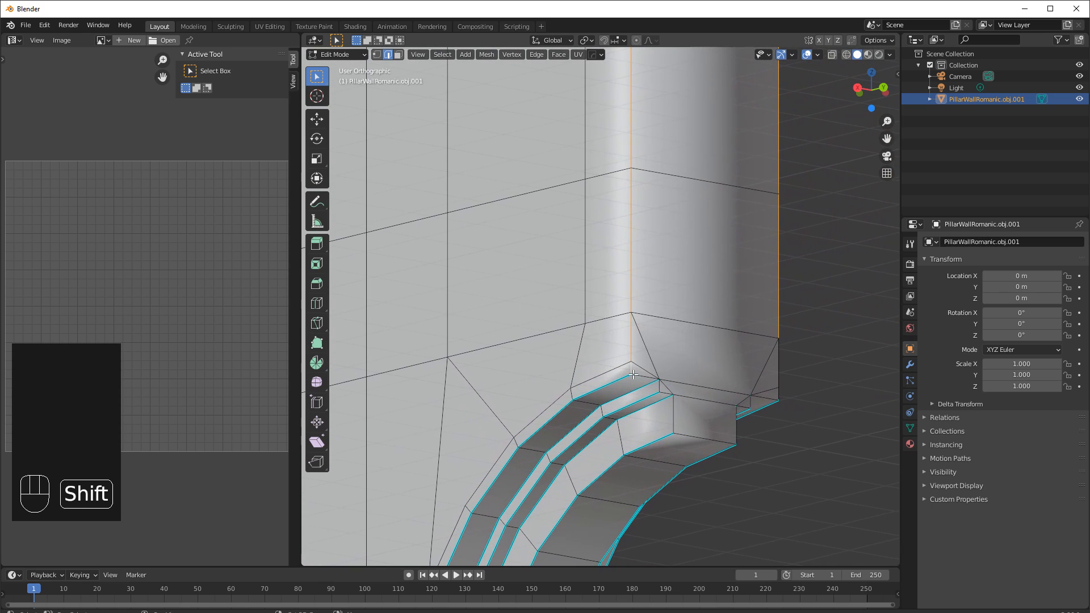
pyautogui.keyDown('shift'); pyautogui.click(663, 390); pyautogui.keyUp('shift')
pyautogui.keyDown('shift'); pyautogui.click(673, 410); pyautogui.keyUp('shift')
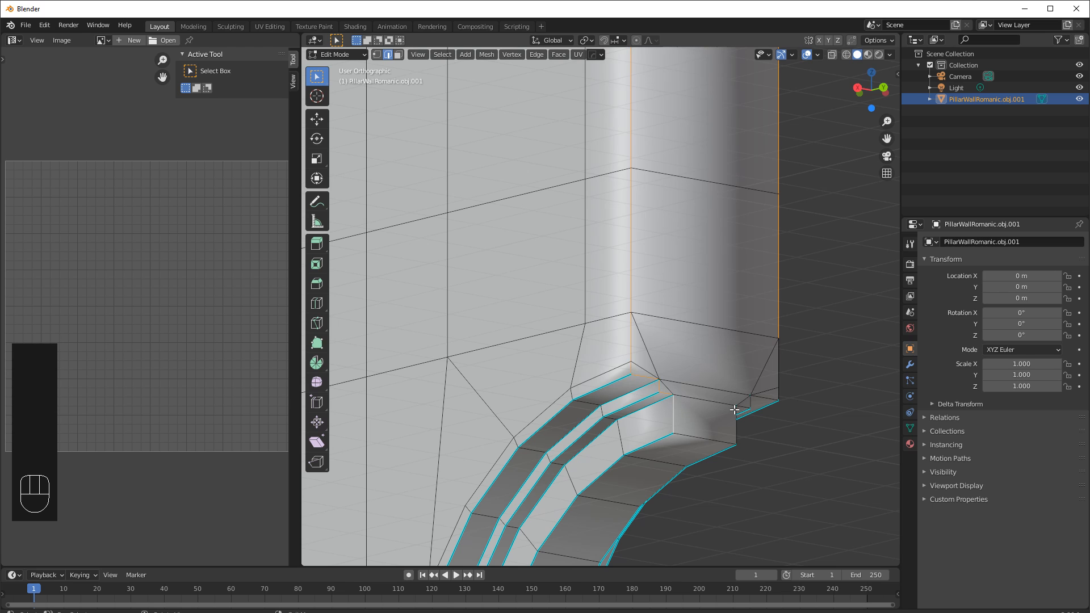
pyautogui.moveTo(737, 410); pyautogui.dragTo(697, 406, button='middle')
pyautogui.keyDown('shift'); pyautogui.moveTo(443, 400); pyautogui.dragTo(742, 387, button='middle'); pyautogui.keyUp('shift')
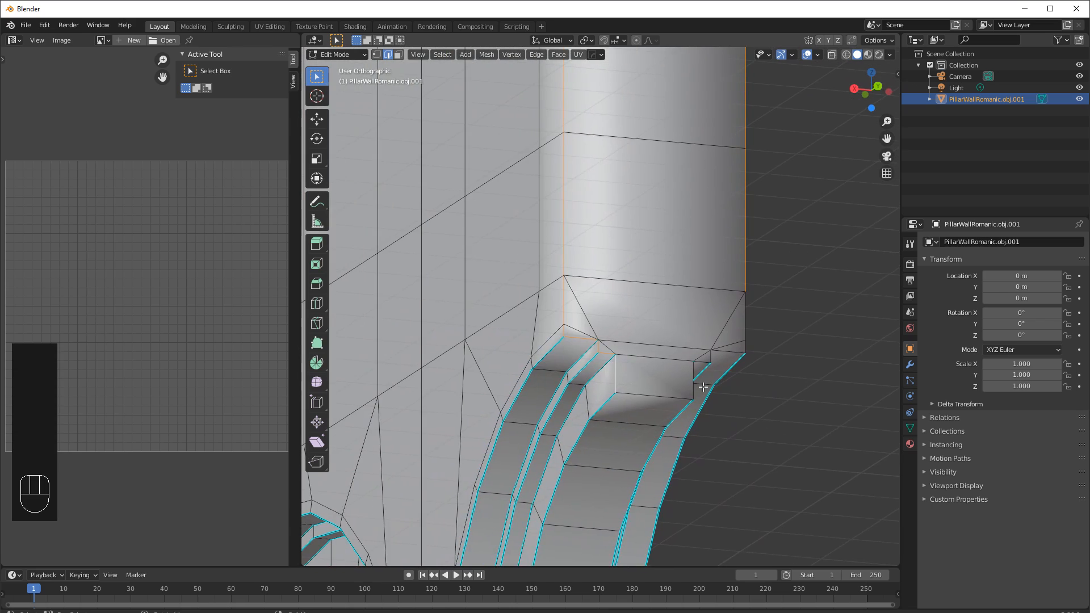
pyautogui.press('KP_Decimal')
pyautogui.moveTo(628, 422); pyautogui.dragTo(554, 401, button='middle')
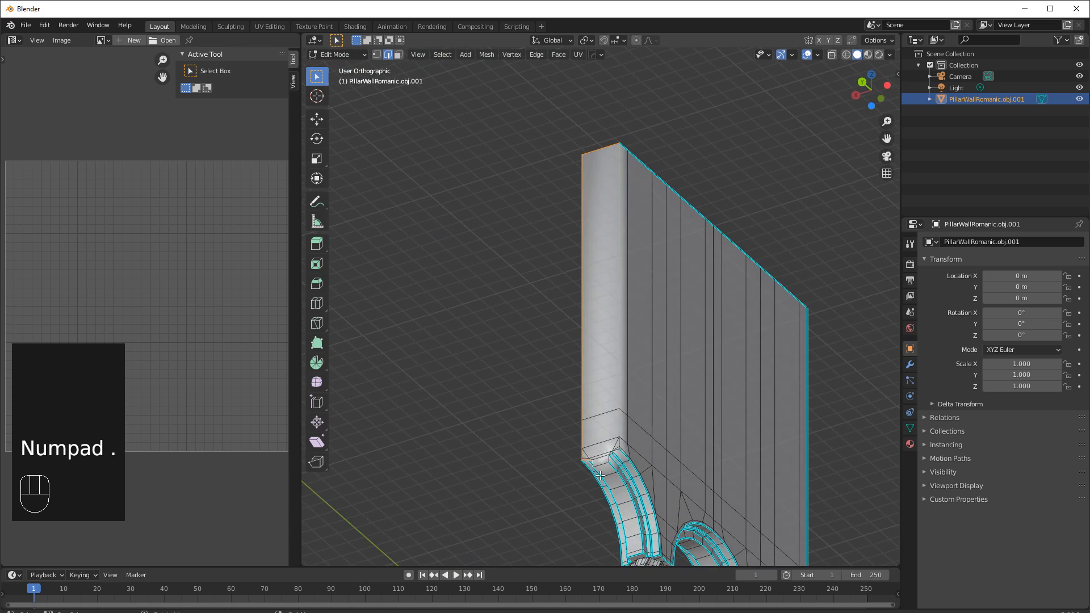
pyautogui.scroll(4, 603, 476)
pyautogui.keyDown('shift'); pyautogui.moveTo(614, 480); pyautogui.dragTo(686, 359, button='middle'); pyautogui.keyUp('shift')
pyautogui.scroll(2, 685, 359)
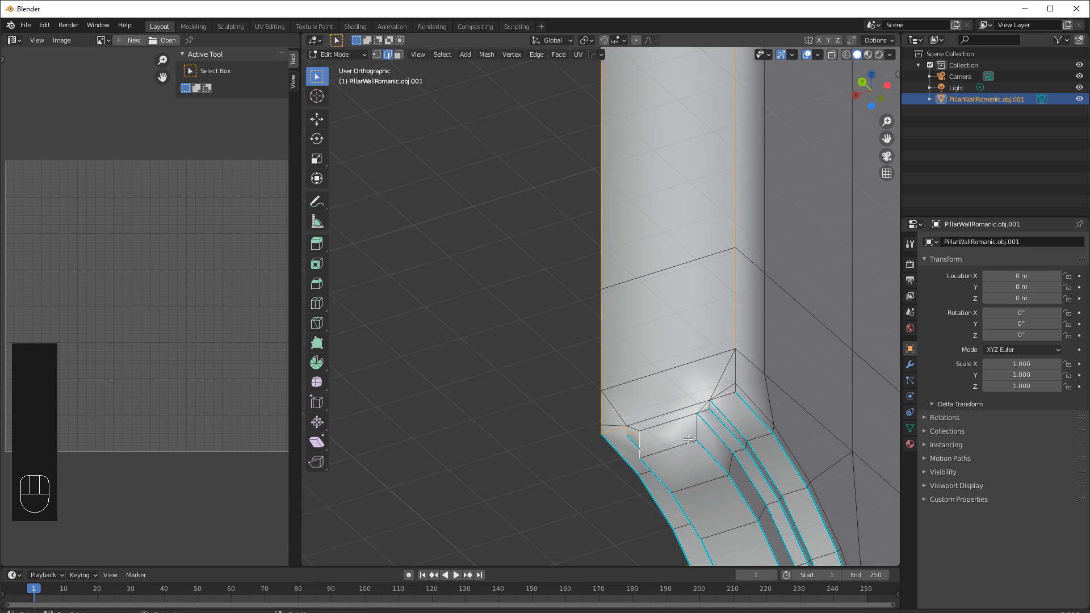
pyautogui.keyDown('shift'); pyautogui.click(666, 449); pyautogui.keyUp('shift')
pyautogui.keyDown('shift'); pyautogui.click(698, 427); pyautogui.keyUp('shift')
pyautogui.keyDown('shift'); pyautogui.click(737, 371); pyautogui.keyUp('shift')
pyautogui.keyDown('shift'); pyautogui.click(736, 388); pyautogui.keyUp('shift')
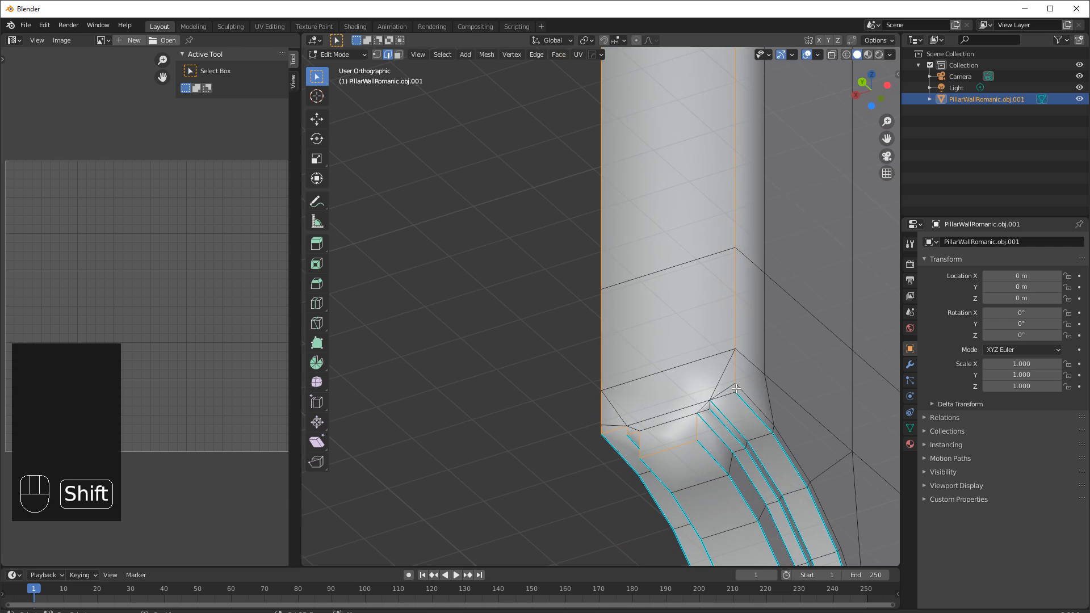
pyautogui.hotkey('ctrl', 'e')
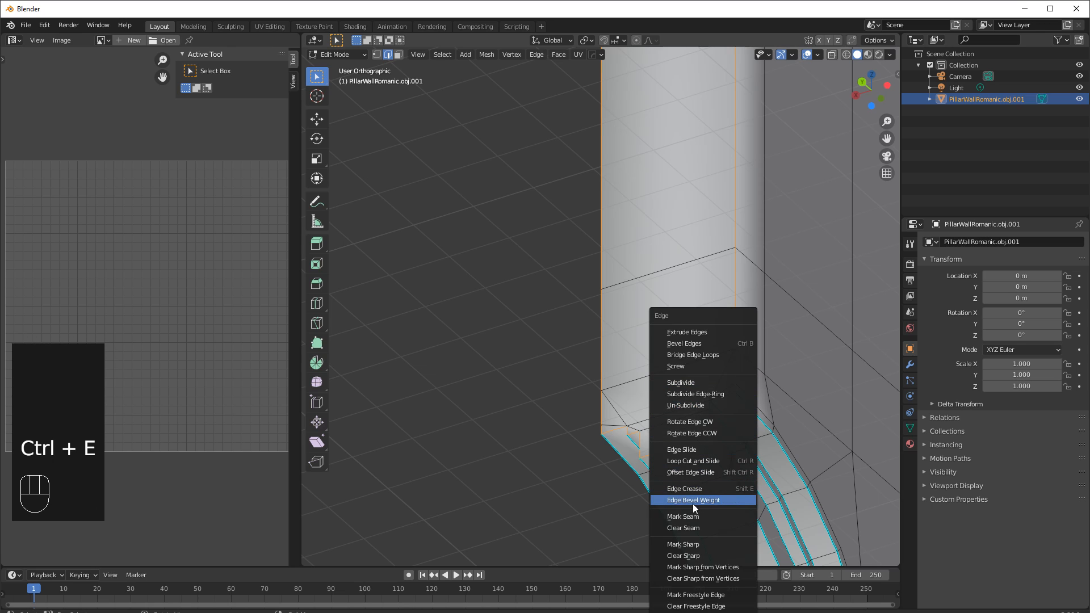
pyautogui.click(684, 545)
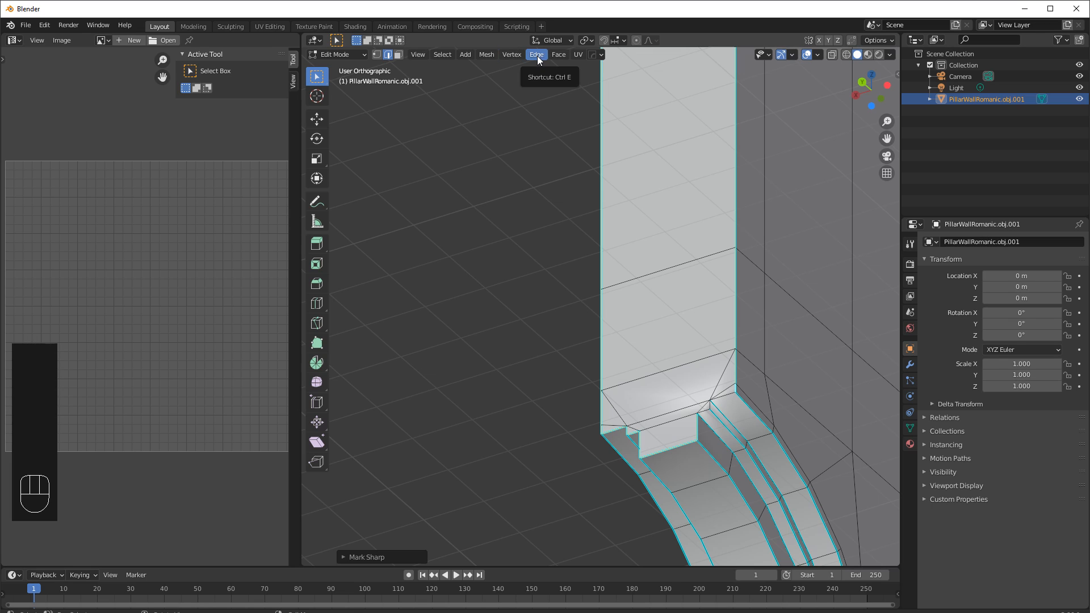
# Select two more short edges at the arch corner's step and mark them sharp as well.
pyautogui.hotkey('ctrl', 'e')
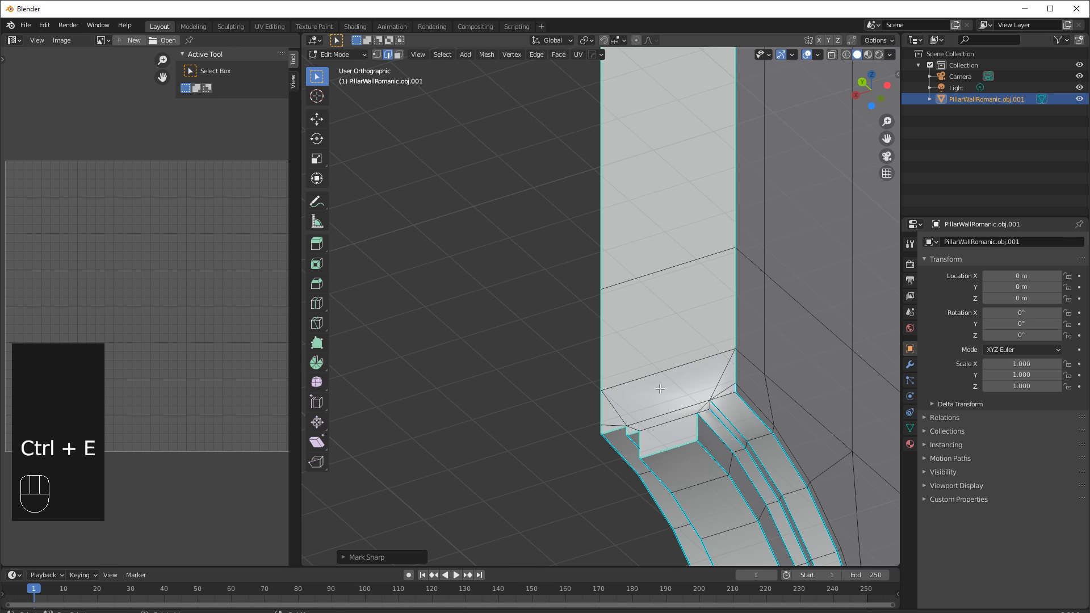
pyautogui.scroll(-3, 660, 389)
pyautogui.press('Tab')
pyautogui.press('Tab')
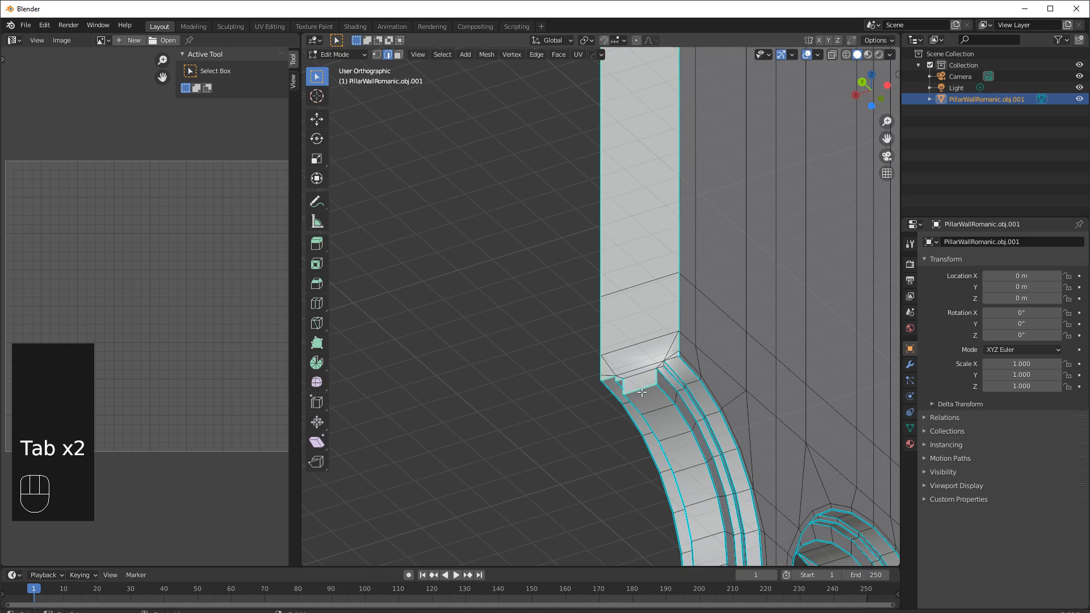
pyautogui.scroll(3, 680, 391)
pyautogui.click(728, 396)
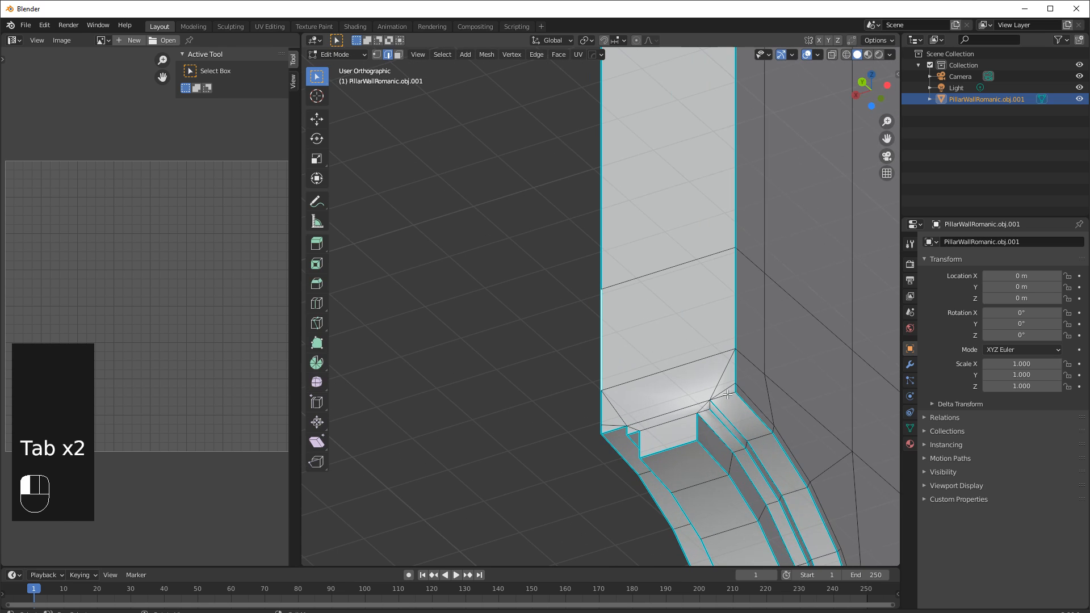
pyautogui.keyDown('shift'); pyautogui.click(706, 413); pyautogui.keyUp('shift')
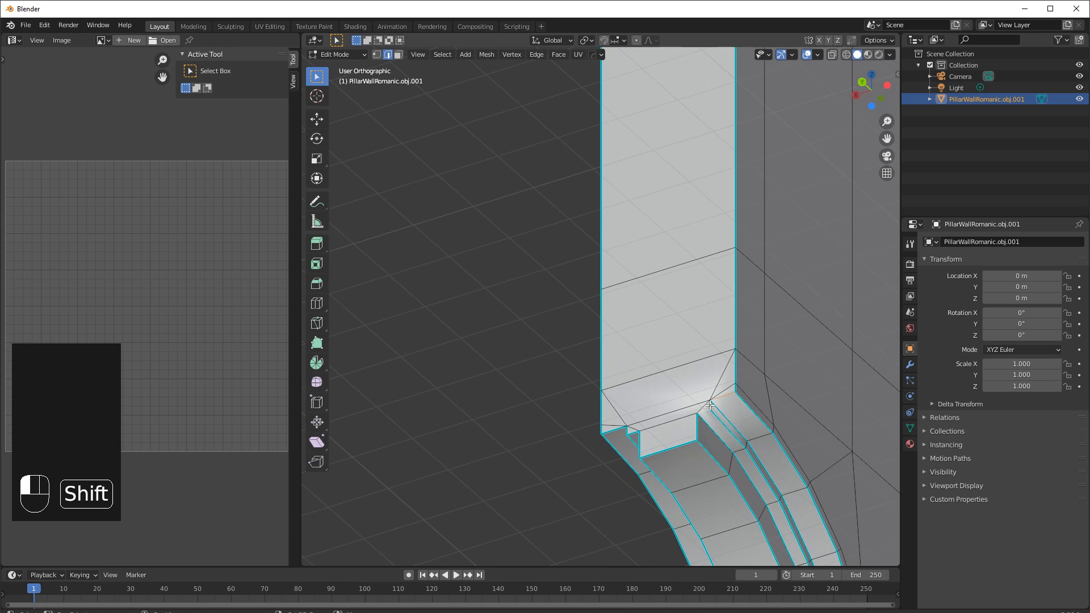
pyautogui.hotkey('ctrl', 'e')
pyautogui.click(703, 419)
# Return to Object Mode and briefly show the object's wireframe in its viewport display to inspect the mesh.
pyautogui.moveTo(703, 419); pyautogui.dragTo(687, 353, button='middle')
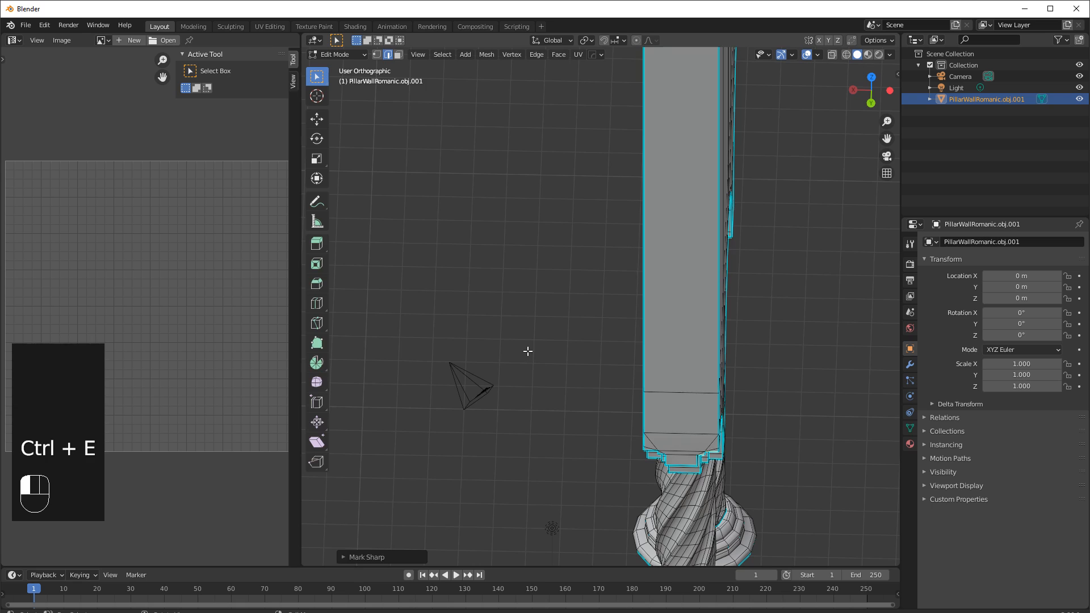
pyautogui.press('Tab')
pyautogui.moveTo(610, 363); pyautogui.dragTo(625, 316, button='middle')
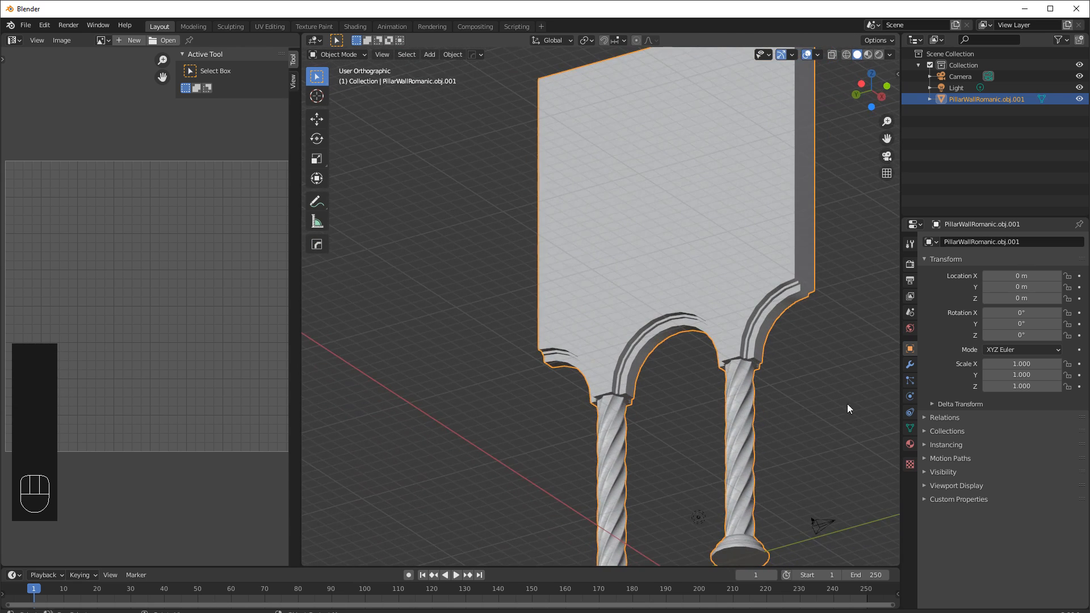
pyautogui.click(926, 486)
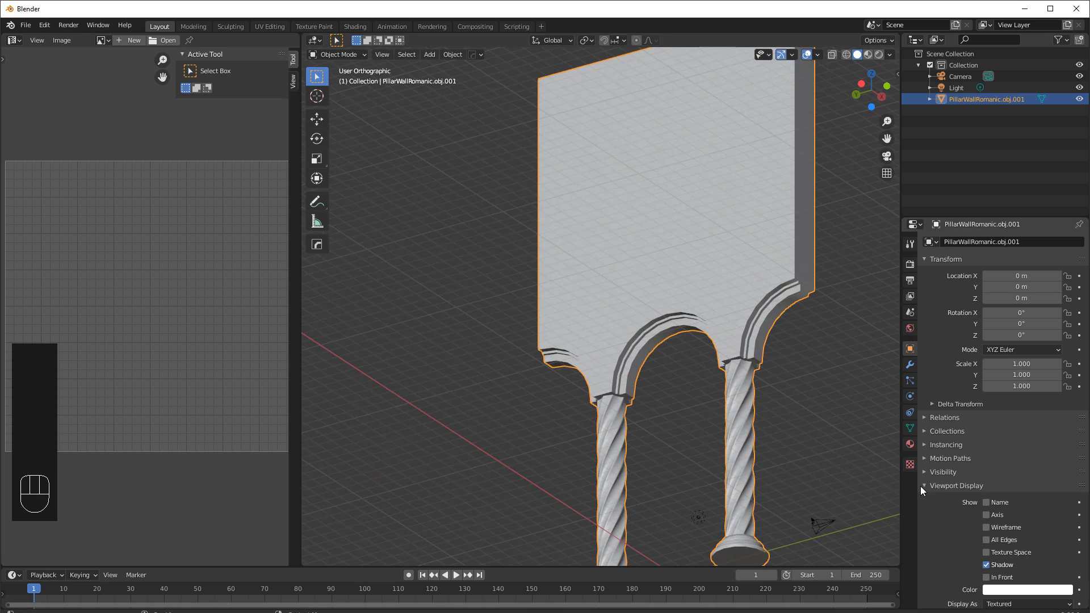
pyautogui.click(986, 527)
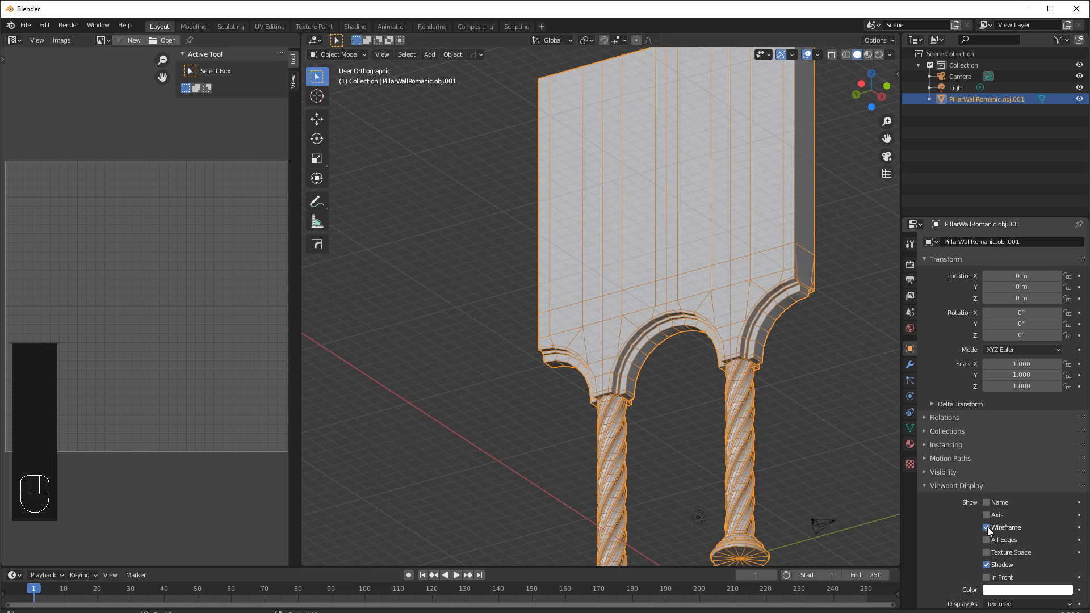
pyautogui.moveTo(625, 305); pyautogui.dragTo(736, 354, button='middle')
pyautogui.scroll(-3, 727, 358)
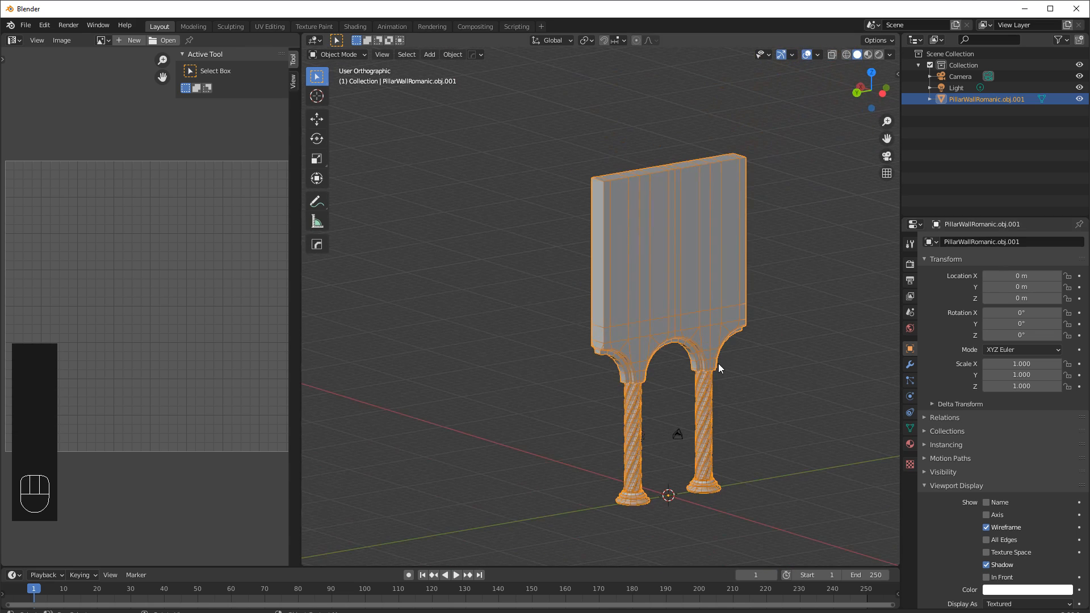
pyautogui.click(986, 527)
# Widen the 3D viewport by shrinking the image editor beside it, viewing the wall from the side.
pyautogui.moveTo(761, 425); pyautogui.dragTo(608, 322, button='middle')
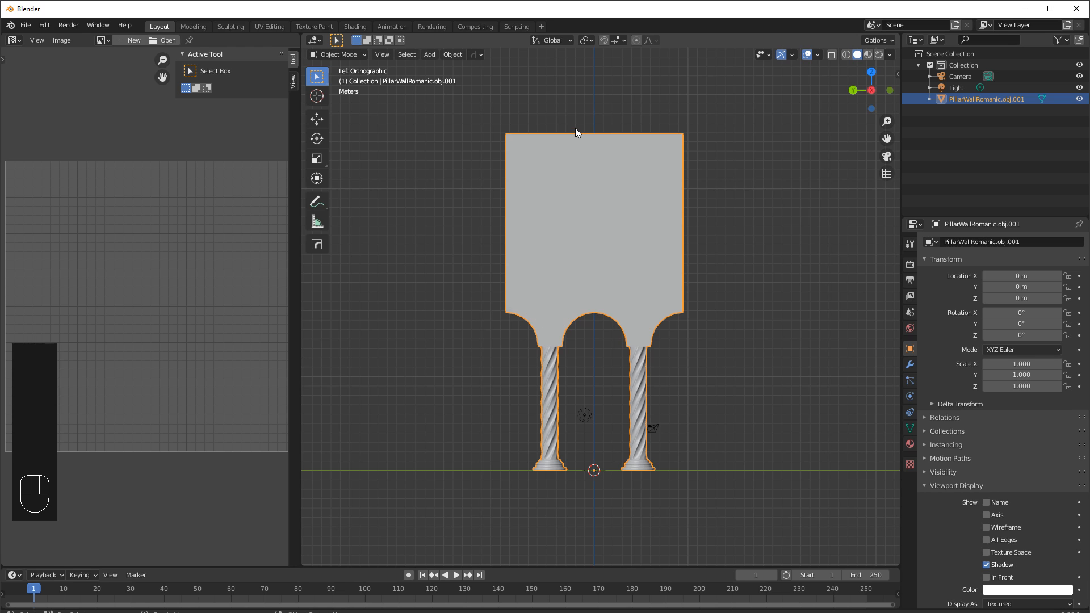
pyautogui.moveTo(299, 247); pyautogui.dragTo(429, 246)
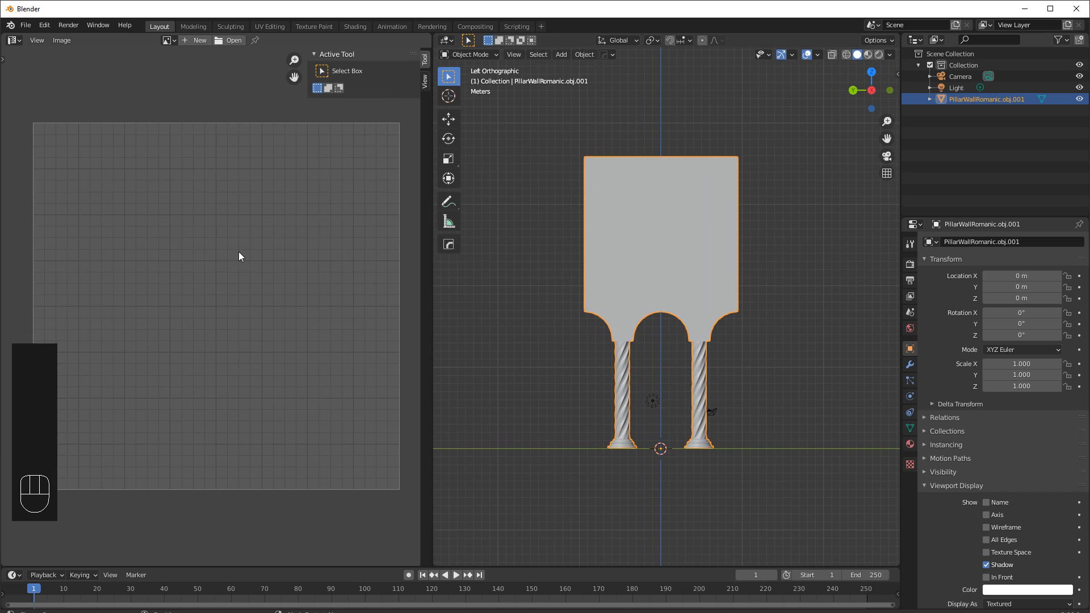
pyautogui.keyDown('shift'); pyautogui.moveTo(568, 264); pyautogui.dragTo(570, 281, button='middle'); pyautogui.keyUp('shift')
pyautogui.scroll(1, 569, 281)
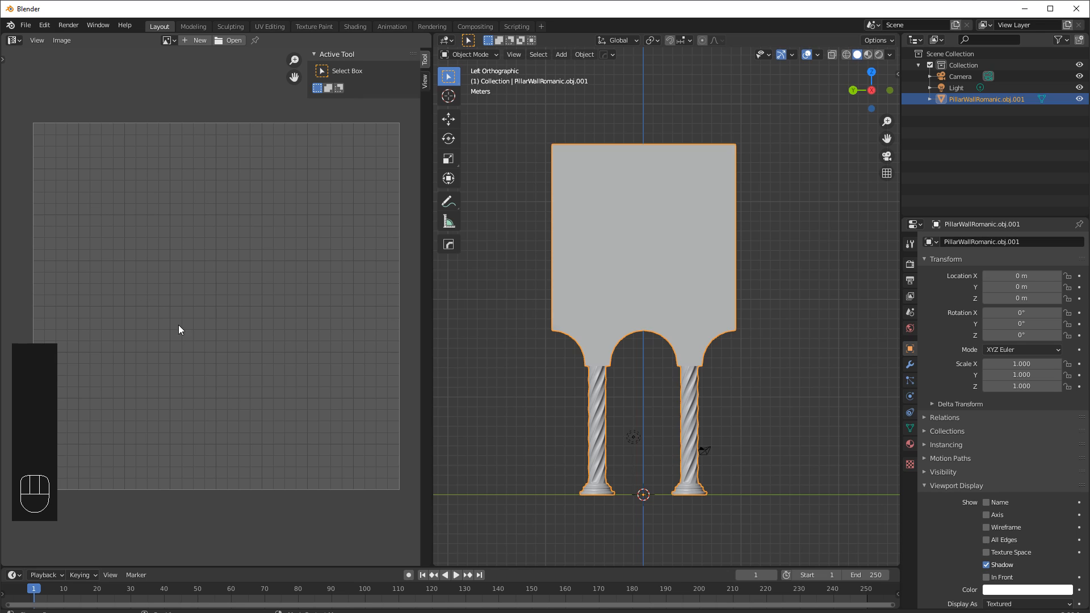
# Enter Edit Mode, briefly select a vertical face loop on the wall, and switch back to edge selection.
pyautogui.press('Tab')
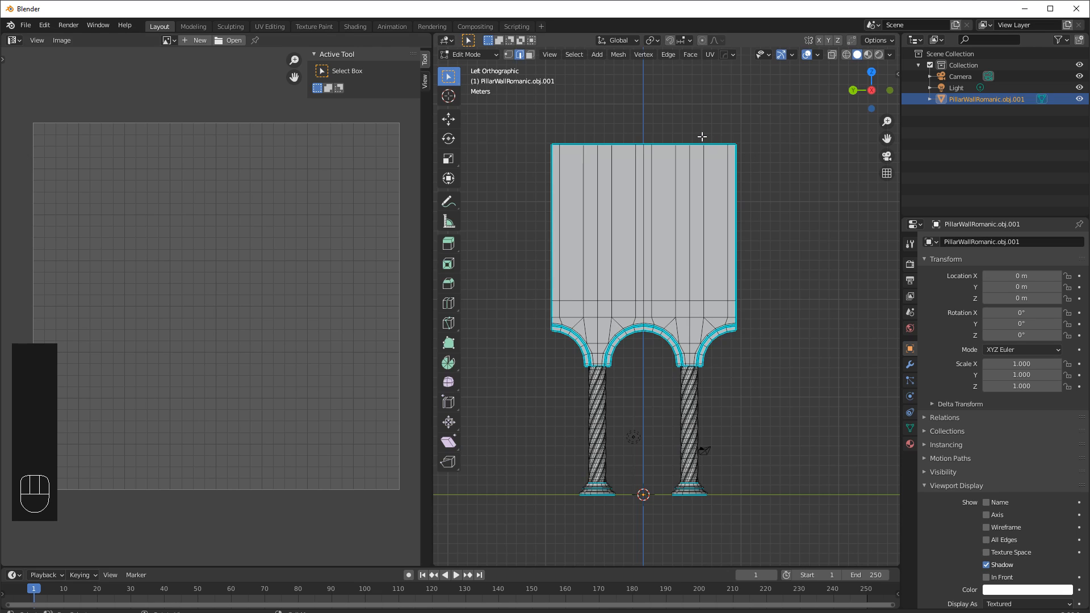
pyautogui.press('3')
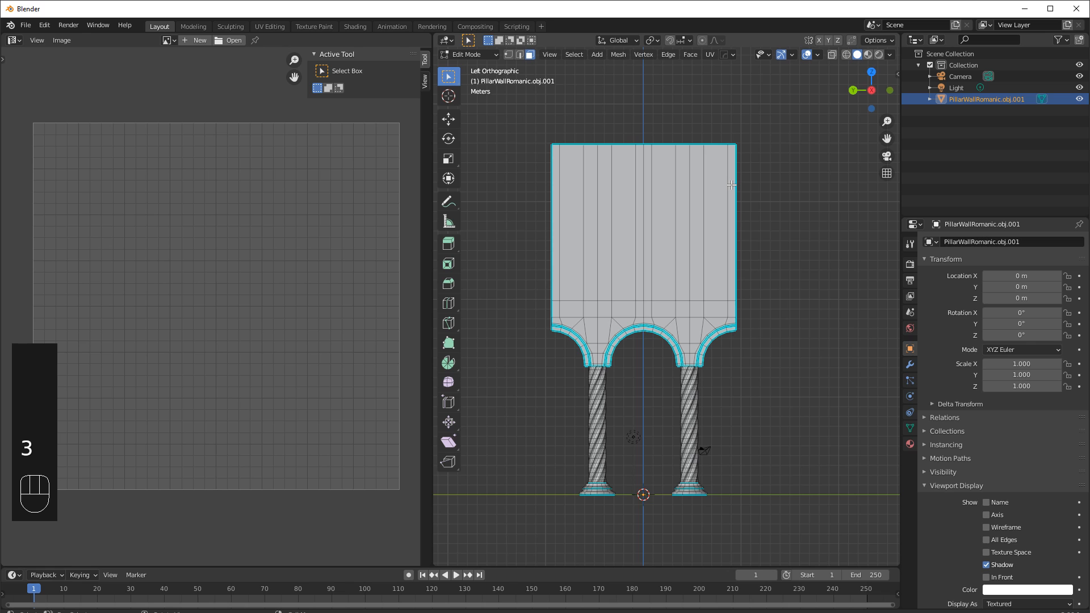
pyautogui.moveTo(707, 211); pyautogui.dragTo(698, 160, button='middle')
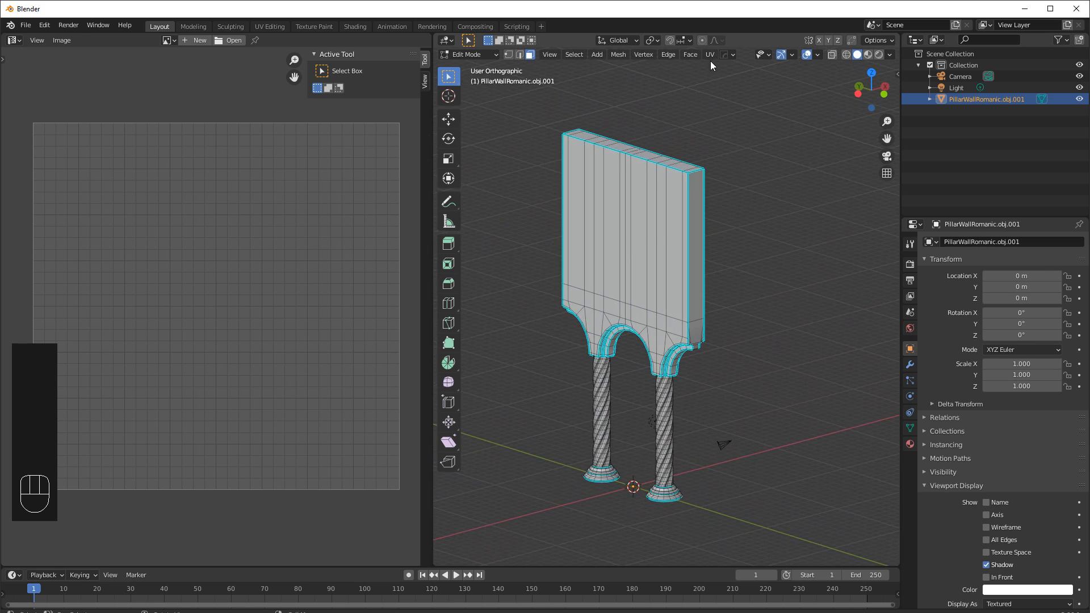
pyautogui.keyDown('alt'); pyautogui.click(643, 158); pyautogui.keyUp('alt')
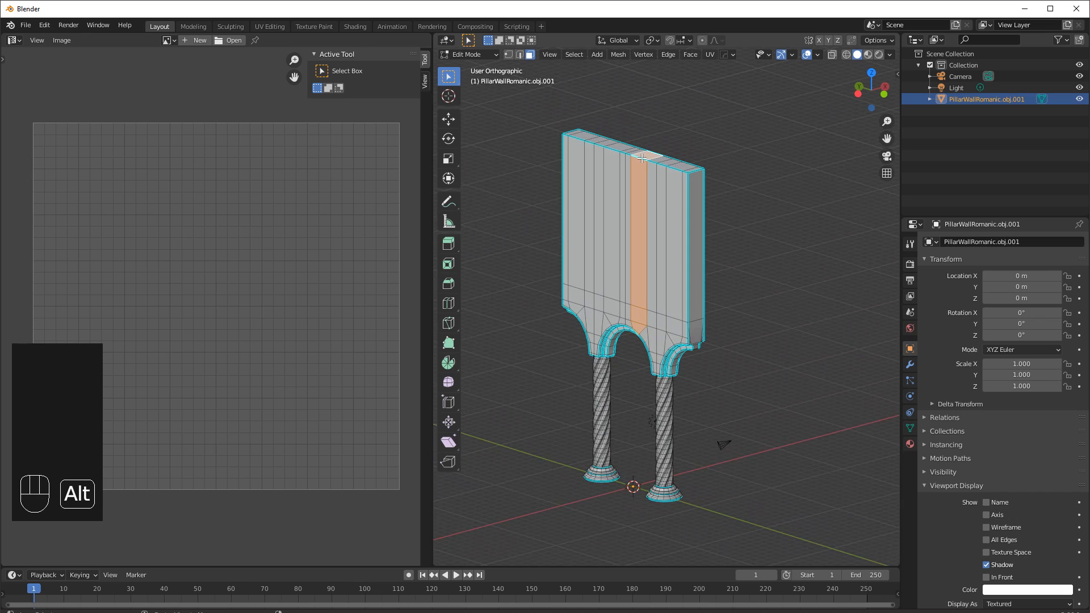
pyautogui.press('2')
pyautogui.keyDown('alt'); pyautogui.click(638, 159); pyautogui.keyUp('alt')
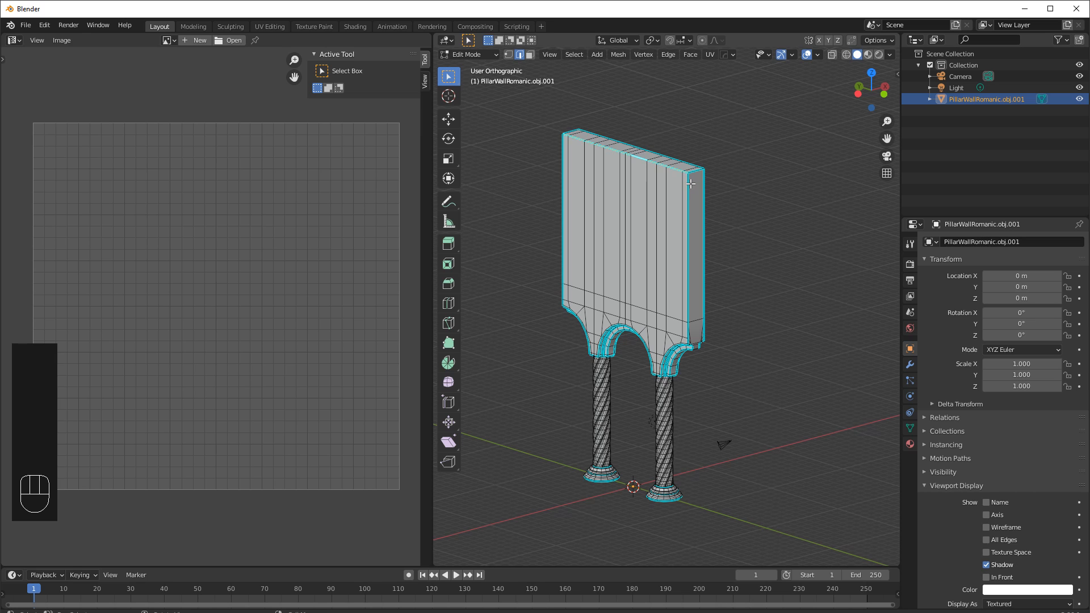
# Select the vertical corner edges at one end of the wall and mark them as a seam.
pyautogui.moveTo(702, 182); pyautogui.dragTo(688, 188, button='middle')
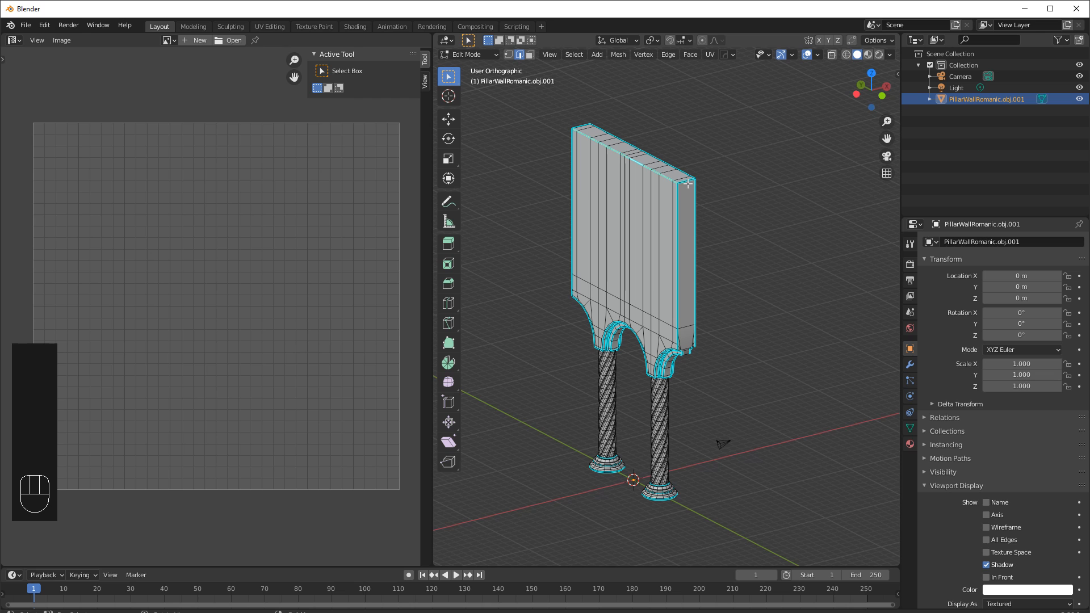
pyautogui.press('shift')
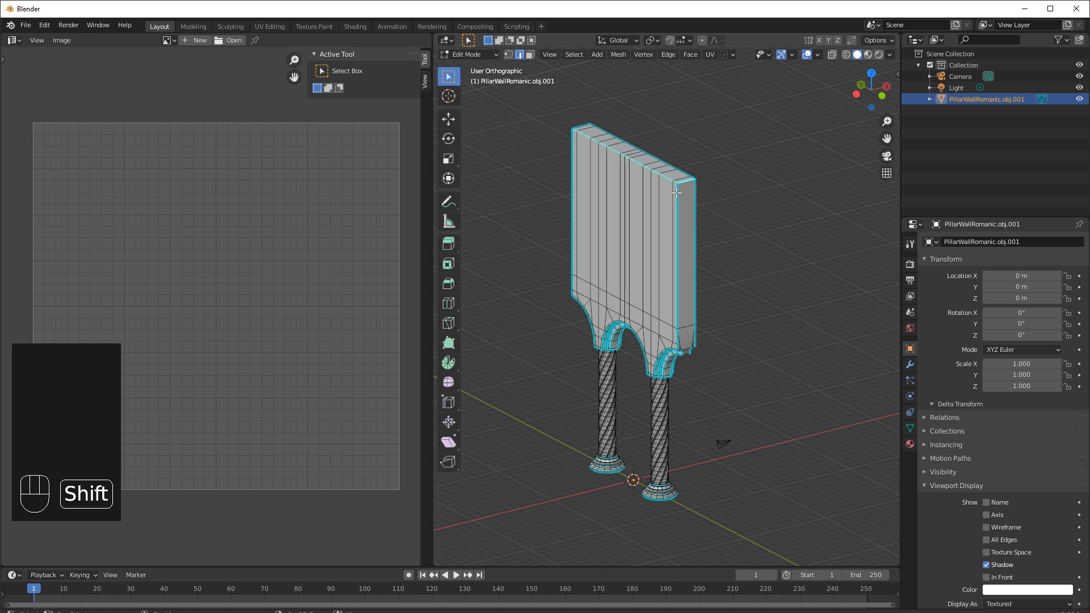
pyautogui.moveTo(695, 405); pyautogui.dragTo(701, 329, button='middle')
pyautogui.scroll(8, 689, 278)
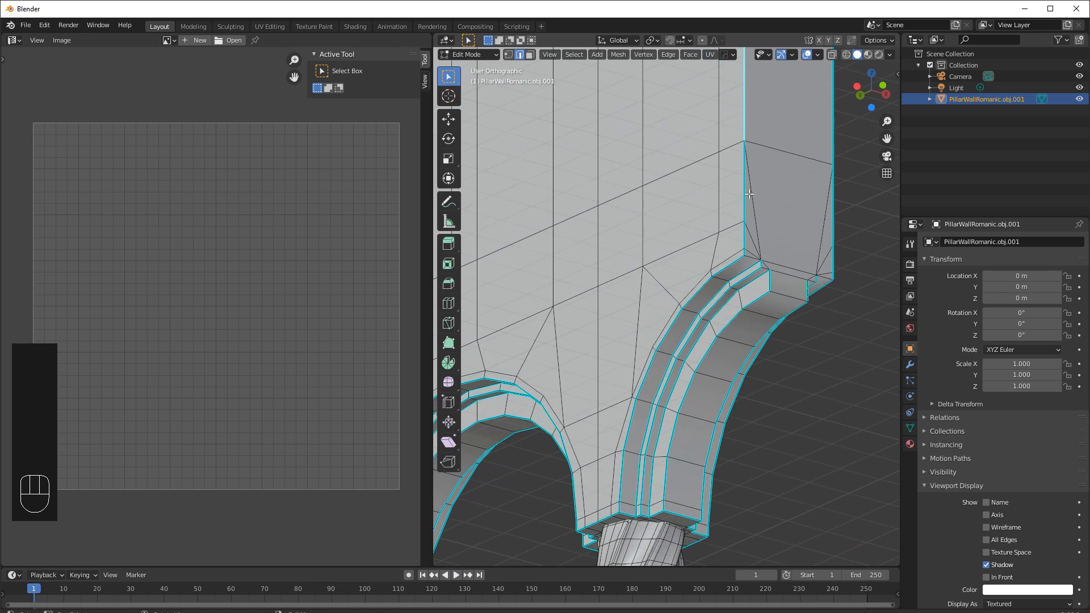
pyautogui.keyDown('alt'); pyautogui.keyDown('shift'); pyautogui.click(744, 197); pyautogui.keyUp('shift'); pyautogui.keyUp('alt')
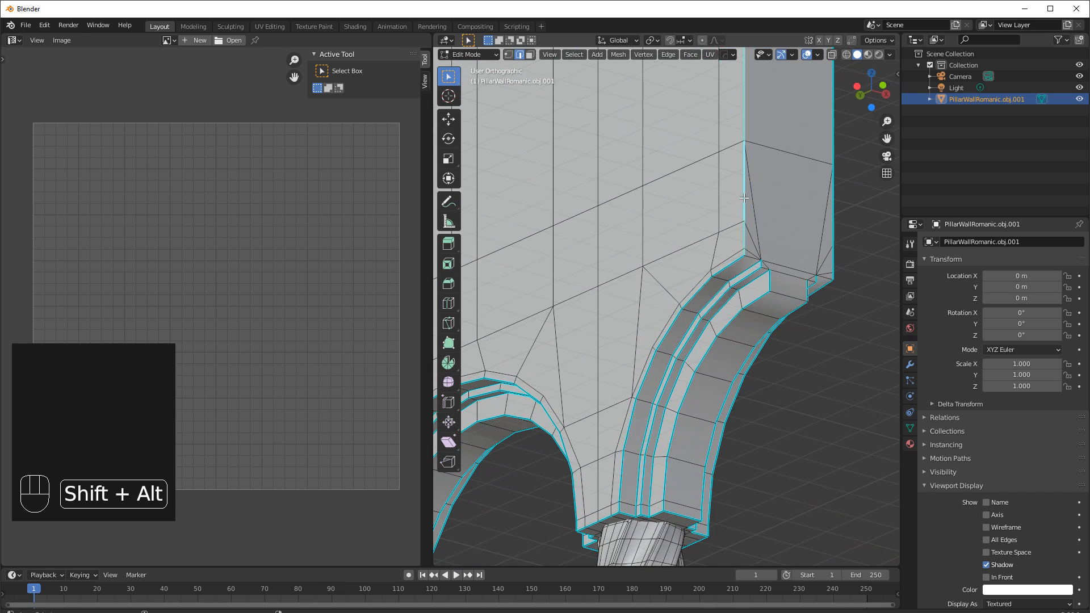
pyautogui.keyDown('shift'); pyautogui.click(750, 256); pyautogui.keyUp('shift')
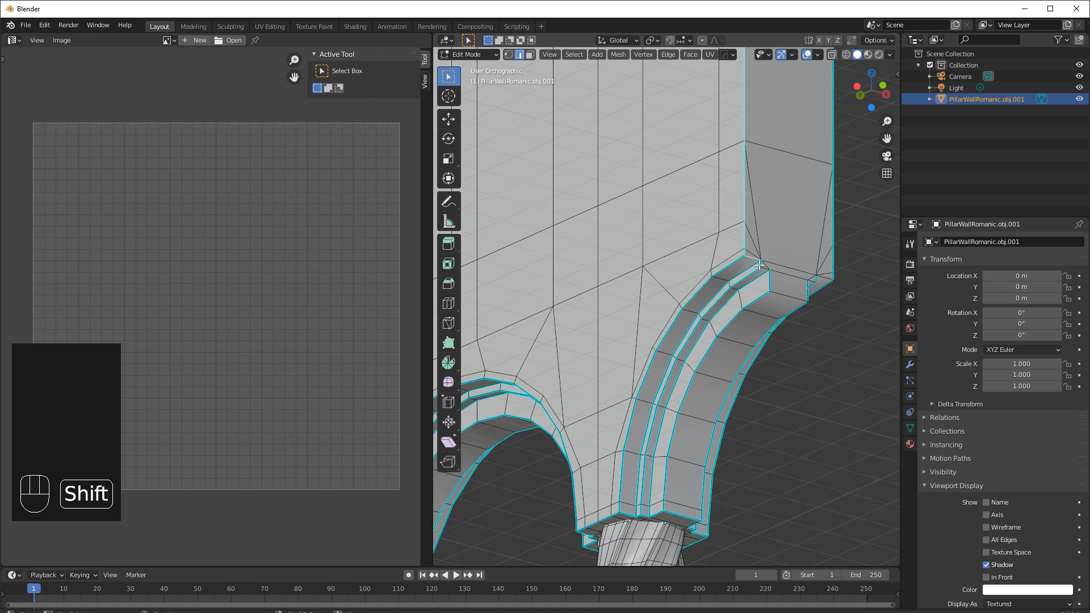
pyautogui.keyDown('shift'); pyautogui.click(764, 269); pyautogui.keyUp('shift')
pyautogui.moveTo(787, 270); pyautogui.dragTo(713, 271, button='middle')
pyautogui.keyDown('shift'); pyautogui.moveTo(628, 300); pyautogui.dragTo(855, 302, button='middle'); pyautogui.keyUp('shift')
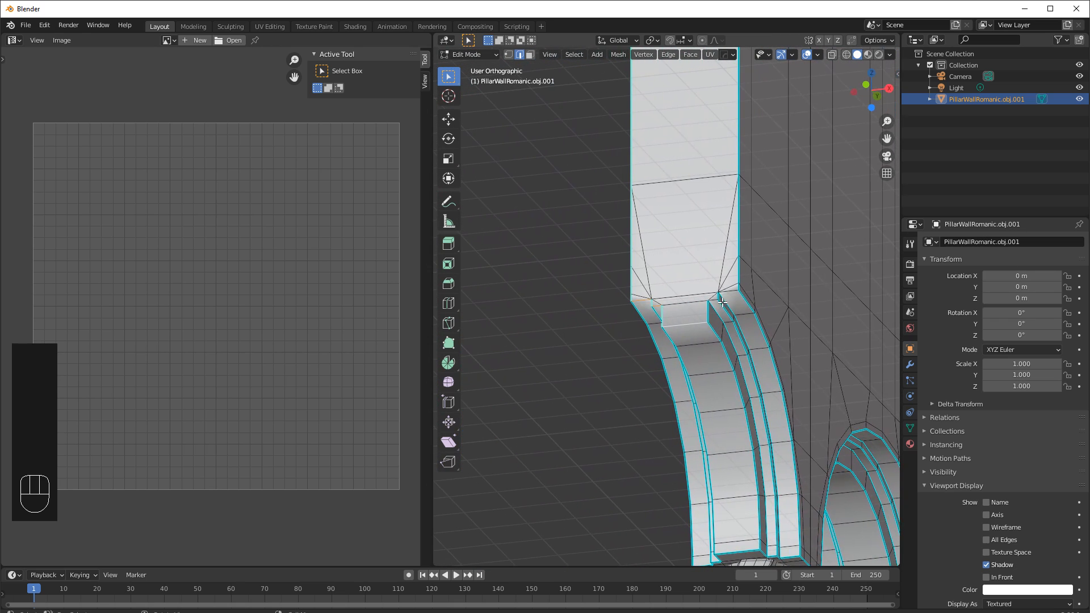
pyautogui.moveTo(704, 319); pyautogui.dragTo(676, 327, button='middle')
pyautogui.keyDown('shift'); pyautogui.click(625, 337); pyautogui.keyUp('shift')
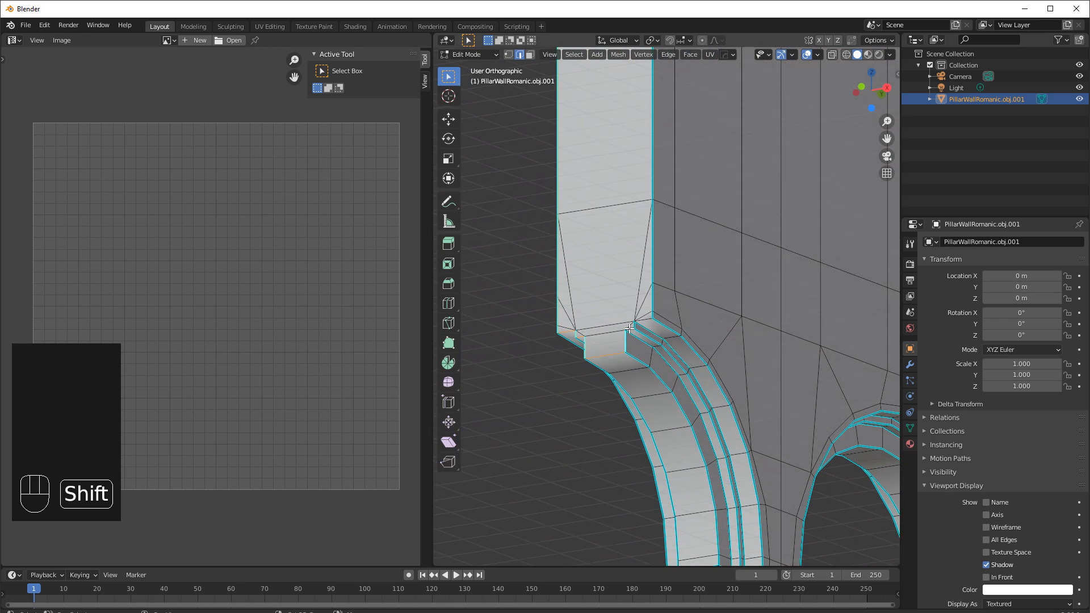
pyautogui.keyDown('shift'); pyautogui.click(635, 324); pyautogui.keyUp('shift')
pyautogui.scroll(-6, 641, 317)
pyautogui.moveTo(646, 233); pyautogui.dragTo(740, 291, button='middle')
pyautogui.press('ctrl')
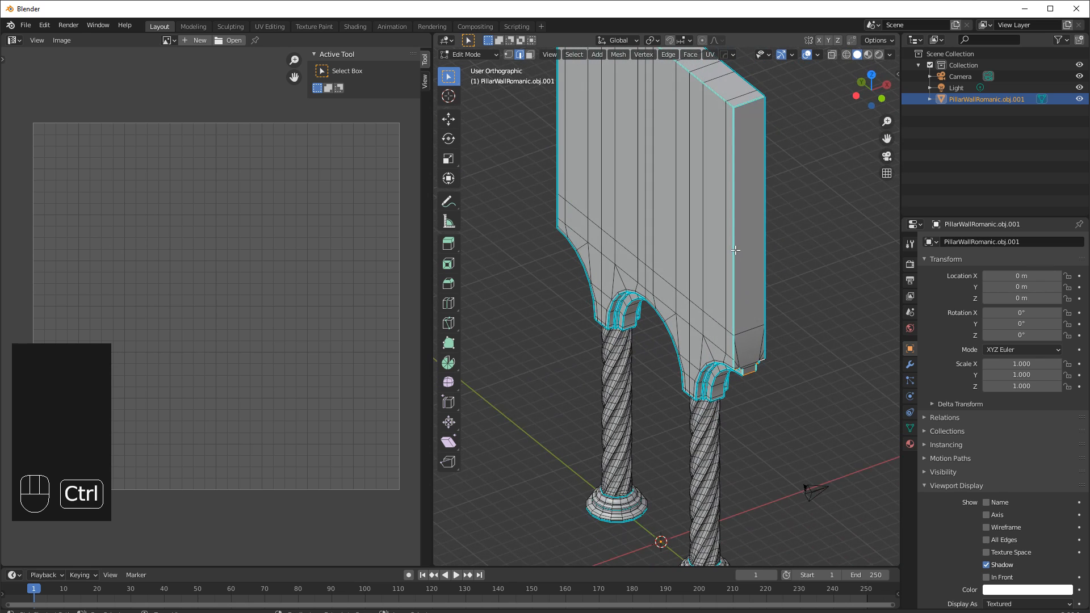
pyautogui.hotkey('ctrl', 'e')
pyautogui.click(749, 232)
# Select the edges along the wall's opposite end and top and mark them as a seam too.
pyautogui.keyDown('shift'); pyautogui.moveTo(698, 203); pyautogui.dragTo(671, 252, button='middle'); pyautogui.keyUp('shift')
pyautogui.click(765, 284)
pyautogui.scroll(-2, 788, 284)
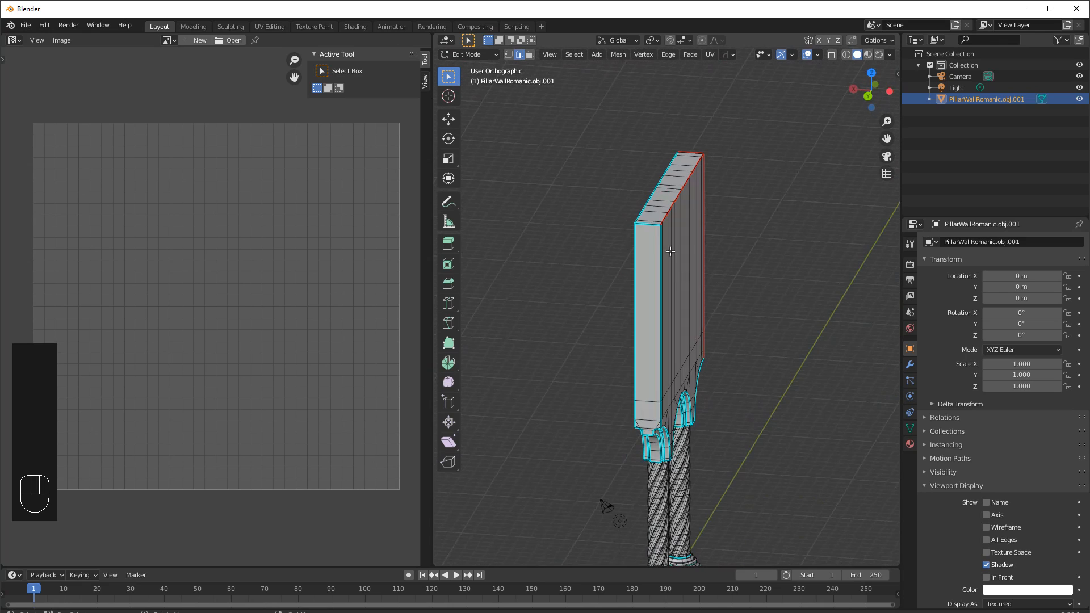
pyautogui.click(644, 223)
pyautogui.keyDown('shift'); pyautogui.click(662, 272); pyautogui.keyUp('shift')
pyautogui.moveTo(670, 381); pyautogui.dragTo(742, 316, button='middle')
pyautogui.scroll(4, 591, 337)
pyautogui.scroll(2, 741, 310)
pyautogui.keyDown('shift'); pyautogui.click(728, 284); pyautogui.keyUp('shift')
pyautogui.keyDown('shift'); pyautogui.click(729, 328); pyautogui.keyUp('shift')
pyautogui.scroll(3, 735, 348)
pyautogui.keyDown('shift'); pyautogui.click(780, 359); pyautogui.keyUp('shift')
pyautogui.keyDown('shift'); pyautogui.click(747, 389); pyautogui.keyUp('shift')
pyautogui.keyDown('shift'); pyautogui.click(724, 410); pyautogui.keyUp('shift')
pyautogui.moveTo(725, 390); pyautogui.dragTo(784, 380, button='middle')
pyautogui.keyDown('shift'); pyautogui.moveTo(881, 376); pyautogui.dragTo(599, 369, button='middle'); pyautogui.keyUp('shift')
pyautogui.keyDown('shift'); pyautogui.moveTo(722, 366); pyautogui.dragTo(637, 340, button='middle'); pyautogui.keyUp('shift')
pyautogui.keyDown('shift'); pyautogui.click(812, 377); pyautogui.keyUp('shift')
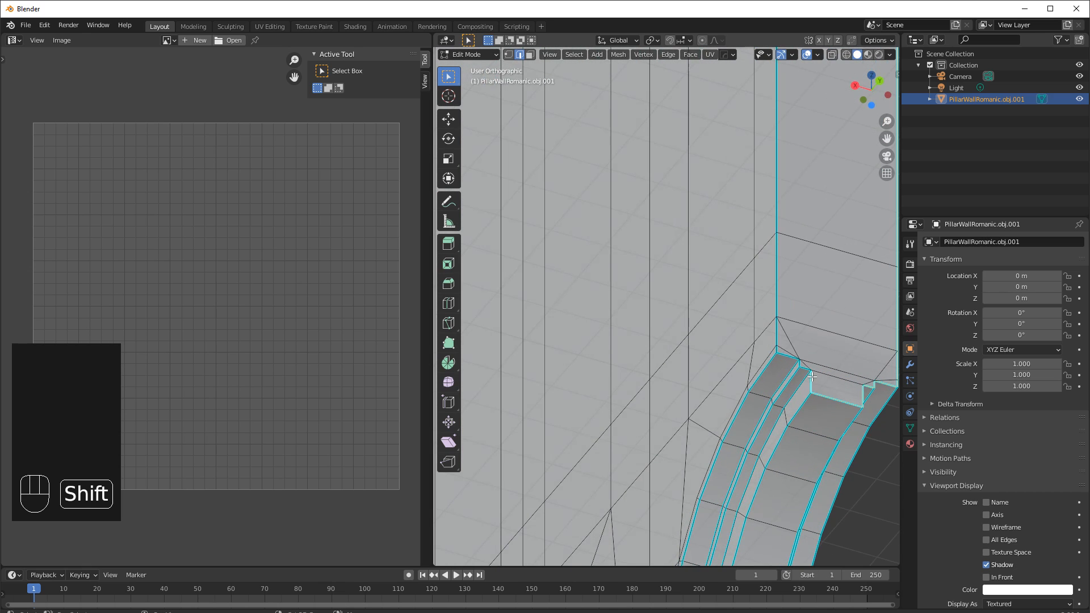
pyautogui.keyDown('shift'); pyautogui.click(801, 364); pyautogui.keyUp('shift')
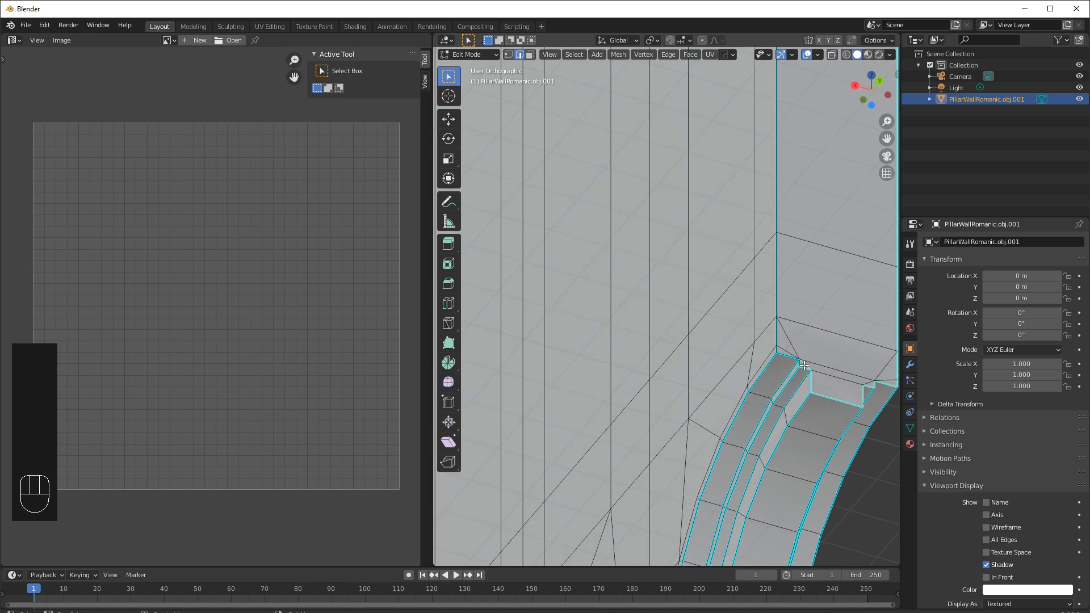
pyautogui.hotkey('ctrl', 'z')
pyautogui.scroll(2, 804, 366)
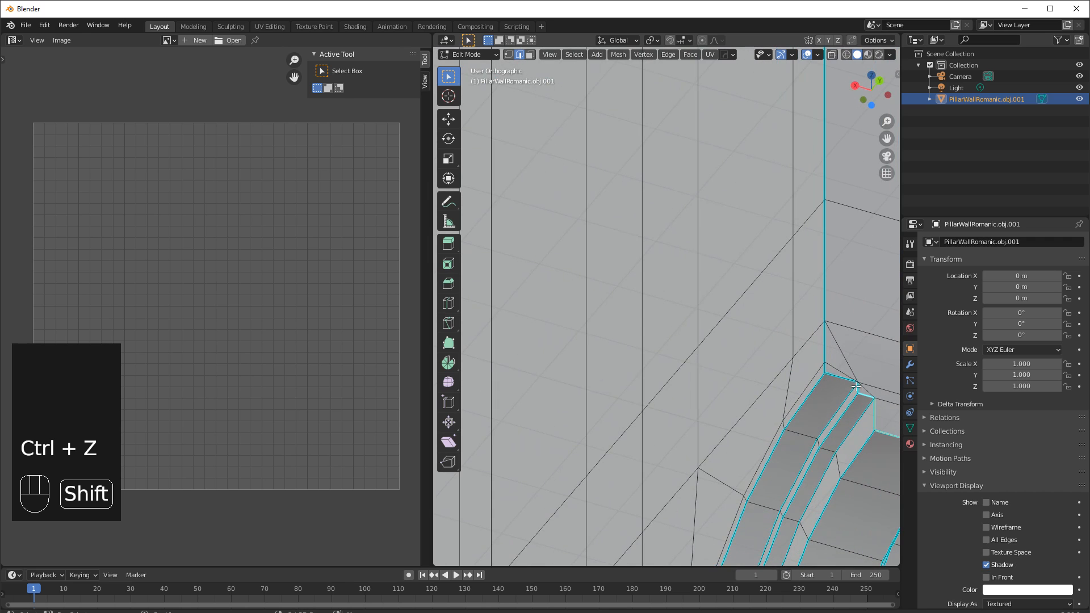
pyautogui.scroll(-2, 815, 368)
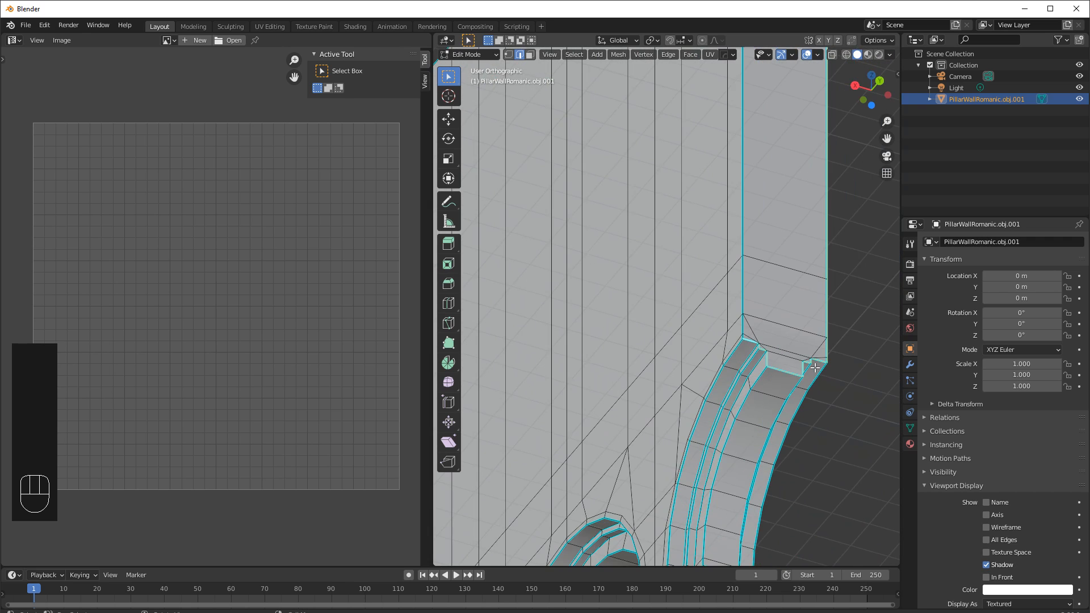
pyautogui.hotkey('ctrl', 'e')
pyautogui.click(776, 367)
# Select the edge loops along the arch moldings and mark them as seams.
pyautogui.scroll(-5, 768, 346)
pyautogui.moveTo(787, 307); pyautogui.dragTo(573, 365, button='middle')
pyautogui.scroll(-3, 674, 377)
pyautogui.scroll(4, 573, 364)
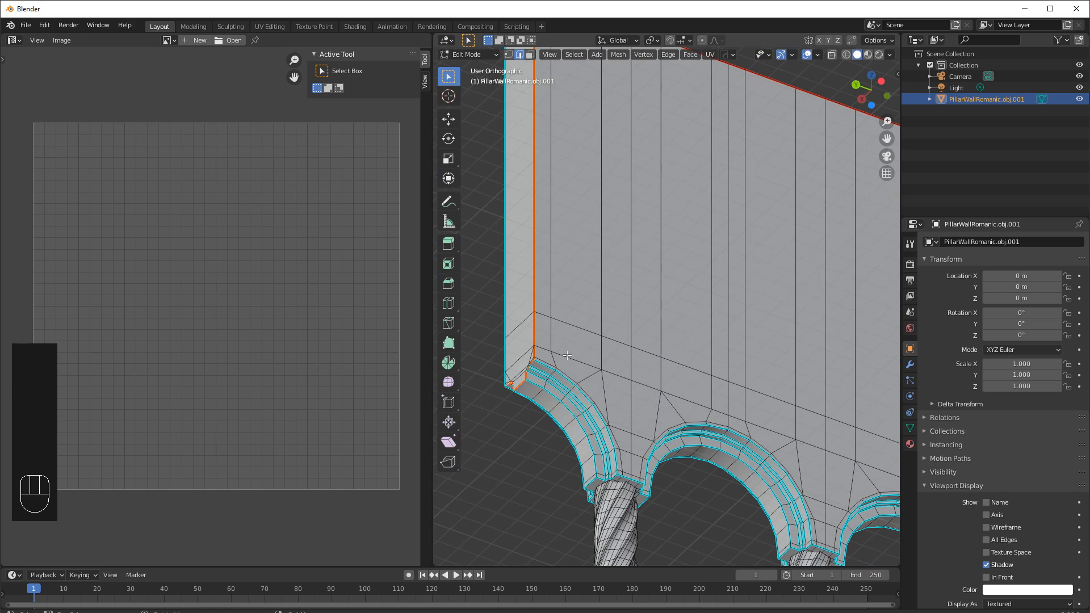
pyautogui.keyDown('alt'); pyautogui.click(549, 366); pyautogui.keyUp('alt')
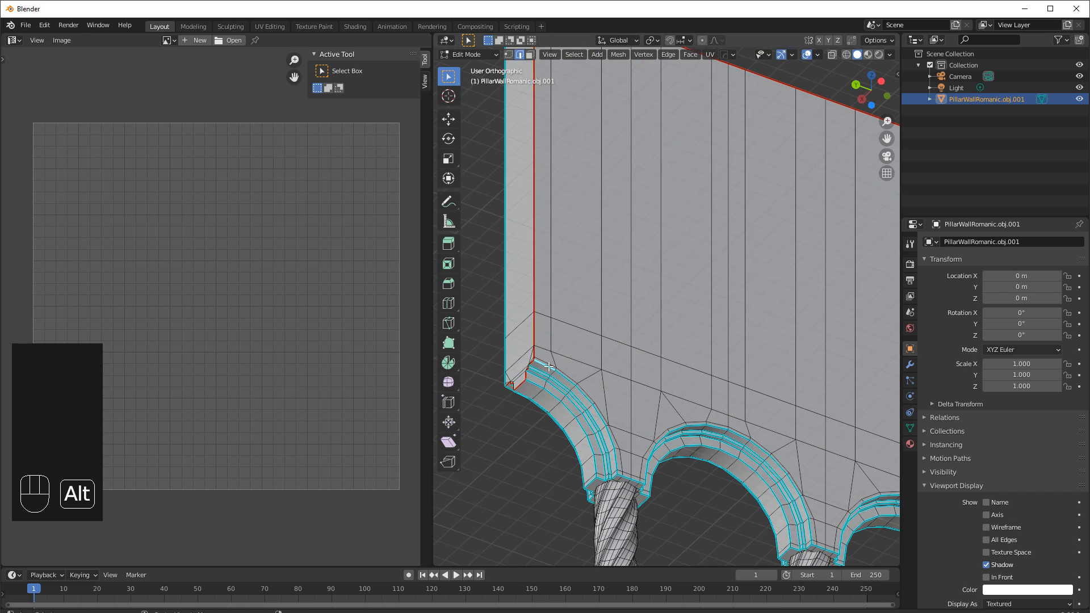
pyautogui.keyDown('alt'); pyautogui.click(550, 366); pyautogui.keyUp('alt')
pyautogui.moveTo(651, 452); pyautogui.dragTo(630, 440, button='middle')
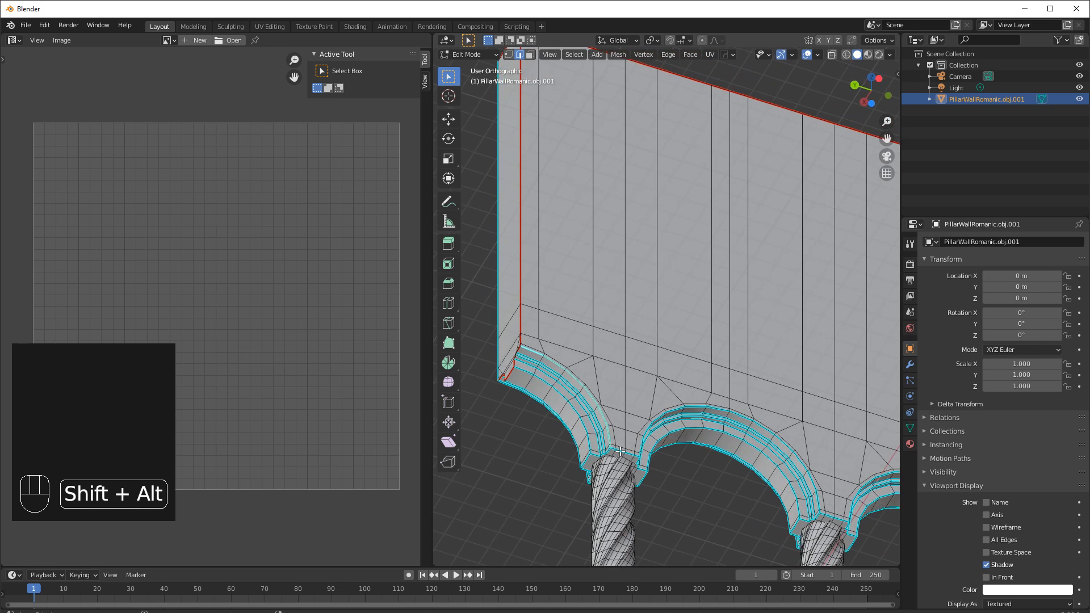
pyautogui.moveTo(624, 449); pyautogui.dragTo(639, 446, button='middle')
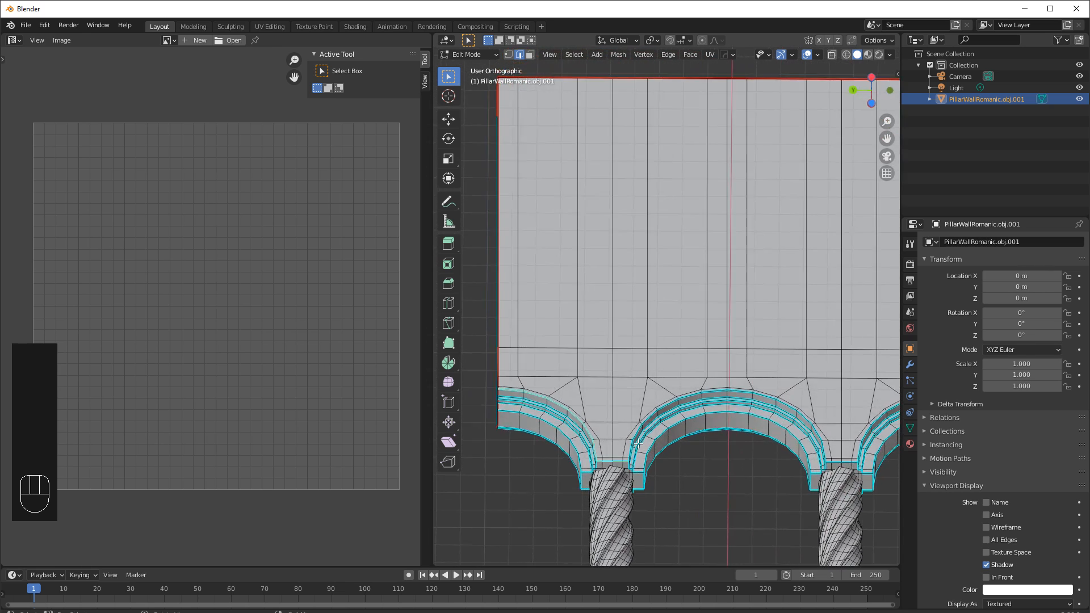
pyautogui.keyDown('alt'); pyautogui.keyDown('shift'); pyautogui.click(712, 391); pyautogui.keyUp('shift'); pyautogui.keyUp('alt')
pyautogui.keyDown('shift'); pyautogui.moveTo(833, 461); pyautogui.dragTo(634, 429, button='middle'); pyautogui.keyUp('shift')
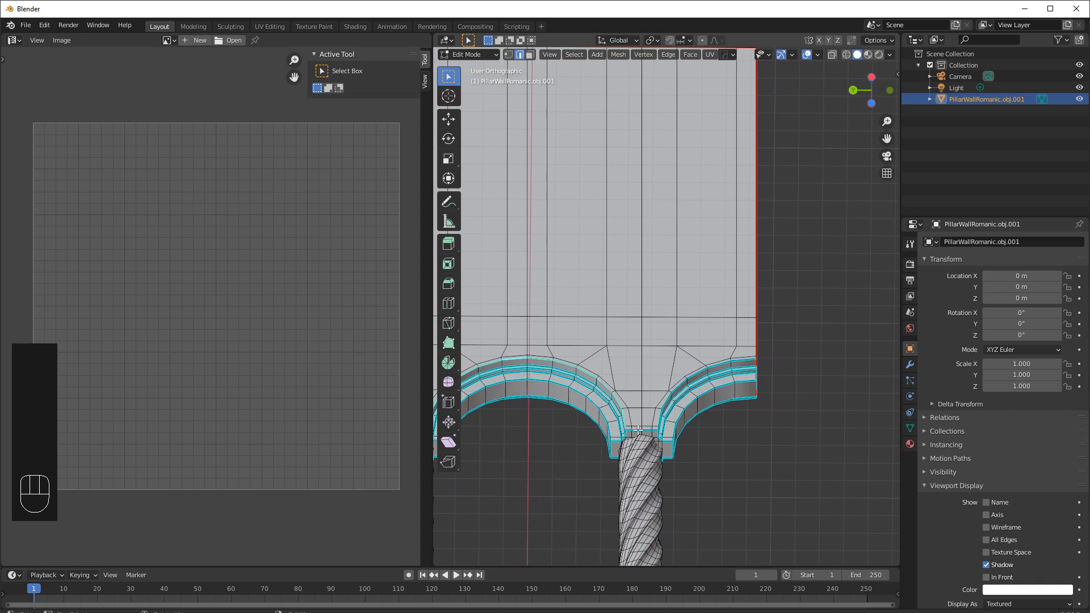
pyautogui.keyDown('alt'); pyautogui.keyDown('shift'); pyautogui.click(649, 430); pyautogui.keyUp('shift'); pyautogui.keyUp('alt')
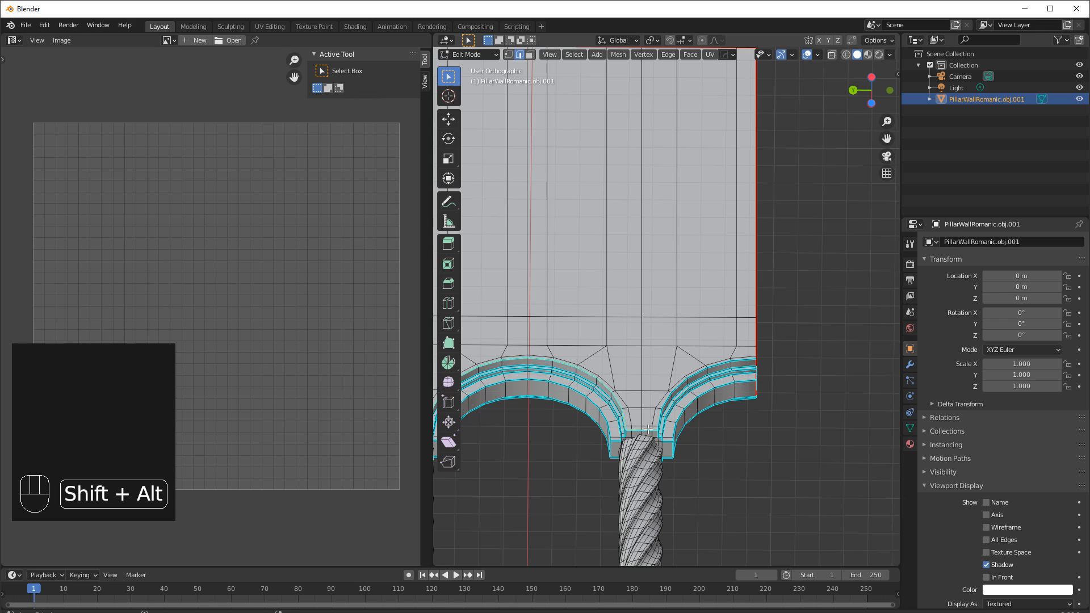
pyautogui.keyDown('alt'); pyautogui.keyDown('shift'); pyautogui.click(696, 376); pyautogui.keyUp('shift'); pyautogui.keyUp('alt')
pyautogui.moveTo(696, 376); pyautogui.dragTo(570, 374, button='middle')
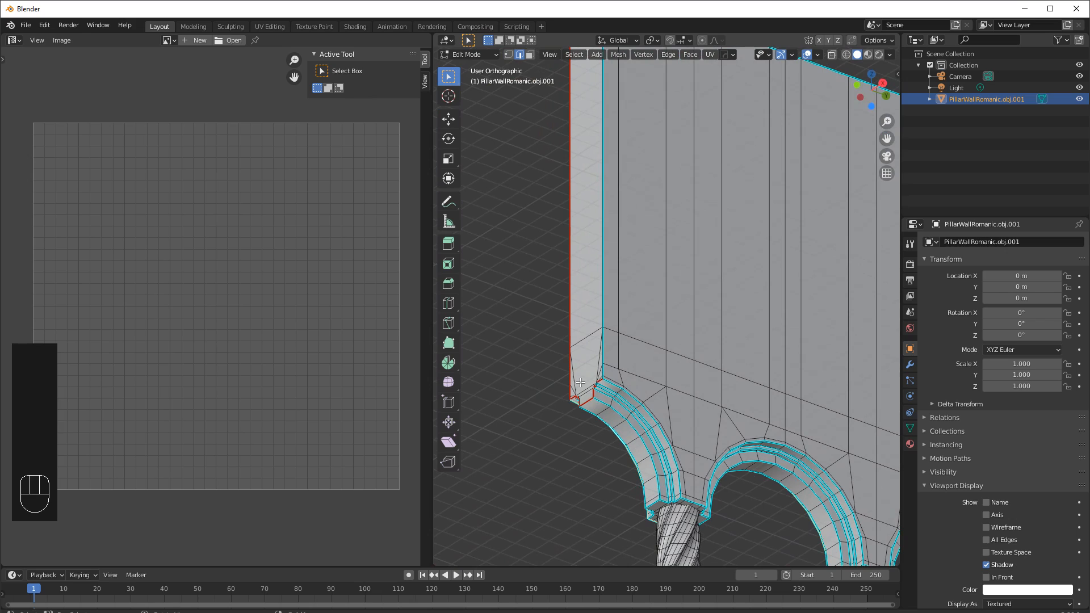
pyautogui.keyDown('alt'); pyautogui.keyDown('shift'); pyautogui.click(614, 385); pyautogui.keyUp('shift'); pyautogui.keyUp('alt')
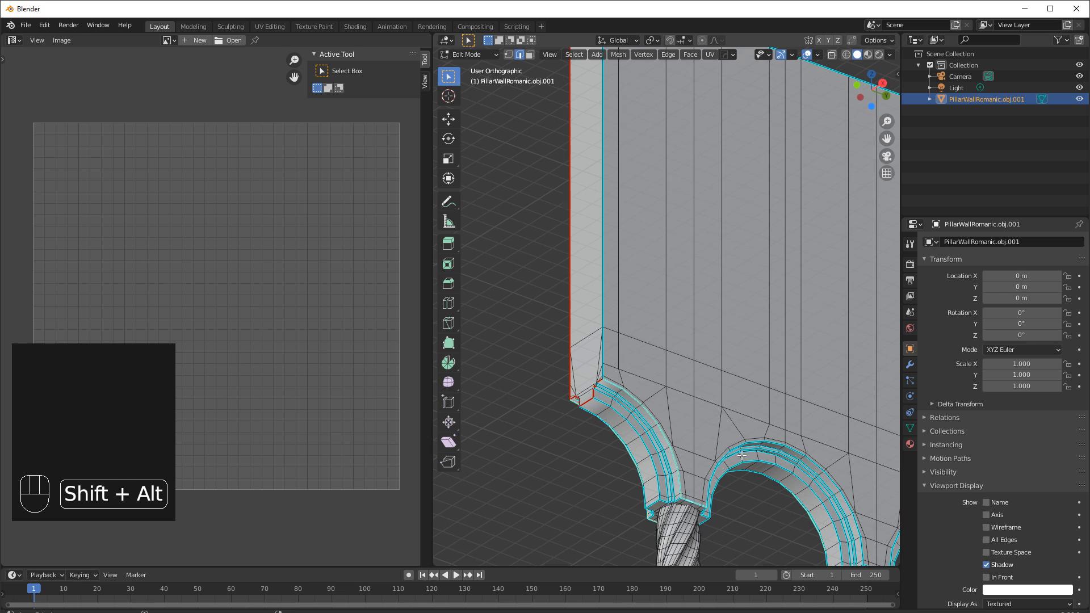
pyautogui.keyDown('alt'); pyautogui.keyDown('shift'); pyautogui.click(817, 464); pyautogui.keyUp('shift'); pyautogui.keyUp('alt')
pyautogui.keyDown('shift'); pyautogui.moveTo(818, 464); pyautogui.dragTo(655, 315, button='middle'); pyautogui.keyUp('shift')
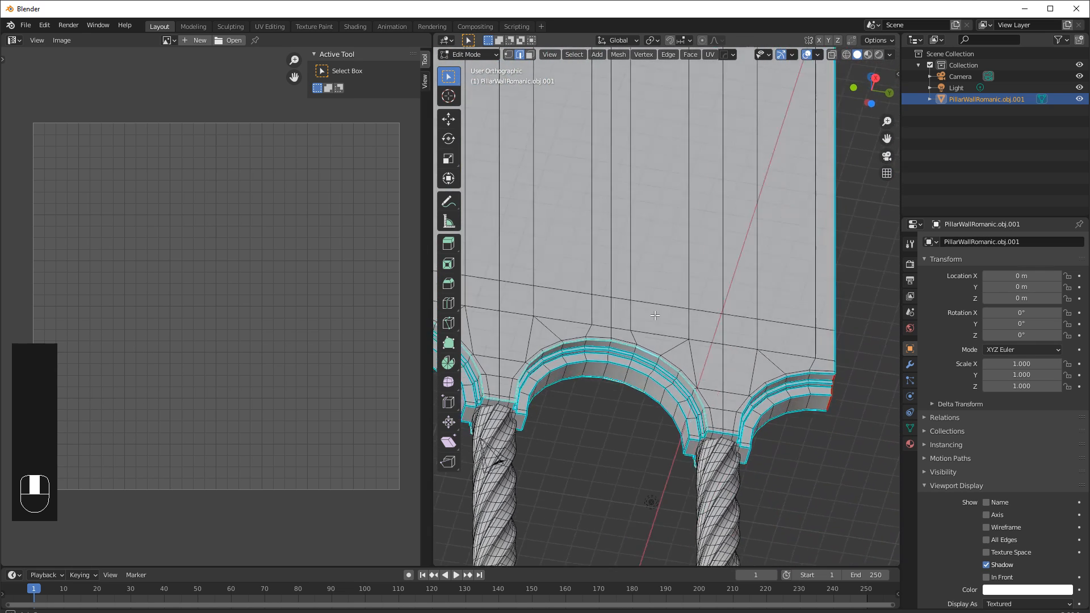
pyautogui.scroll(2, 765, 460)
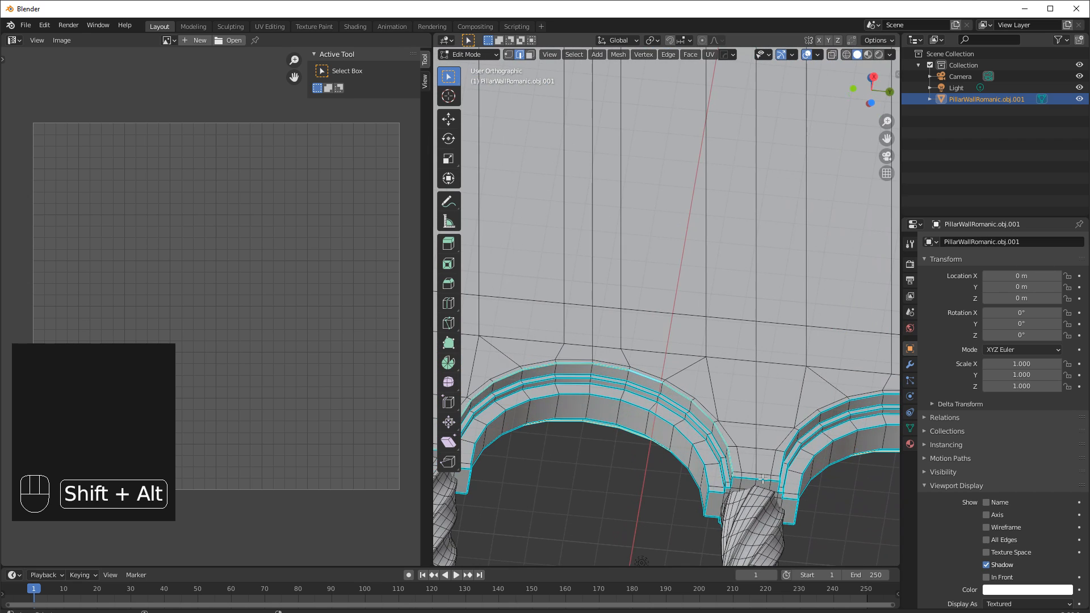
pyautogui.keyDown('shift'); pyautogui.moveTo(762, 479); pyautogui.dragTo(629, 456, button='middle'); pyautogui.keyUp('shift')
pyautogui.keyDown('alt'); pyautogui.keyDown('shift'); pyautogui.click(732, 373); pyautogui.keyUp('shift'); pyautogui.keyUp('alt')
pyautogui.hotkey('ctrl', 'e')
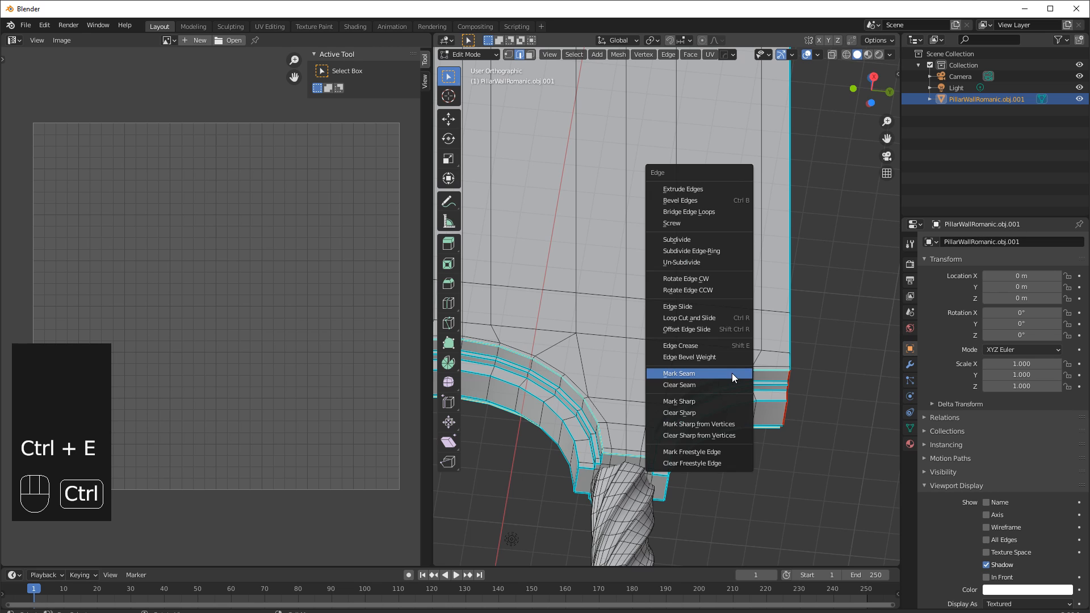
pyautogui.click(696, 374)
# Turn on Live Unwrap in the UV options.
pyautogui.scroll(-4, 696, 372)
pyautogui.moveTo(696, 372); pyautogui.dragTo(665, 346, button='middle')
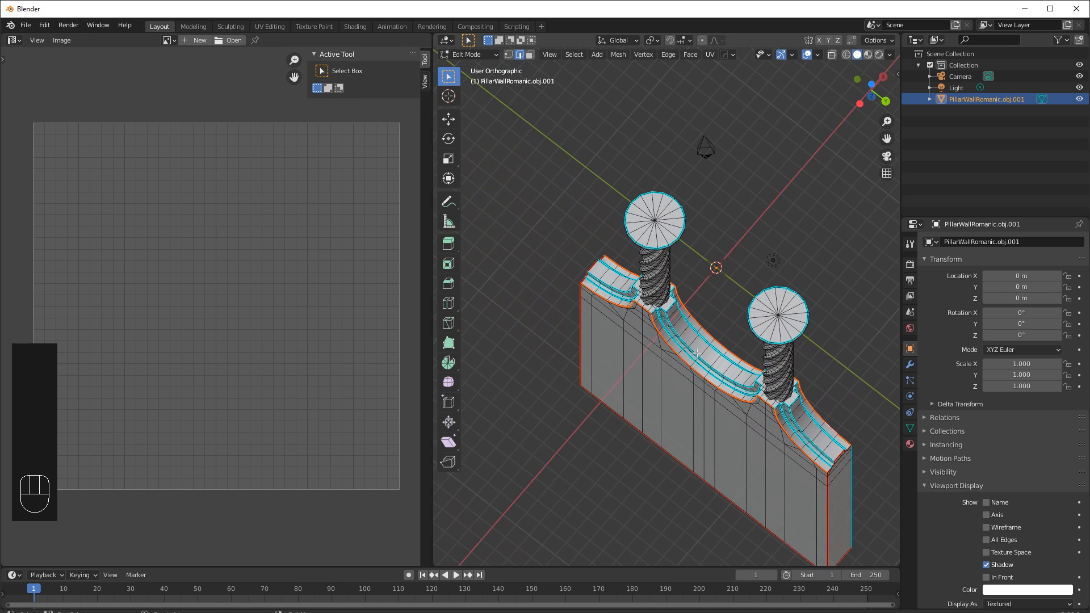
pyautogui.moveTo(759, 305); pyautogui.dragTo(650, 333, button='middle')
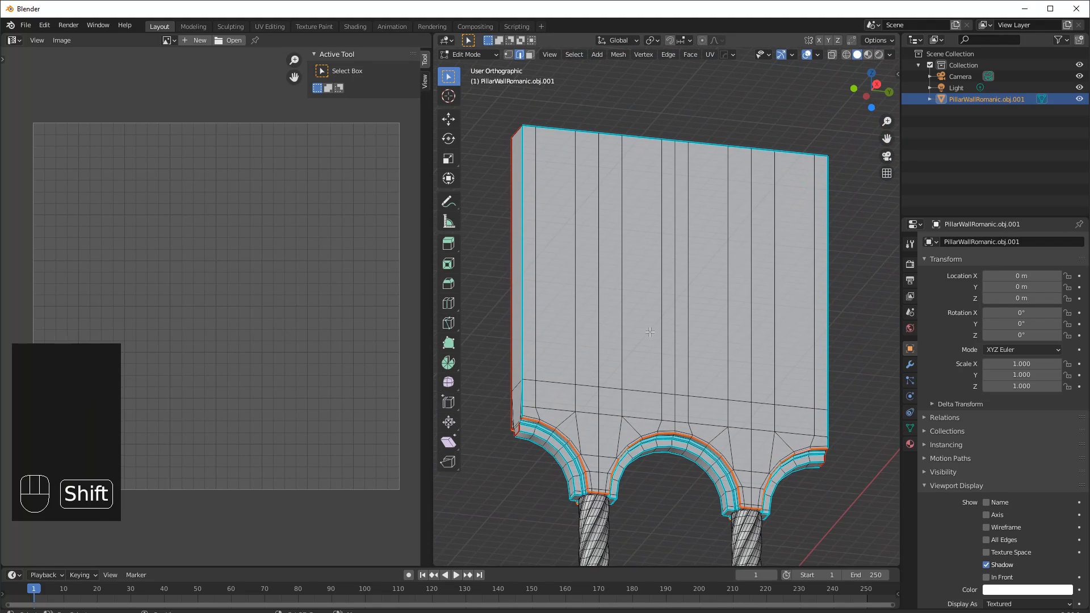
pyautogui.click(709, 55)
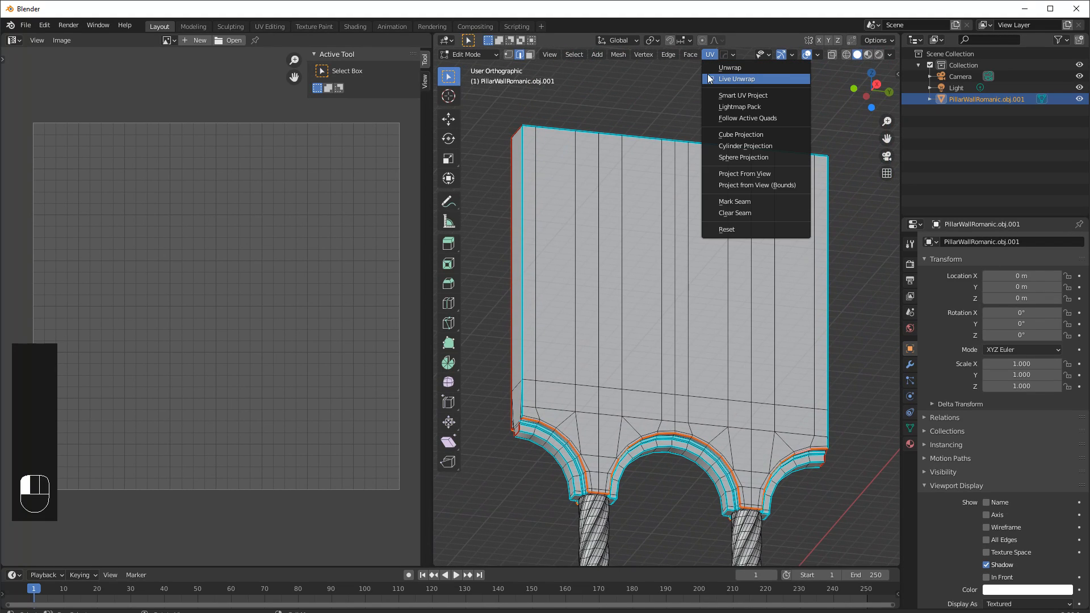
pyautogui.click(711, 77)
pyautogui.click(708, 58)
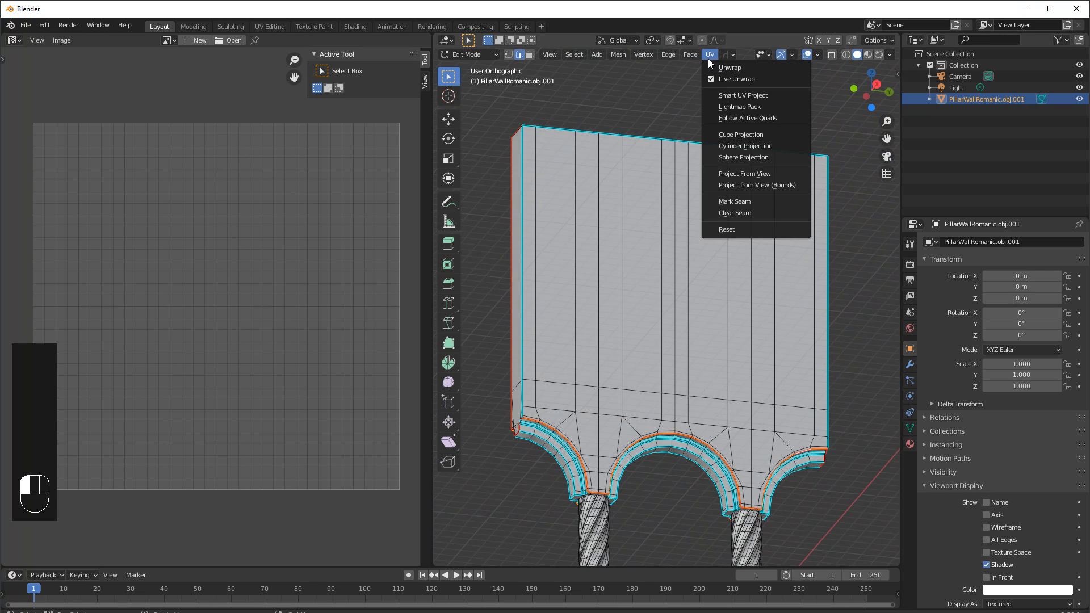
# Switch to face selection, select all faces and unwrap the whole mesh.
pyautogui.click(727, 67)
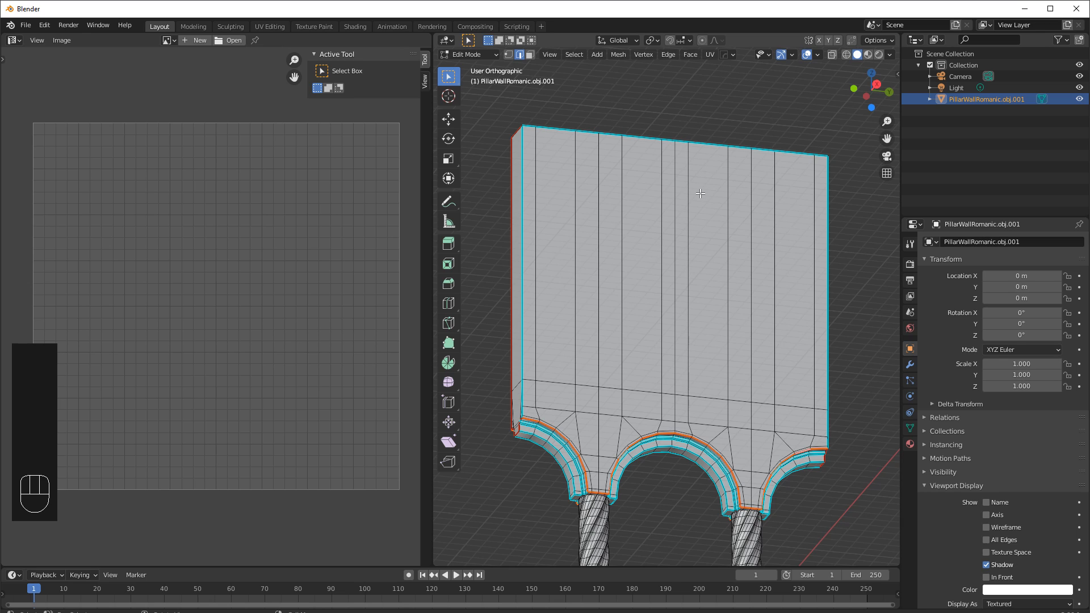
pyautogui.press('3')
pyautogui.press('a')
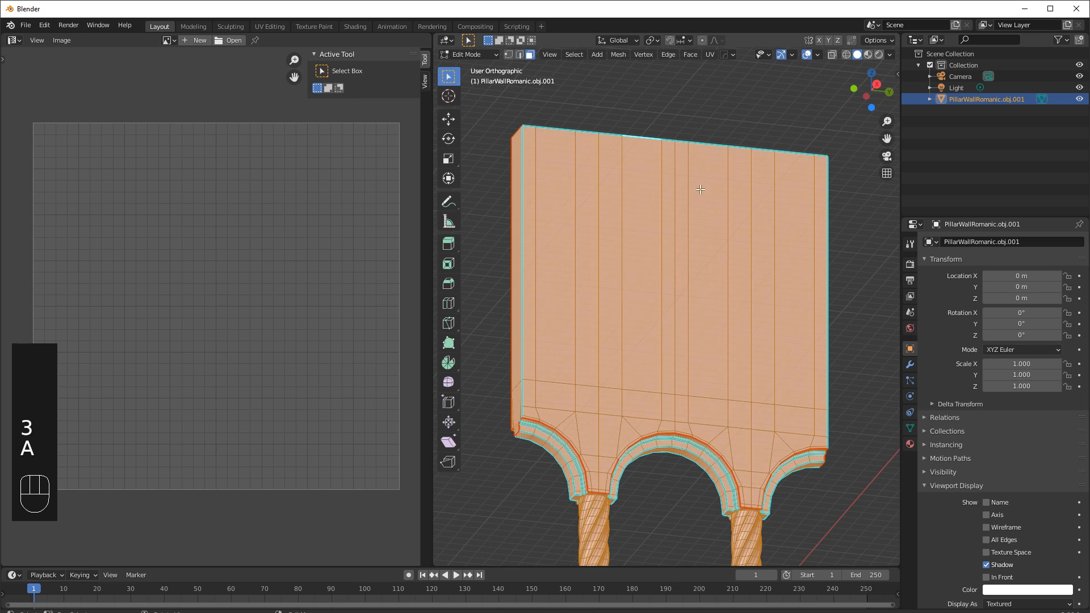
pyautogui.click(709, 55)
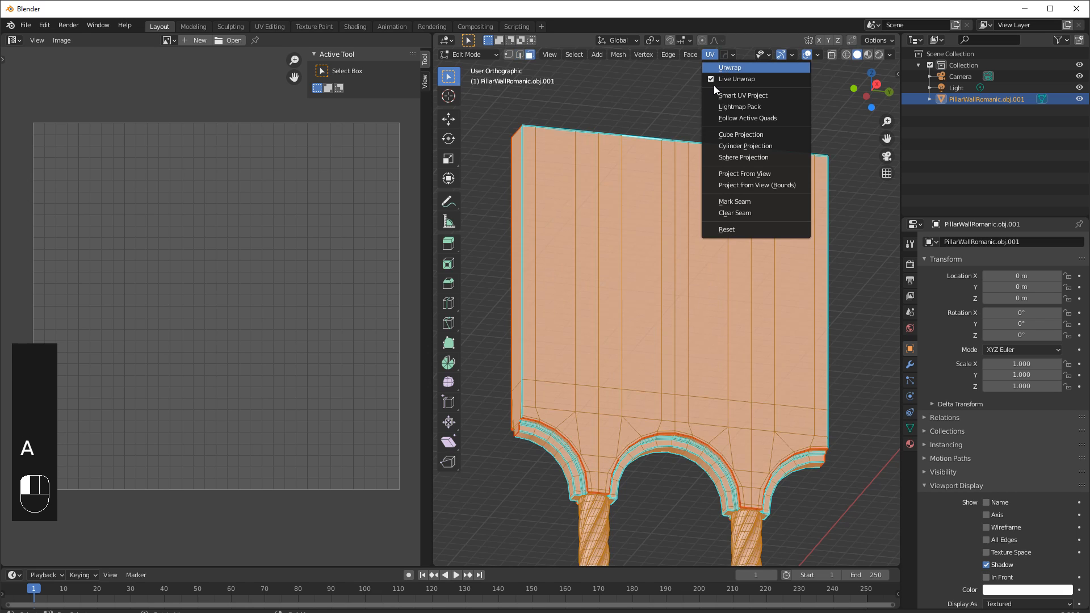
pyautogui.press('Return')
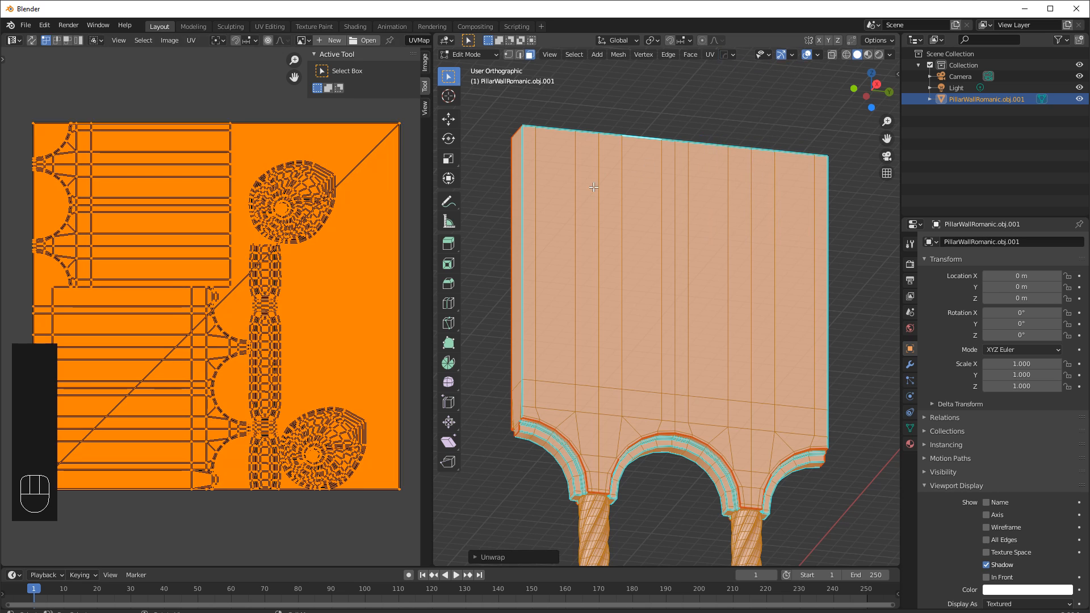
# Reselect all faces and enable UV Sync Selection in the UV editor.
pyautogui.click(480, 132)
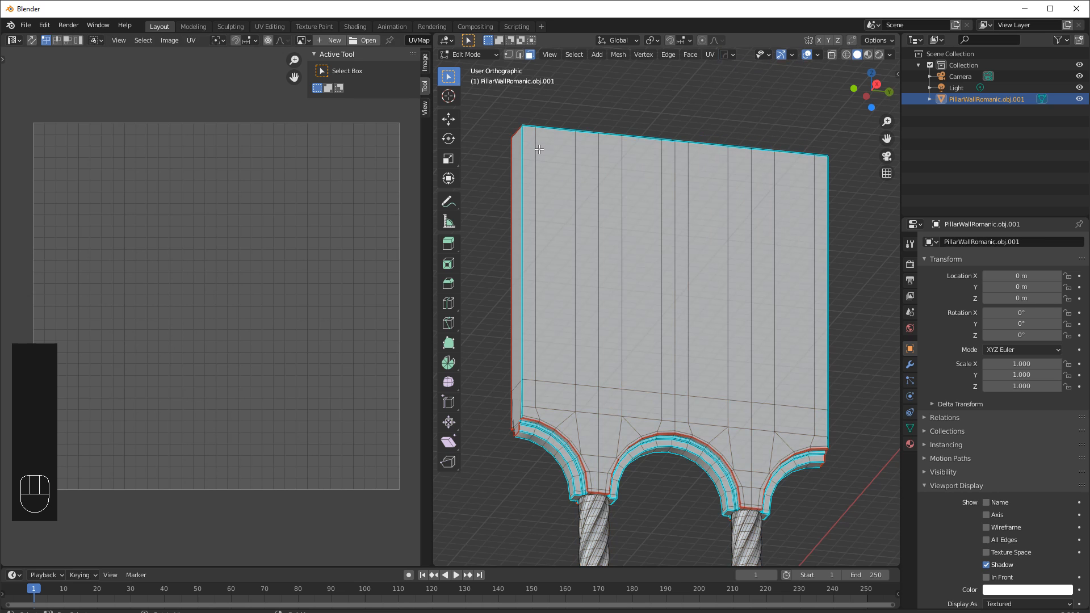
pyautogui.press('a')
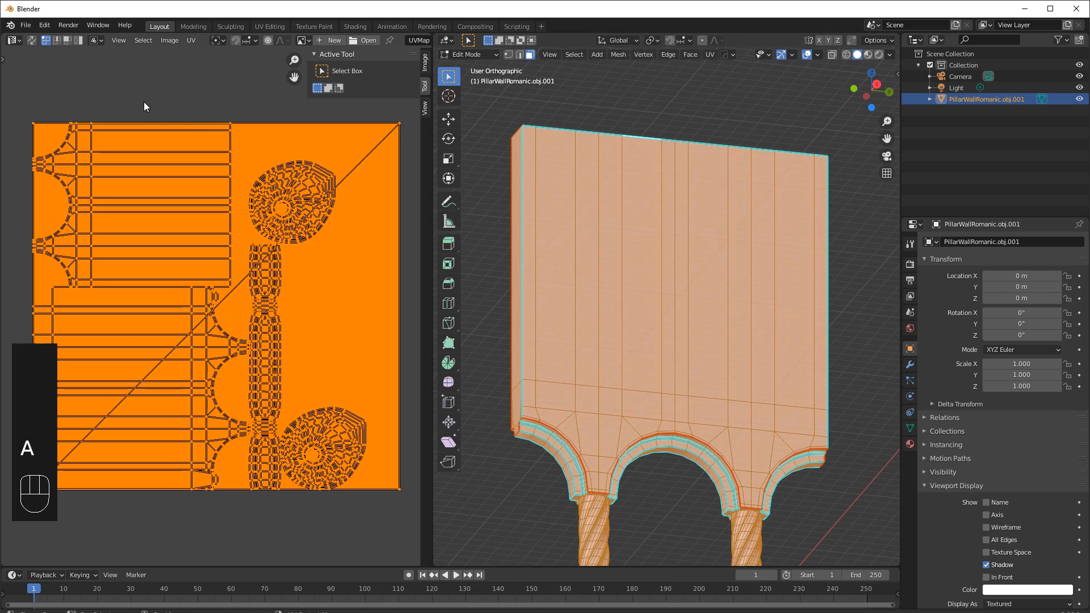
pyautogui.click(31, 41)
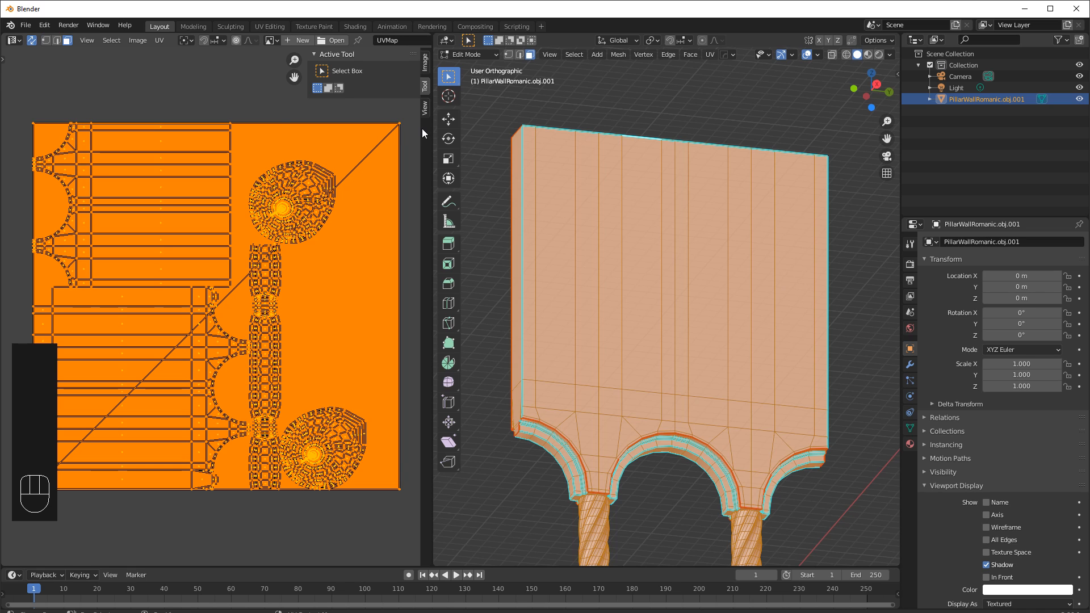
# Compare the mesh and UV selection with UV Sync Selection toggled on and off, ending with nothing selected.
pyautogui.hotkey('alt', 'a')
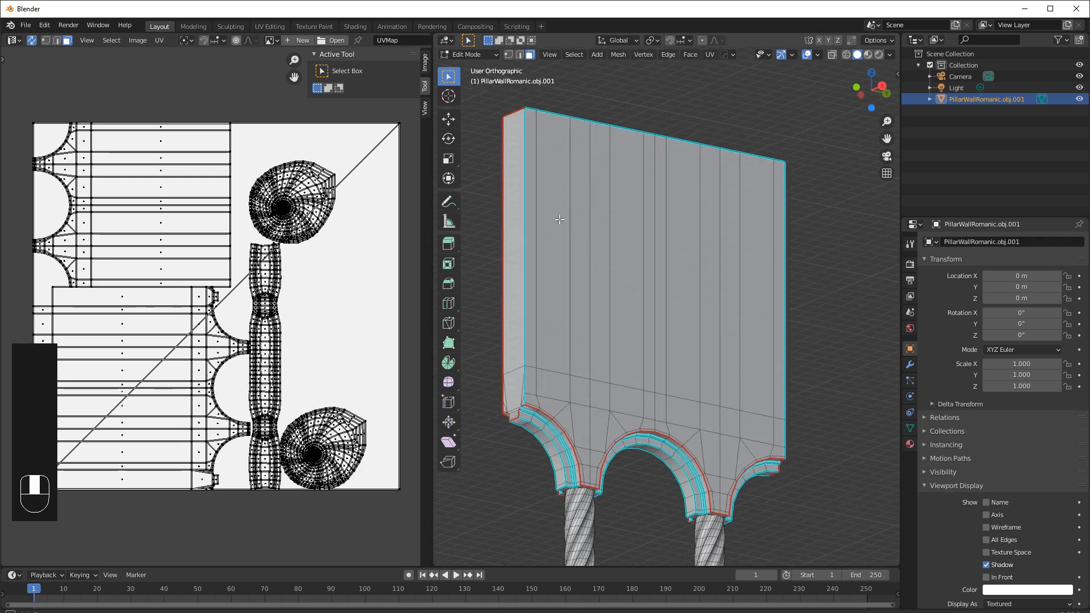
pyautogui.moveTo(523, 213); pyautogui.dragTo(600, 254, button='middle')
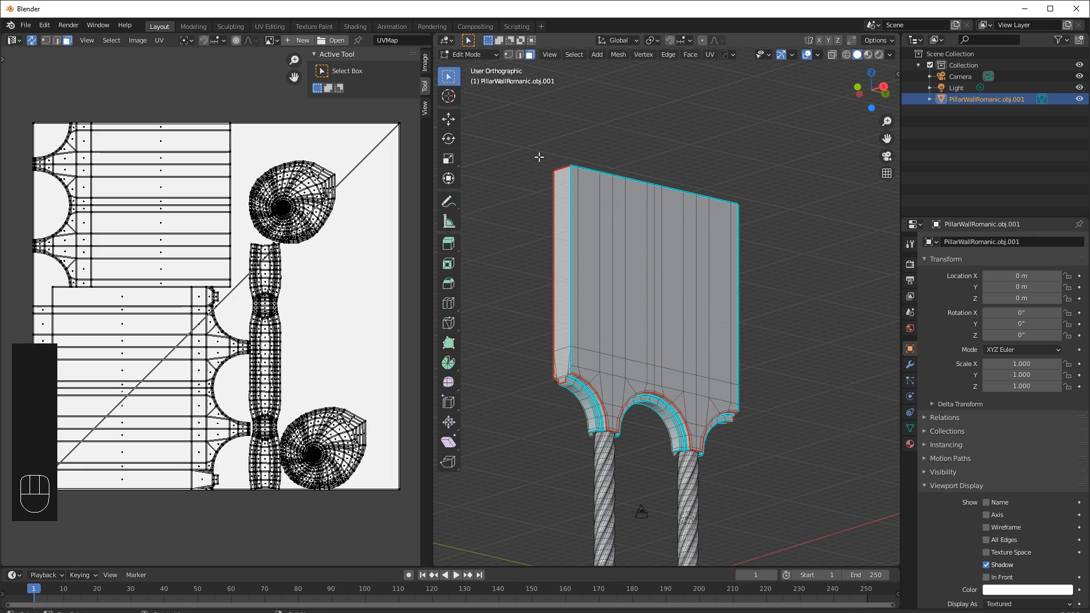
pyautogui.press('a')
pyautogui.click(32, 40)
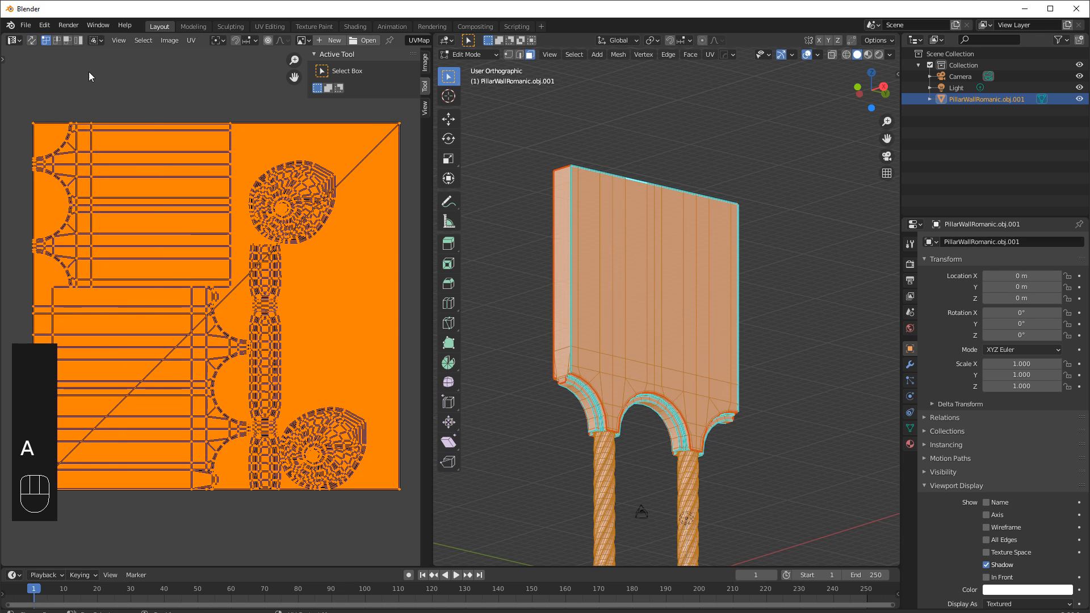
pyautogui.press('a')
pyautogui.moveTo(594, 299)
pyautogui.mouseDown(button='middle')
pyautogui.moveTo(733, 319)
pyautogui.moveTo(737, 280)
pyautogui.moveTo(732, 306)
pyautogui.moveTo(600, 309)
pyautogui.mouseUp(button='middle')
pyautogui.press('a')
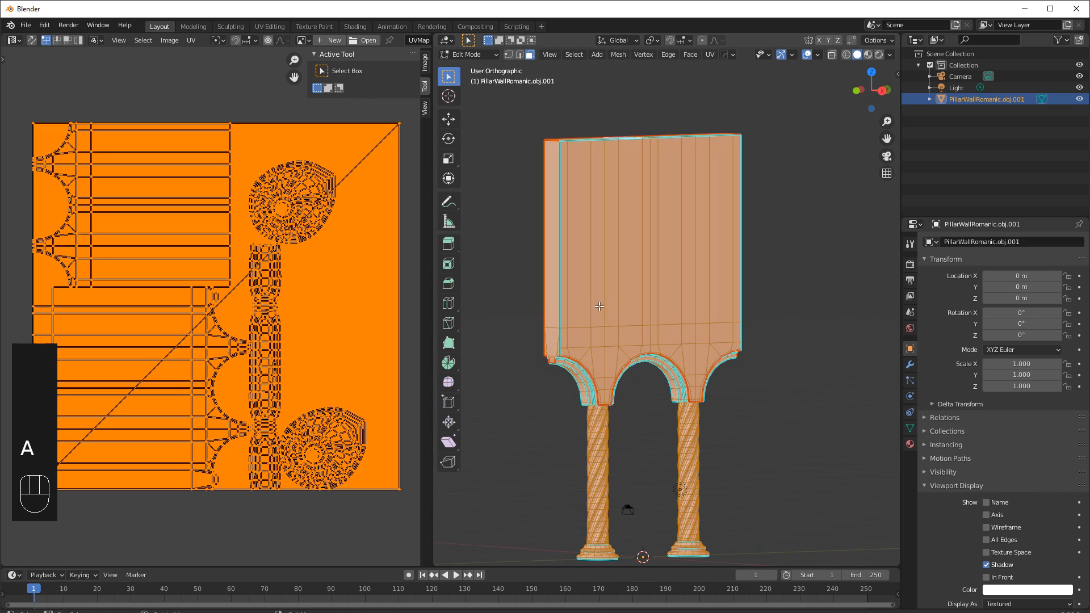
pyautogui.click(32, 40)
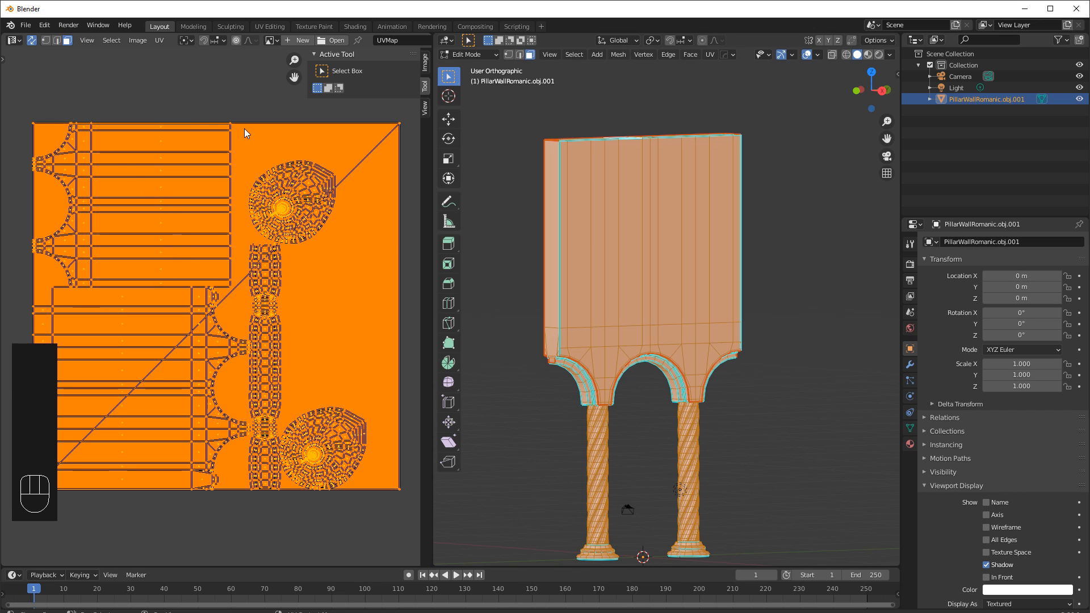
pyautogui.click(197, 106)
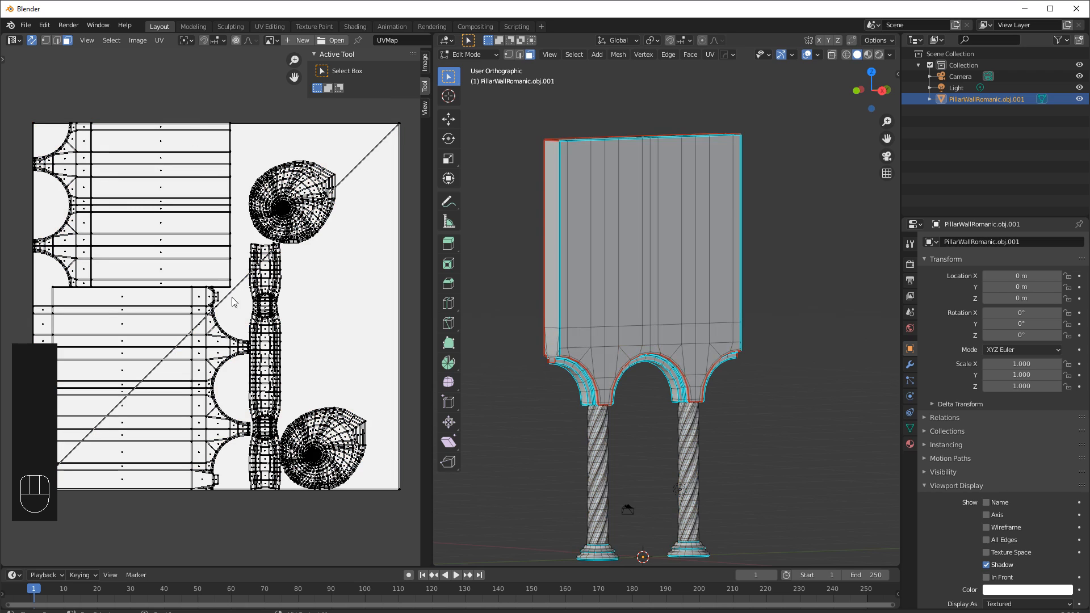
# Try selecting the left column's shaft and base as linked faces in face selection mode.
pyautogui.keyDown('shift'); pyautogui.moveTo(530, 437); pyautogui.dragTo(645, 459, button='middle'); pyautogui.keyUp('shift')
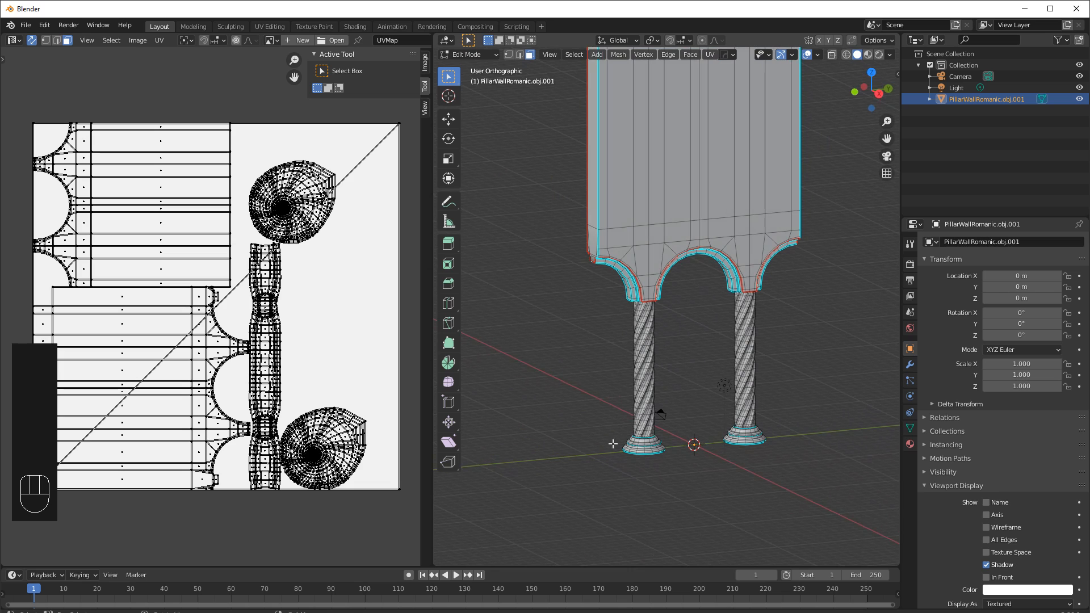
pyautogui.scroll(4, 631, 442)
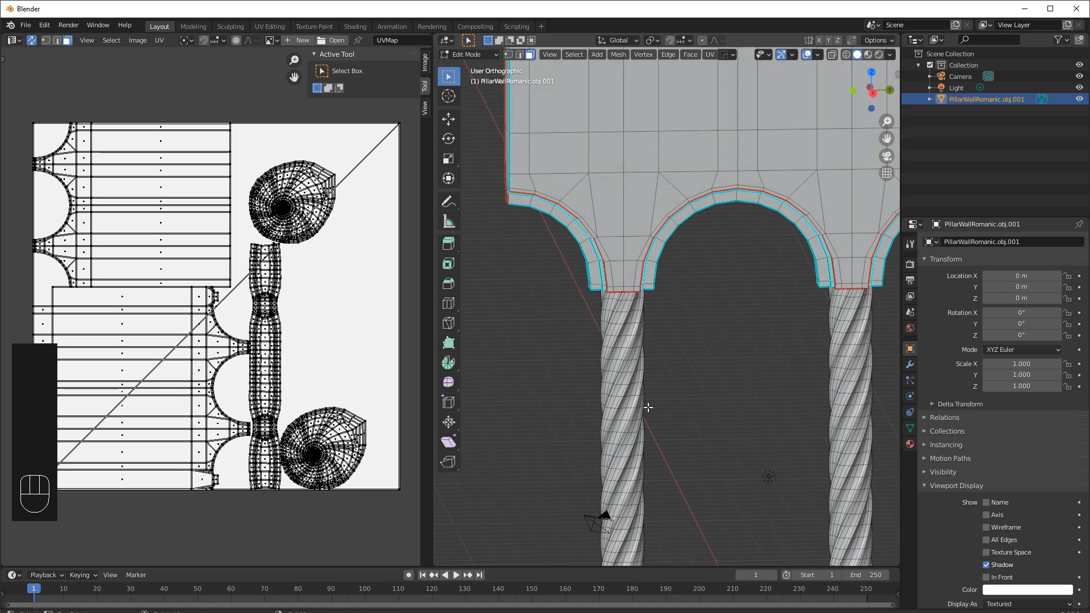
pyautogui.scroll(-2, 640, 401)
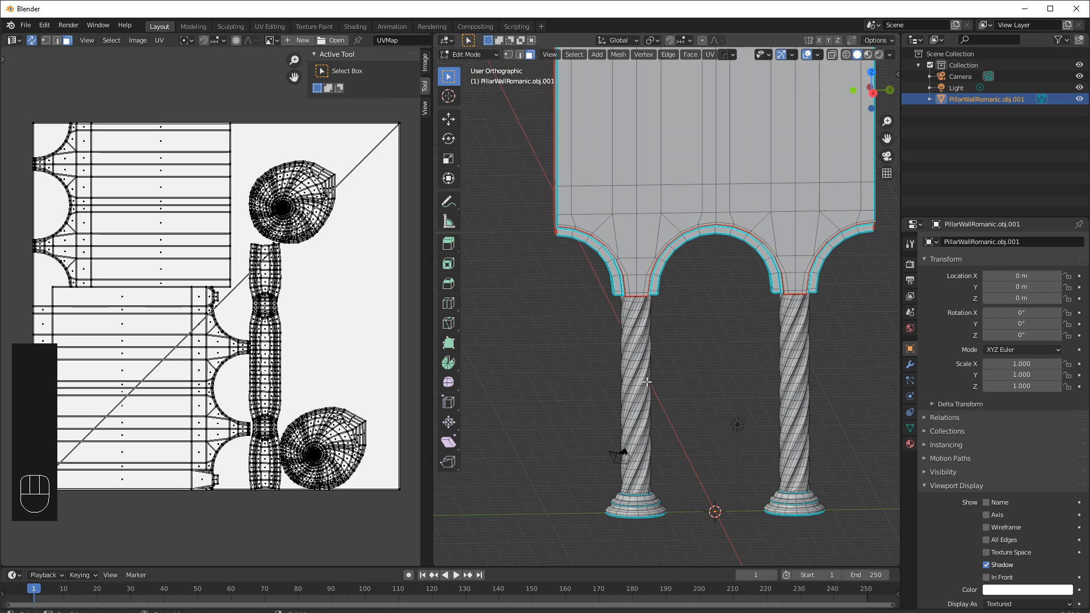
pyautogui.press('3')
pyautogui.press('l')
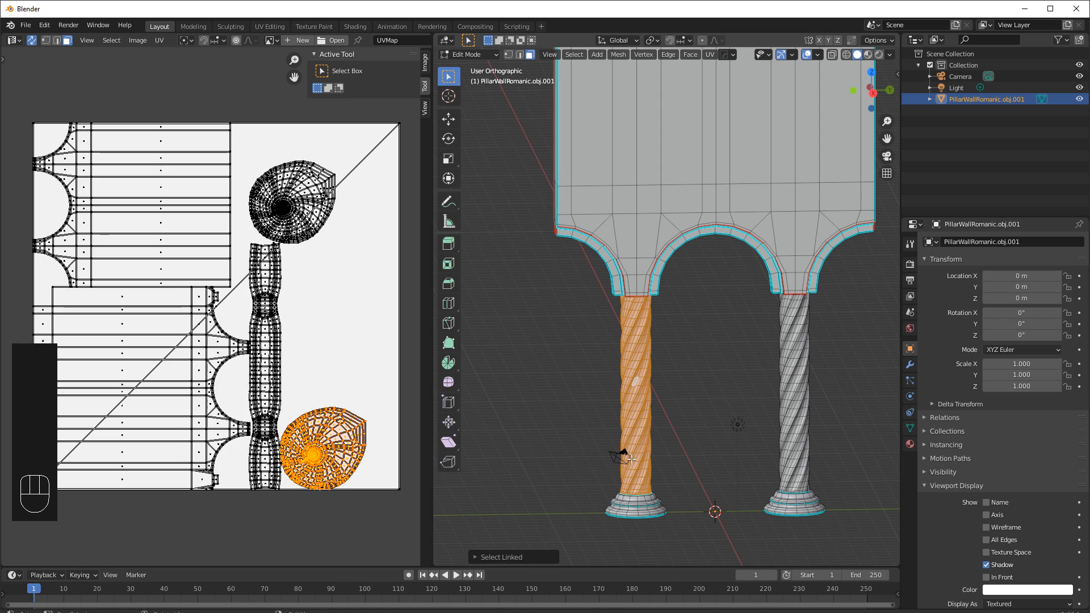
pyautogui.keyDown('shift'); pyautogui.click(646, 496); pyautogui.keyUp('shift')
pyautogui.press('l')
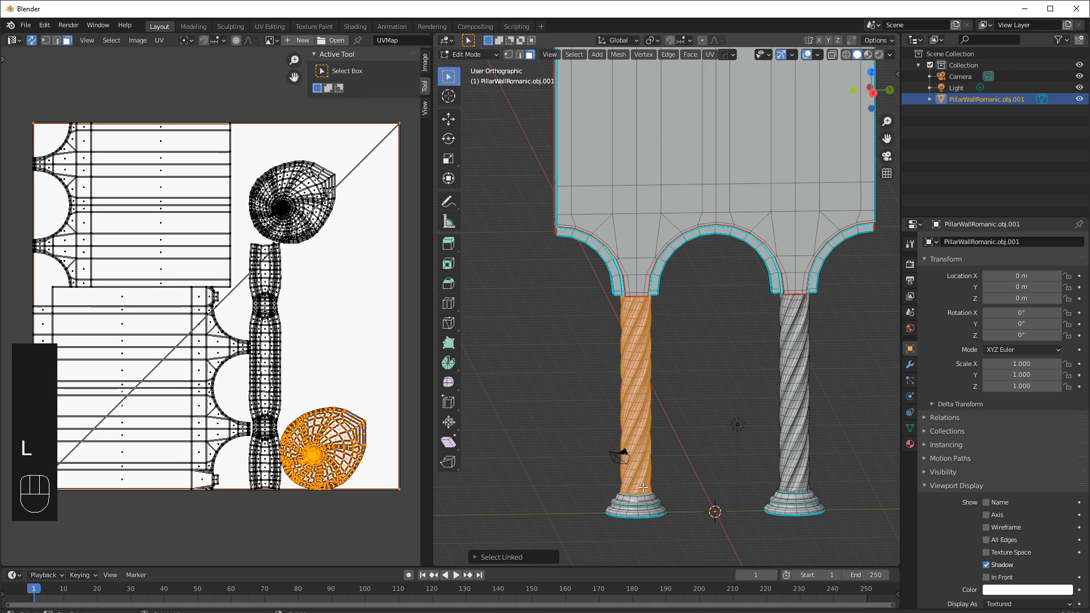
pyautogui.press('l')
pyautogui.moveTo(646, 497); pyautogui.dragTo(661, 420, button='middle')
pyautogui.click(701, 368)
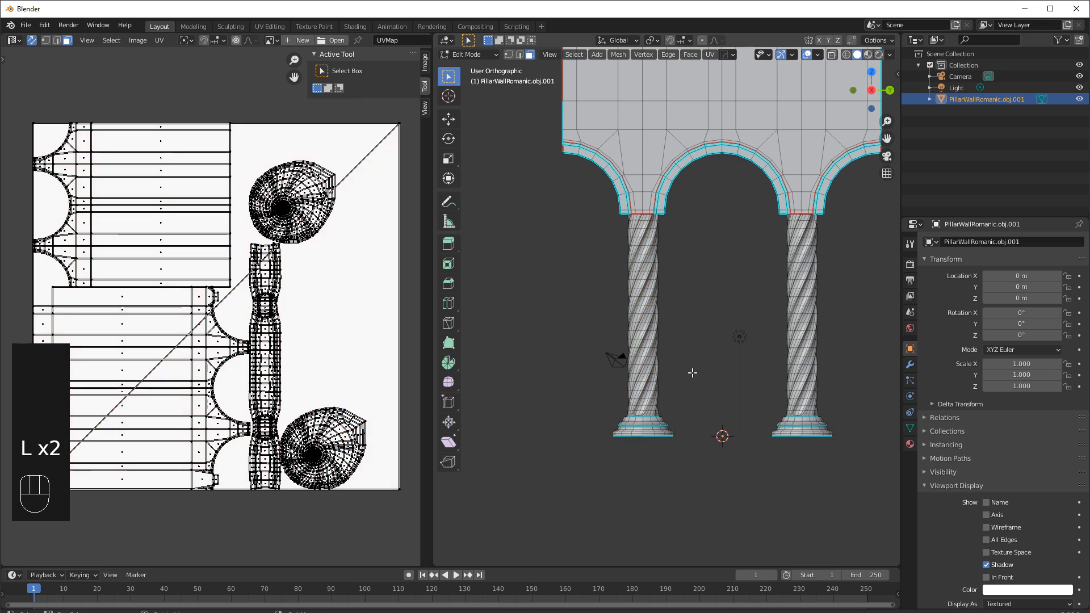
pyautogui.press('l')
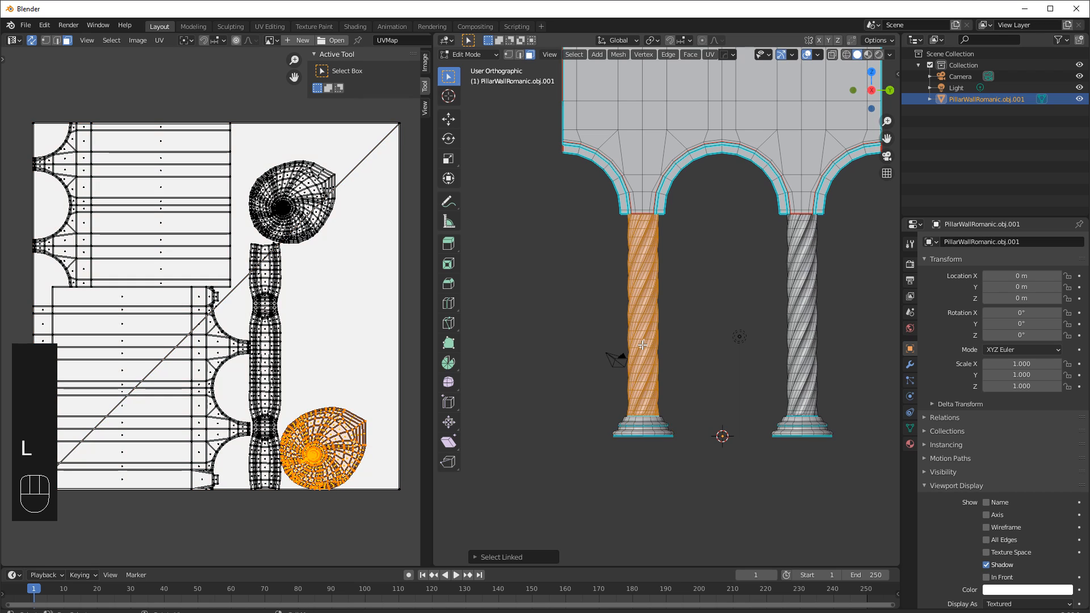
pyautogui.hotkey('shift', 'l')
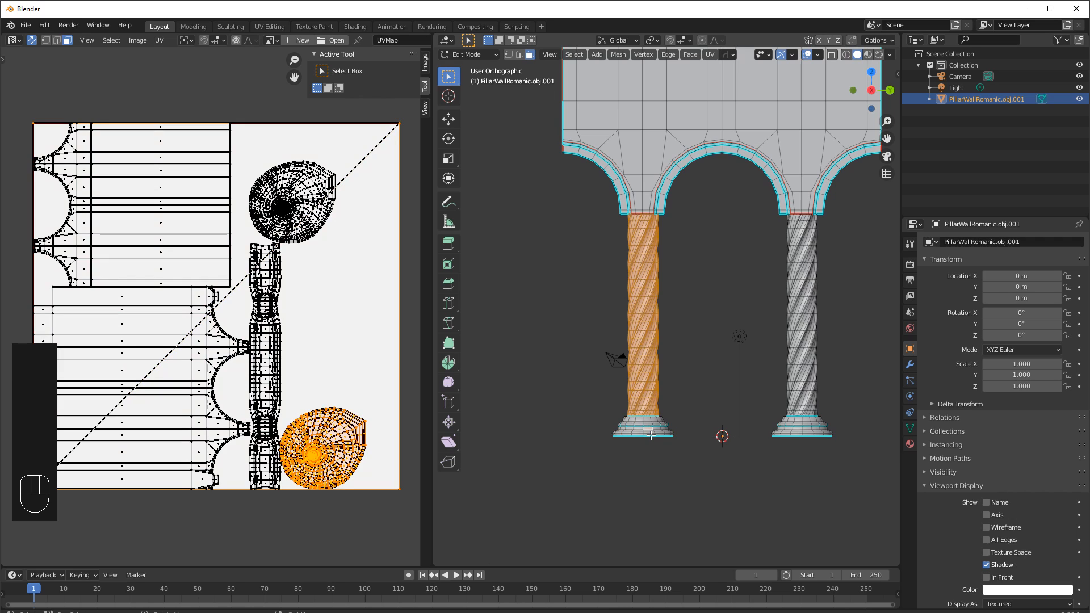
pyautogui.press('l')
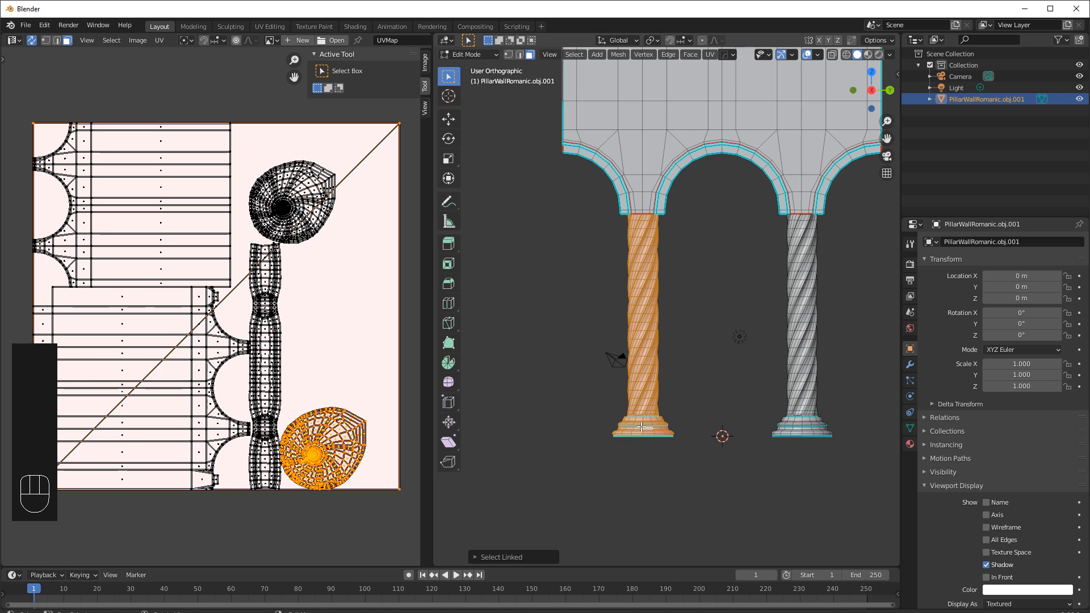
pyautogui.moveTo(620, 364); pyautogui.dragTo(508, 365, button='middle')
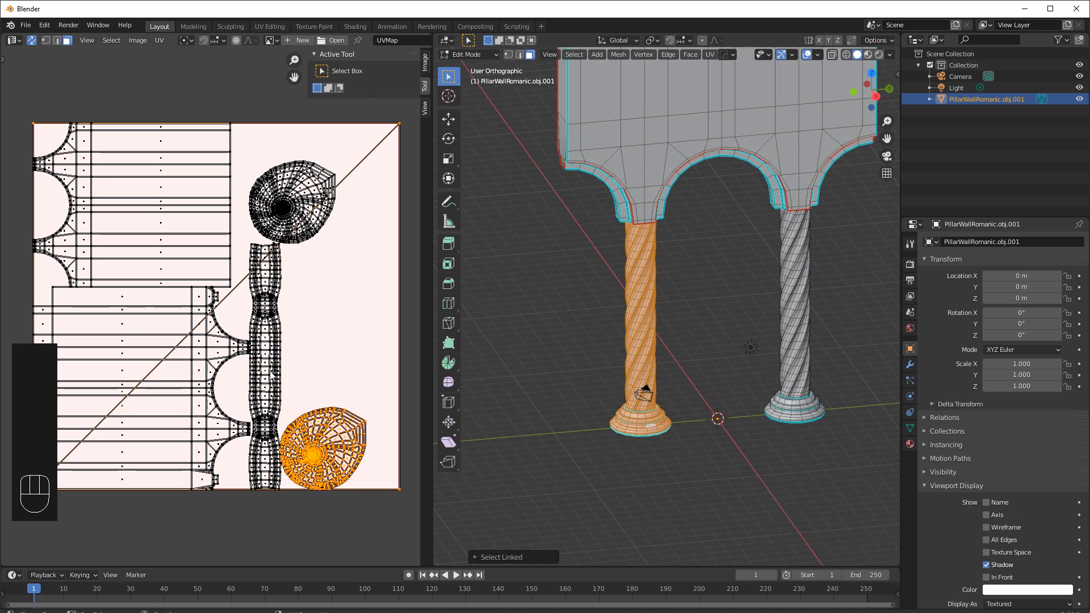
pyautogui.click(410, 337)
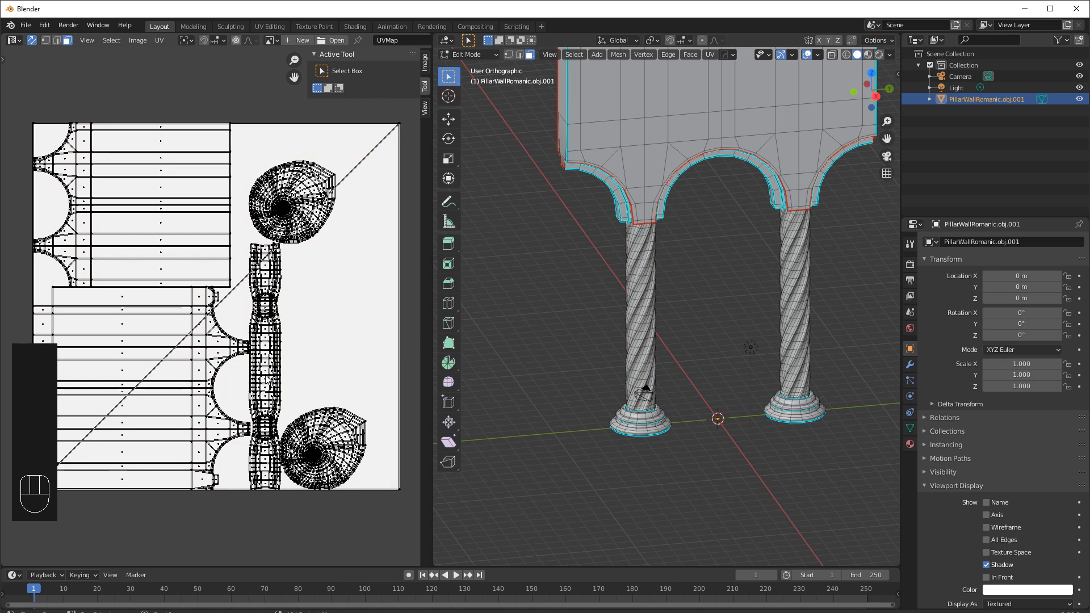
# Pick linked UV islands in the UV editor to check which wall parts they belong to.
pyautogui.press('l')
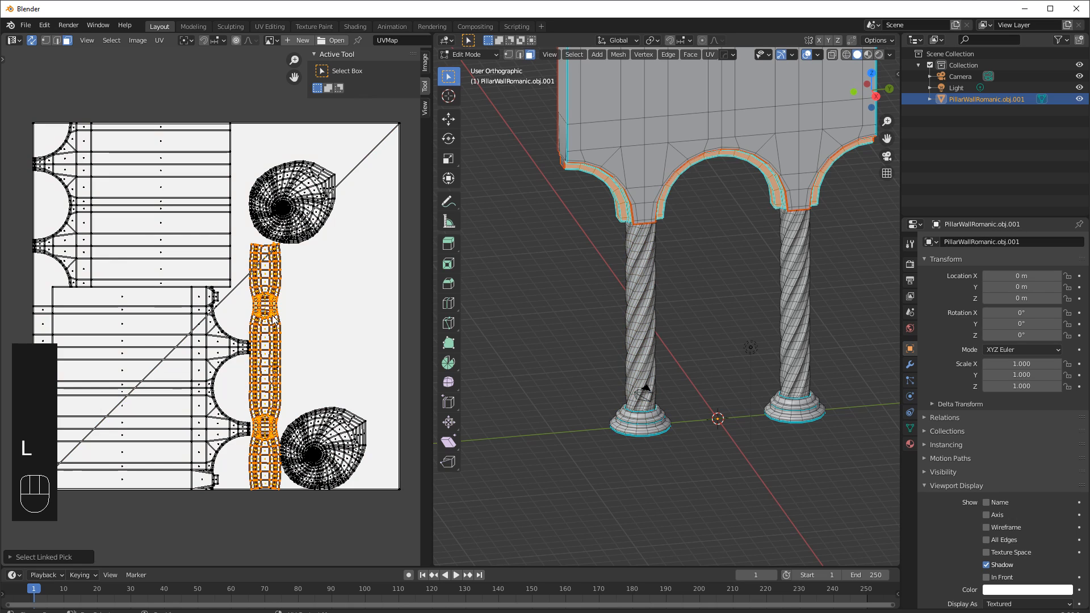
pyautogui.press('l')
pyautogui.press('l')
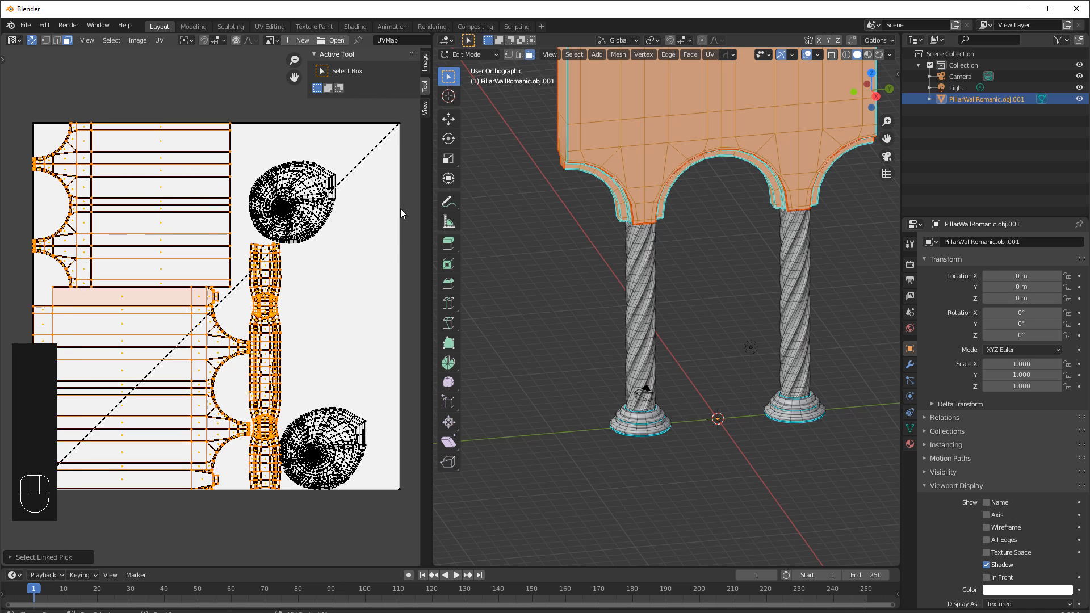
pyautogui.click(330, 118)
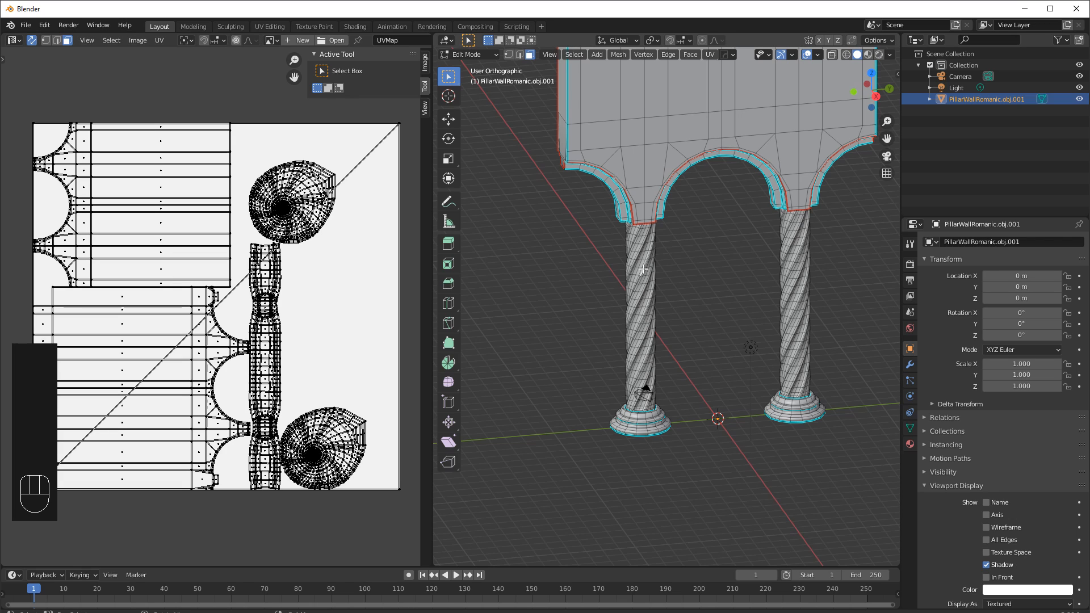
# Select the left column's shaft and base as linked faces and apply Cylinder Projection to them.
pyautogui.press('l')
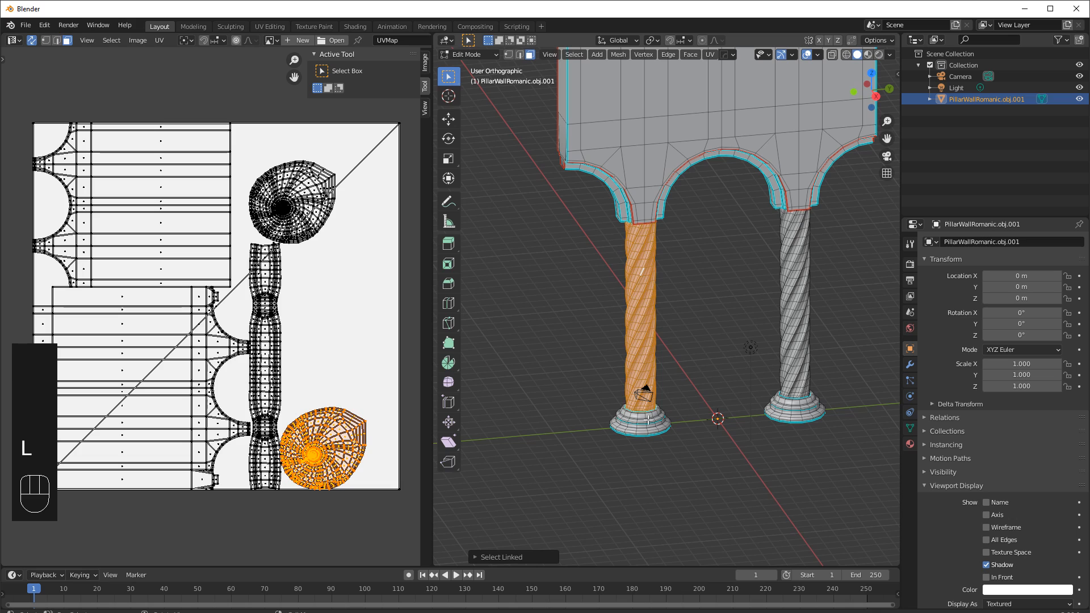
pyautogui.press('l')
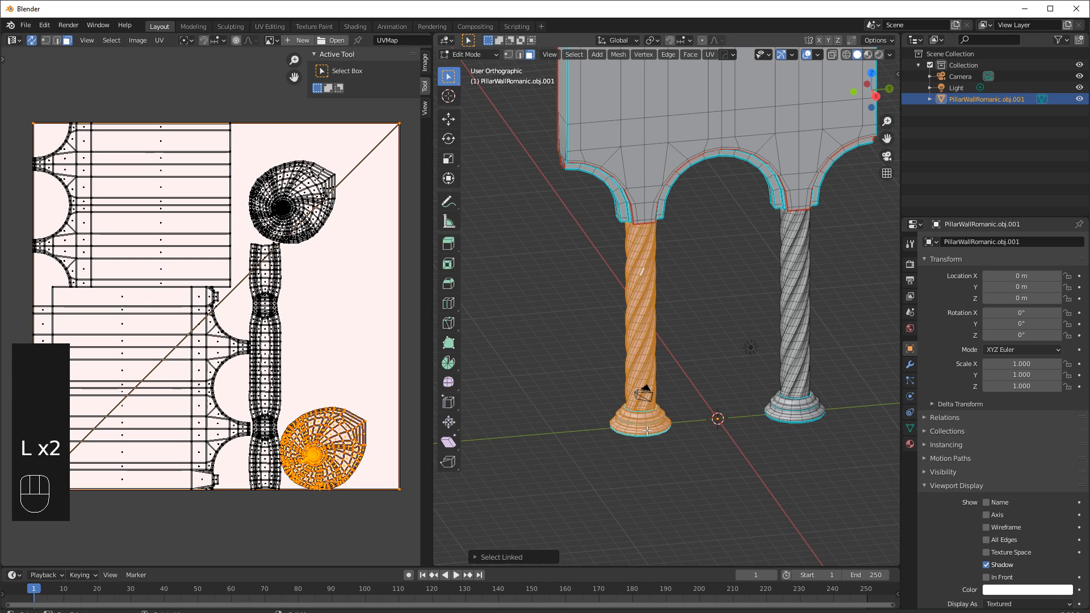
pyautogui.click(710, 54)
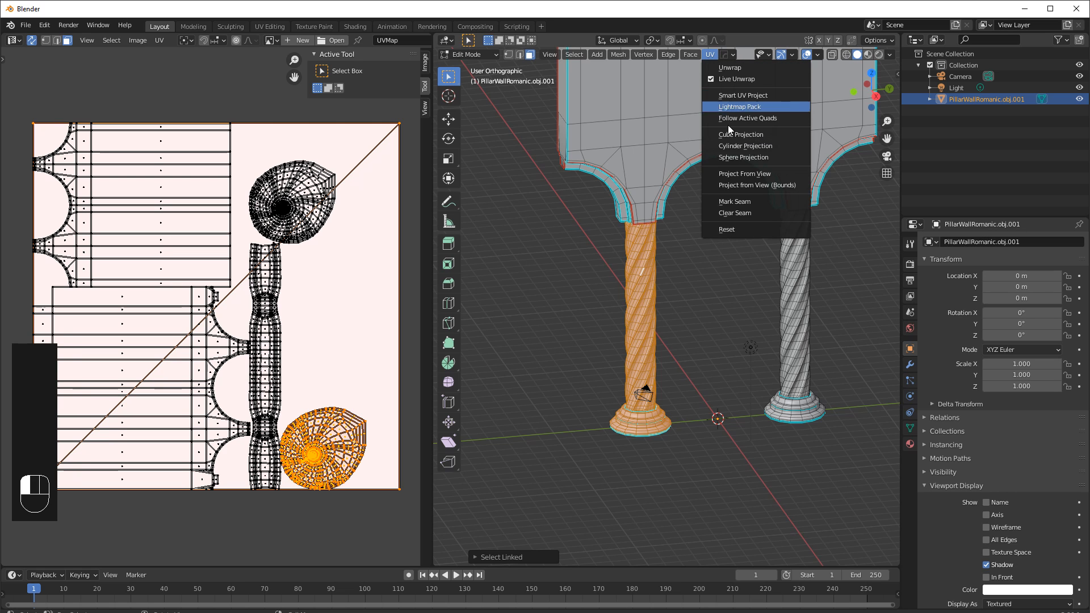
pyautogui.click(742, 146)
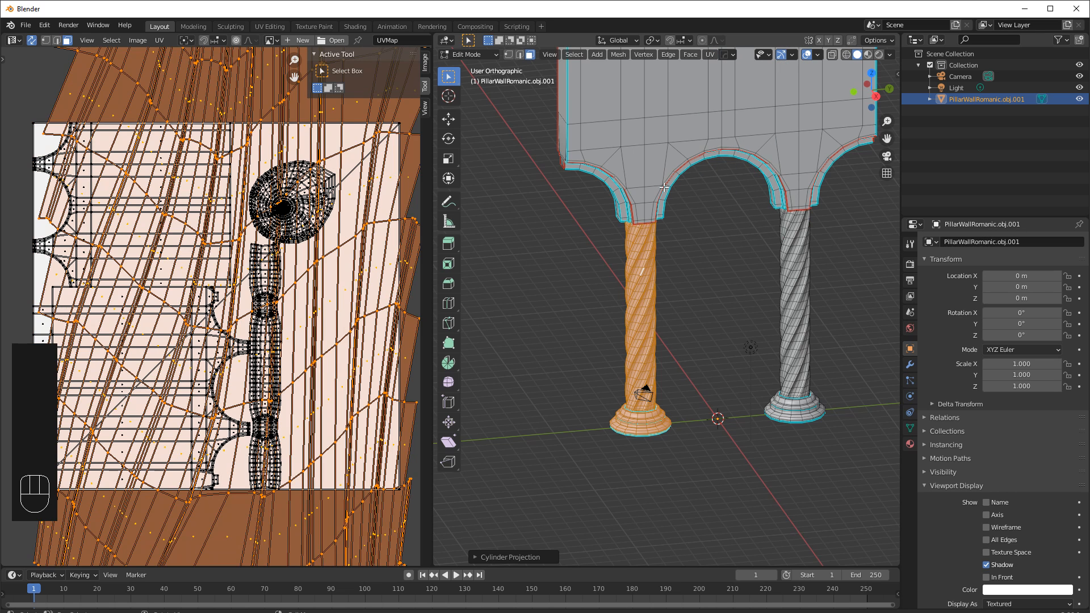
# Set the cylinder projection direction to Align to Object with Polar ZY alignment.
pyautogui.scroll(-5, 210, 307)
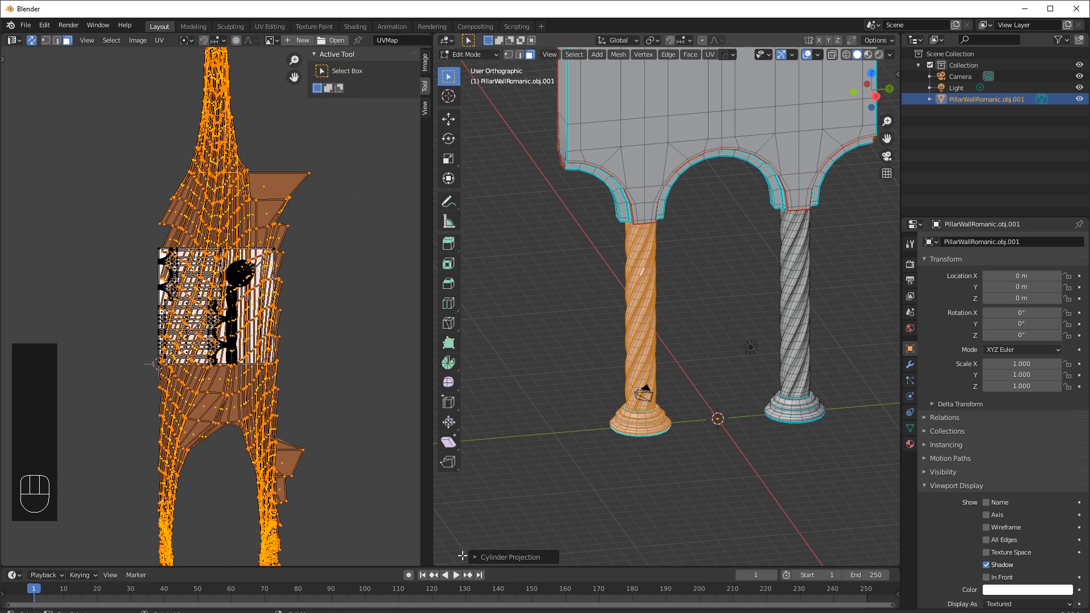
pyautogui.click(474, 558)
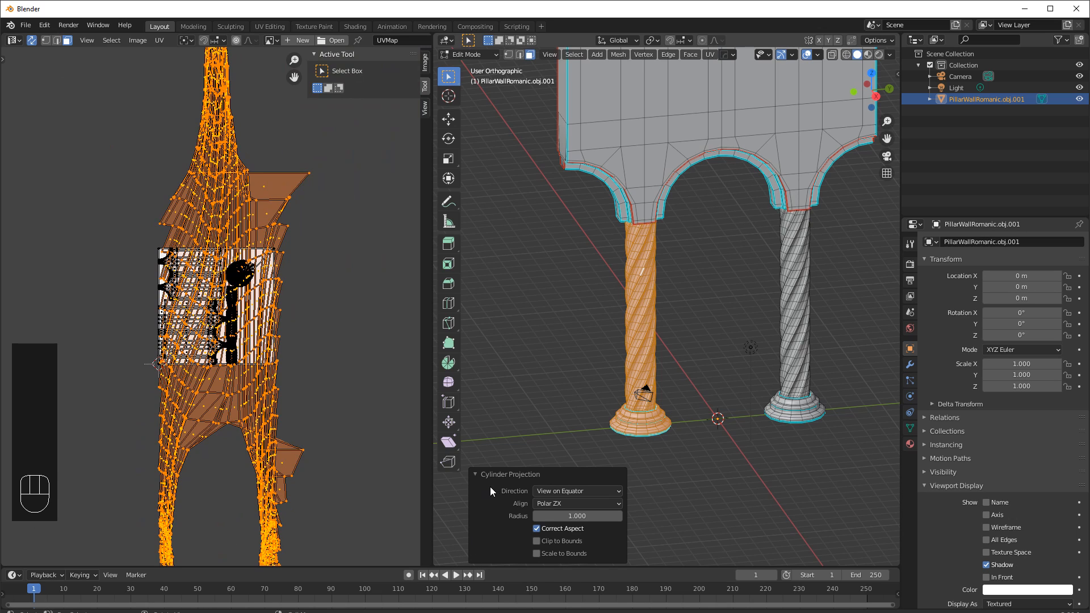
pyautogui.click(550, 491)
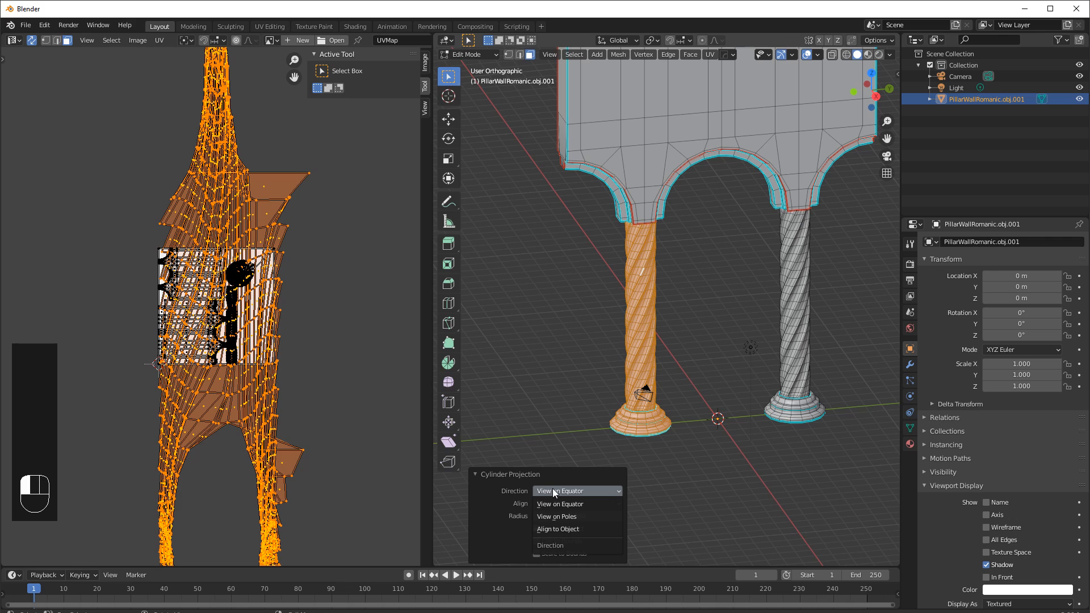
pyautogui.click(559, 503)
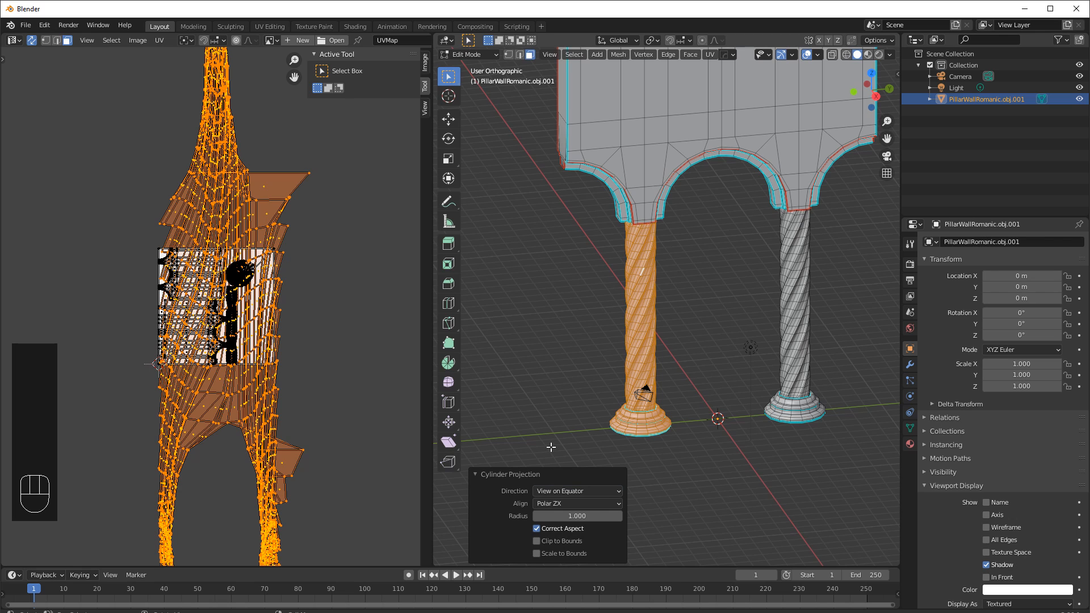
pyautogui.click(558, 503)
pyautogui.click(559, 504)
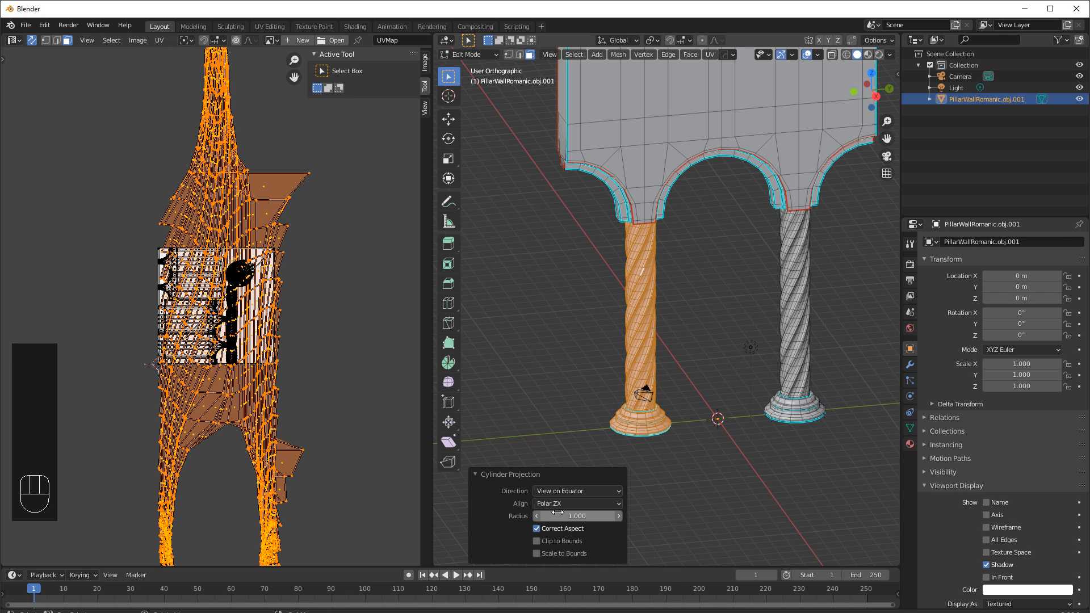
pyautogui.click(558, 504)
pyautogui.click(557, 526)
pyautogui.click(537, 529)
pyautogui.click(537, 529)
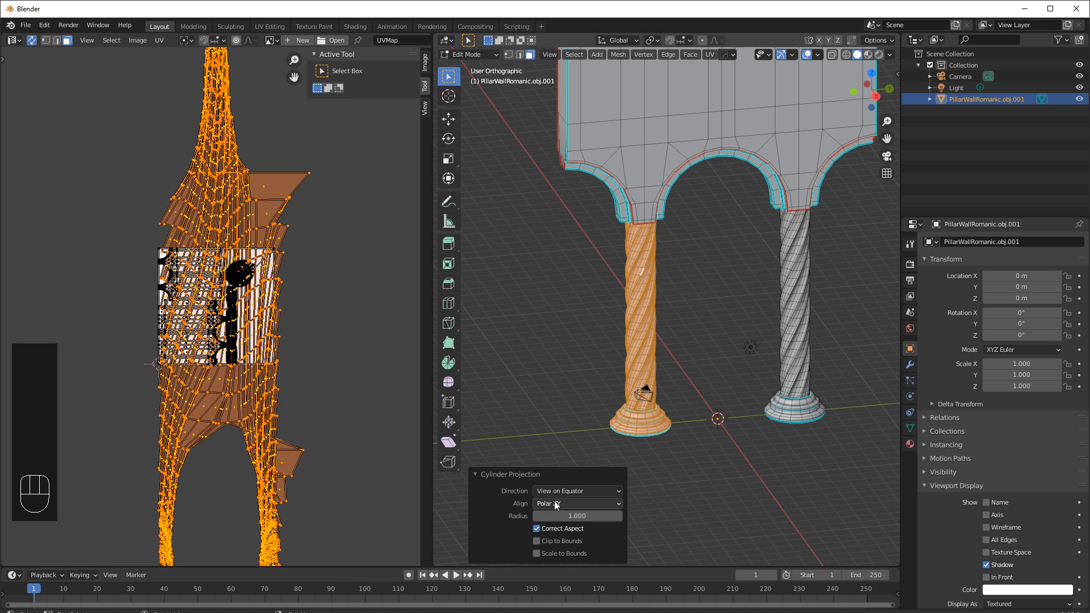
pyautogui.click(556, 491)
pyautogui.click(564, 526)
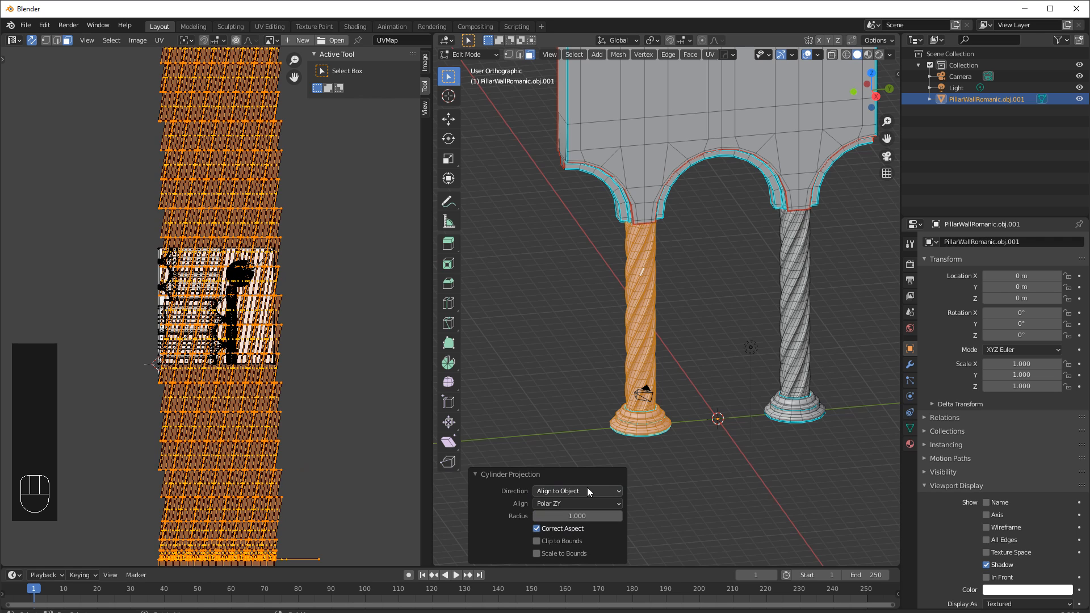
# Select the left column's base by its linked faces and hide all other geometry.
pyautogui.scroll(-3, 328, 451)
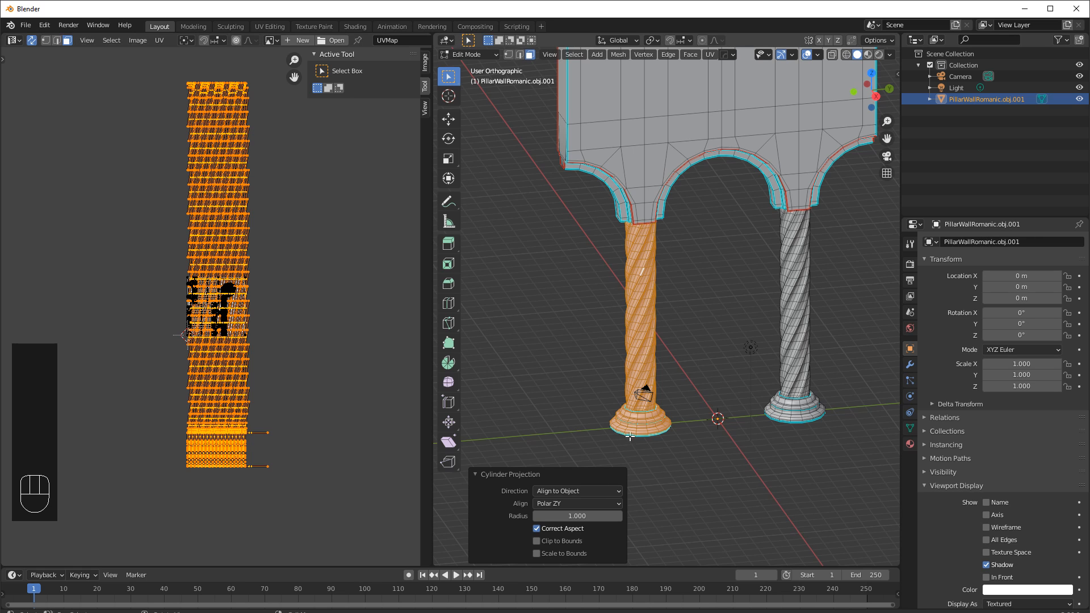
pyautogui.moveTo(629, 439); pyautogui.dragTo(627, 408, button='middle')
pyautogui.click(690, 373)
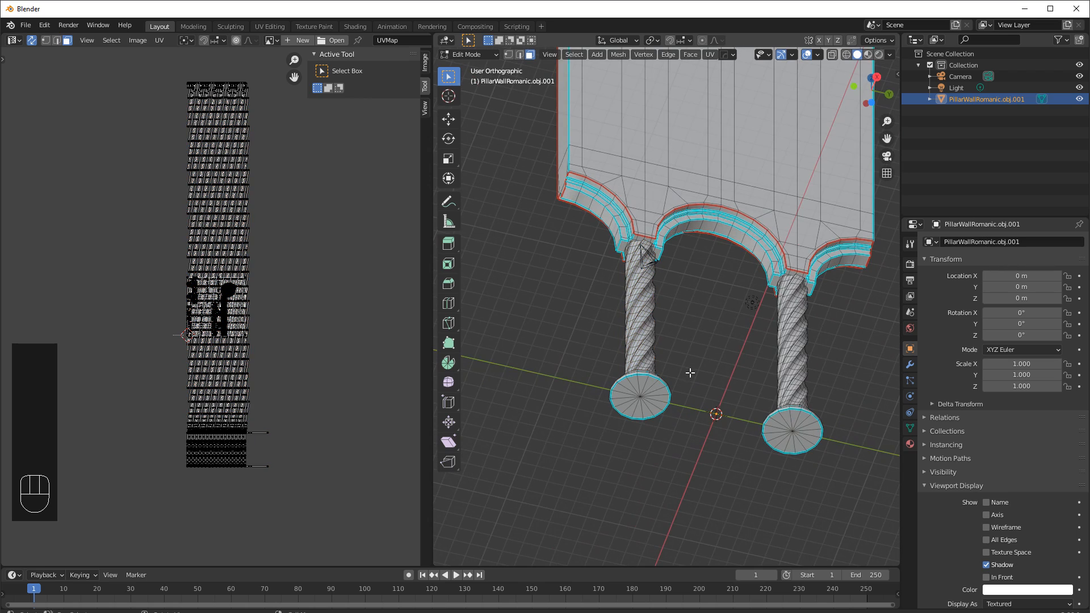
pyautogui.click(640, 395)
pyautogui.press('l')
pyautogui.moveTo(641, 394); pyautogui.dragTo(639, 485, button='middle')
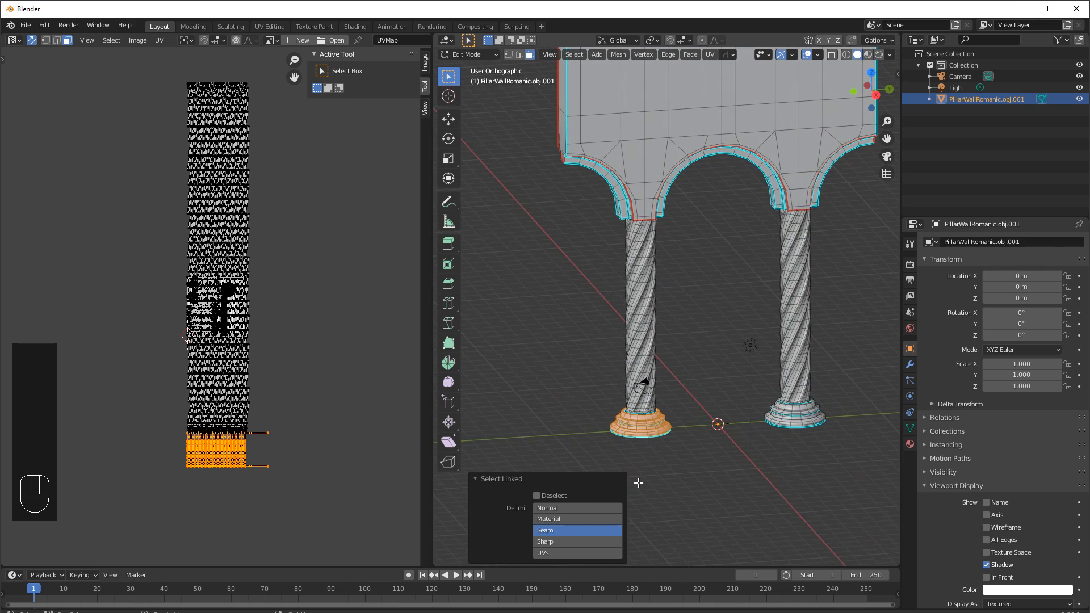
pyautogui.hotkey('shift', 'h')
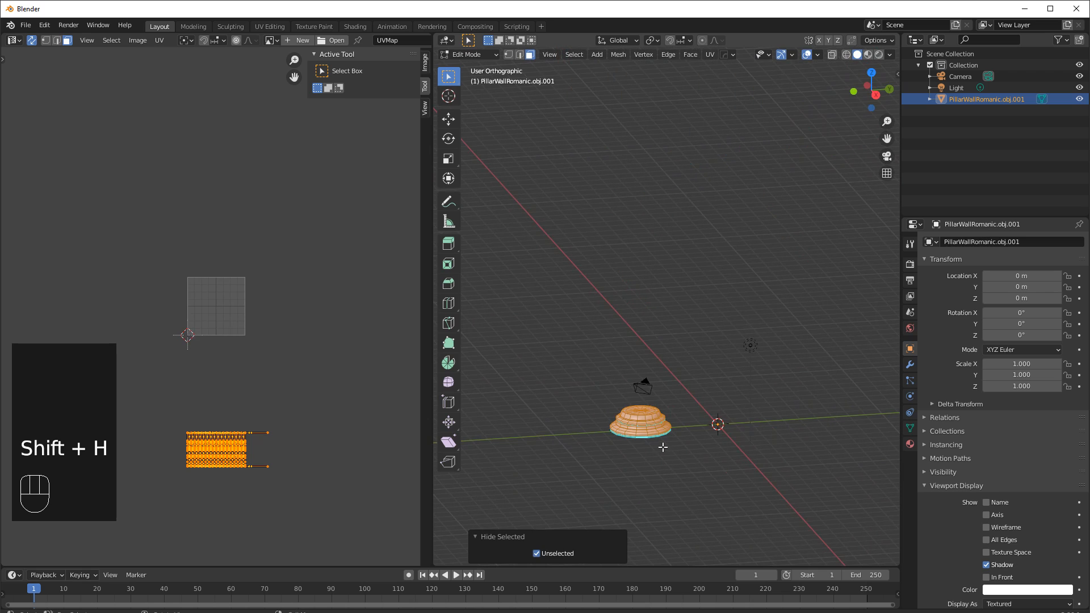
# Box-select the central disc faces on top of the column base.
pyautogui.scroll(4, 659, 483)
pyautogui.keyDown('shift'); pyautogui.moveTo(673, 489); pyautogui.dragTo(749, 355, button='middle'); pyautogui.keyUp('shift')
pyautogui.scroll(3, 738, 256)
pyautogui.click(773, 246)
pyautogui.moveTo(654, 138); pyautogui.dragTo(718, 199)
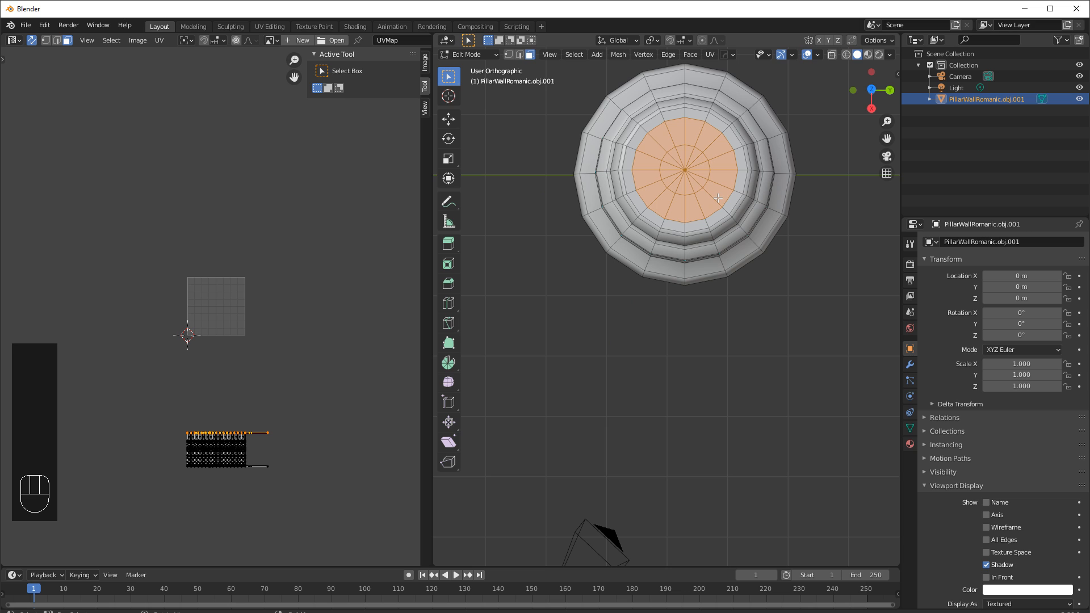
# Grow the selected disc on the left column base twice and apply Cube Projection to it.
pyautogui.scroll(3, 222, 401)
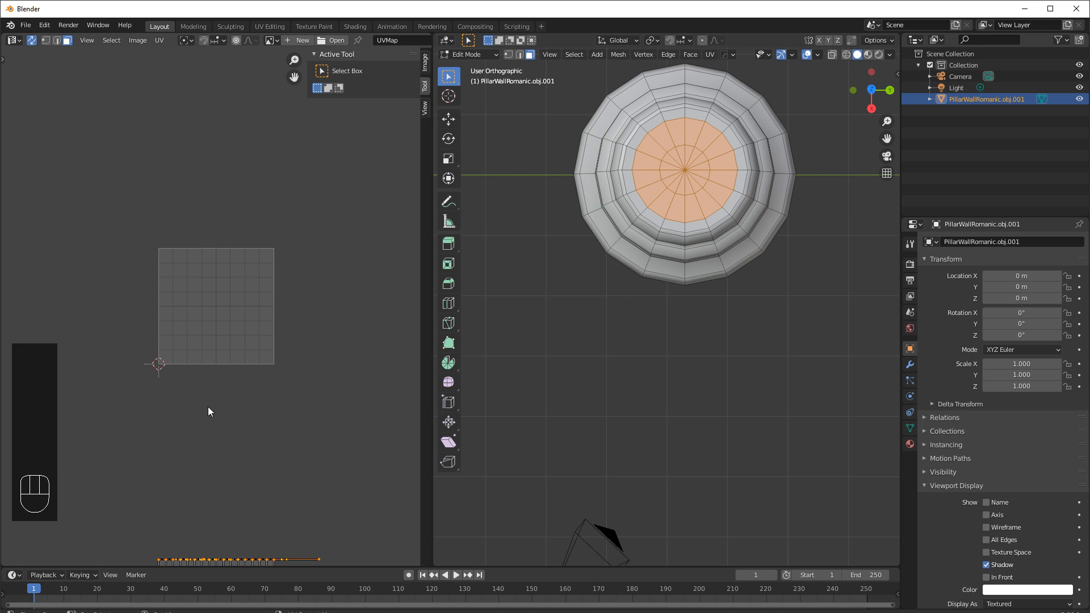
pyautogui.keyDown('shift'); pyautogui.scroll(-5, 267, 348); pyautogui.keyUp('shift')
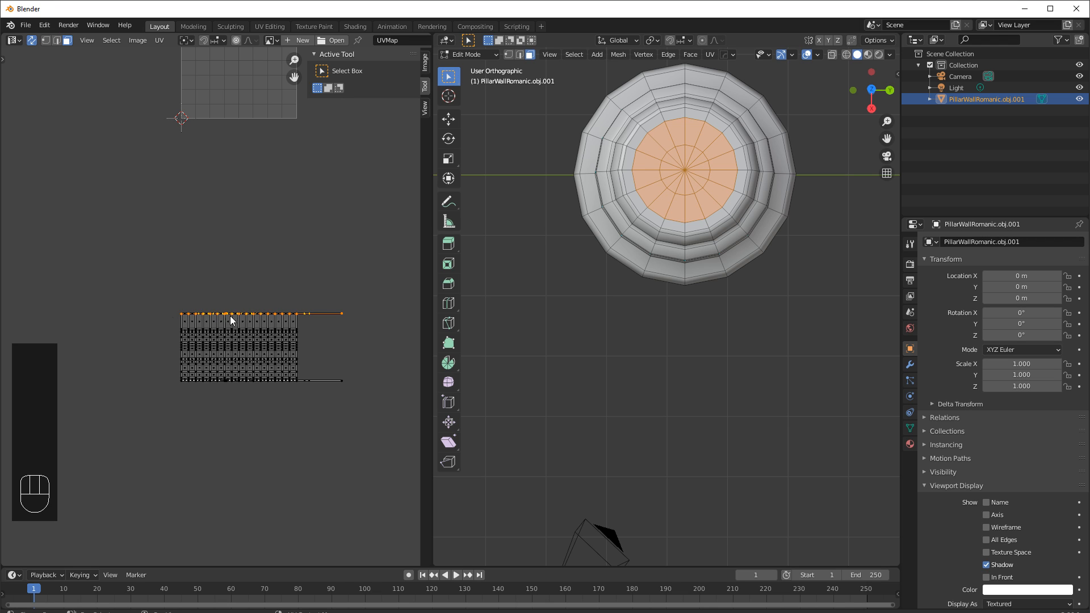
pyautogui.keyDown('shift'); pyautogui.moveTo(649, 223); pyautogui.dragTo(629, 292, button='middle'); pyautogui.keyUp('shift')
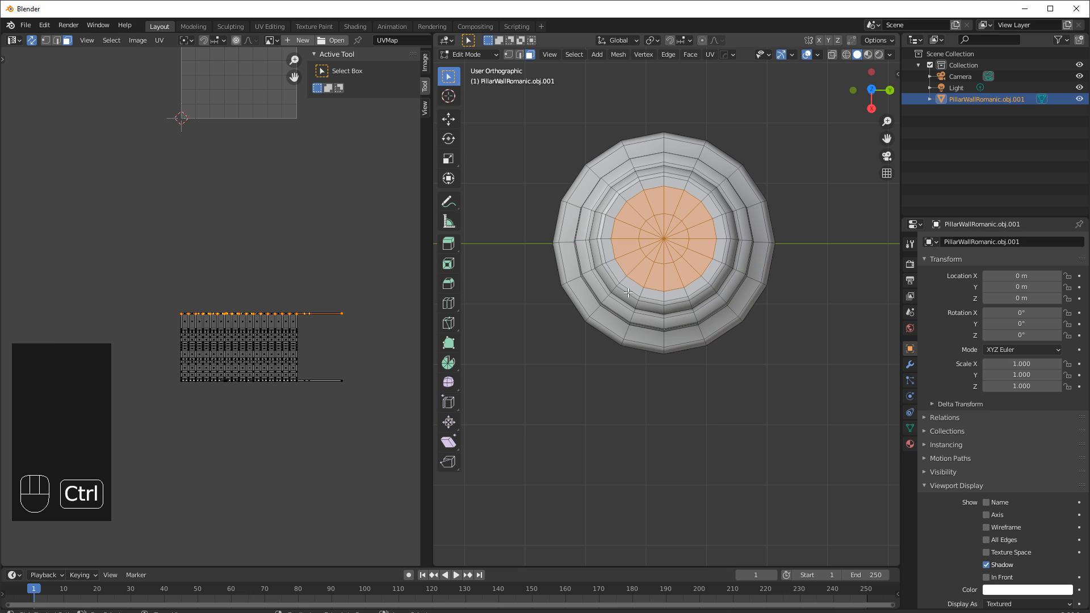
pyautogui.press('ctrl+KP_Add')
pyautogui.press('ctrl+KP_Add')
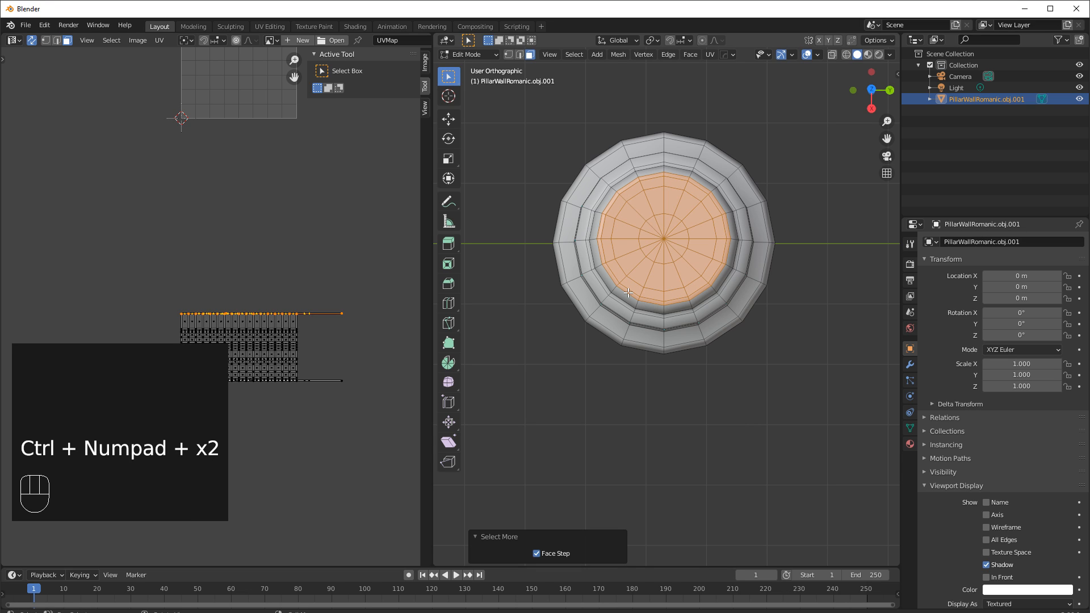
pyautogui.moveTo(698, 335)
pyautogui.mouseDown(button='middle')
pyautogui.moveTo(706, 207)
pyautogui.moveTo(707, 328)
pyautogui.mouseUp(button='middle')
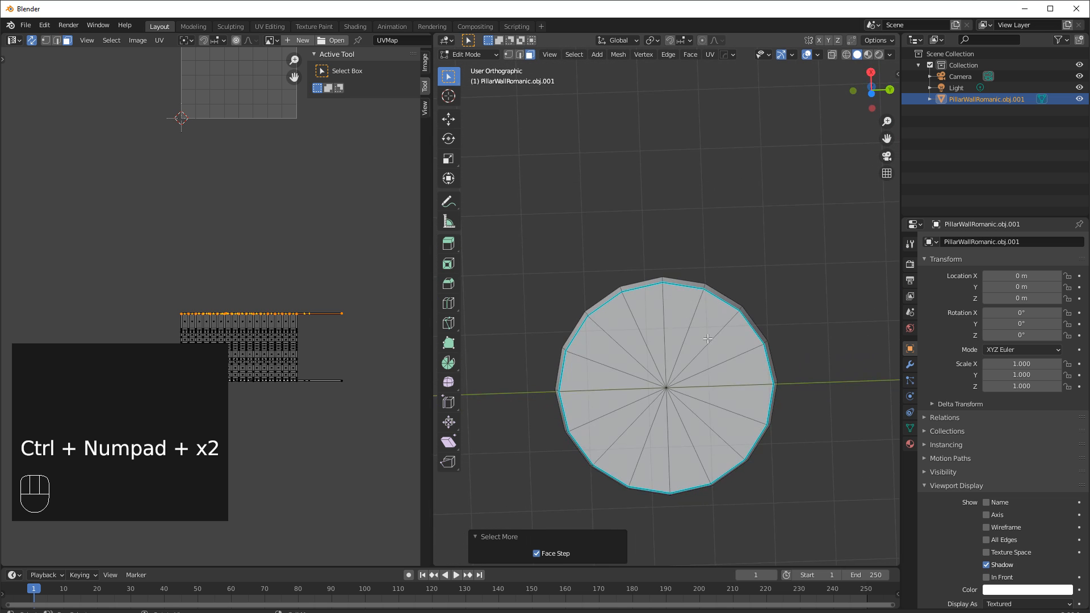
pyautogui.keyDown('shift'); pyautogui.moveTo(629, 361); pyautogui.dragTo(673, 393); pyautogui.keyUp('shift')
pyautogui.moveTo(716, 307); pyautogui.dragTo(712, 425, button='middle')
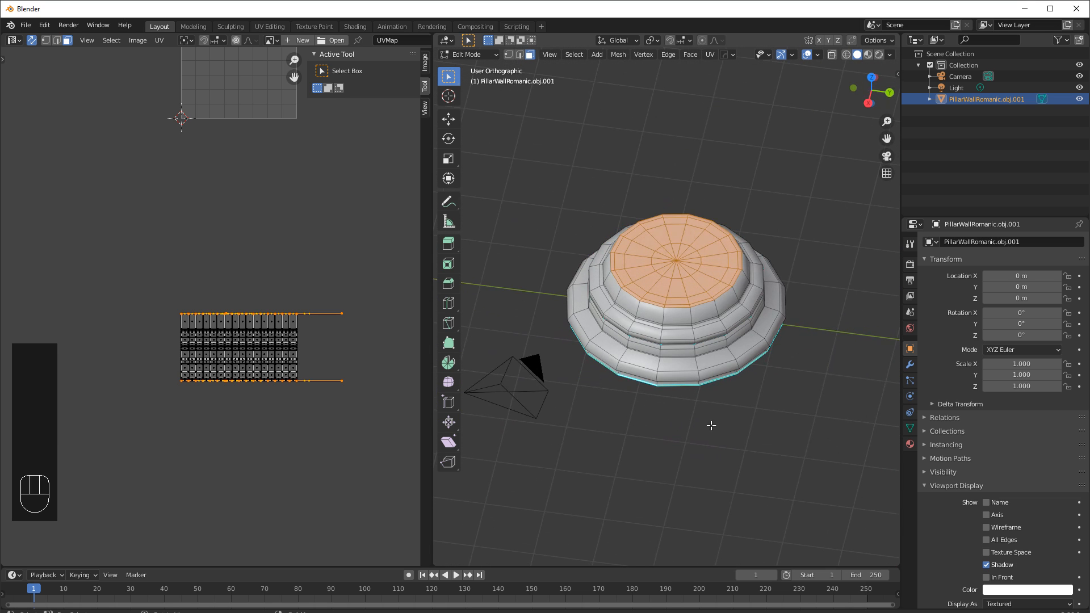
pyautogui.click(709, 55)
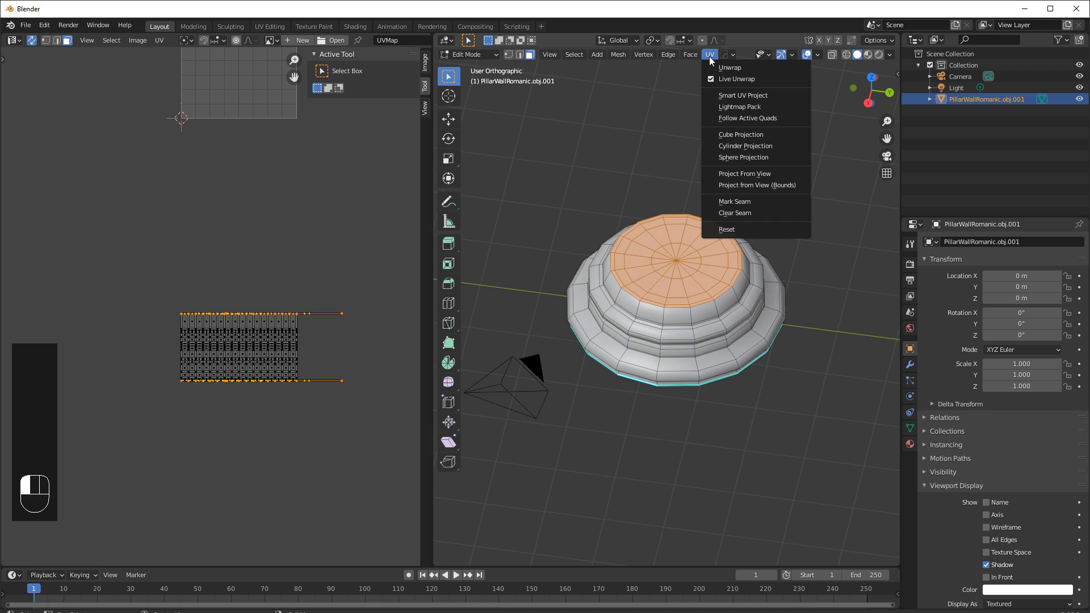
pyautogui.click(736, 136)
# Move the left base's cube-projected UV island aside in the UV editor and deselect it.
pyautogui.keyDown('shift'); pyautogui.moveTo(329, 236); pyautogui.dragTo(324, 323, button='middle'); pyautogui.keyUp('shift')
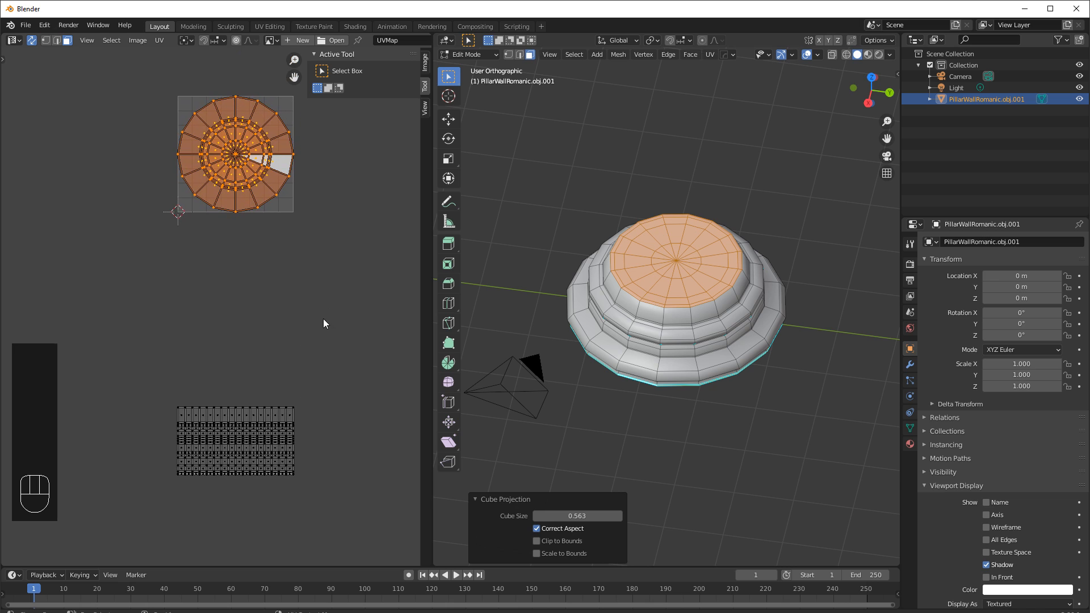
pyautogui.press('g')
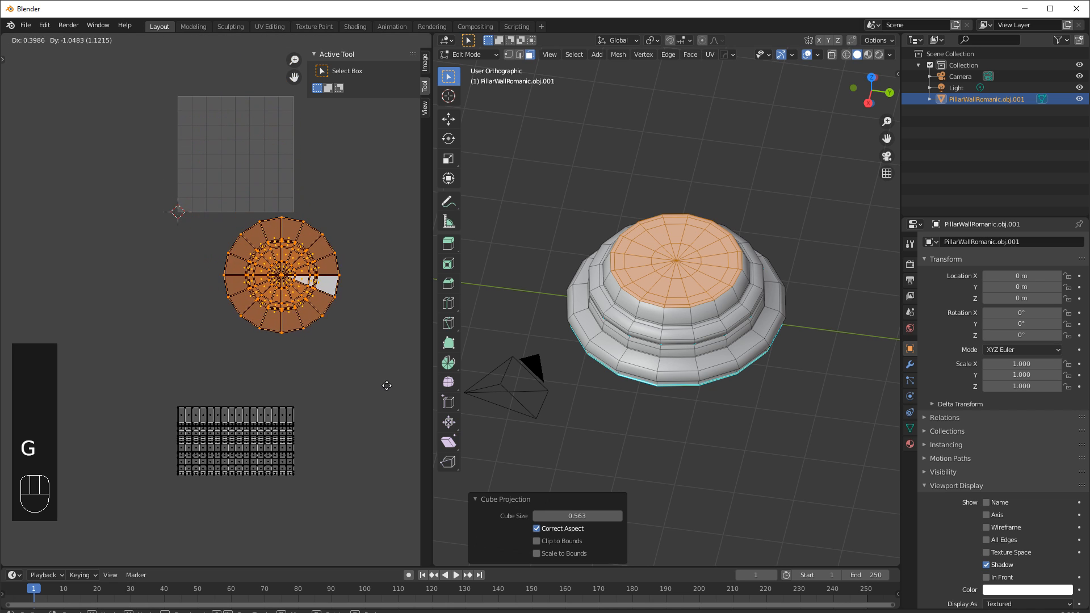
pyautogui.click(20, 376)
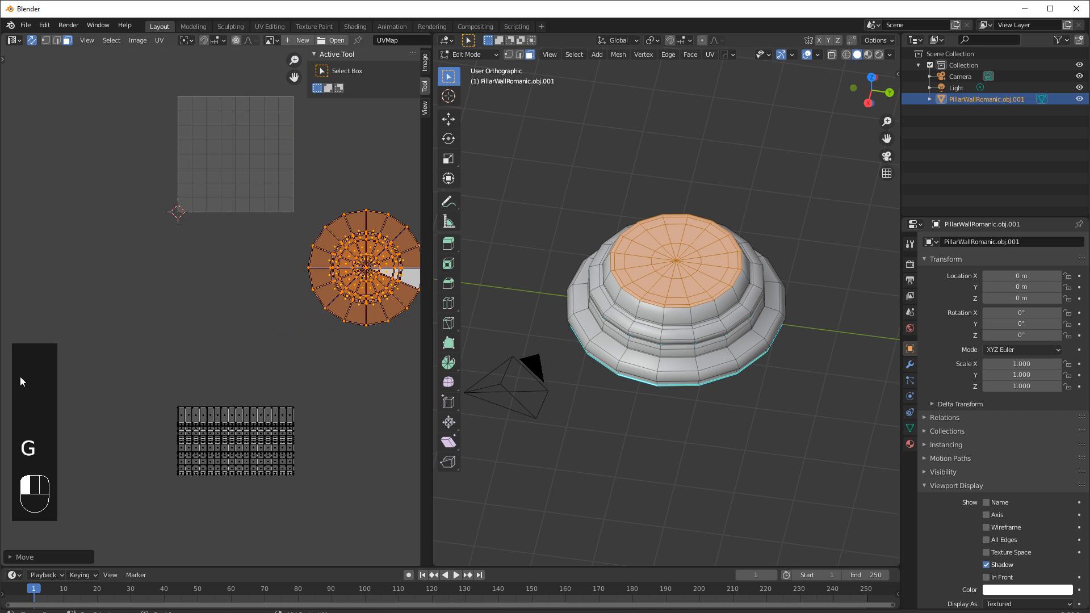
pyautogui.click(227, 338)
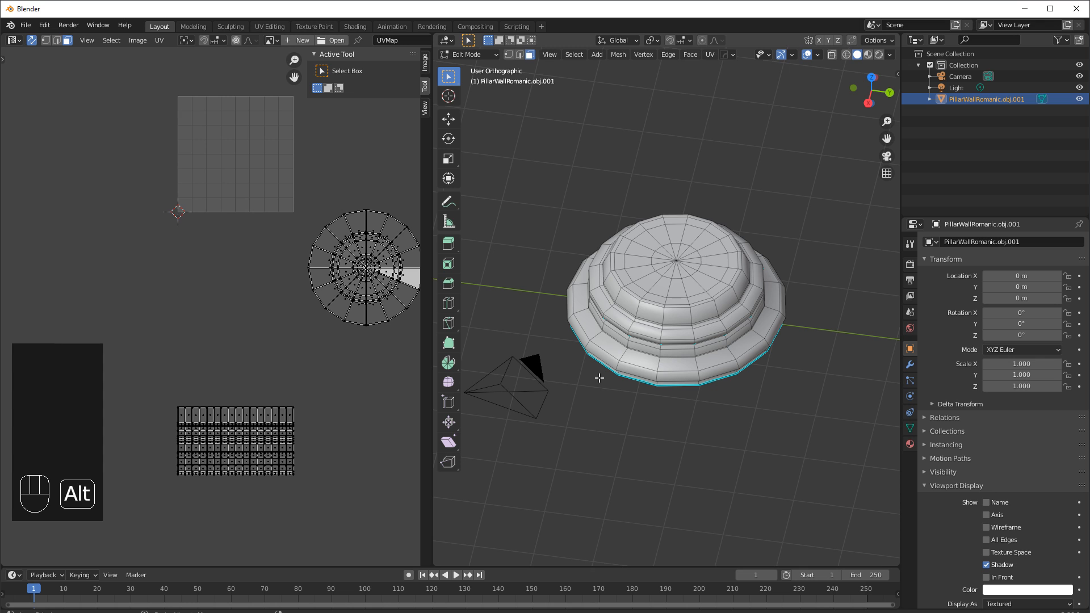
# Reveal the hidden geometry and scale down the left column shaft's UV island.
pyautogui.hotkey('alt', 'h')
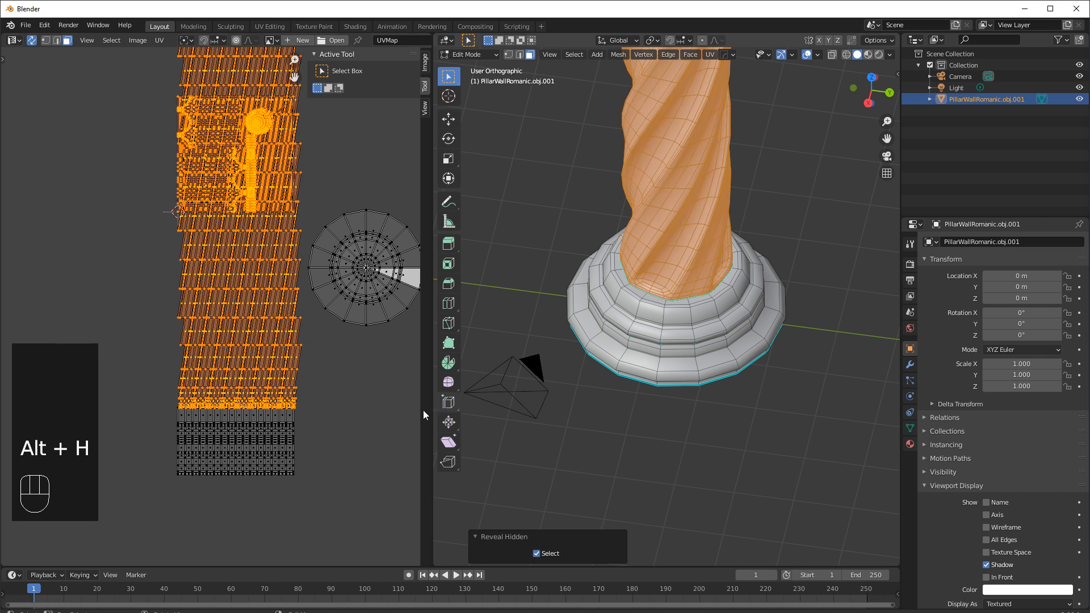
pyautogui.click(277, 340)
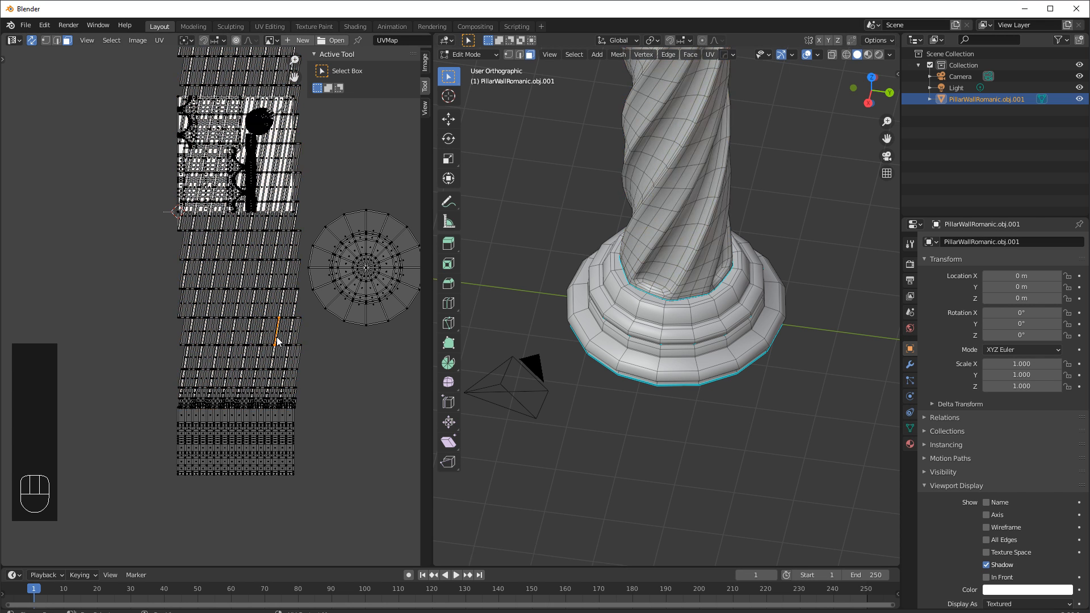
pyautogui.press('l')
pyautogui.scroll(-5, 277, 340)
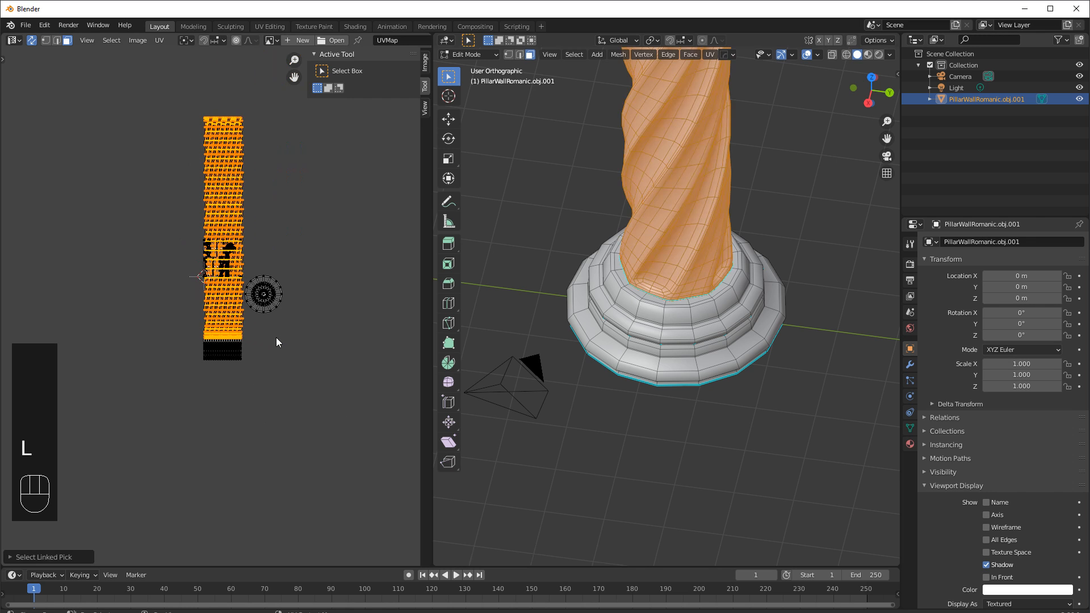
pyautogui.press('s')
pyautogui.click(252, 264)
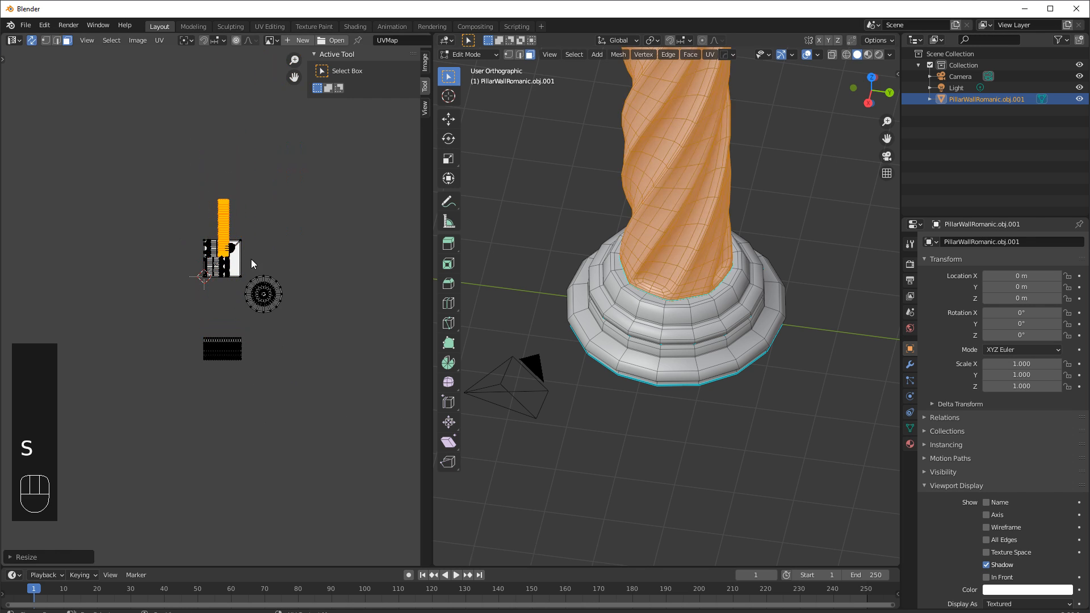
# Move the left column shaft's UV island away from the other islands.
pyautogui.press('g')
pyautogui.click(209, 271)
pyautogui.scroll(3, 209, 271)
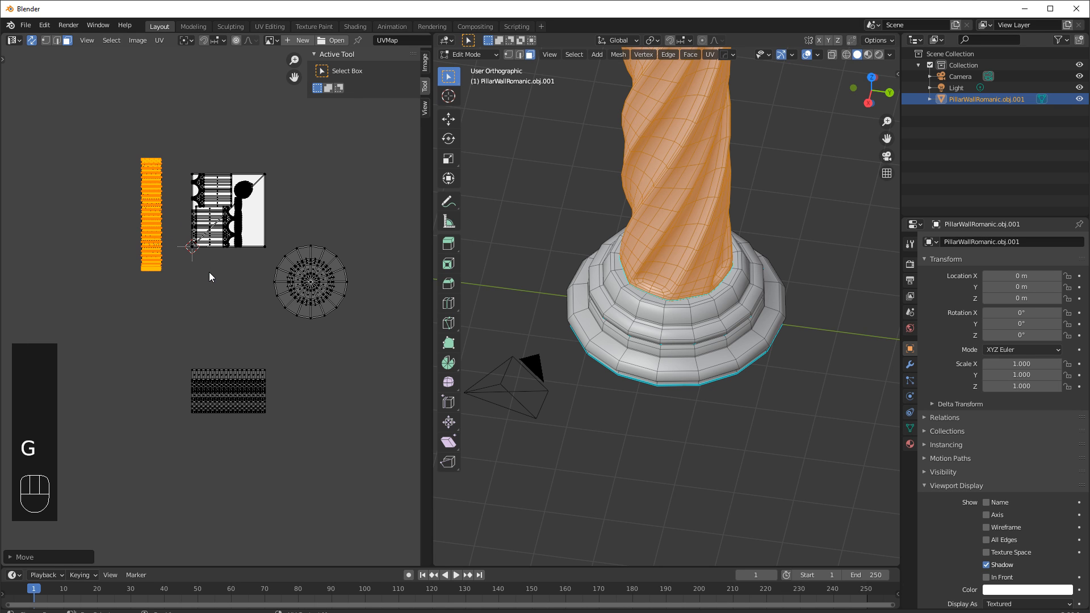
# Select the right column's base and shaft as linked faces and apply Cylinder Projection to them.
pyautogui.click(215, 279)
pyautogui.scroll(-5, 776, 265)
pyautogui.keyDown('shift'); pyautogui.moveTo(761, 272); pyautogui.dragTo(589, 356, button='middle'); pyautogui.keyUp('shift')
pyautogui.moveTo(634, 335); pyautogui.dragTo(652, 332, button='middle')
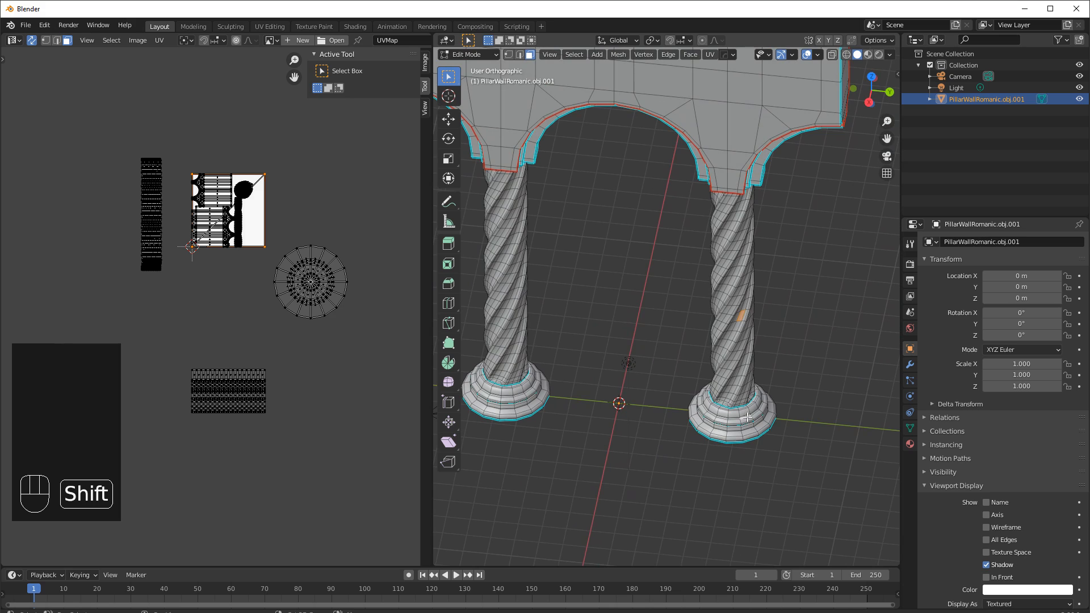
pyautogui.press('l')
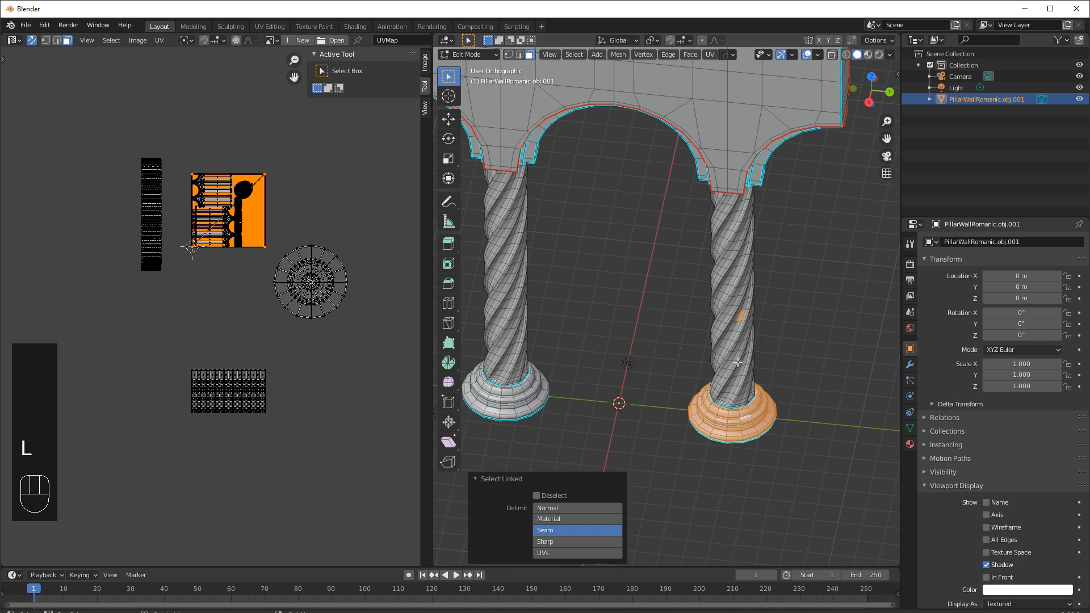
pyautogui.press('l')
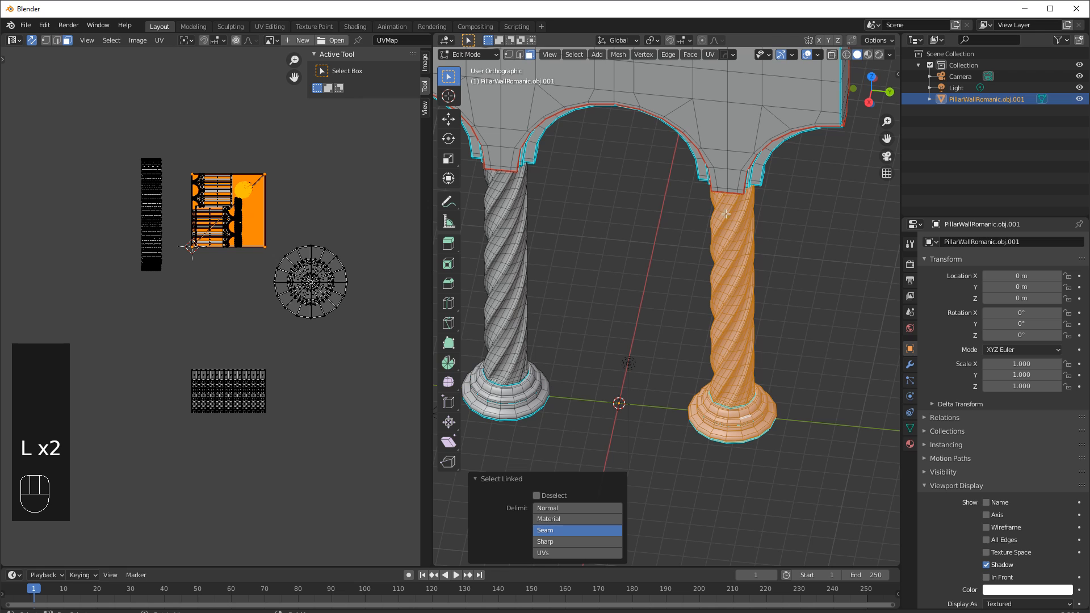
pyautogui.click(710, 55)
pyautogui.click(748, 146)
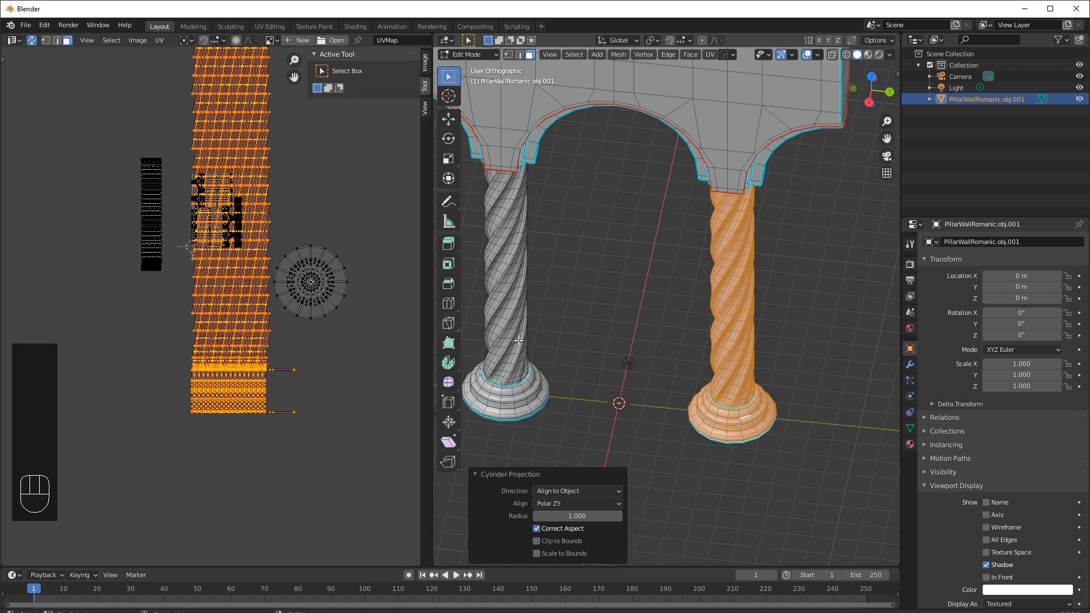
# Select the right column's base by its linked faces and hide all other geometry.
pyautogui.scroll(-2, 301, 206)
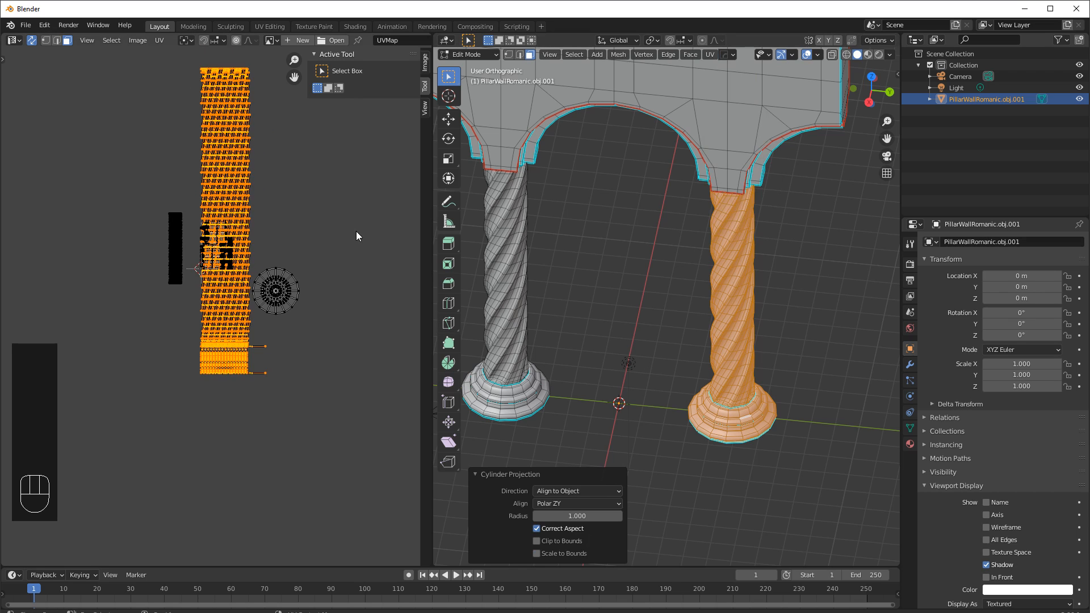
pyautogui.click(666, 318)
pyautogui.press('l')
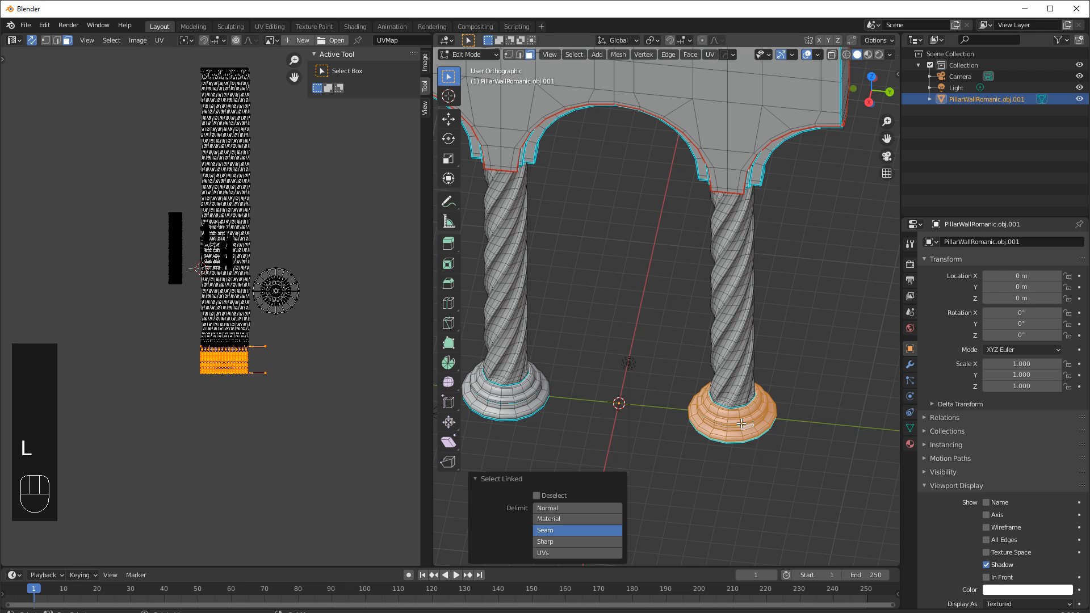
pyautogui.hotkey('shift', 'h')
pyautogui.click(740, 423)
pyautogui.moveTo(740, 423)
pyautogui.mouseDown(button='middle')
pyautogui.moveTo(753, 424)
pyautogui.moveTo(752, 438)
pyautogui.mouseUp(button='middle')
pyautogui.scroll(5, 767, 398)
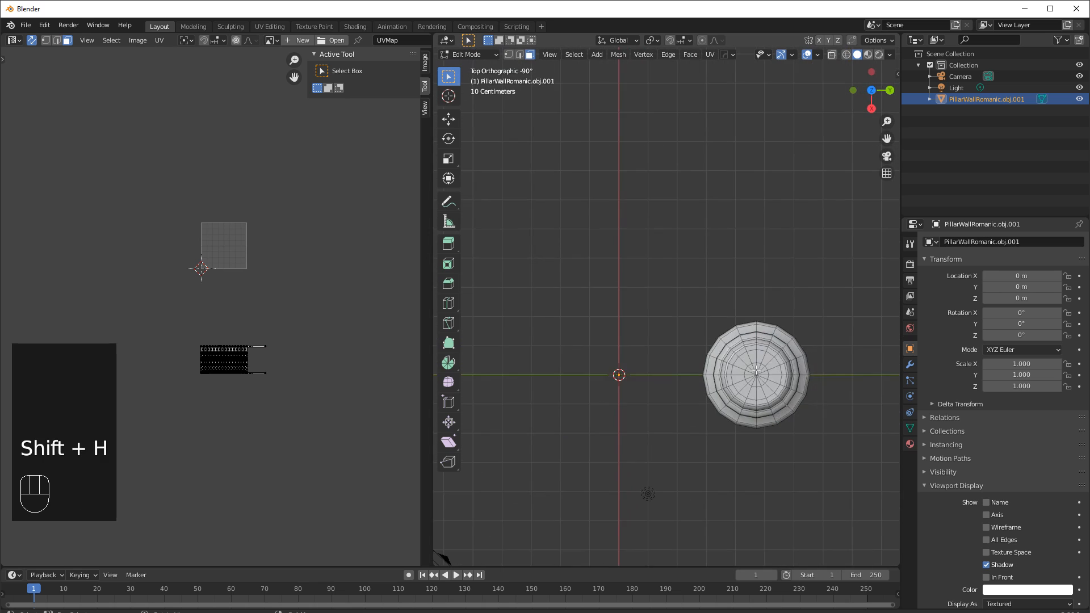
# Box-select the central disc faces on top of the right column base.
pyautogui.keyDown('shift'); pyautogui.moveTo(783, 390); pyautogui.dragTo(605, 264, button='middle'); pyautogui.keyUp('shift')
pyautogui.scroll(2, 675, 294)
pyautogui.moveTo(598, 254); pyautogui.dragTo(674, 335)
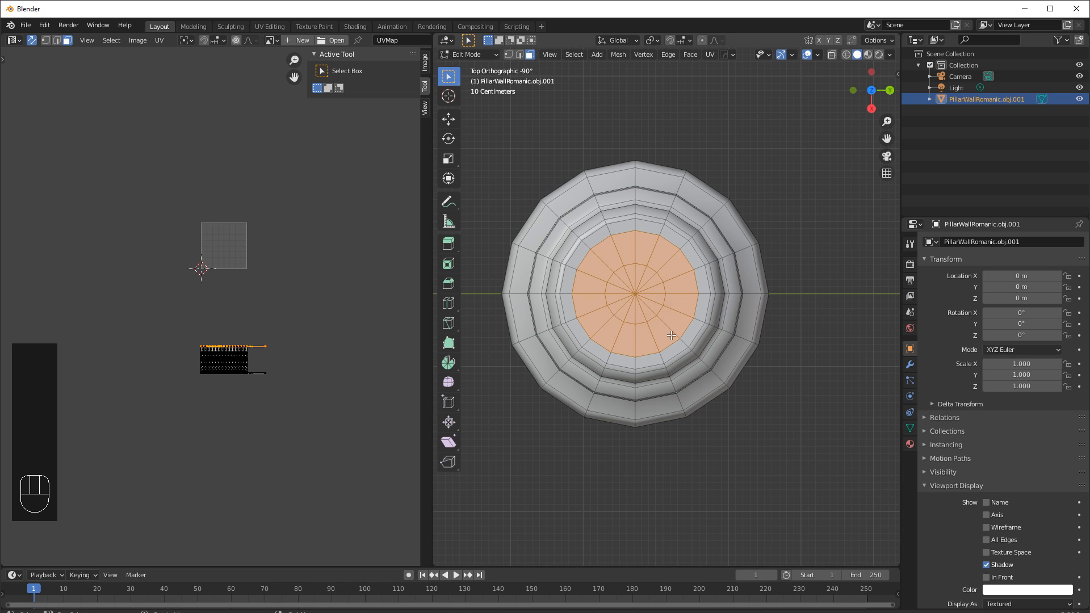
# Grow the disc selection twice and apply Cube Projection to it.
pyautogui.press('ctrl+KP_Add')
pyautogui.press('ctrl+KP_Add')
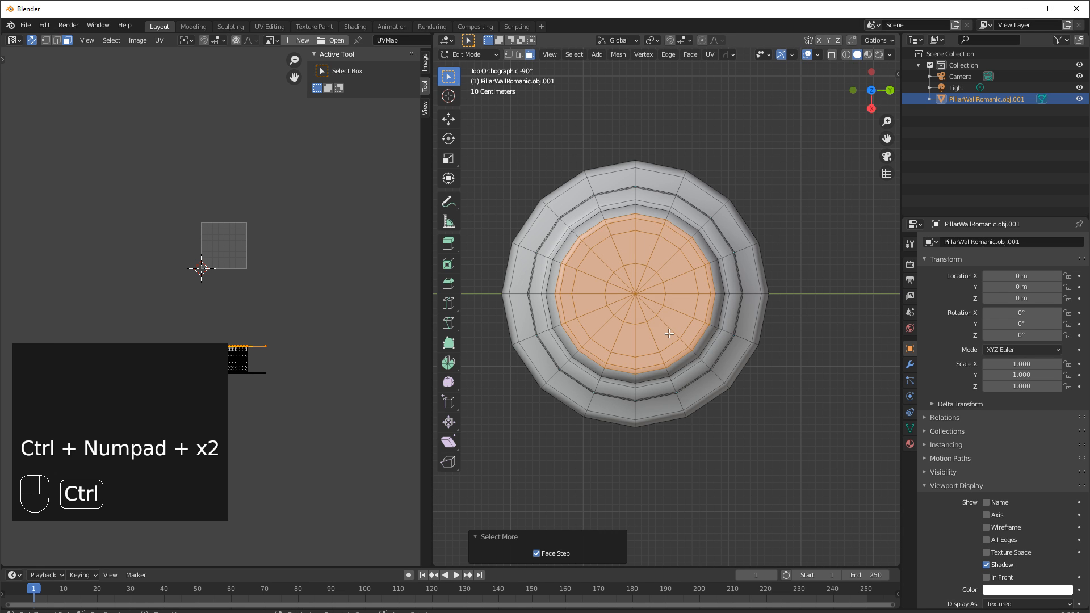
pyautogui.moveTo(671, 364); pyautogui.dragTo(655, 273, button='middle')
pyautogui.keyDown('shift'); pyautogui.moveTo(667, 407); pyautogui.dragTo(677, 232, button='middle'); pyautogui.keyUp('shift')
pyautogui.moveTo(681, 348); pyautogui.dragTo(673, 309, button='middle')
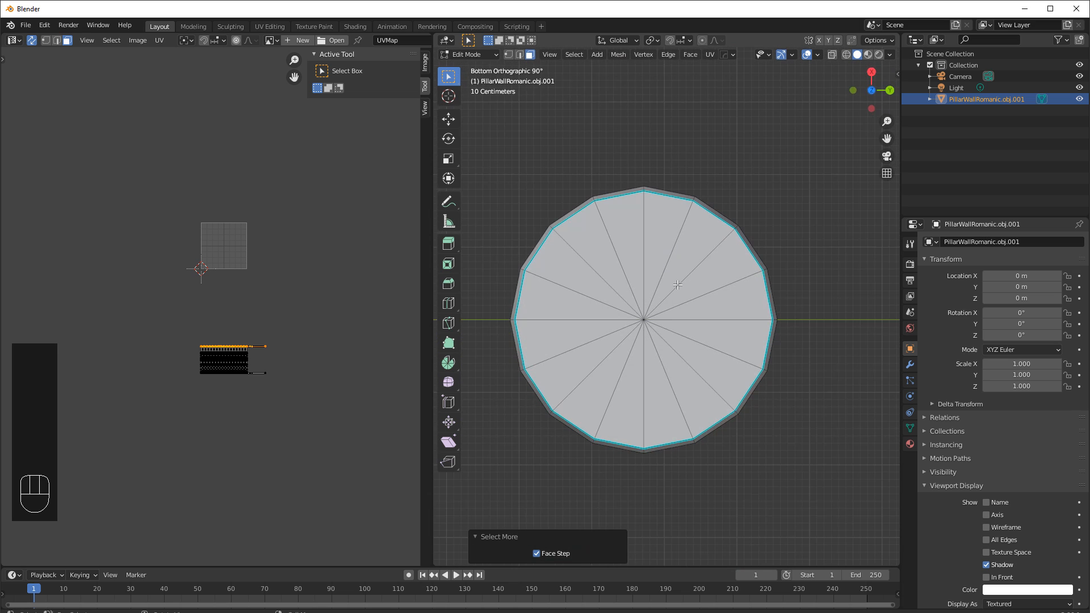
pyautogui.keyDown('shift'); pyautogui.click(667, 304); pyautogui.keyUp('shift')
pyautogui.moveTo(650, 310); pyautogui.dragTo(616, 480, button='middle')
pyautogui.press('u')
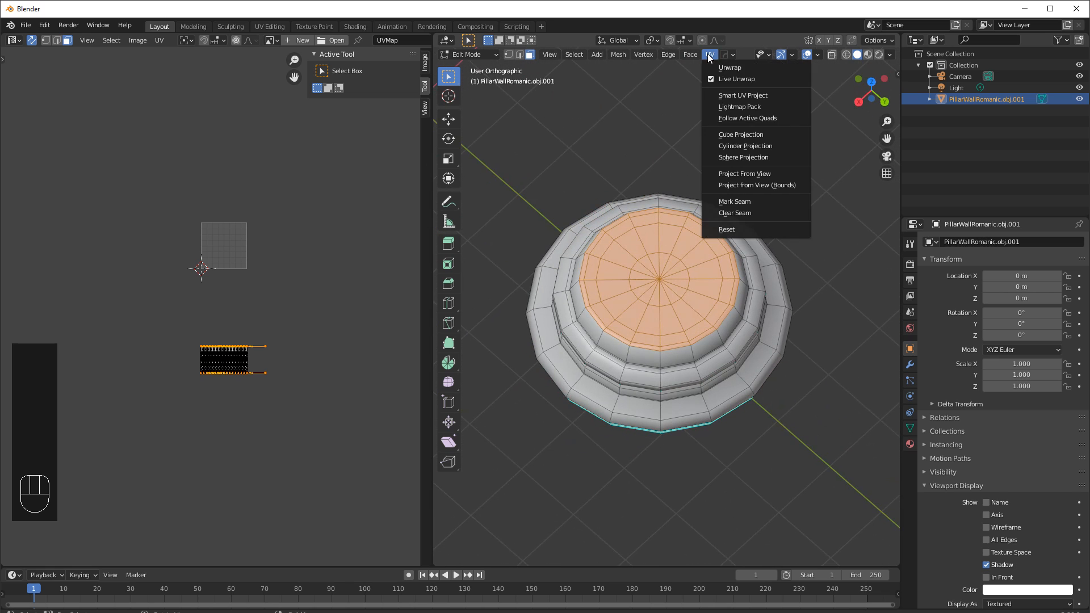
pyautogui.click(735, 135)
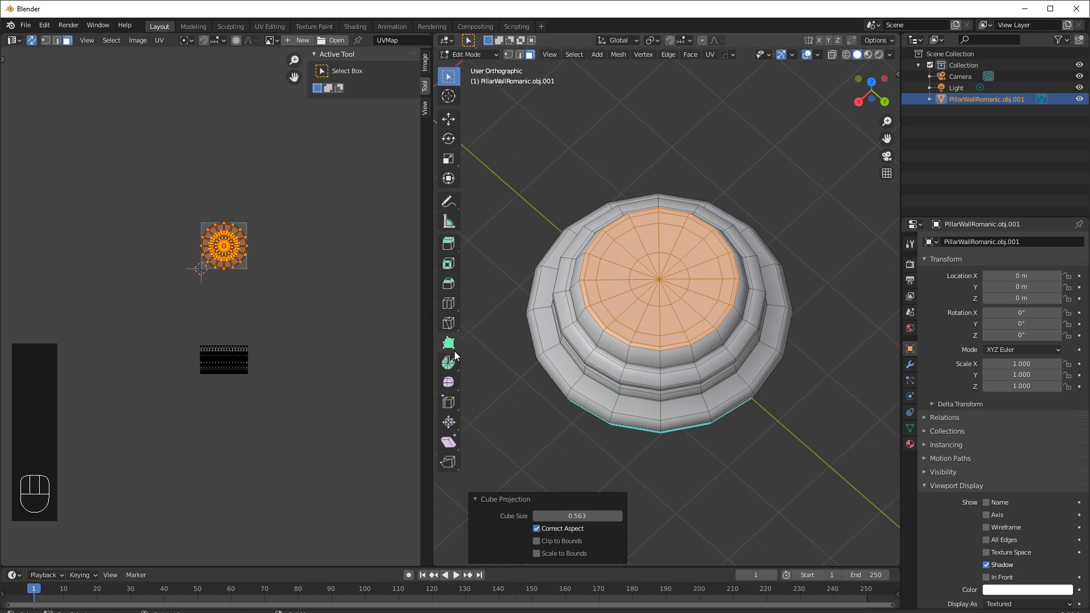
# Move the right base's cube-projected UV island aside and reveal the hidden geometry.
pyautogui.press('g')
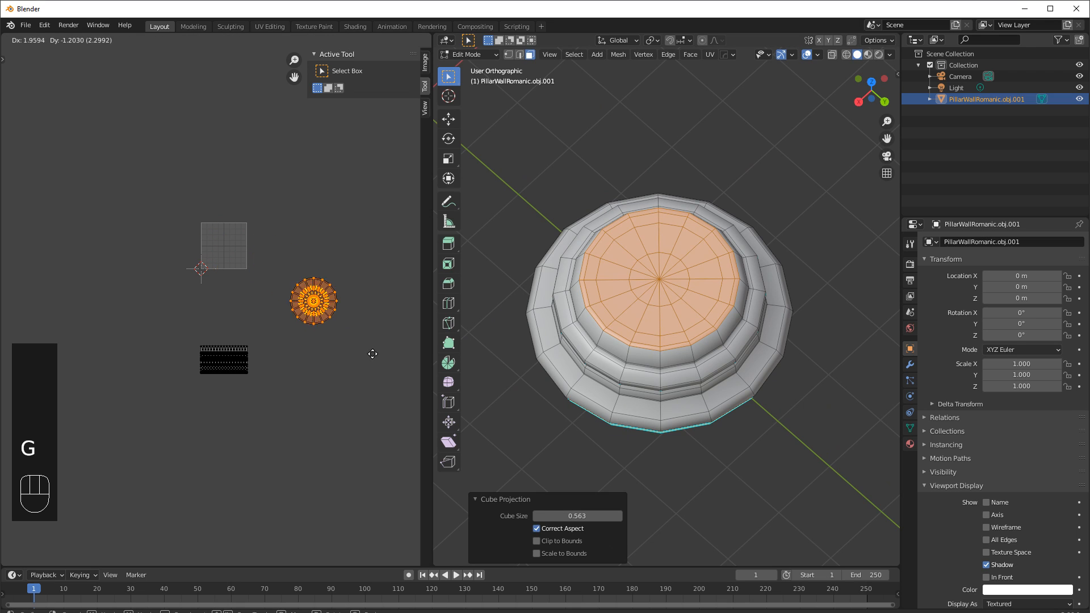
pyautogui.click(377, 355)
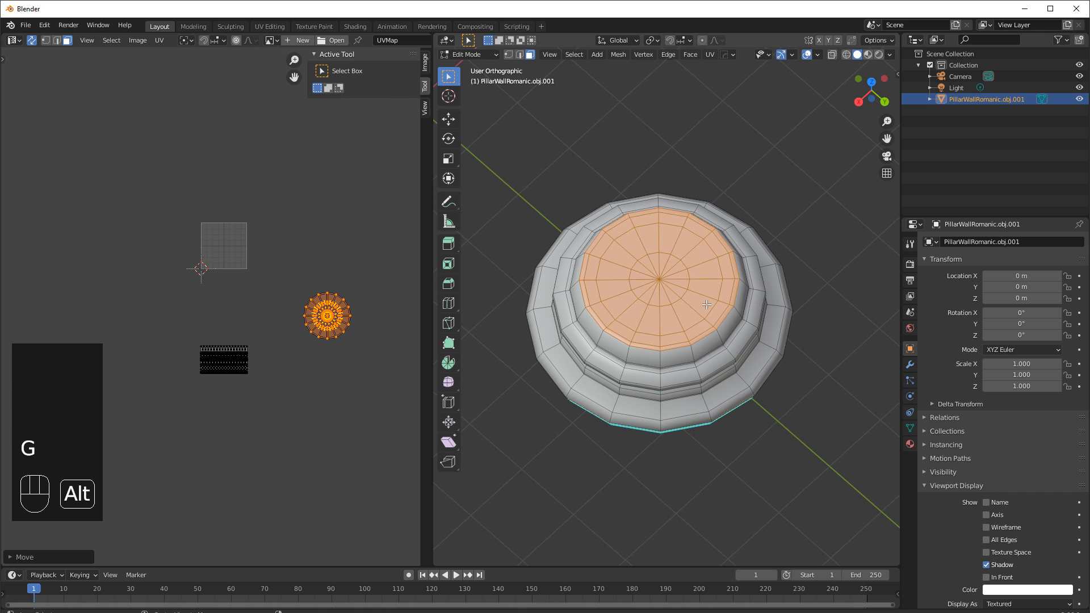
pyautogui.hotkey('alt', 'h')
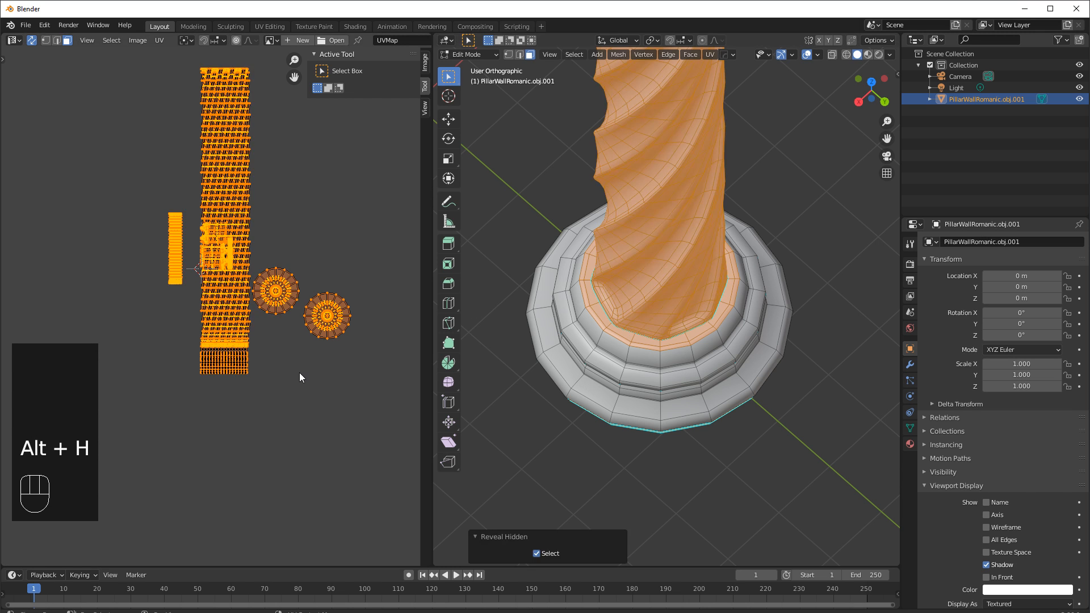
# Select all geometry and pack all UV islands into the UV space.
pyautogui.press('a')
pyautogui.press('a')
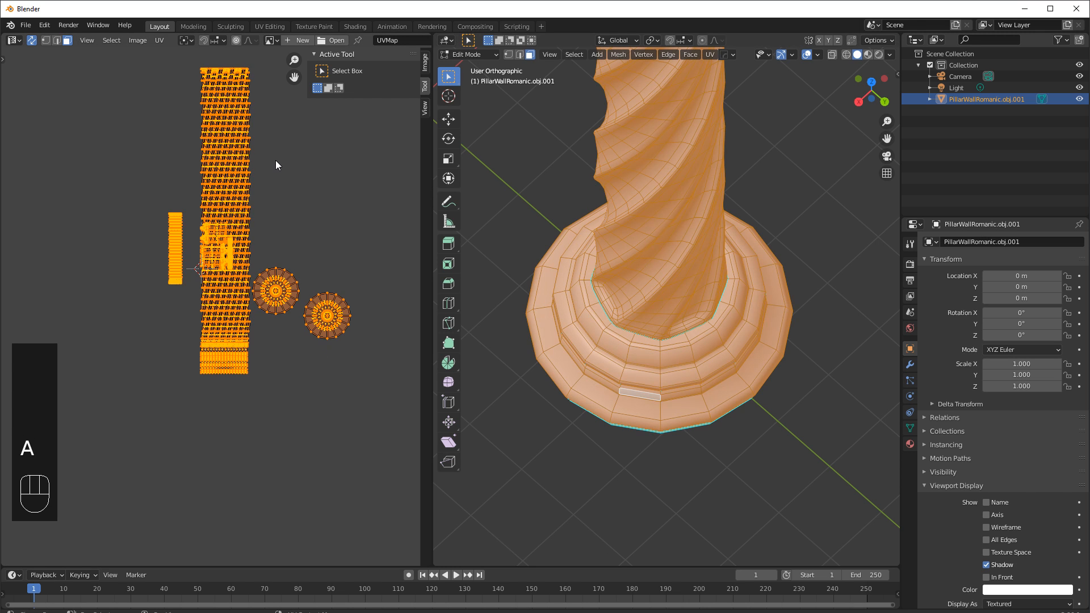
pyautogui.click(162, 39)
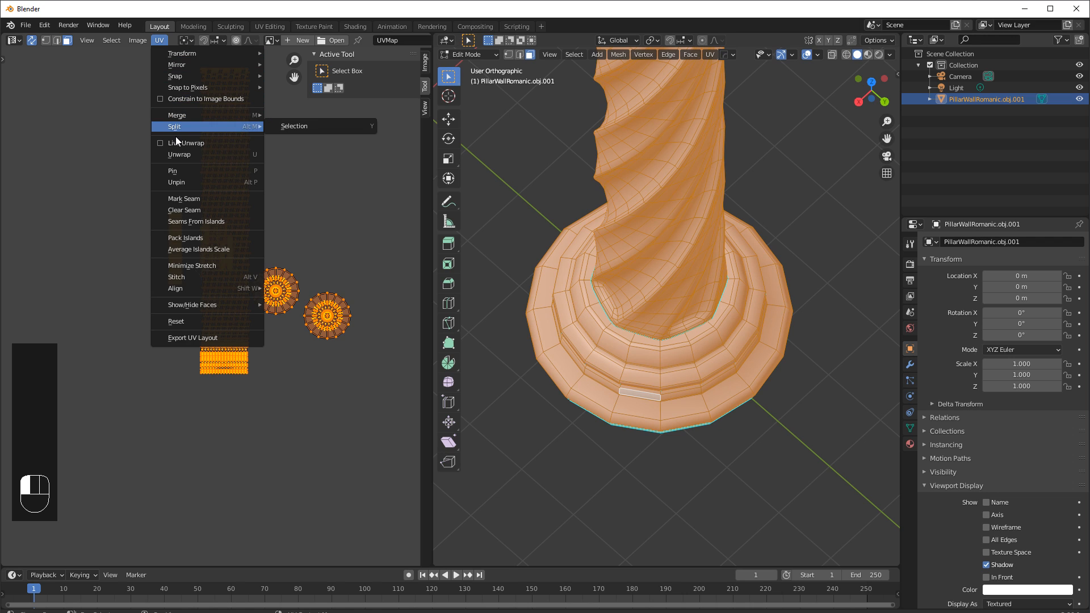
pyautogui.click(188, 235)
pyautogui.scroll(10, 258, 248)
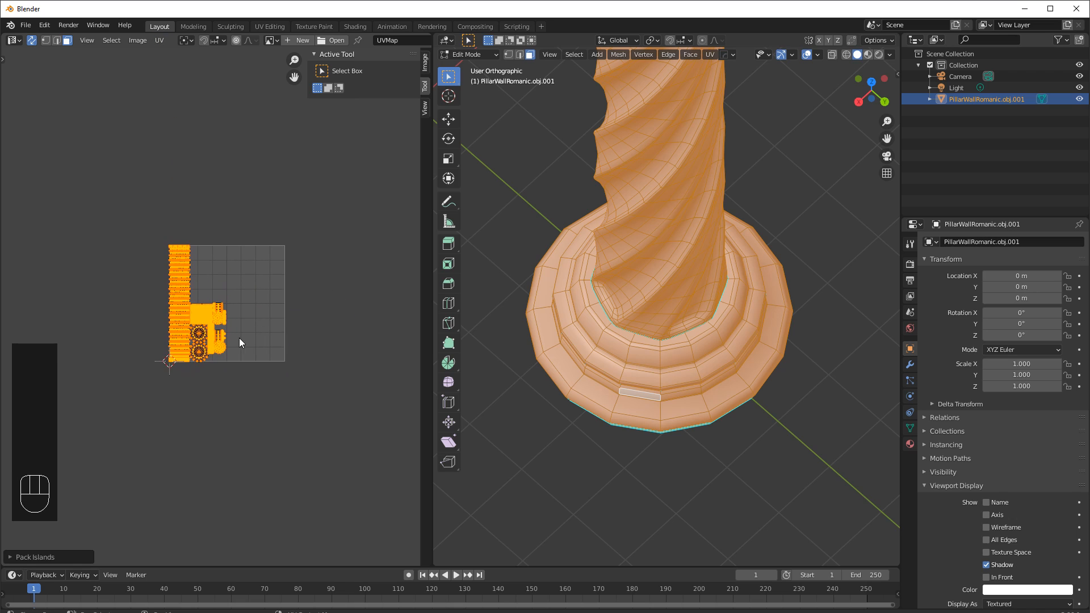
pyautogui.scroll(-9, 701, 304)
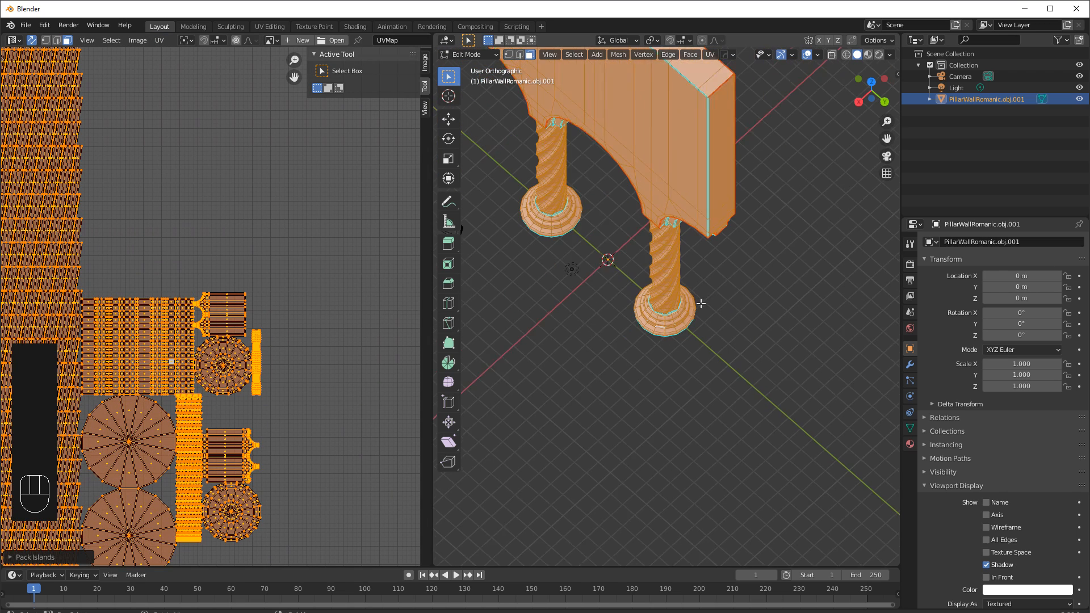
# Inspect the packed UV layout in the UV editor and the pillar wall in the viewport.
pyautogui.keyDown('shift'); pyautogui.moveTo(312, 392); pyautogui.dragTo(392, 383, button='middle'); pyautogui.keyUp('shift')
pyautogui.keyDown('shift'); pyautogui.moveTo(251, 383); pyautogui.dragTo(313, 372, button='middle'); pyautogui.keyUp('shift')
pyautogui.scroll(-5, 313, 373)
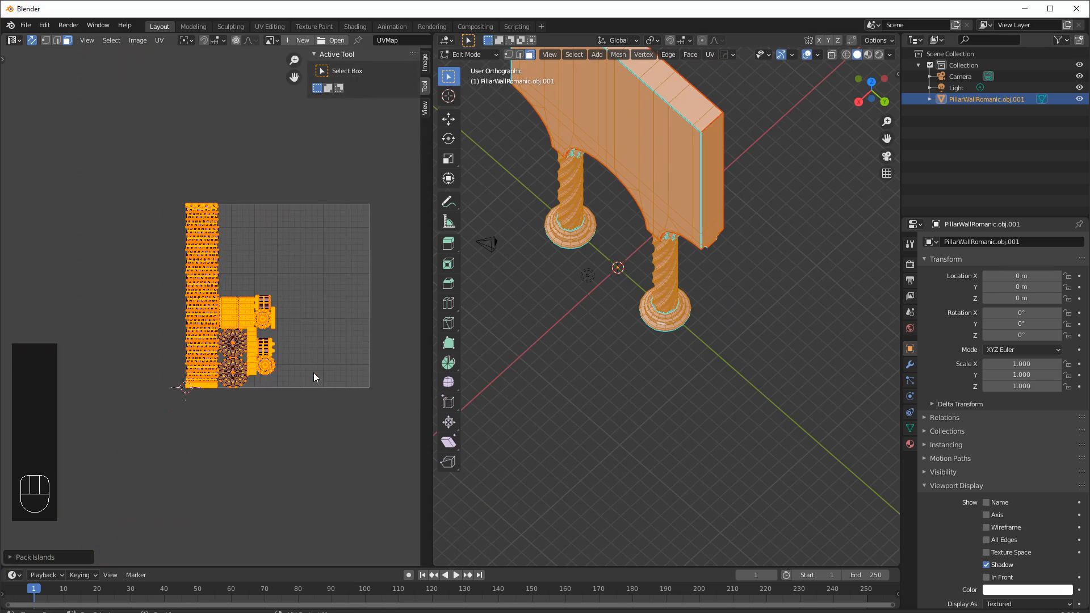
pyautogui.scroll(4, 313, 373)
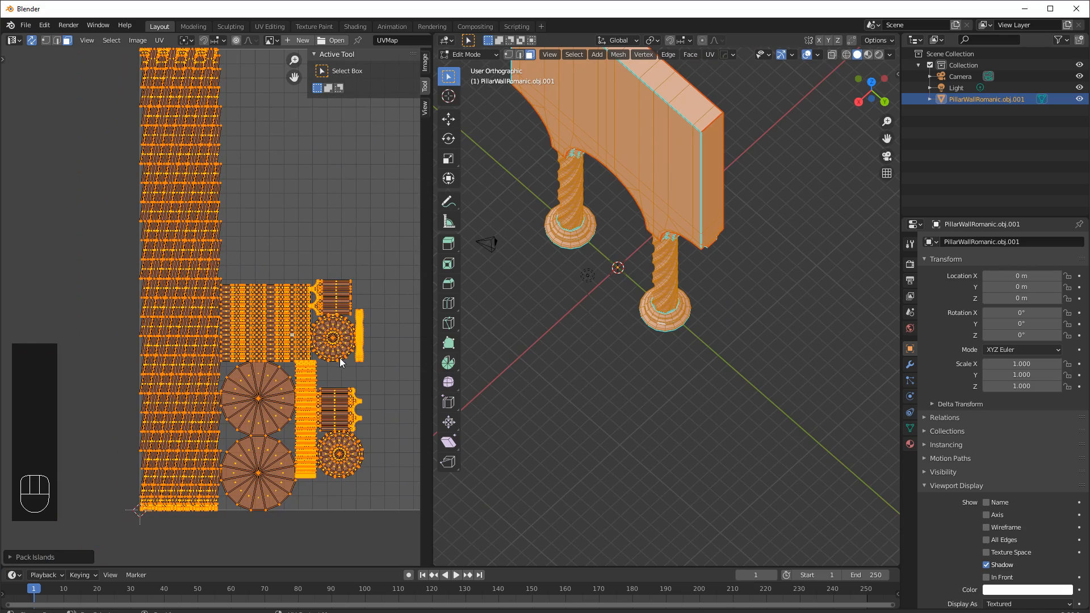
pyautogui.scroll(-3, 362, 367)
pyautogui.keyDown('shift'); pyautogui.moveTo(346, 363); pyautogui.dragTo(292, 329, button='middle'); pyautogui.keyUp('shift')
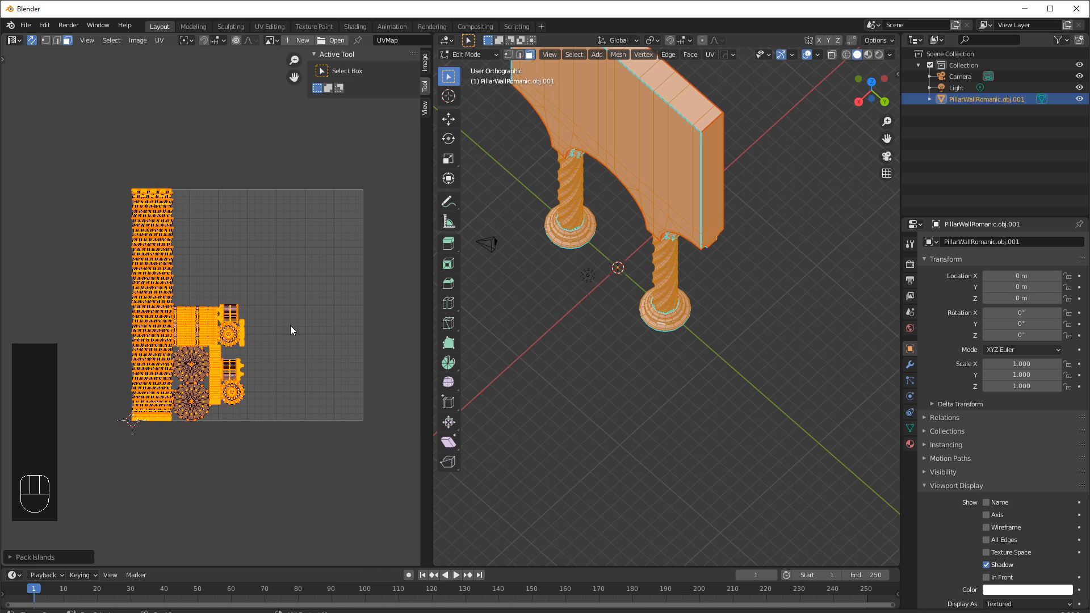
pyautogui.scroll(3, 179, 299)
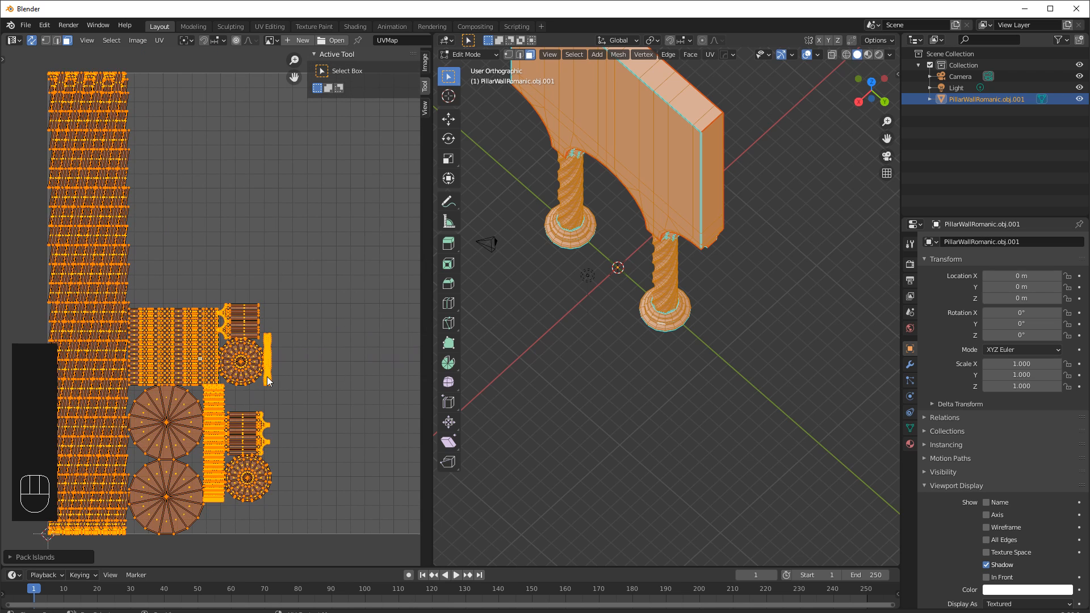
pyautogui.keyDown('shift'); pyautogui.moveTo(171, 155); pyautogui.dragTo(216, 140, button='middle'); pyautogui.keyUp('shift')
pyautogui.click(156, 41)
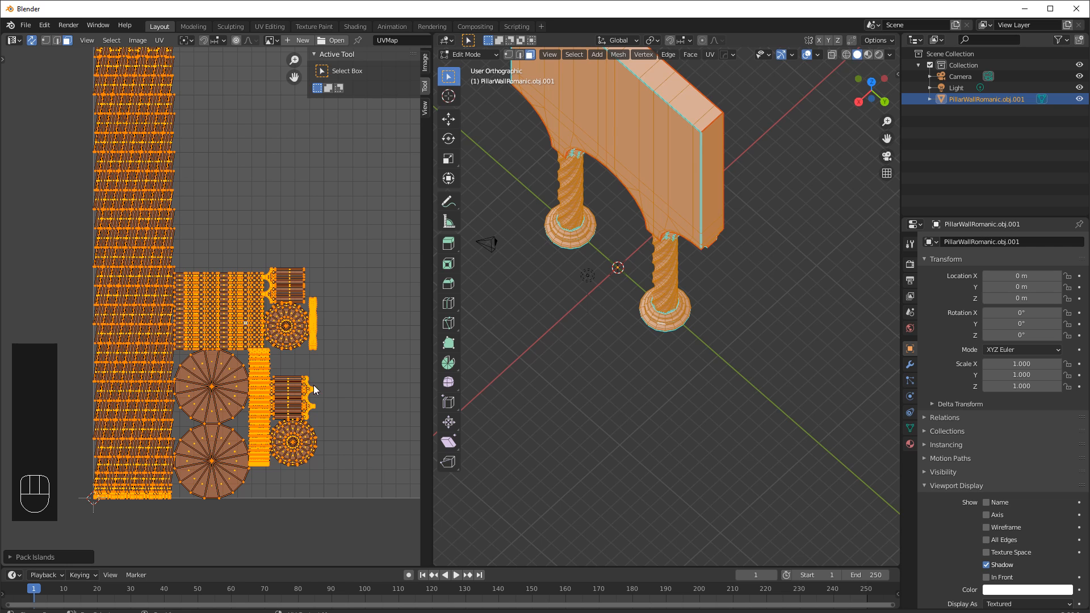
pyautogui.moveTo(593, 233); pyautogui.dragTo(690, 390, button='middle')
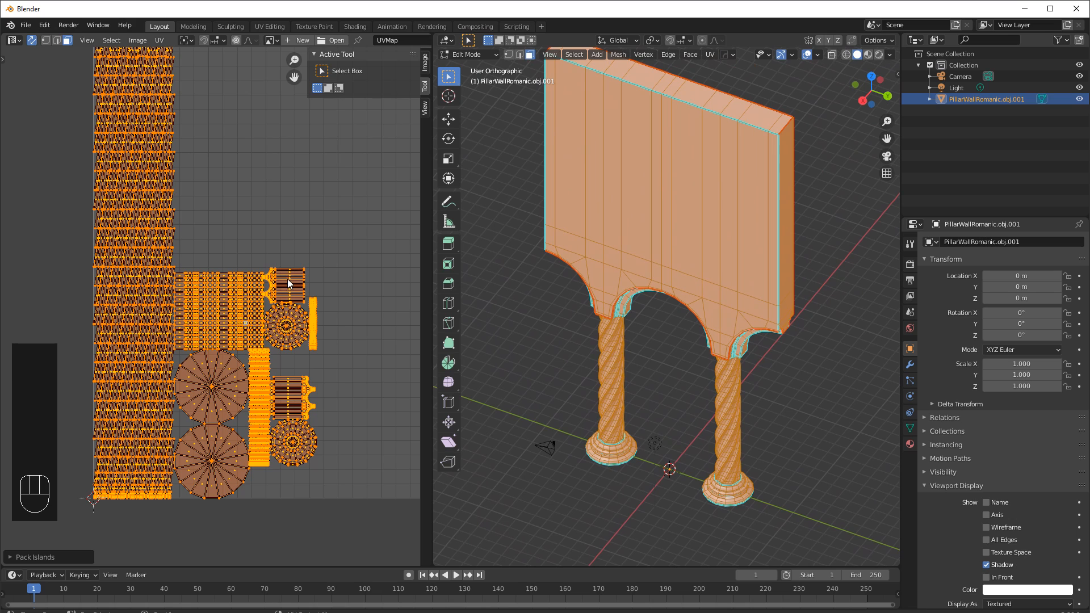
# Pack all UV islands into the UV space again, repeating the Pack Islands operation twice.
pyautogui.click(159, 40)
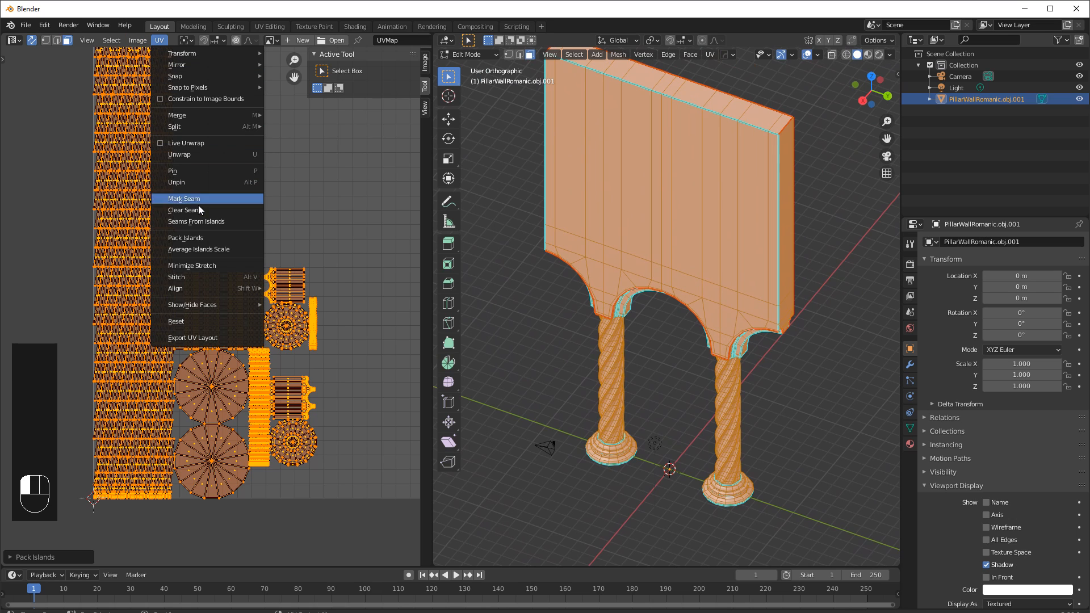
pyautogui.click(199, 242)
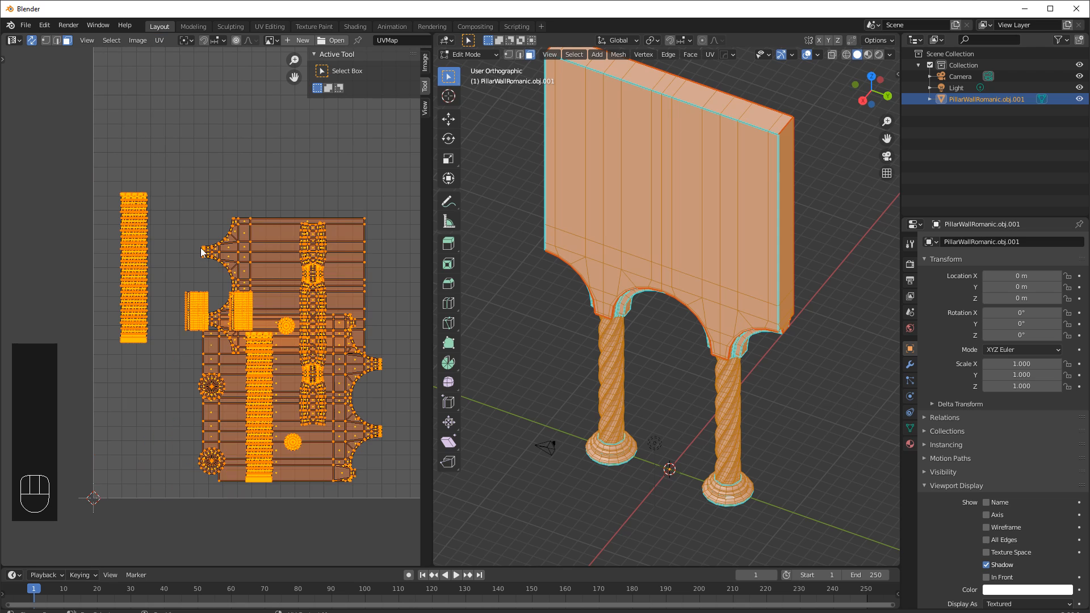
pyautogui.click(159, 40)
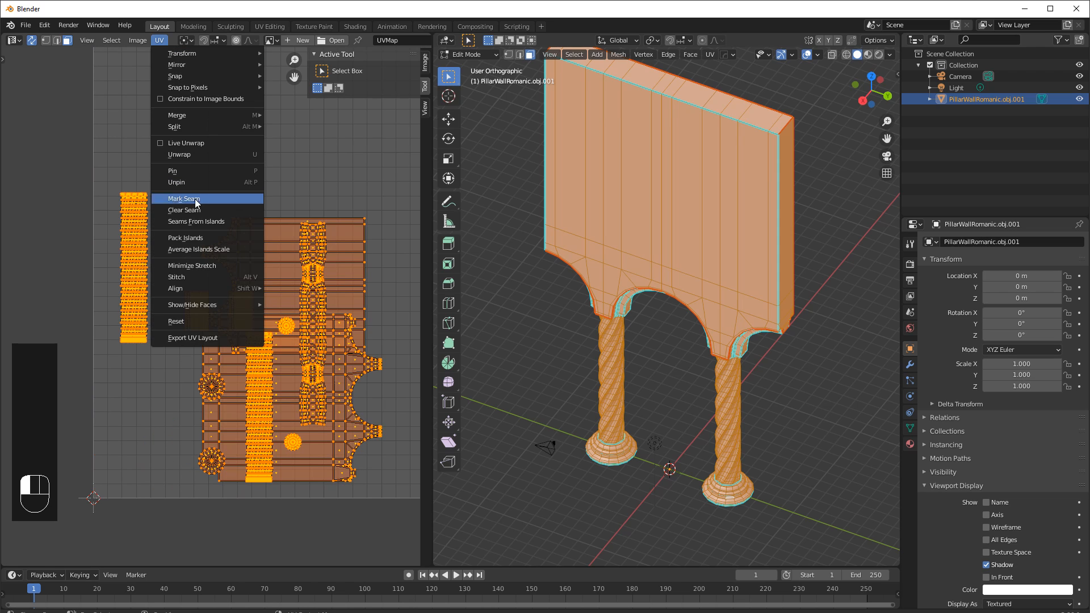
pyautogui.click(201, 239)
pyautogui.scroll(-5, 247, 283)
pyautogui.scroll(3, 341, 273)
pyautogui.keyDown('shift'); pyautogui.moveTo(346, 267); pyautogui.dragTo(334, 307, button='middle'); pyautogui.keyUp('shift')
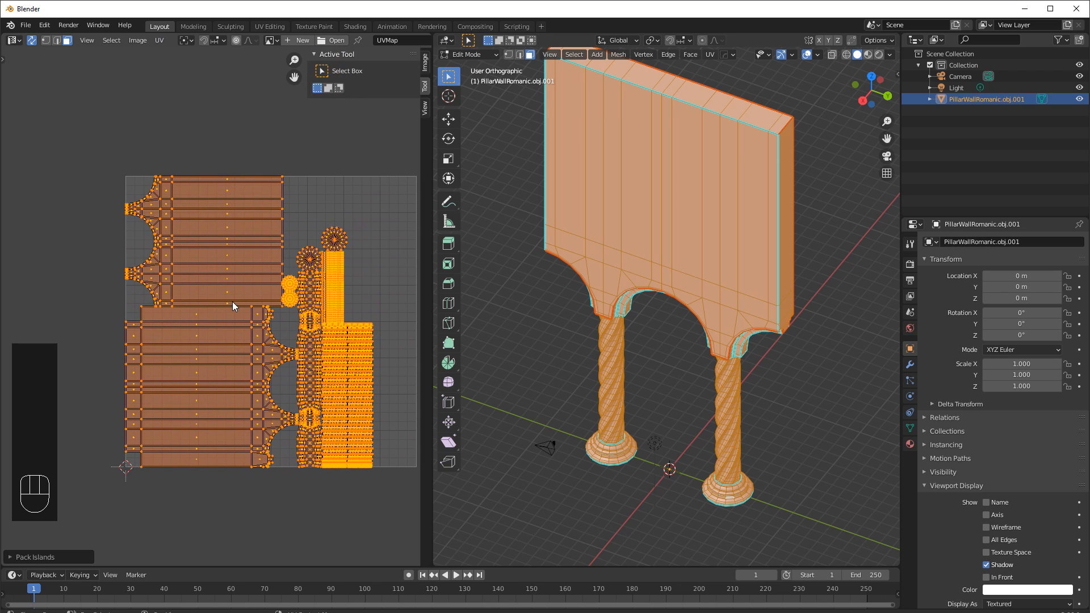
# Select the wall's UV islands with linked picking to check them on the model, then deselect.
pyautogui.click(244, 128)
pyautogui.moveTo(107, 159); pyautogui.dragTo(261, 476)
pyautogui.press('l')
pyautogui.press('l')
pyautogui.moveTo(533, 309); pyautogui.dragTo(818, 265, button='middle')
pyautogui.keyDown('shift'); pyautogui.moveTo(694, 196); pyautogui.dragTo(714, 274, button='middle'); pyautogui.keyUp('shift')
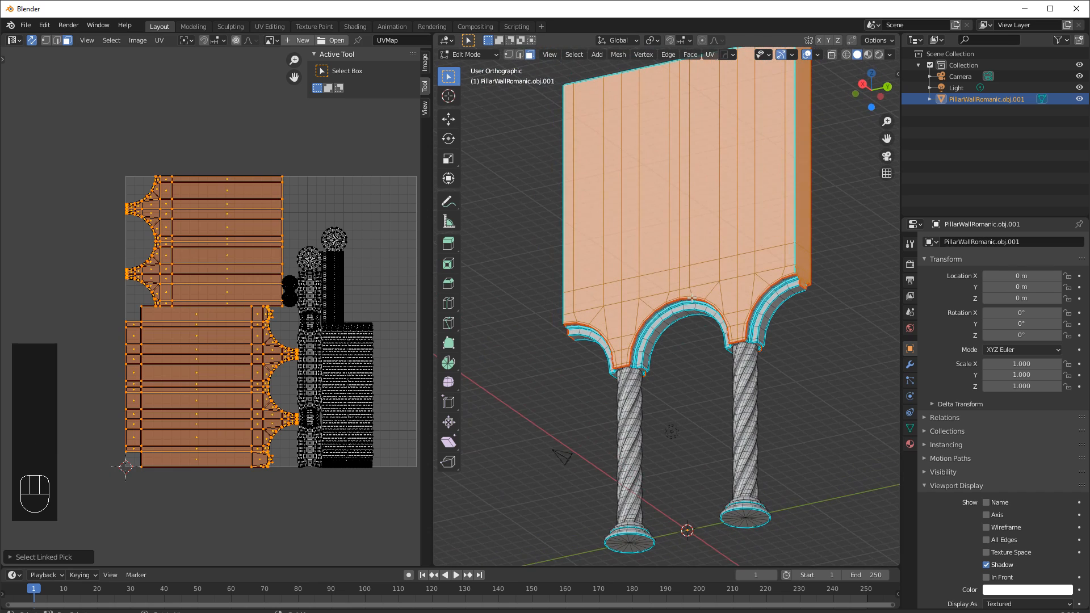
pyautogui.click(333, 151)
# Select the linked column shaft UV islands to identify them on the model.
pyautogui.moveTo(380, 360); pyautogui.dragTo(339, 403)
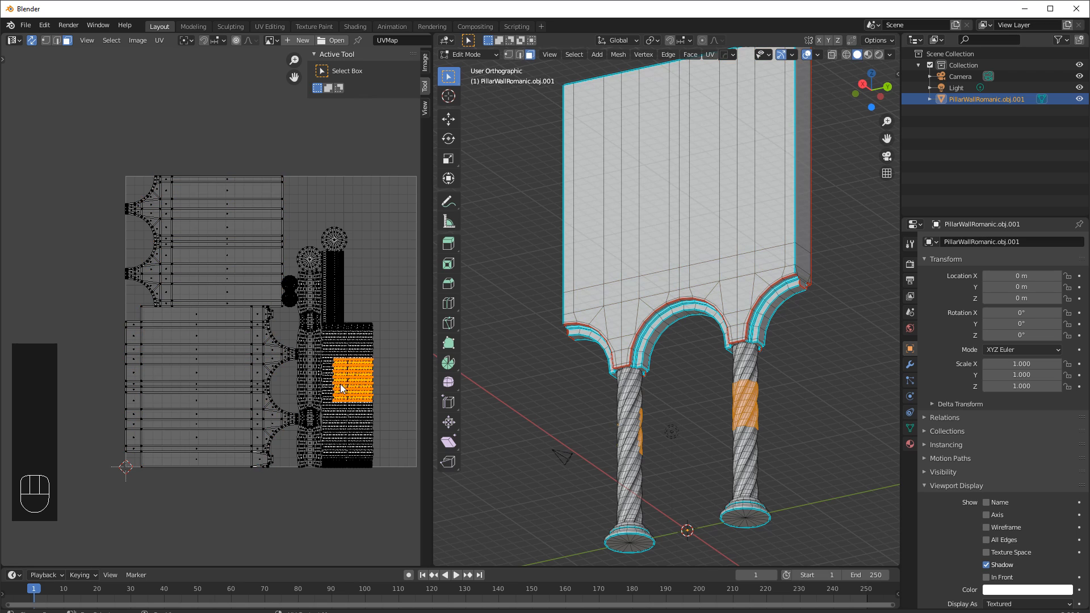
pyautogui.press('l')
pyautogui.press('l')
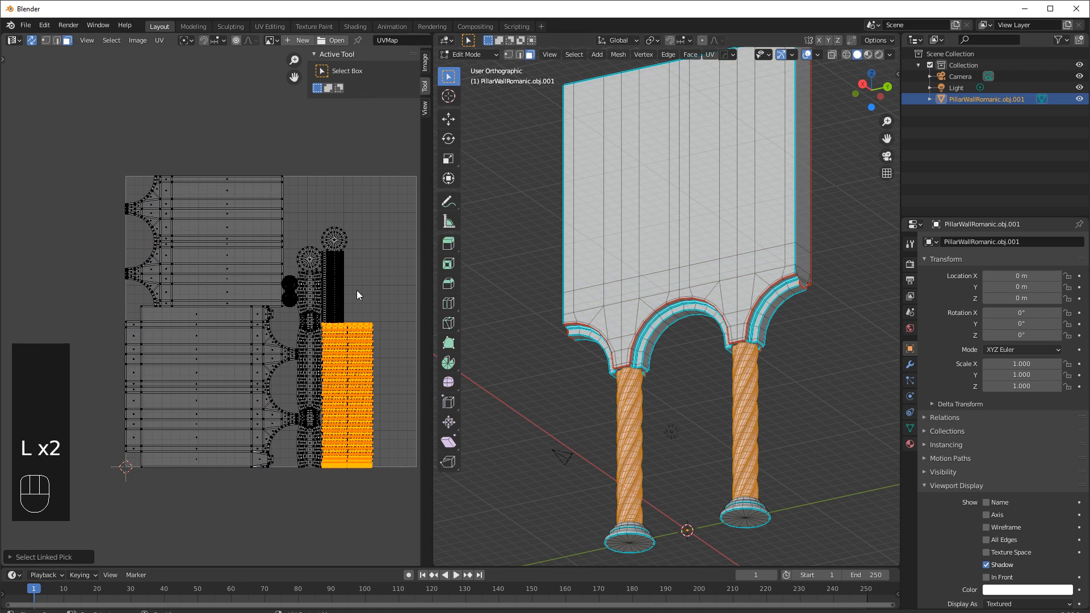
pyautogui.keyDown('shift'); pyautogui.moveTo(367, 292); pyautogui.dragTo(322, 282, button='middle'); pyautogui.keyUp('shift')
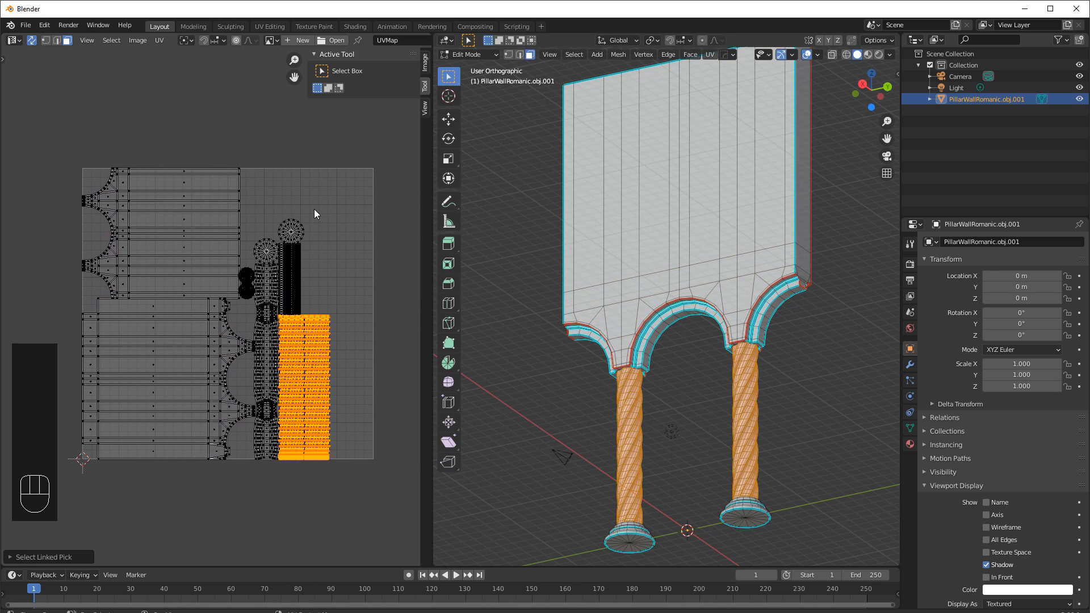
# Select the column-end and base disc island with linked picking and move it outside the UV square's right edge.
pyautogui.click(290, 271)
pyautogui.press('l')
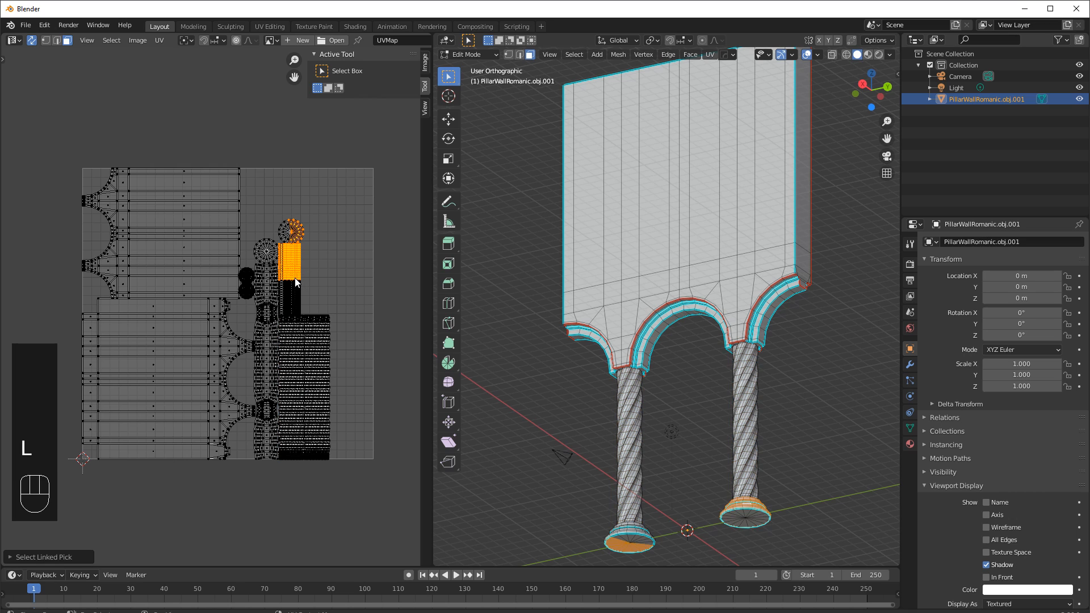
pyautogui.press('l')
pyautogui.press('l')
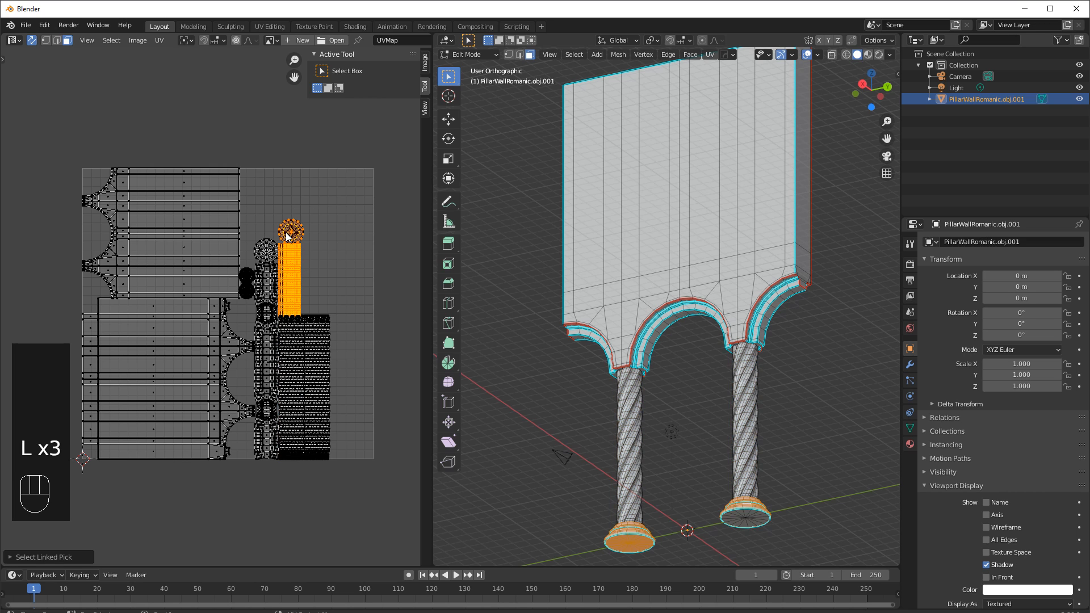
pyautogui.press('g')
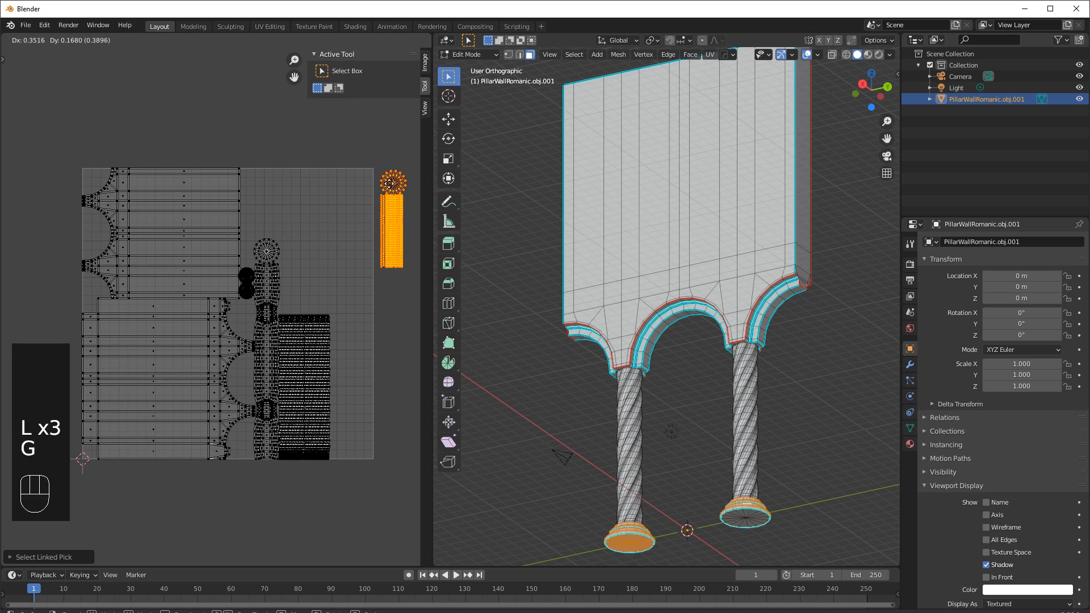
pyautogui.click(393, 188)
pyautogui.keyDown('ctrl'); pyautogui.hscroll(1, 371, 222); pyautogui.keyUp('ctrl')
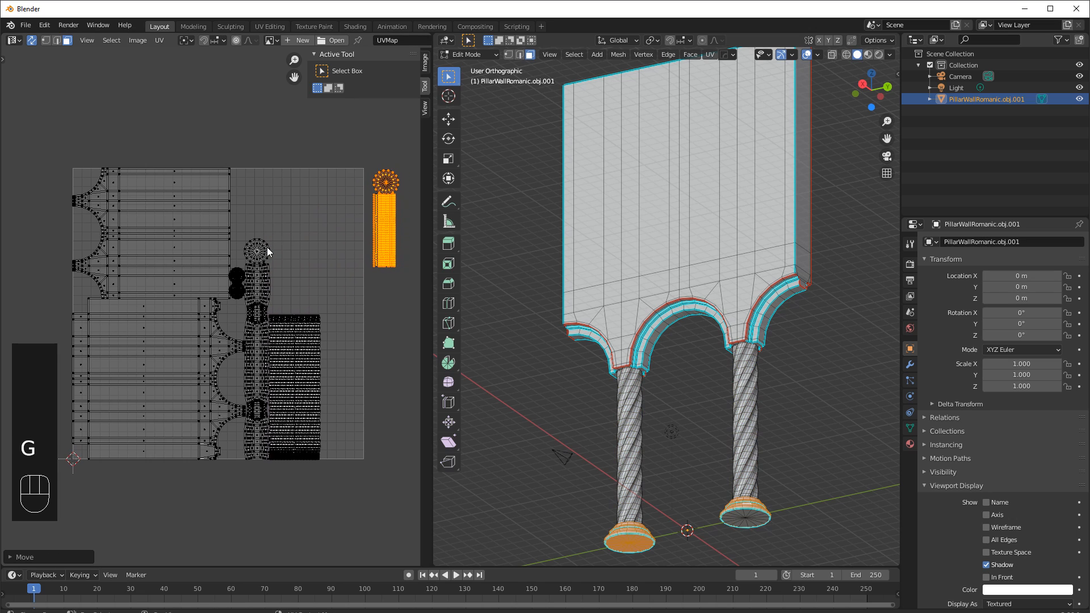
pyautogui.press('g')
pyautogui.scroll(-4, 329, 207)
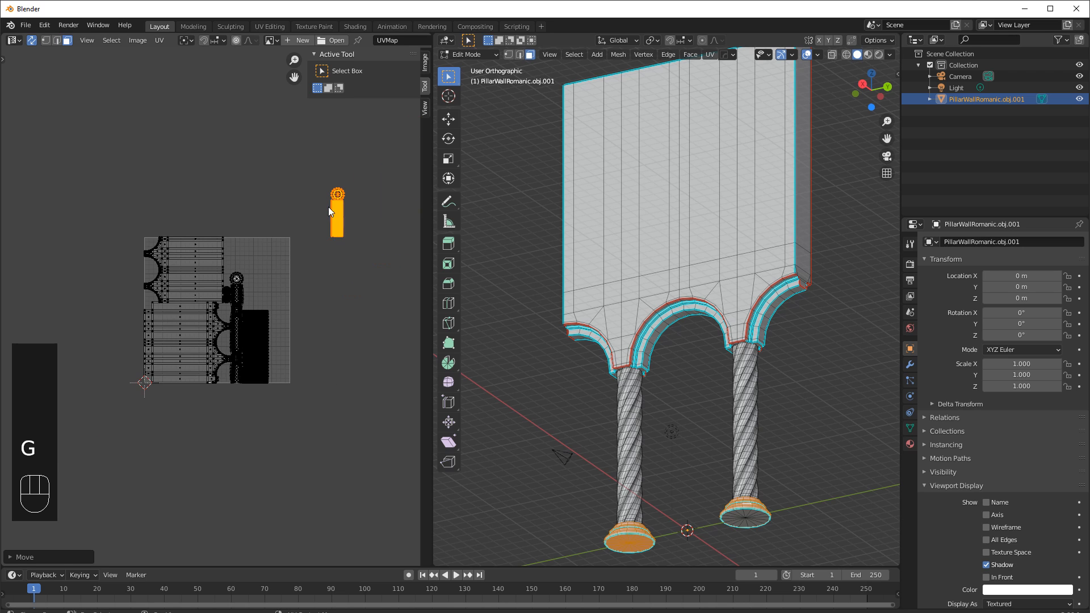
pyautogui.press('g')
pyautogui.click(304, 283)
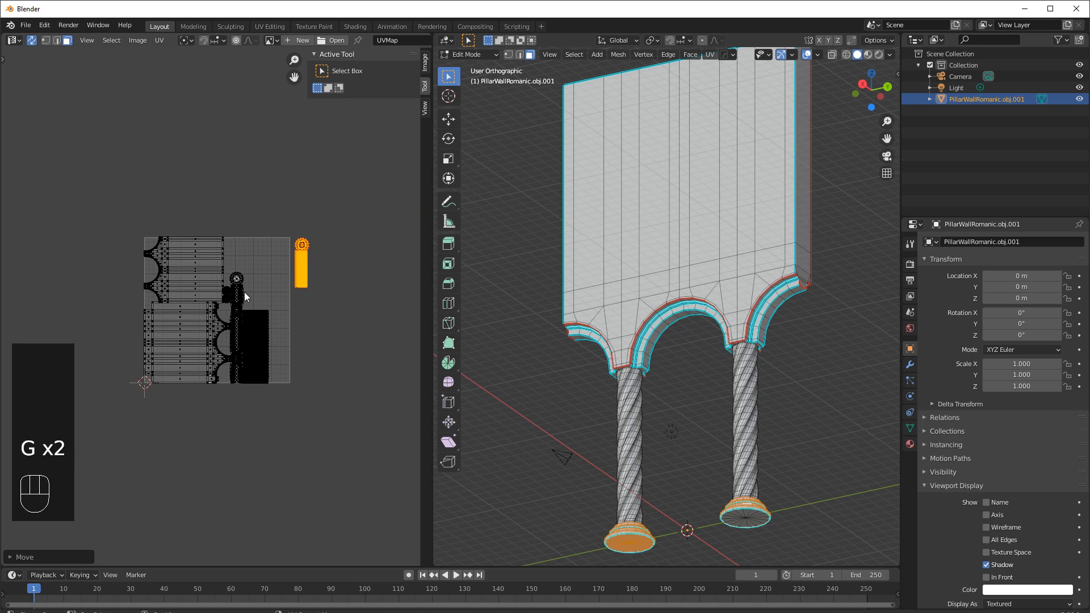
# Select another base disc island and move it out beside the previously moved island.
pyautogui.scroll(4, 244, 291)
pyautogui.click(270, 233)
pyautogui.press('g')
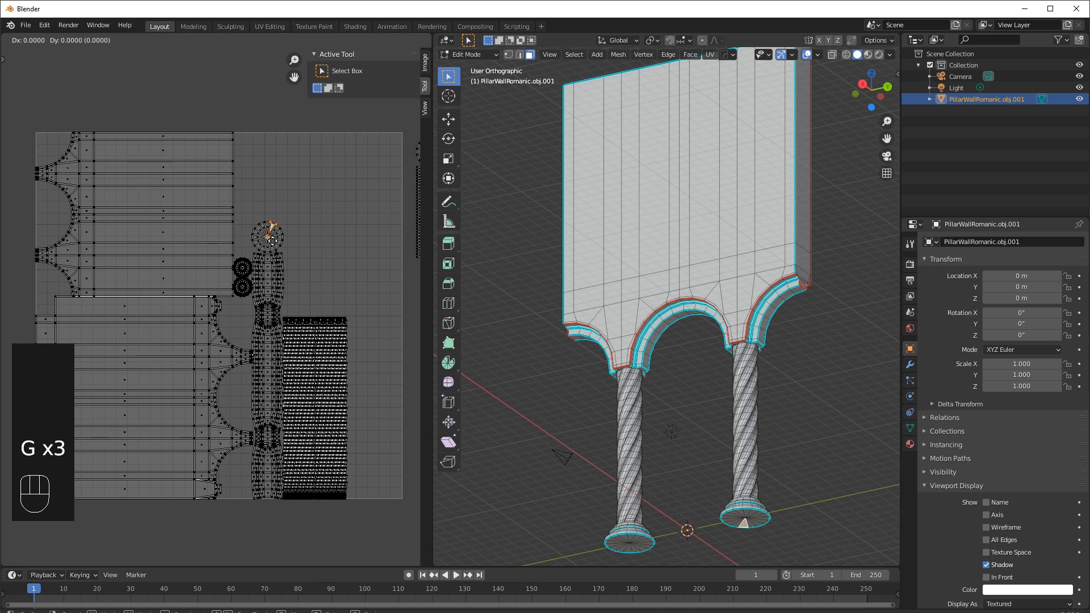
pyautogui.press('l')
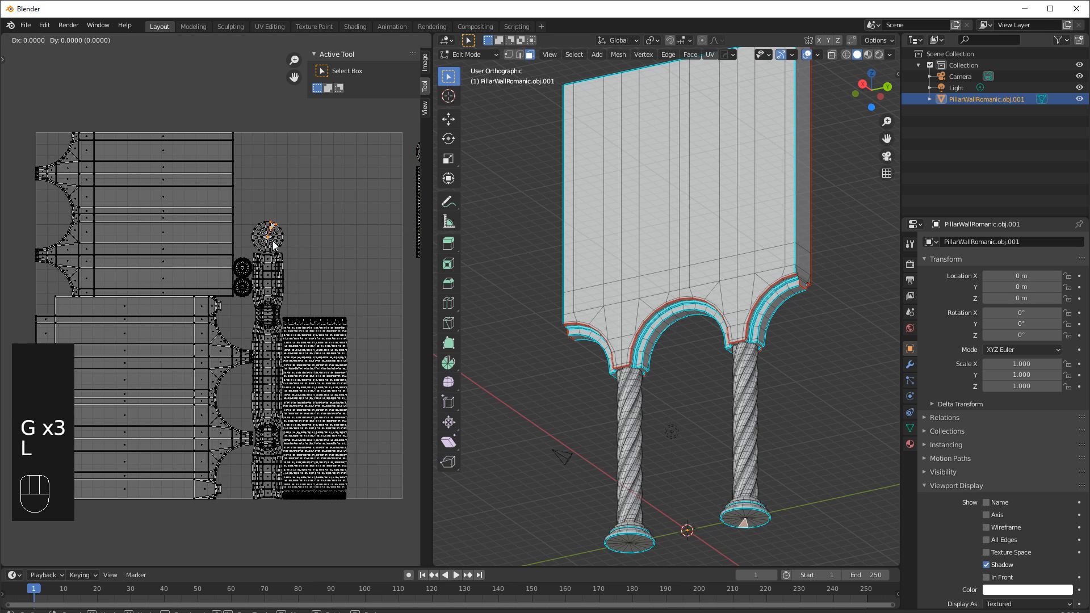
pyautogui.press('Escape')
pyautogui.press('l')
pyautogui.scroll(-2, 277, 238)
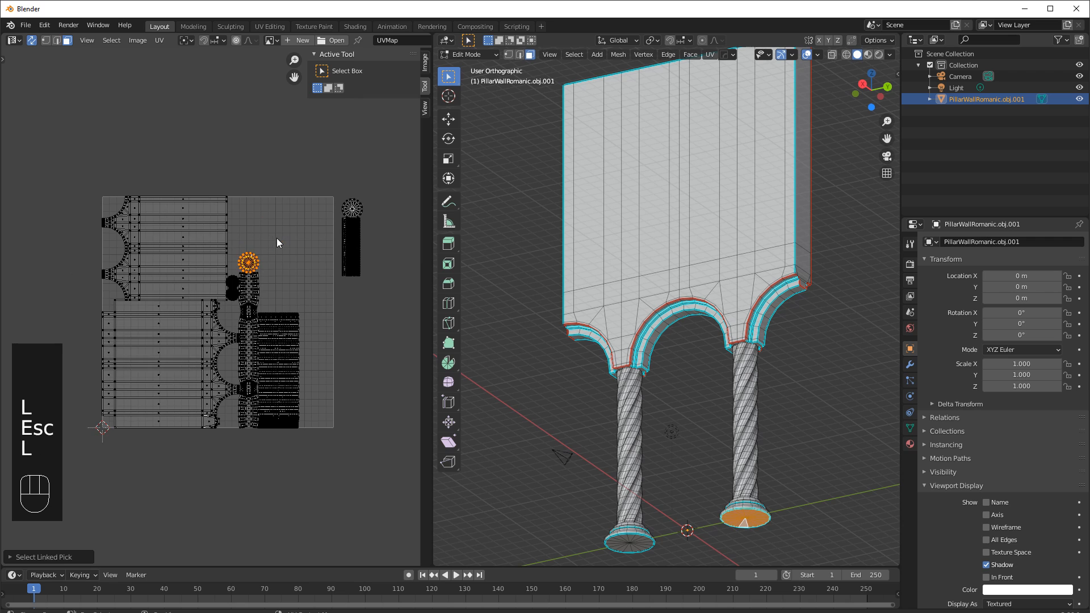
pyautogui.press('g')
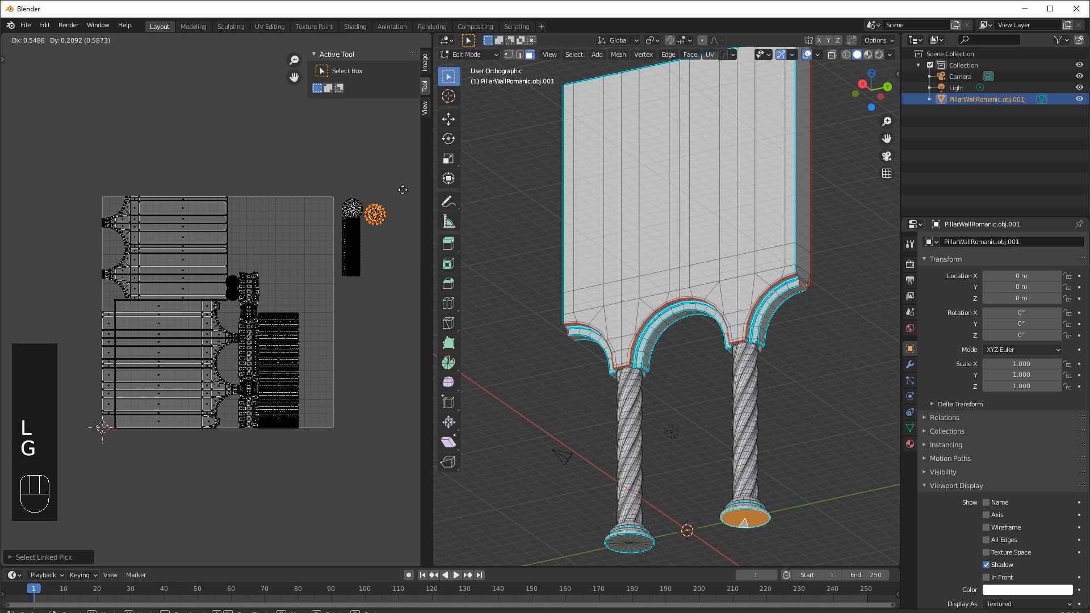
pyautogui.click(405, 189)
# Select the two remaining small disc islands and move them outside the UV square next to the others.
pyautogui.scroll(3, 234, 290)
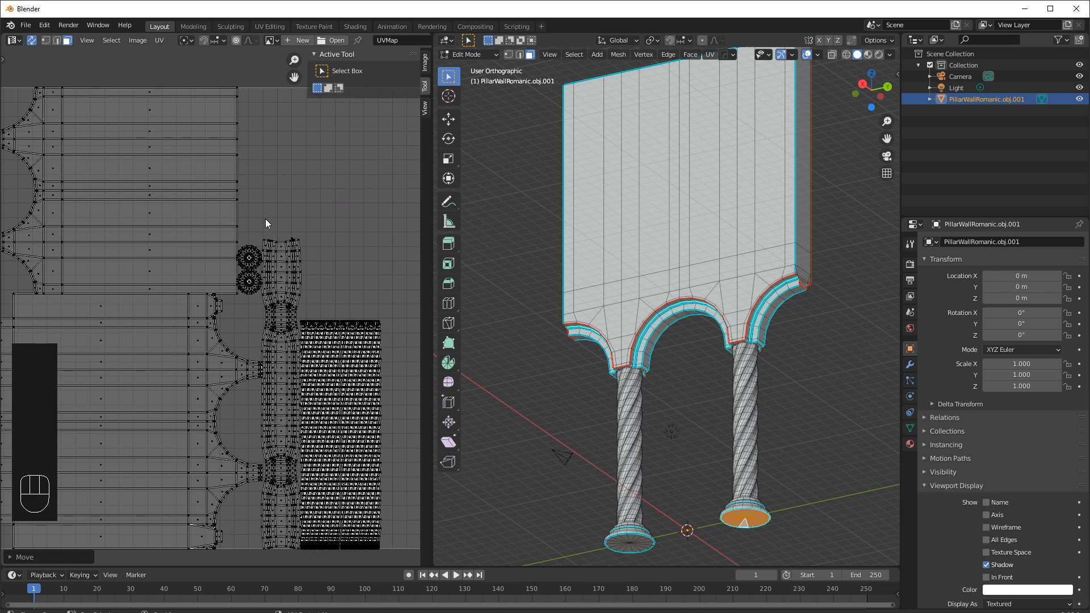
pyautogui.click(268, 172)
pyautogui.press('l')
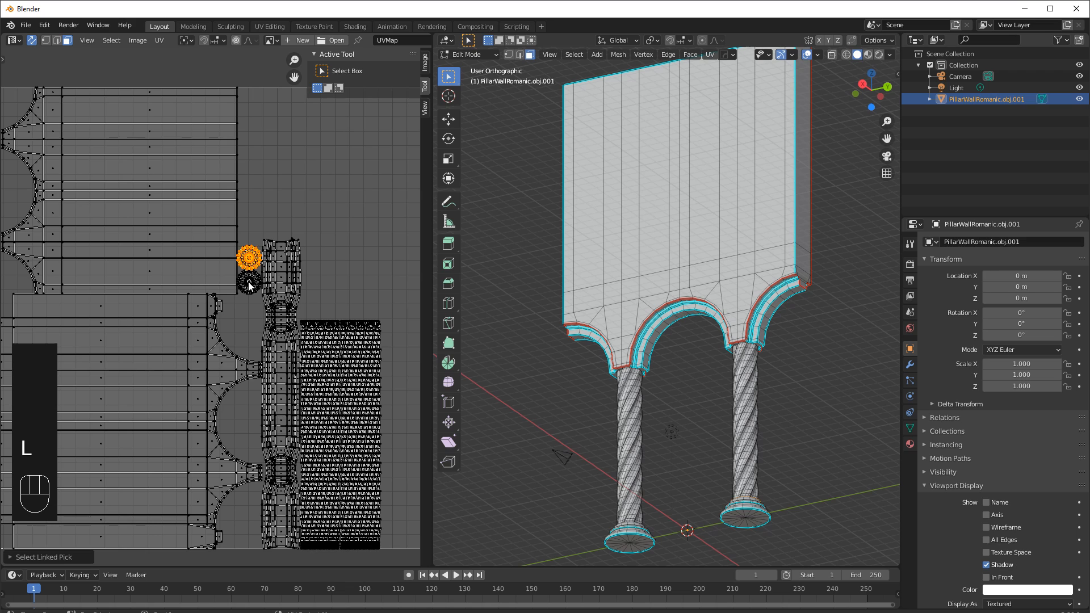
pyautogui.press('l')
pyautogui.scroll(-4, 249, 285)
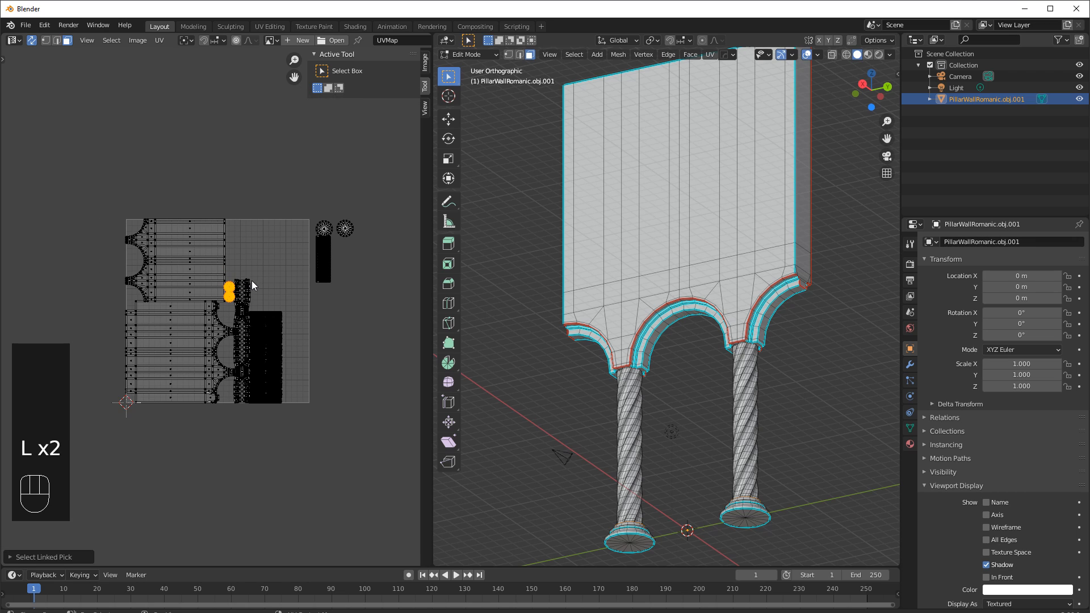
pyautogui.press('g')
pyautogui.click(372, 245)
# Select the arch strip island with linked picking to locate it on the model.
pyautogui.click(318, 327)
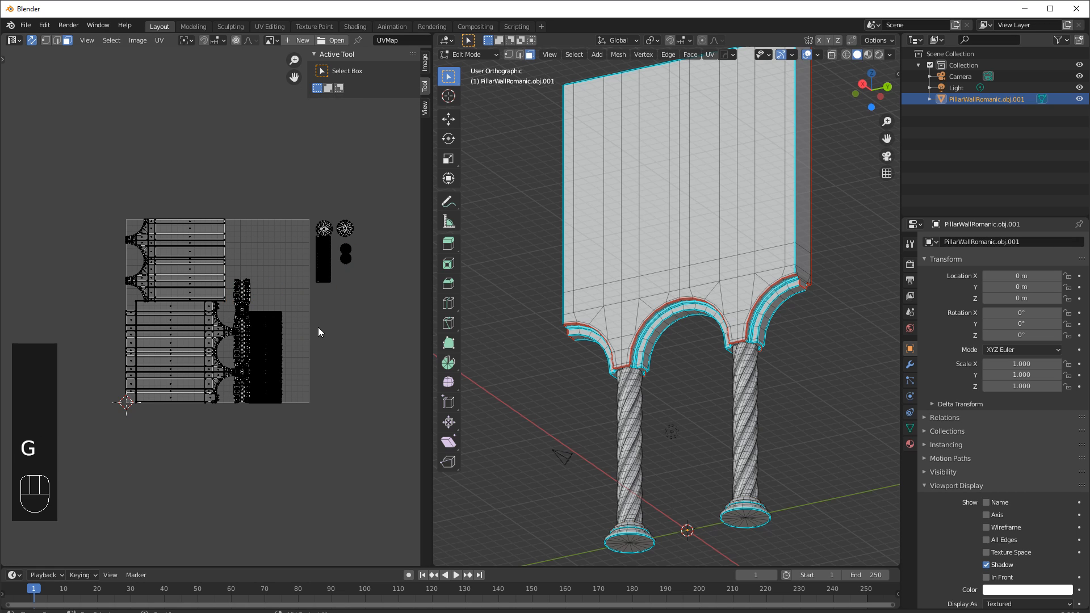
pyautogui.press('l')
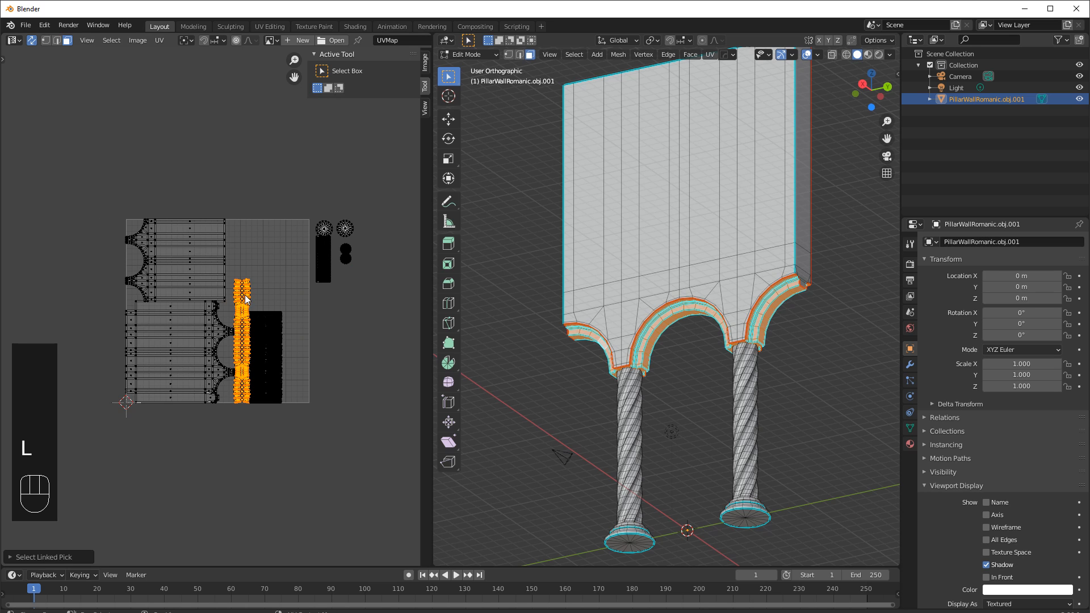
pyautogui.moveTo(676, 267); pyautogui.dragTo(707, 290, button='middle')
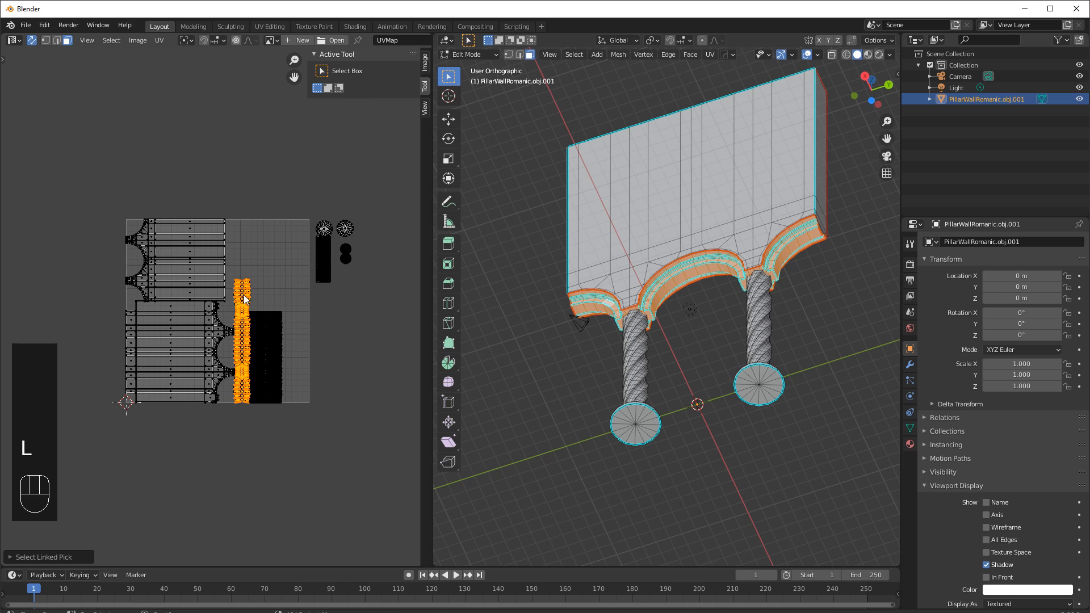
# Box-select the column shaft islands, extend to linked, and scale them up slightly.
pyautogui.click(298, 321)
pyautogui.moveTo(294, 305); pyautogui.dragTo(260, 409)
pyautogui.press('l')
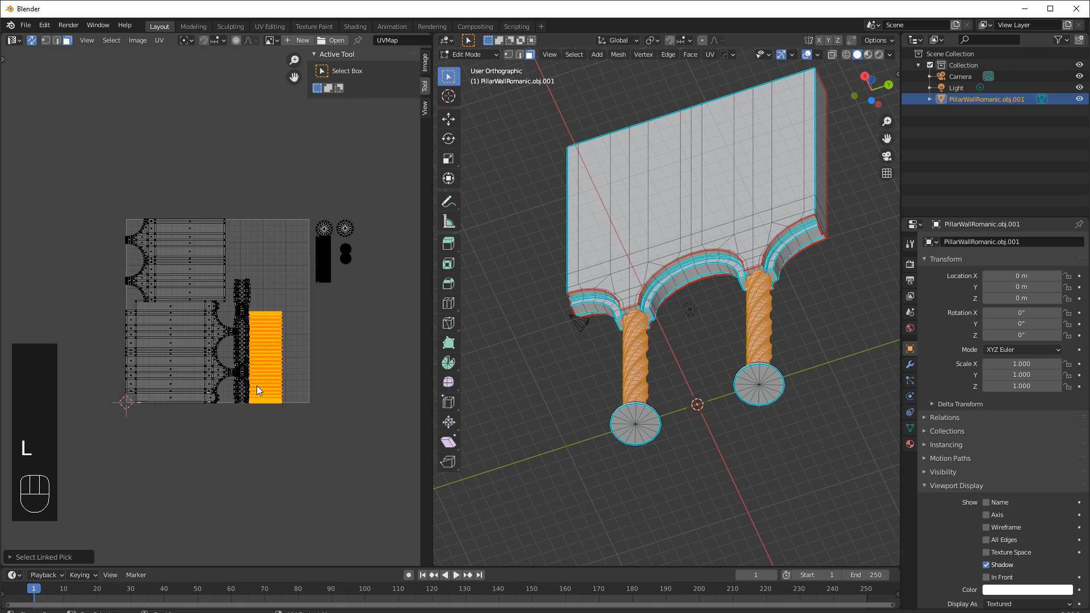
pyautogui.press('s')
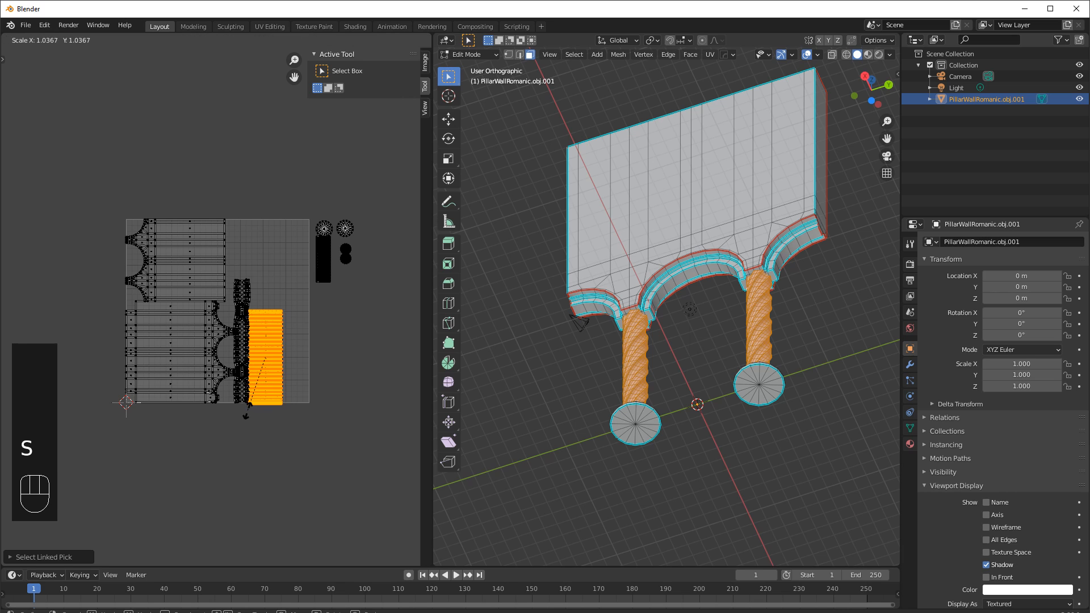
pyautogui.click(236, 439)
# Reposition and rescale the shaft islands to fill the free right side of the UV square.
pyautogui.press('g')
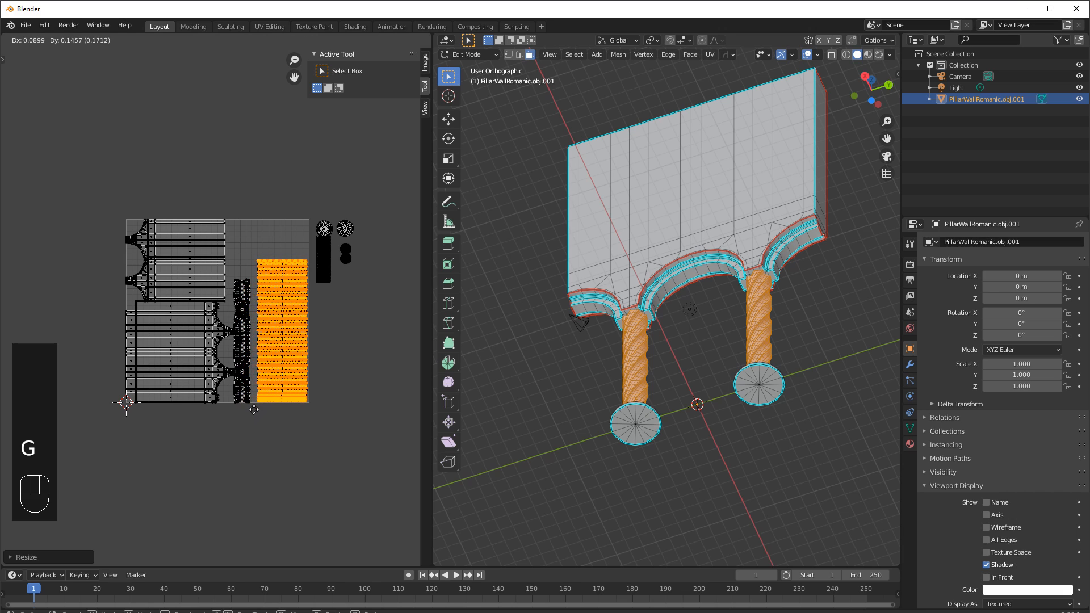
pyautogui.click(254, 412)
pyautogui.press('s')
pyautogui.click(249, 429)
pyautogui.press('g')
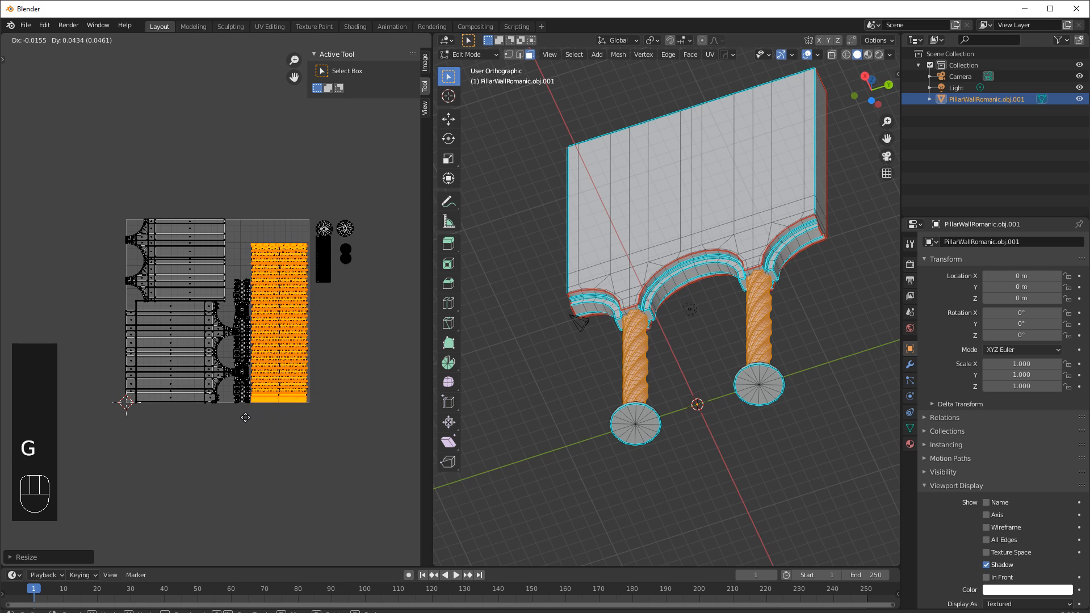
pyautogui.click(247, 423)
pyautogui.scroll(5, 261, 395)
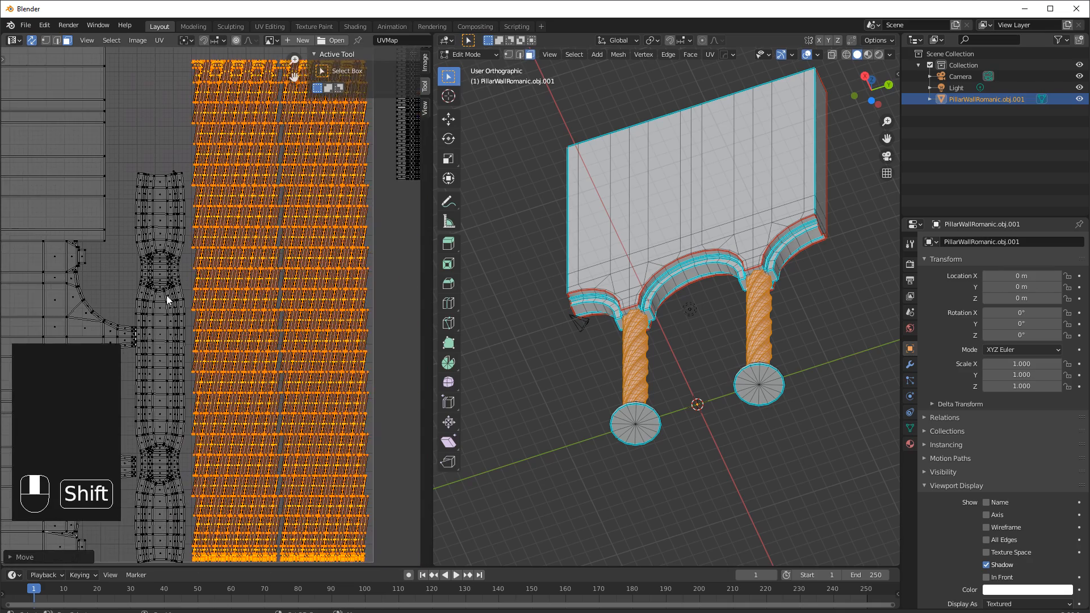
# Nudge the selected column shaft islands slightly upward within the UV square.
pyautogui.moveTo(291, 373); pyautogui.dragTo(298, 329, button='middle')
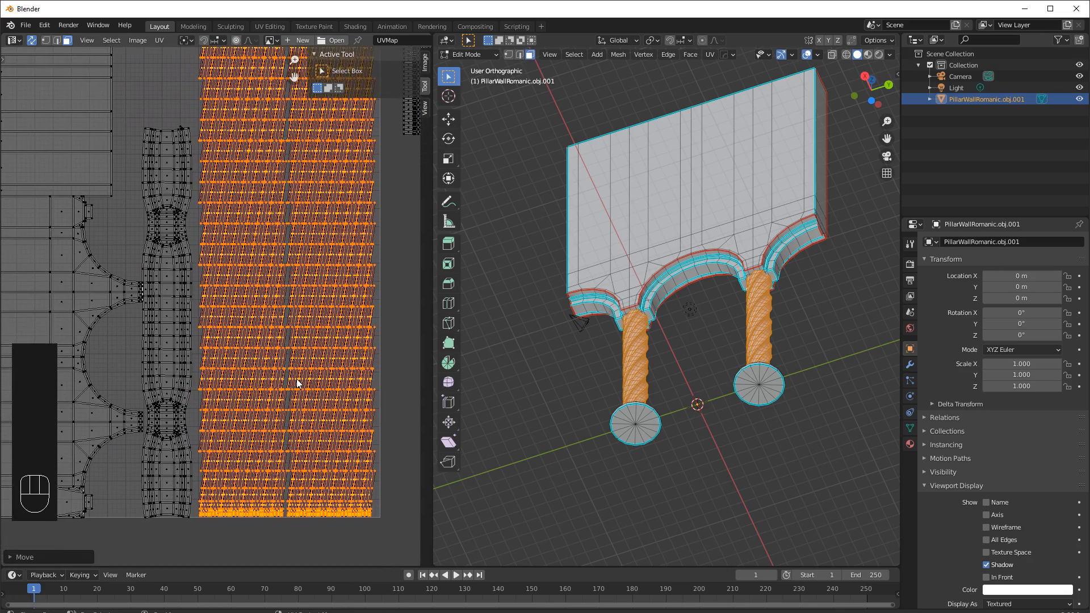
pyautogui.press('g')
pyautogui.click(305, 347)
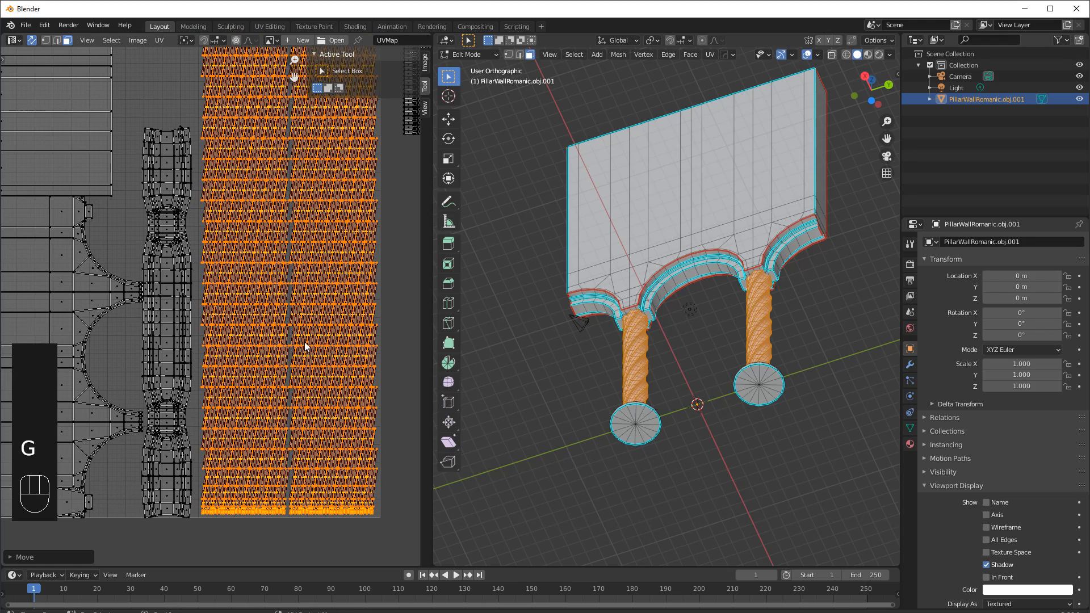
# Select the narrow strip island with linked picking, move it beside the wall islands, and scale it to fit the gap.
pyautogui.scroll(-3, 295, 386)
pyautogui.click(298, 324)
pyautogui.keyDown('shift'); pyautogui.moveTo(256, 307); pyautogui.dragTo(311, 360, button='middle'); pyautogui.keyUp('shift')
pyautogui.moveTo(377, 363); pyautogui.dragTo(352, 299)
pyautogui.press('l')
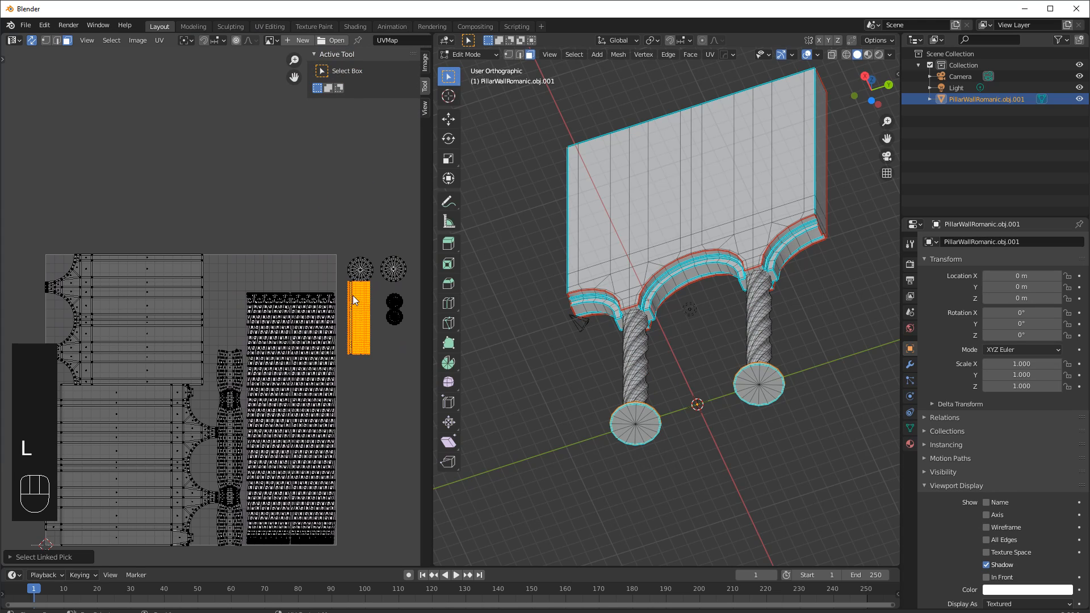
pyautogui.press('g')
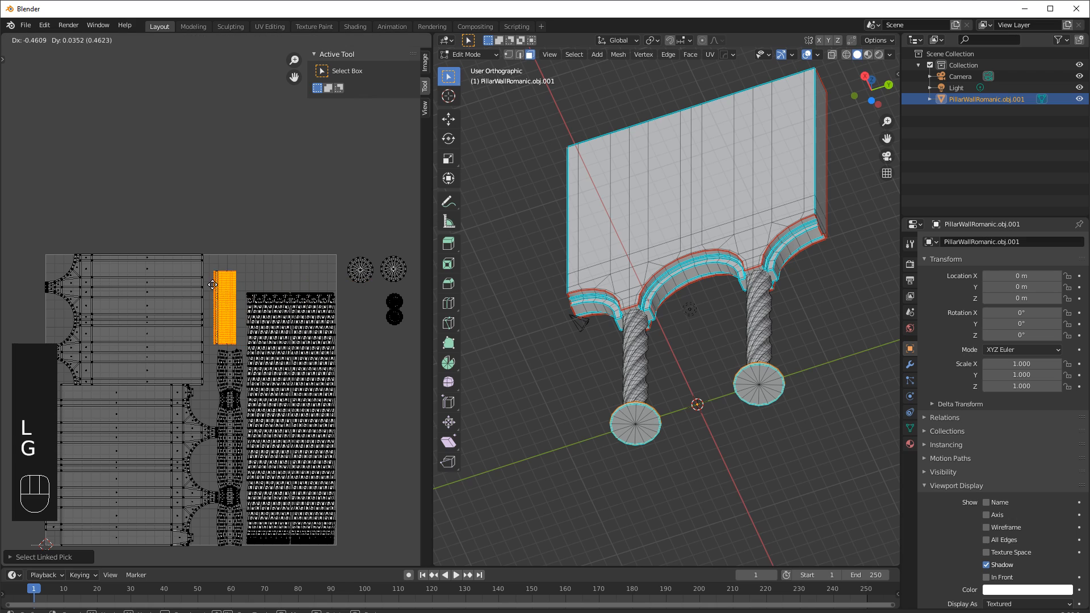
pyautogui.click(221, 283)
pyautogui.press('s')
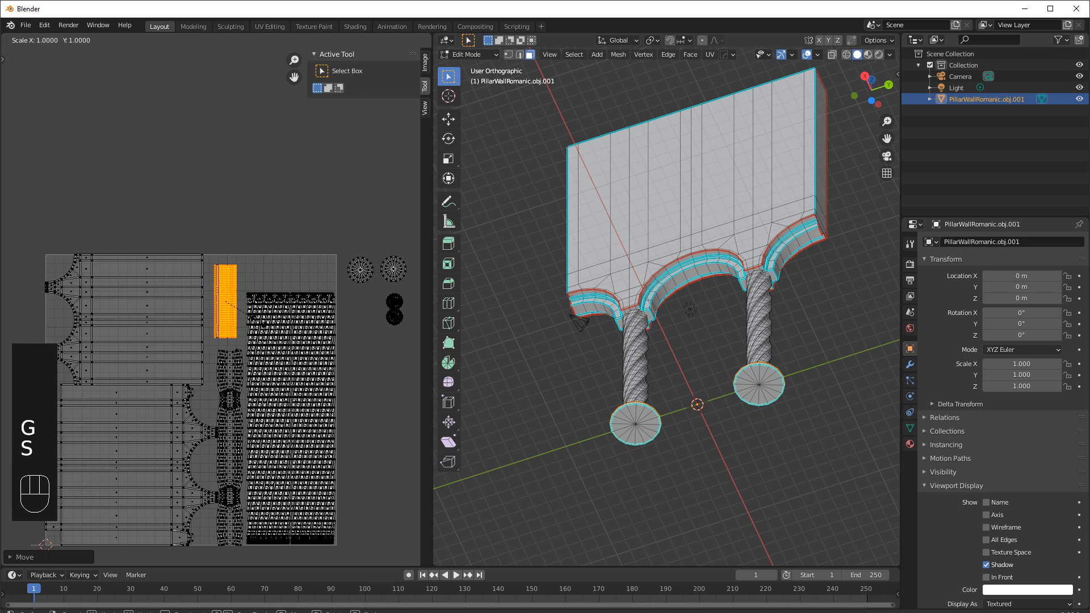
pyautogui.click(263, 332)
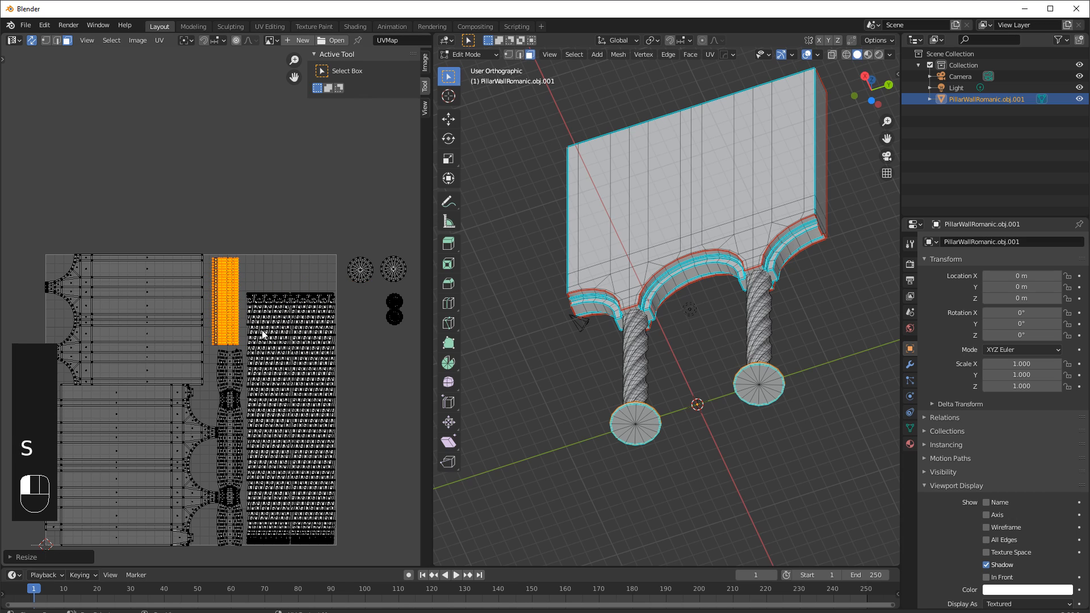
# Box-select the two ringed disc islands and move them into the top of the UV square beside the strip.
pyautogui.click(301, 203)
pyautogui.moveTo(408, 251); pyautogui.dragTo(347, 285)
pyautogui.press('g')
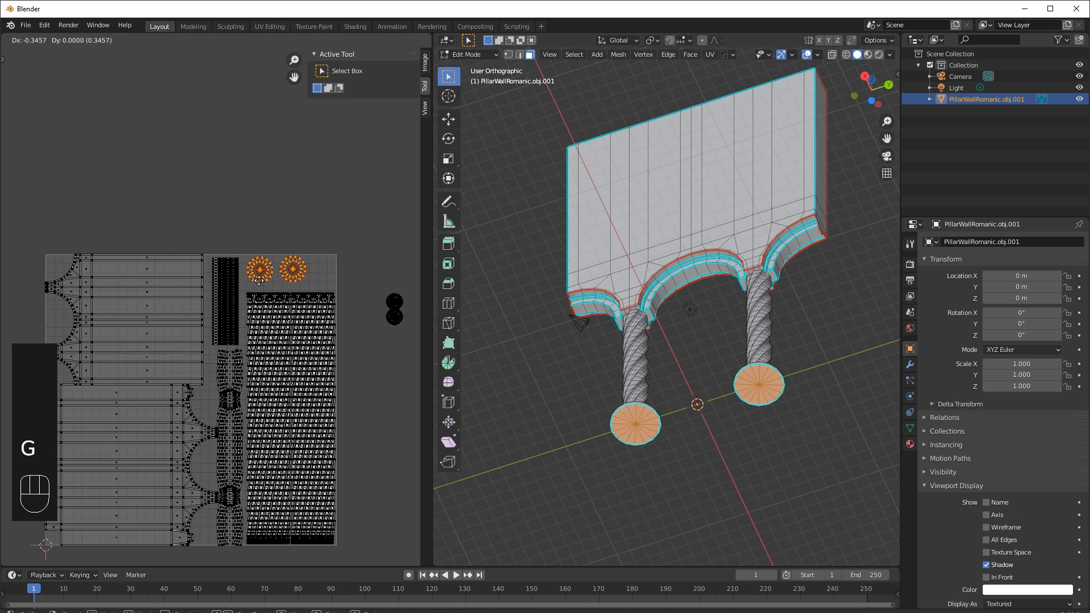
pyautogui.click(337, 262)
# Box-select the two solid disc islands and move them into the top-right corner of the UV square.
pyautogui.click(331, 256)
pyautogui.moveTo(404, 289); pyautogui.dragTo(372, 338)
pyautogui.press('g')
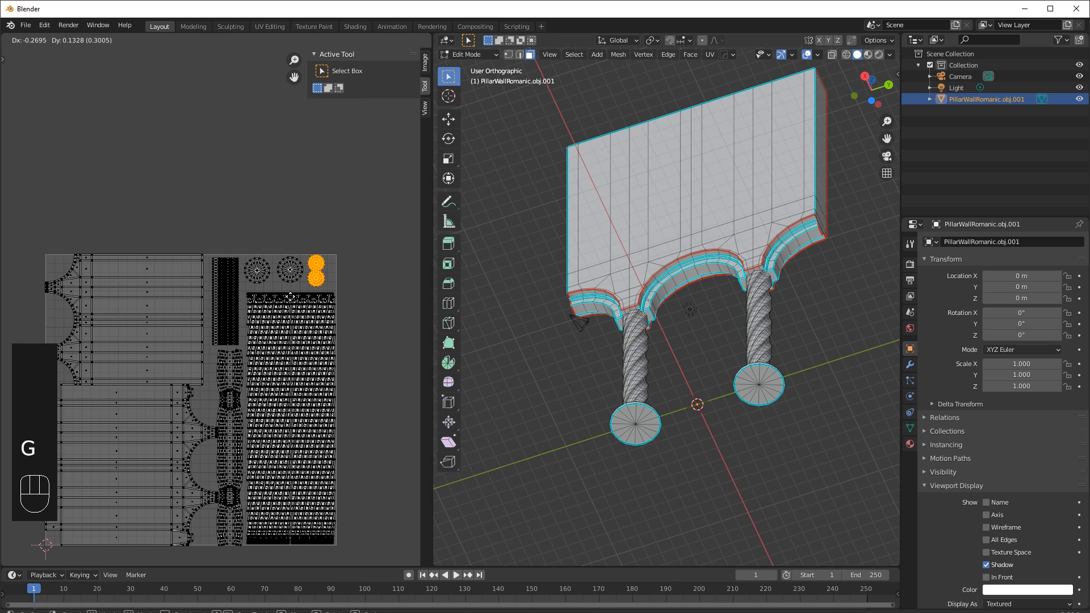
pyautogui.click(288, 299)
# Orbit and zoom the 3D view to inspect the column bases and shafts.
pyautogui.moveTo(679, 331); pyautogui.dragTo(692, 373, button='middle')
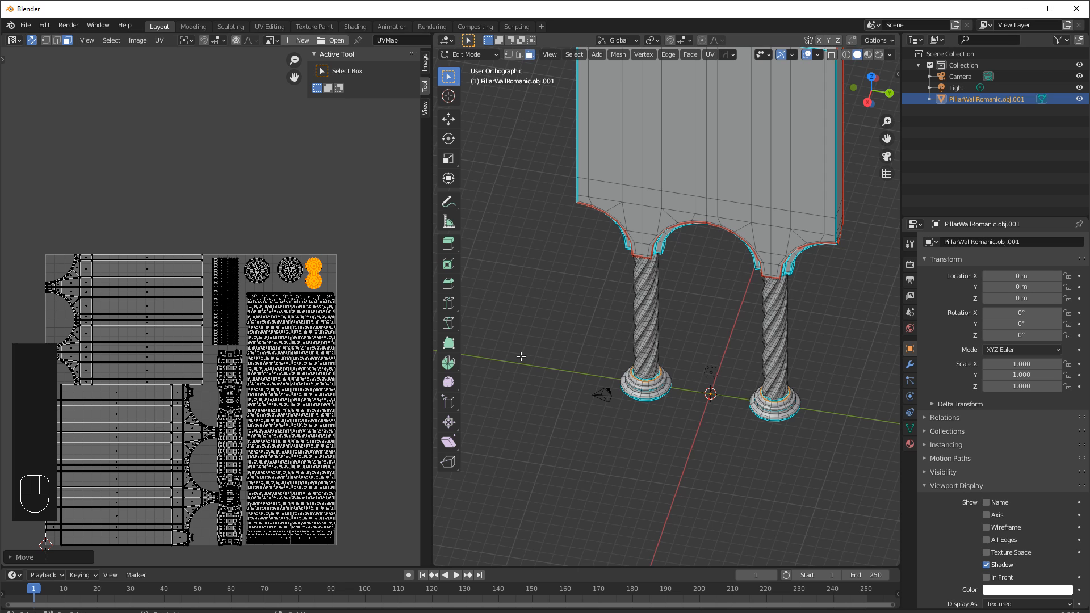
pyautogui.scroll(4, 659, 372)
pyautogui.keyDown('shift'); pyautogui.moveTo(649, 439); pyautogui.dragTo(643, 359, button='middle'); pyautogui.keyUp('shift')
pyautogui.scroll(3, 698, 339)
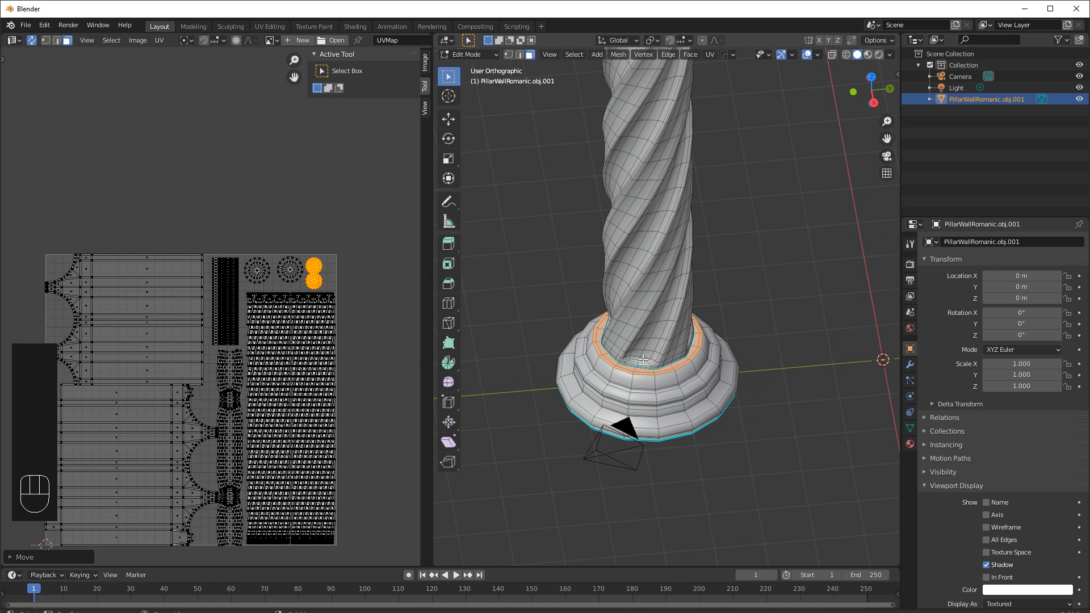
pyautogui.scroll(-6, 701, 363)
pyautogui.keyDown('shift'); pyautogui.moveTo(699, 360); pyautogui.dragTo(549, 361, button='middle'); pyautogui.keyUp('shift')
pyautogui.click(549, 361)
pyautogui.moveTo(654, 374); pyautogui.dragTo(594, 328, button='middle')
pyautogui.keyDown('shift'); pyautogui.moveTo(635, 291); pyautogui.dragTo(651, 353, button='middle'); pyautogui.keyUp('shift')
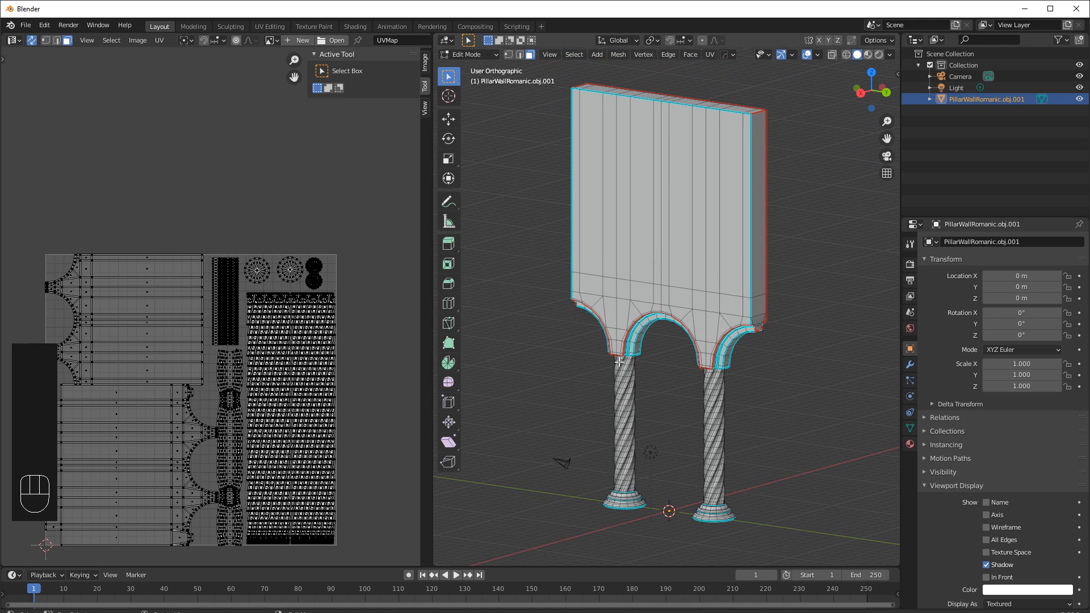
# Open an image in the UV editor, browsing from the recent Wood folder up to the PHOTO_Textures folder.
pyautogui.keyDown('shift'); pyautogui.moveTo(172, 214); pyautogui.dragTo(197, 157, button='middle'); pyautogui.keyUp('shift')
pyautogui.click(159, 41)
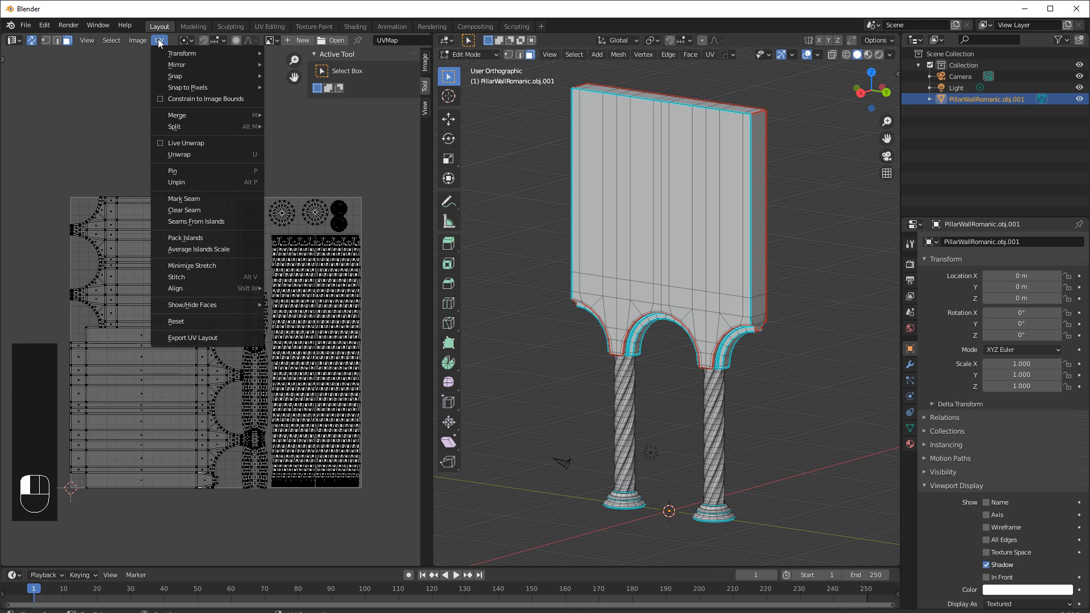
pyautogui.moveTo(148, 45)
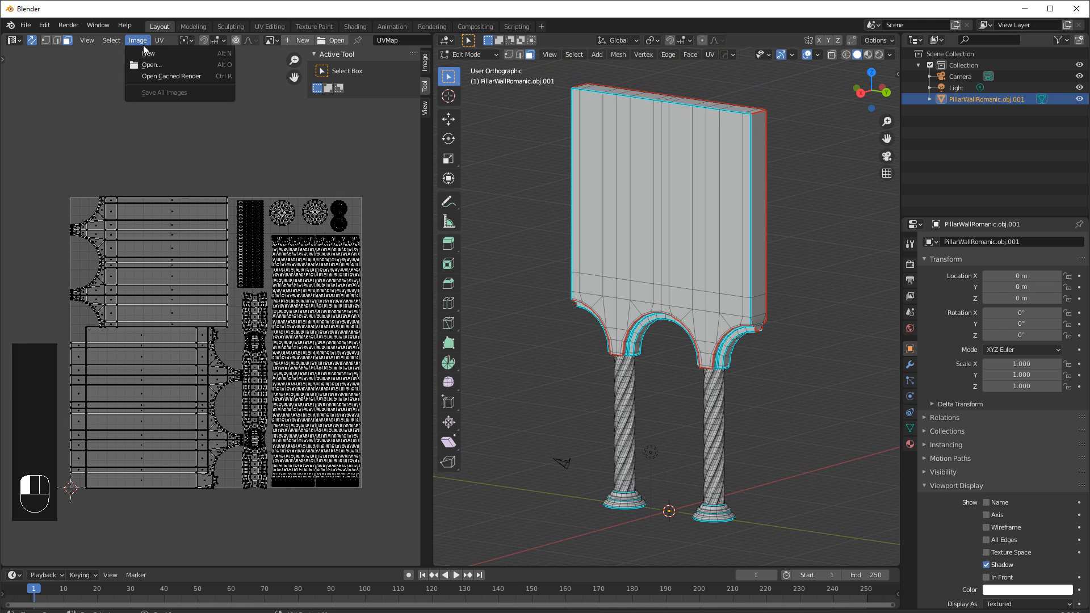
pyautogui.click(148, 65)
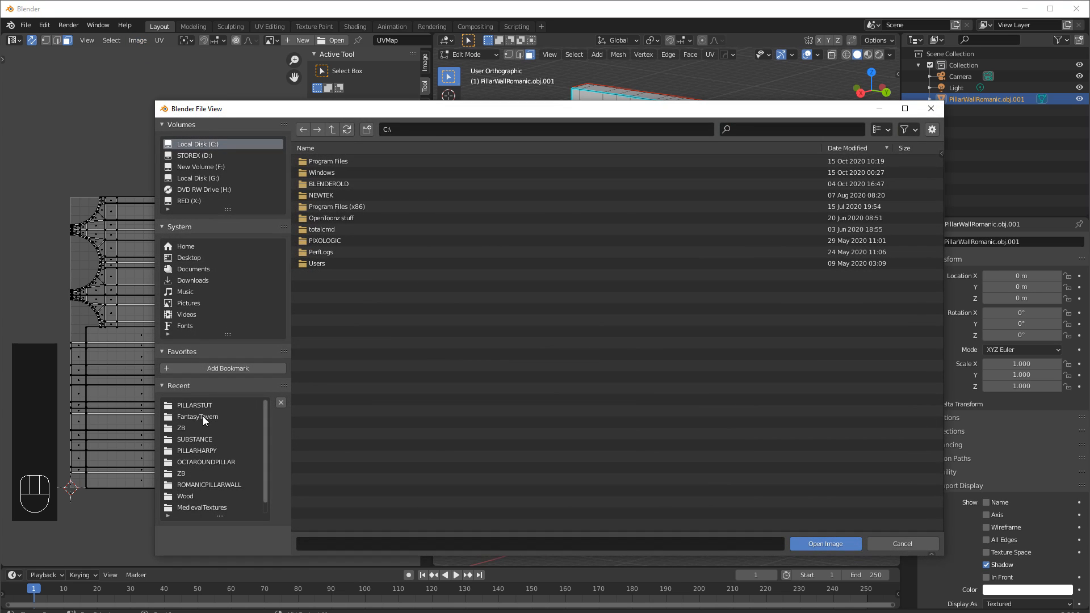
pyautogui.scroll(-1, 193, 495)
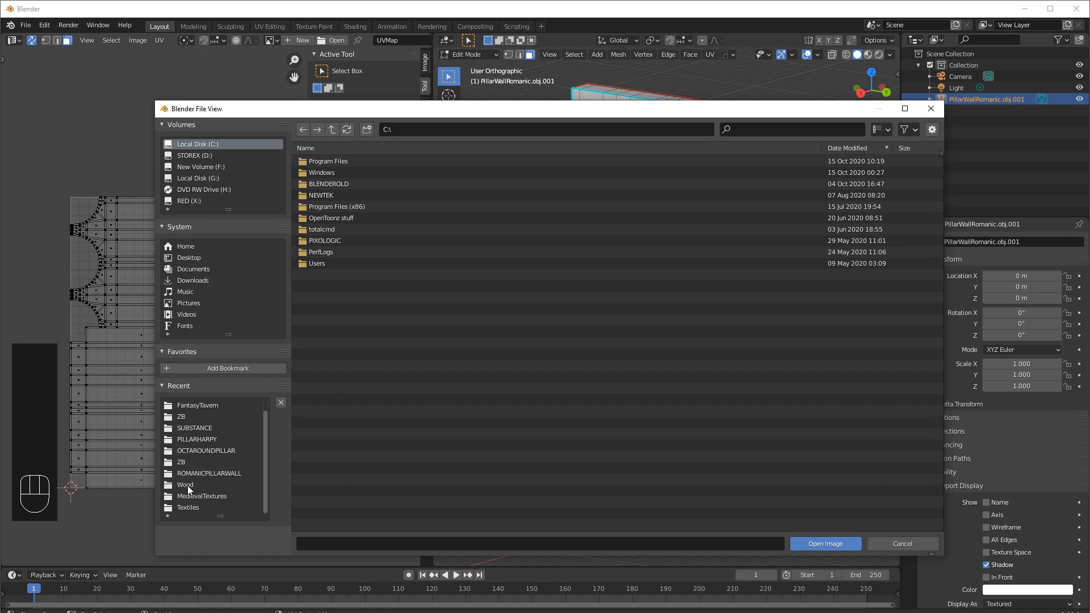
pyautogui.click(188, 486)
pyautogui.click(333, 130)
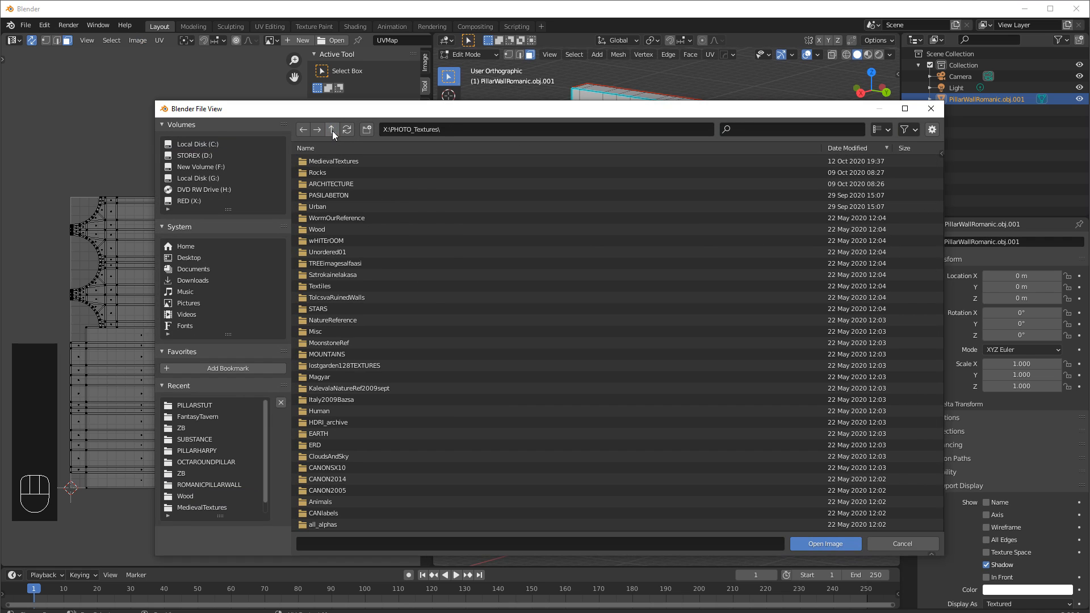
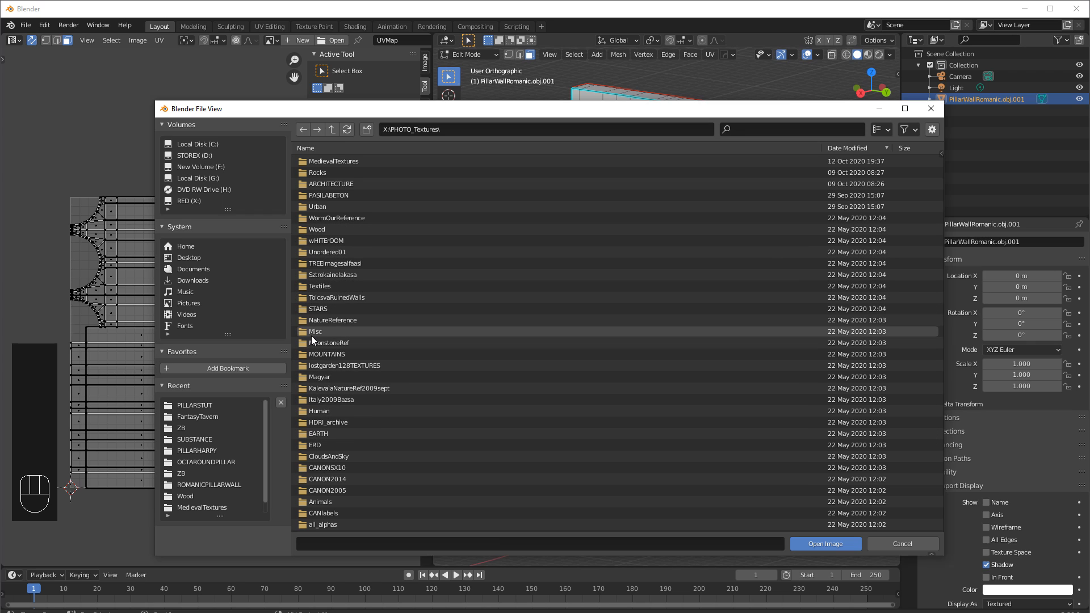
# Open the Rocks folder and switch the file browser to show thumbnails.
pyautogui.click(318, 173)
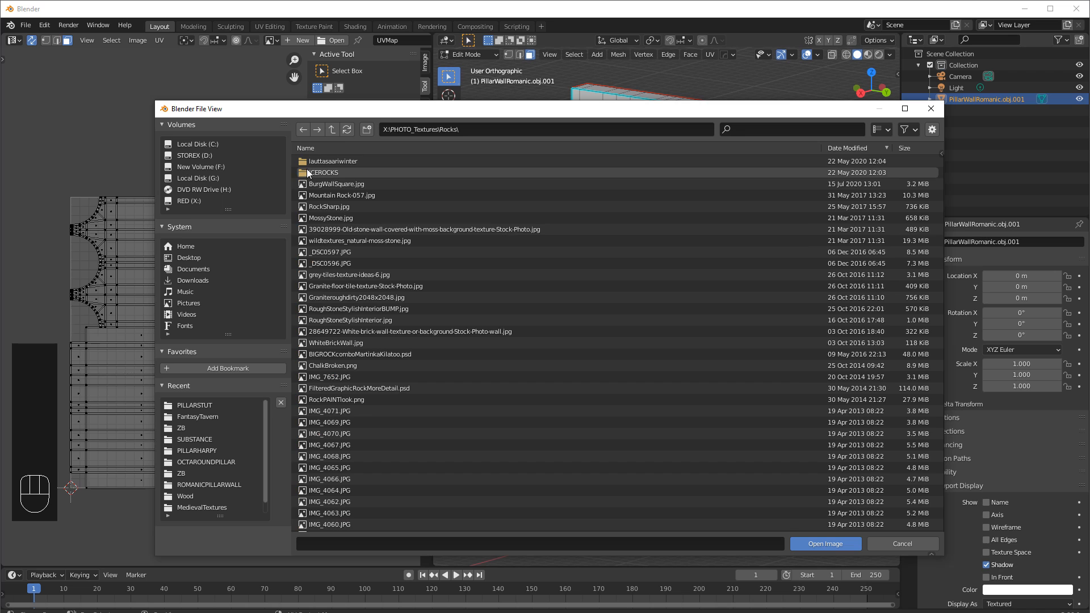
pyautogui.click(882, 129)
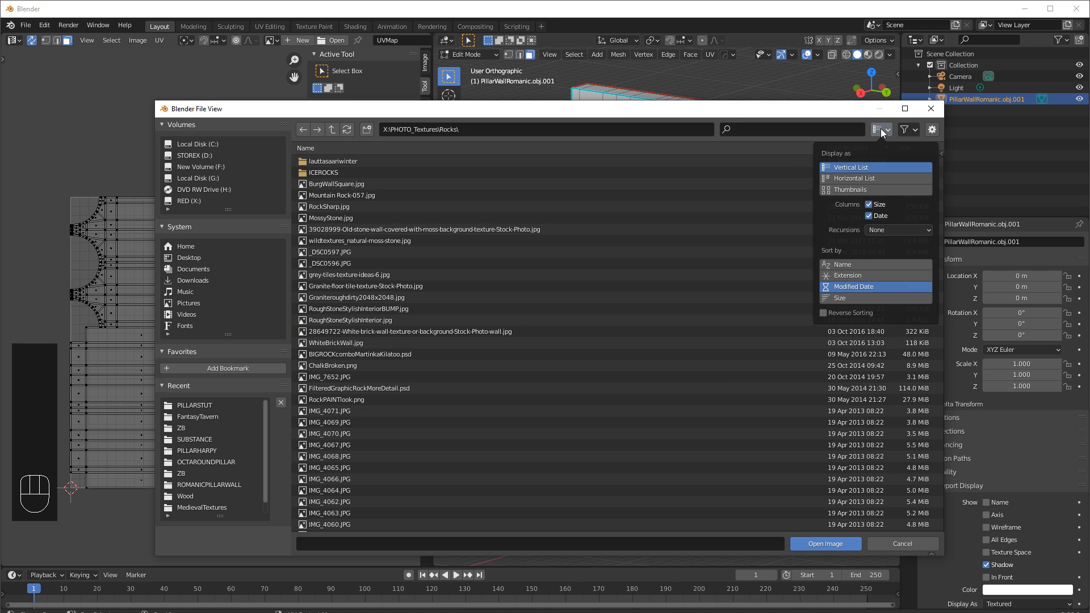
pyautogui.click(858, 191)
# Browse the stone textures and open StoneWall04.jpg as the UV editor image.
pyautogui.scroll(-8, 559, 254)
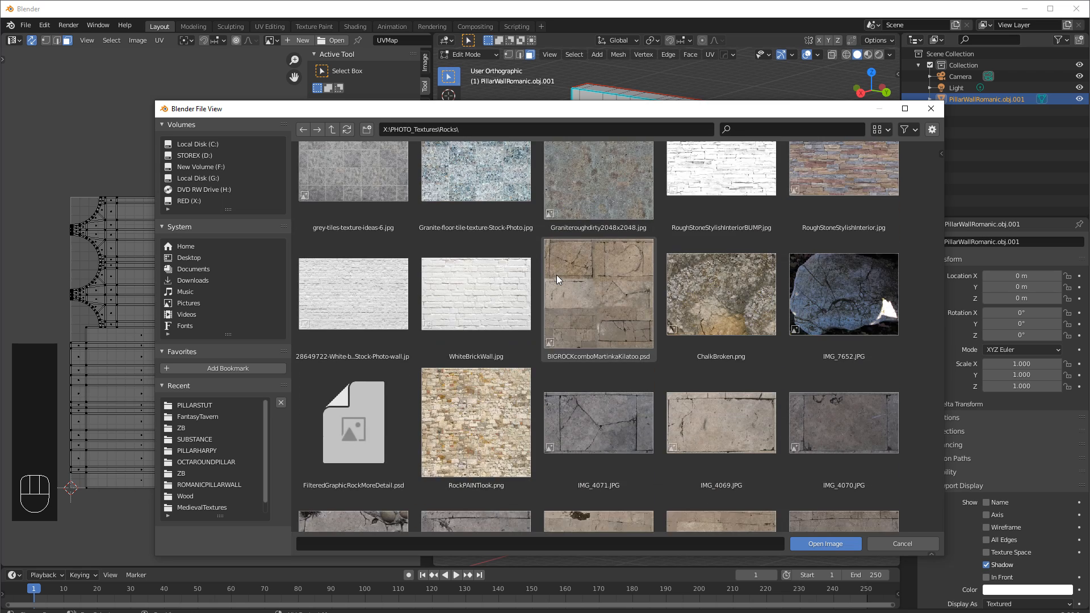
pyautogui.scroll(-12, 556, 275)
pyautogui.scroll(-4, 556, 275)
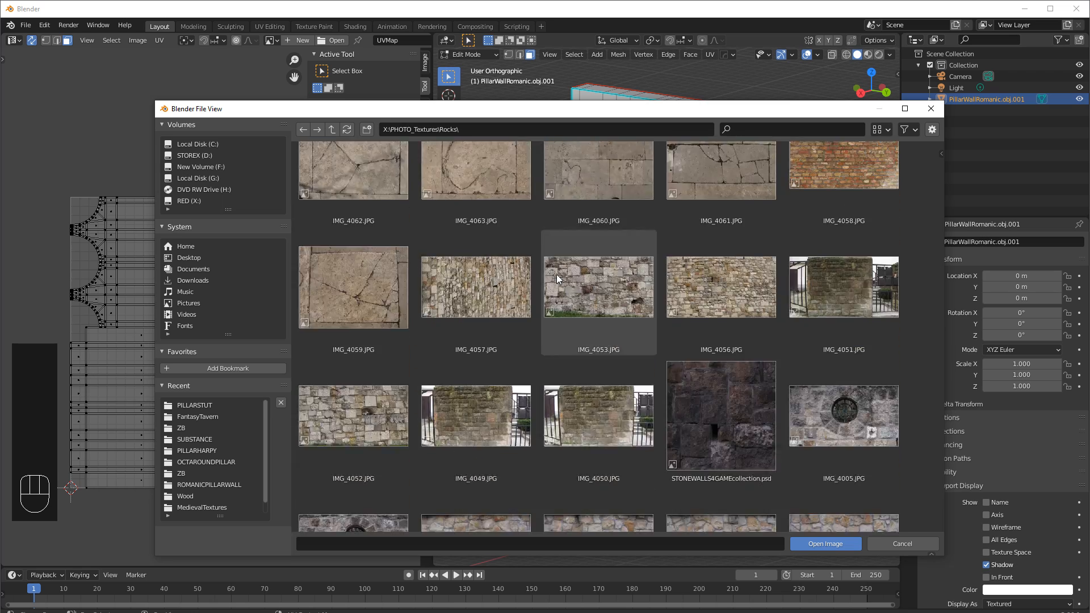
pyautogui.scroll(-15, 556, 277)
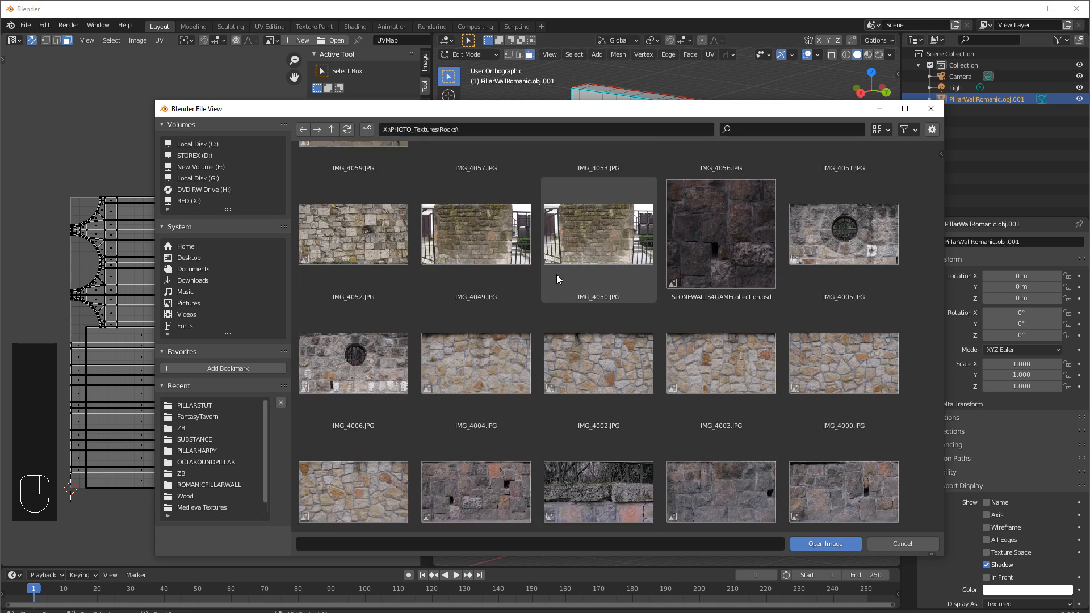
pyautogui.scroll(-20, 557, 278)
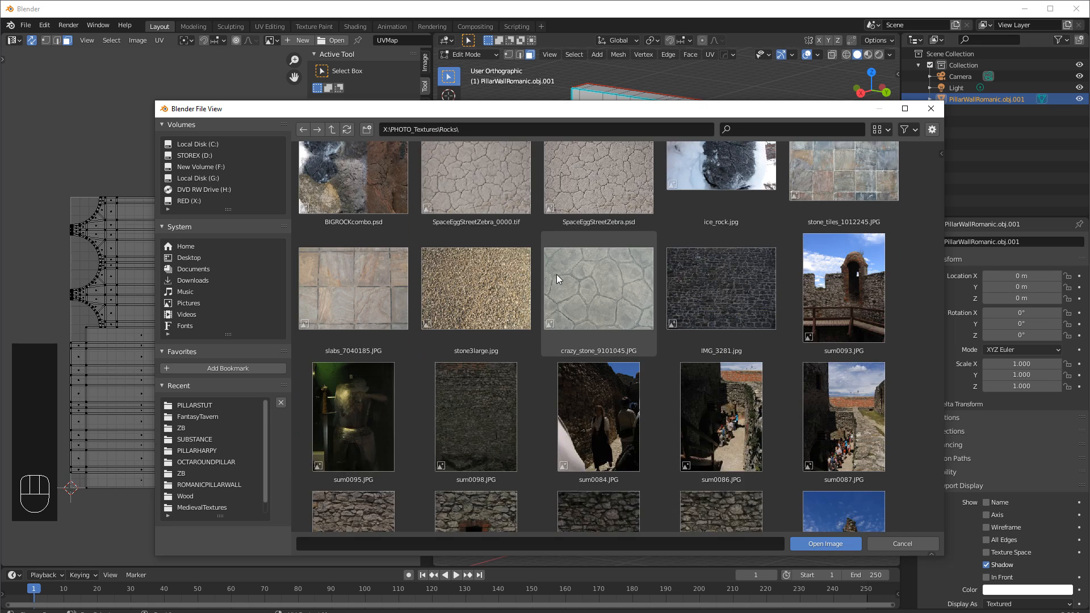
pyautogui.scroll(-8, 557, 278)
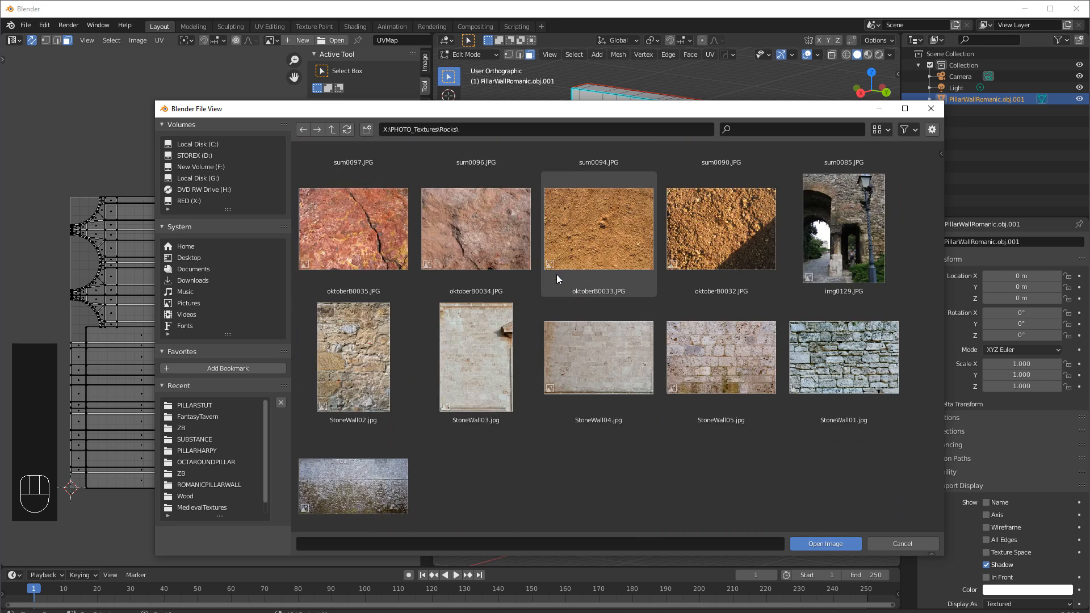
pyautogui.click(726, 355)
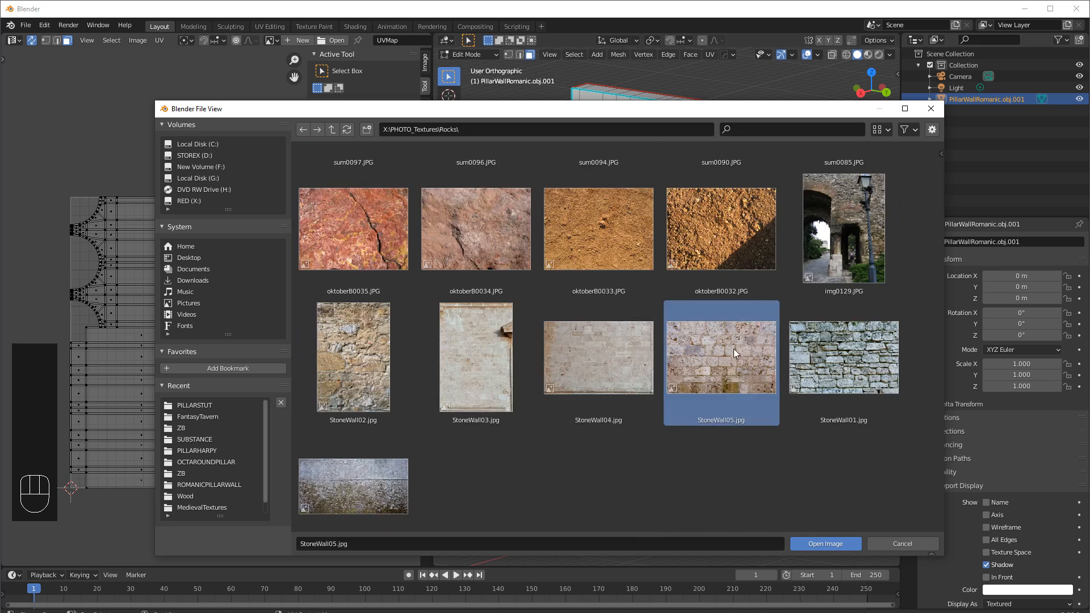
pyautogui.click(607, 360)
pyautogui.click(822, 544)
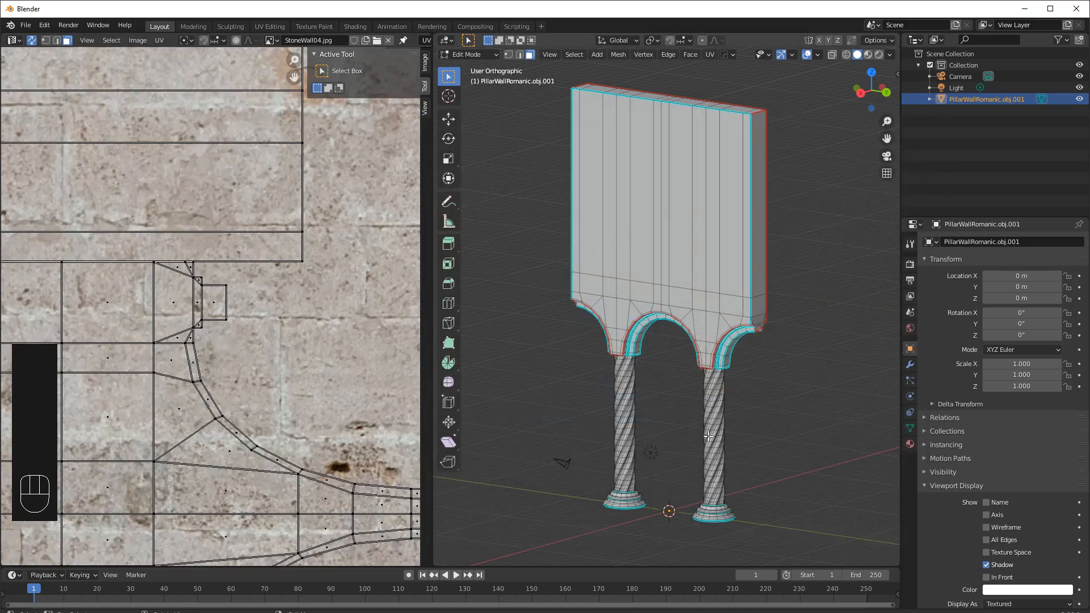
# Enlarge the lower area and turn it into the Shader Editor showing the wall's material.
pyautogui.scroll(-10, 308, 366)
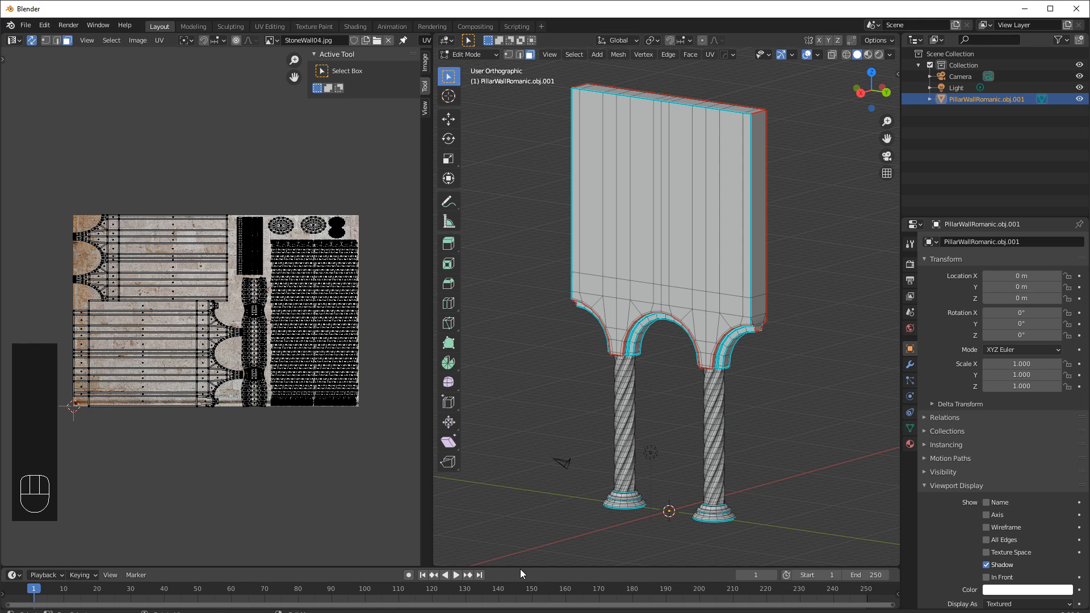
pyautogui.moveTo(519, 568); pyautogui.dragTo(223, 308)
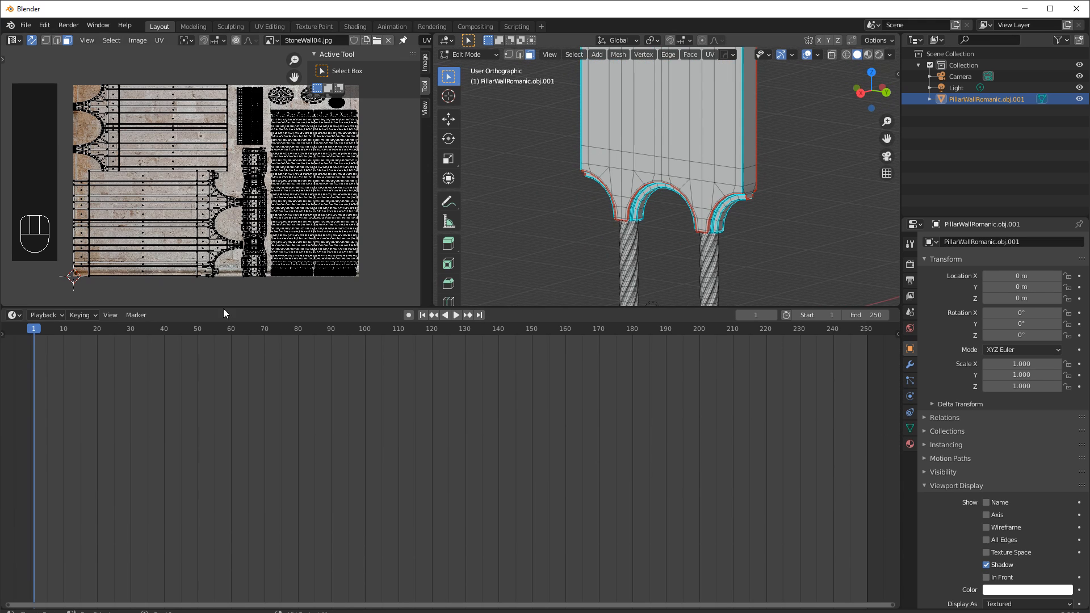
pyautogui.click(14, 314)
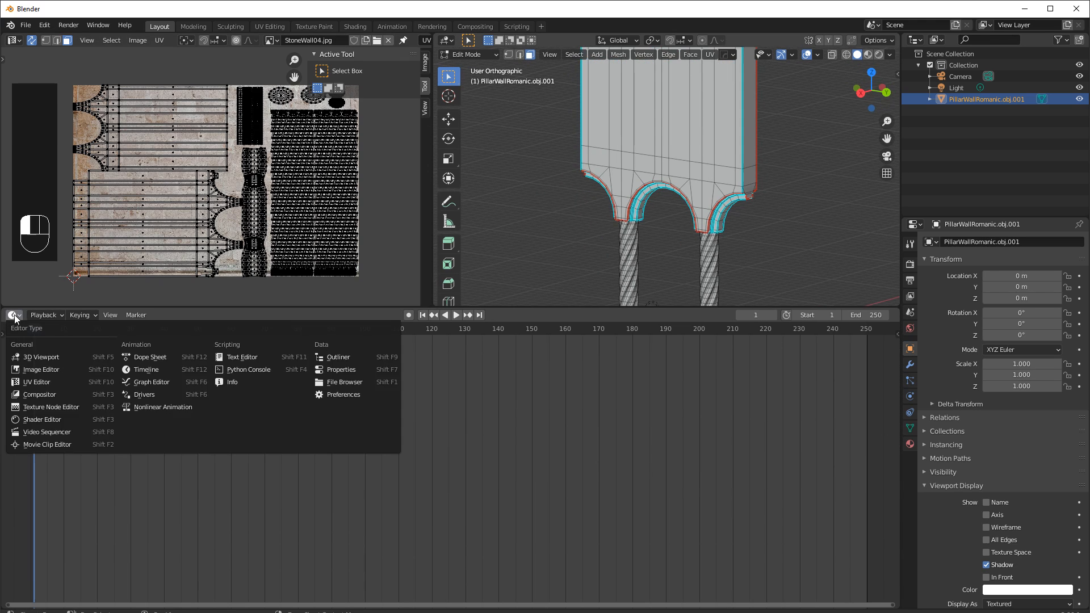
pyautogui.click(39, 419)
pyautogui.scroll(6, 377, 446)
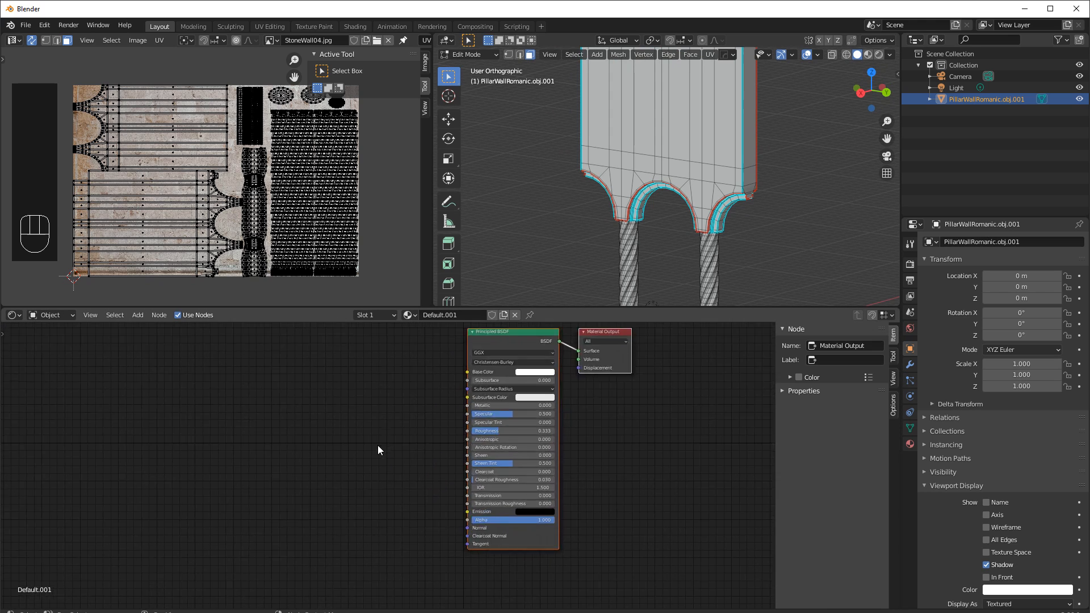
# Add an Image Texture node and link its Color to the Principled BSDF's Base Color.
pyautogui.moveTo(397, 420); pyautogui.dragTo(377, 452, button='middle')
pyautogui.moveTo(132, 316); pyautogui.dragTo(149, 345)
pyautogui.moveTo(155, 379)
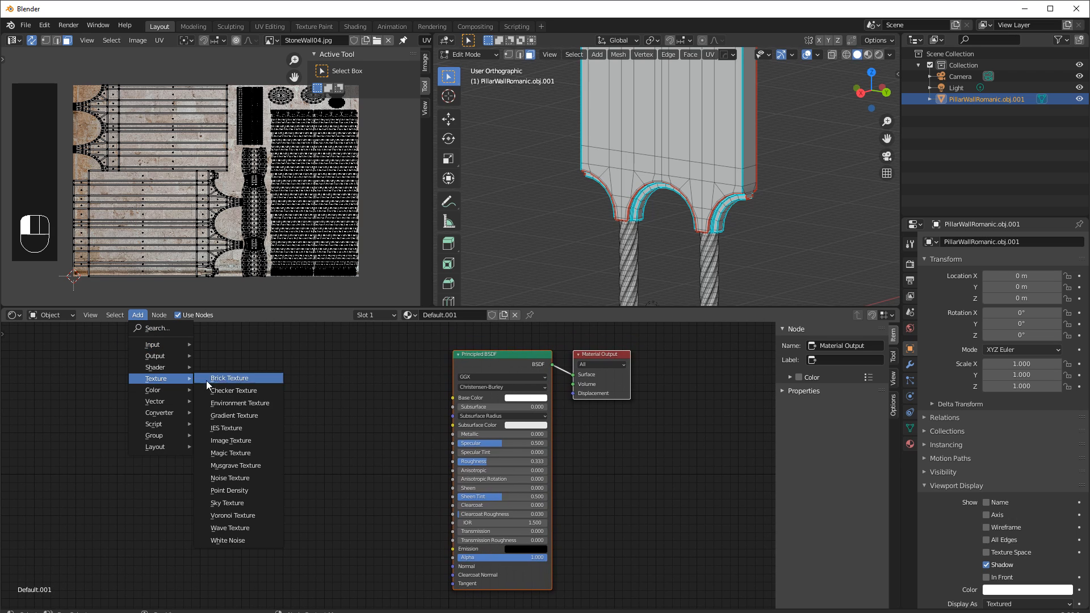
pyautogui.click(236, 437)
pyautogui.click(284, 349)
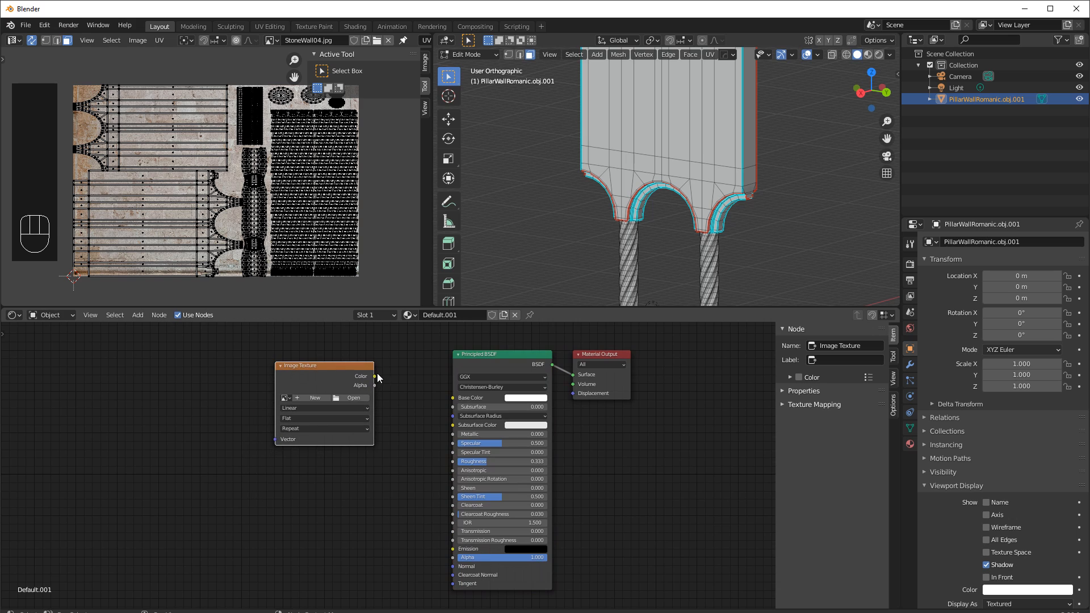
pyautogui.moveTo(376, 377); pyautogui.dragTo(454, 398)
# Assign StoneWall04.jpg to the Image Texture node.
pyautogui.scroll(6, 245, 402)
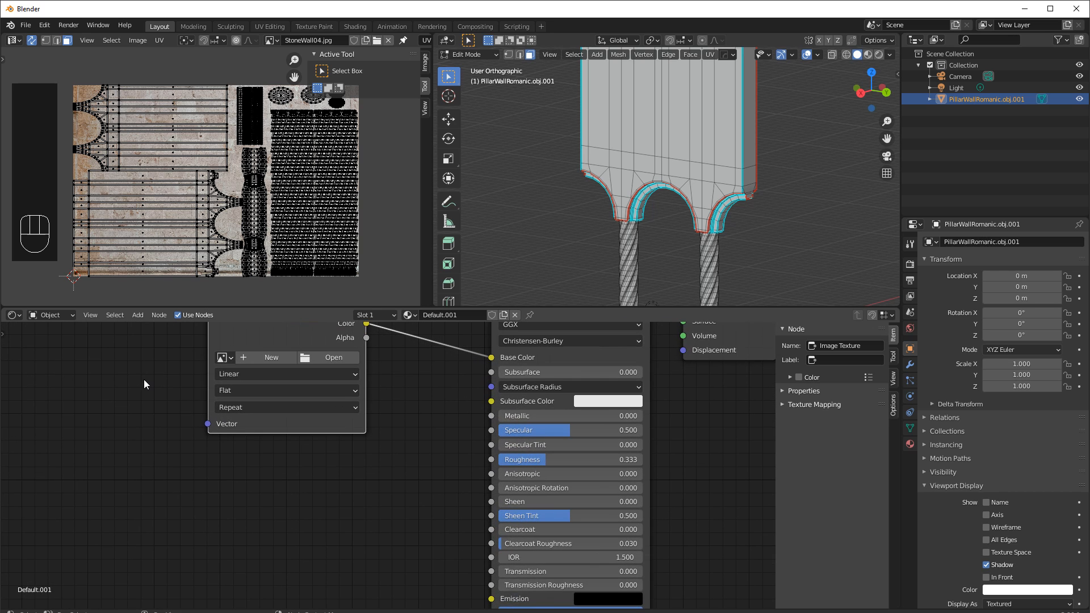
pyautogui.keyDown('shift'); pyautogui.moveTo(163, 389); pyautogui.dragTo(319, 464, button='middle'); pyautogui.keyUp('shift')
pyautogui.scroll(3, 358, 465)
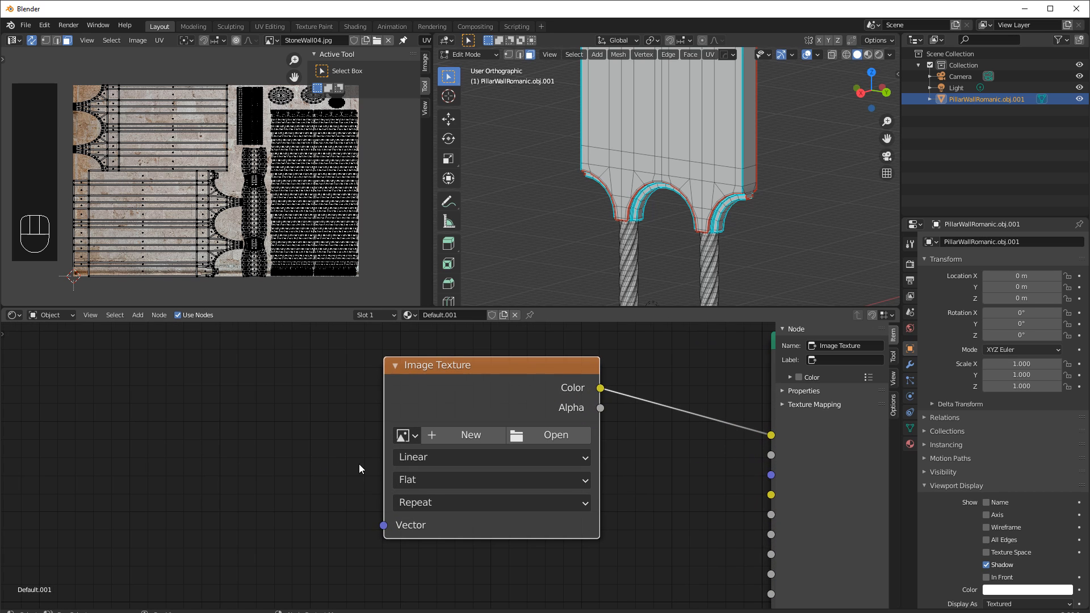
pyautogui.click(407, 435)
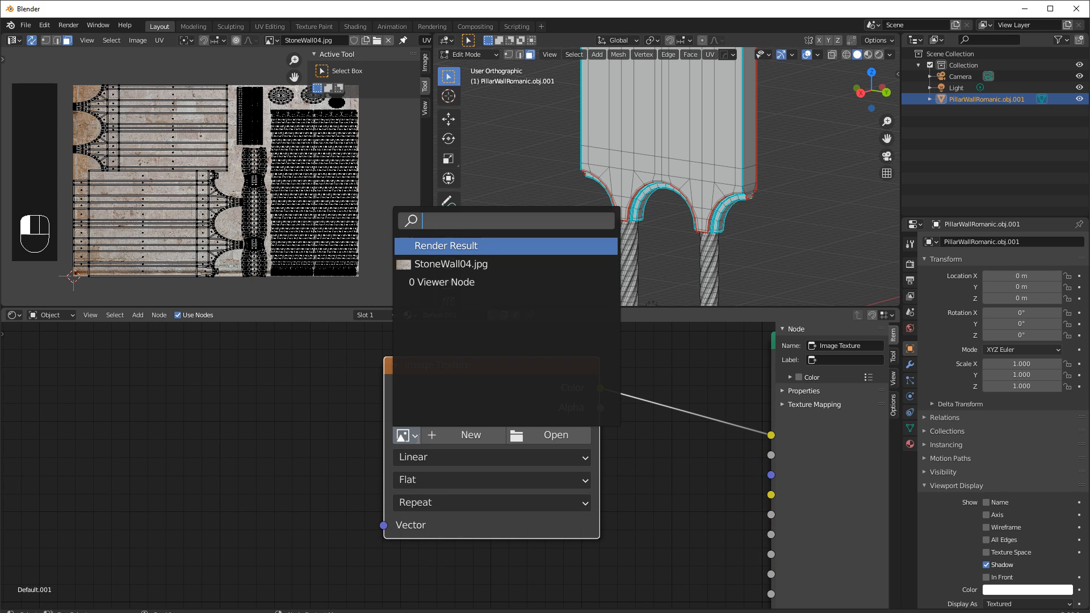
pyautogui.click(443, 265)
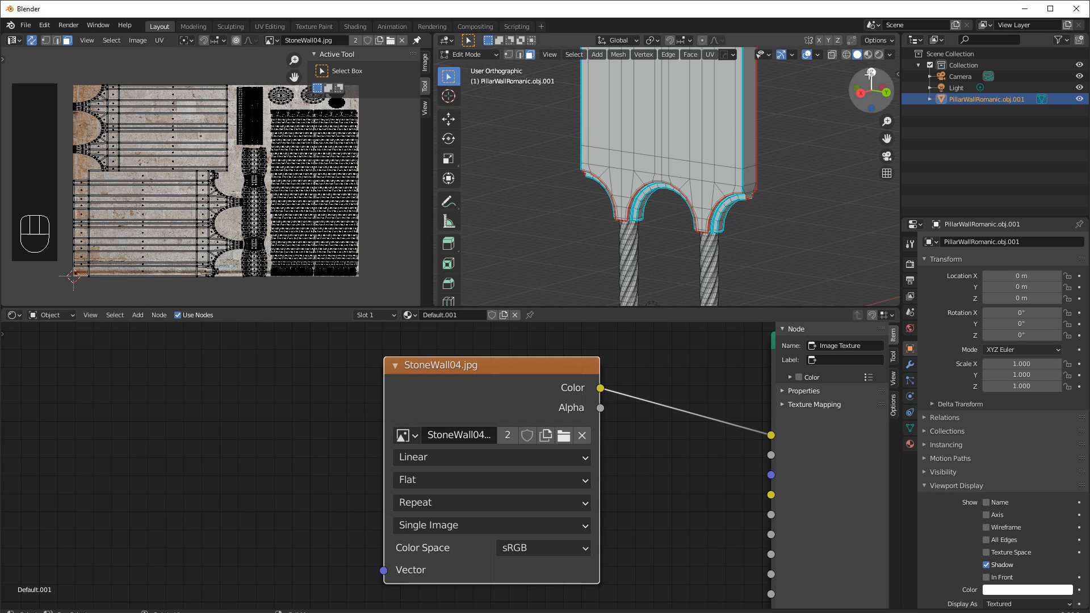
# Switch the 3D view to Material Preview shading and leave Edit Mode.
pyautogui.click(878, 55)
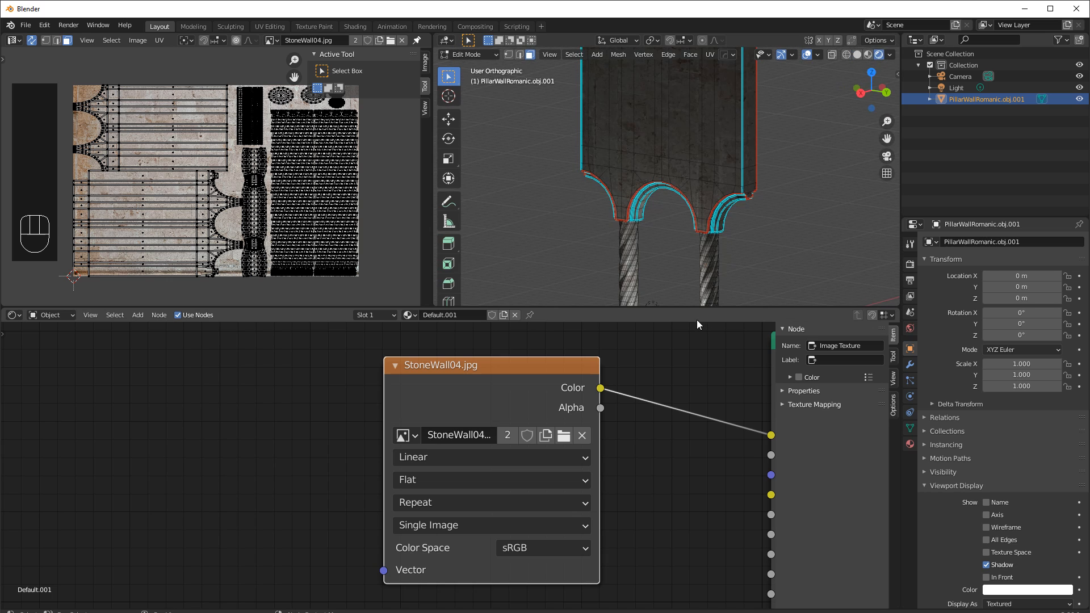
pyautogui.press('Tab')
pyautogui.moveTo(778, 233); pyautogui.dragTo(621, 223, button='middle')
# Select the Light and move it about 7 m X, 5.3 m Y and 20 m Z away.
pyautogui.click(957, 88)
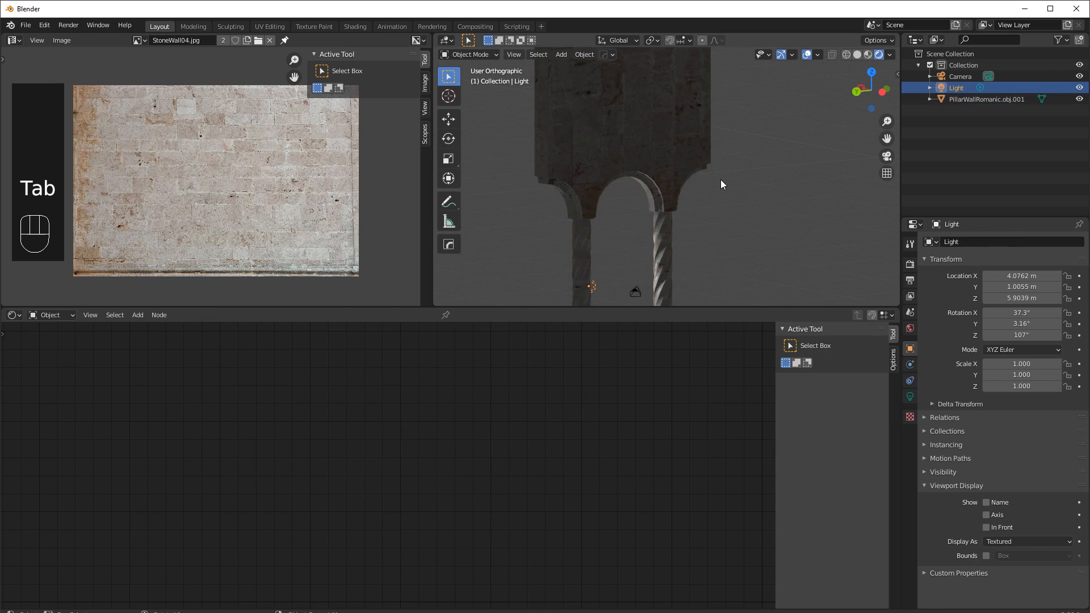
pyautogui.scroll(-4, 687, 229)
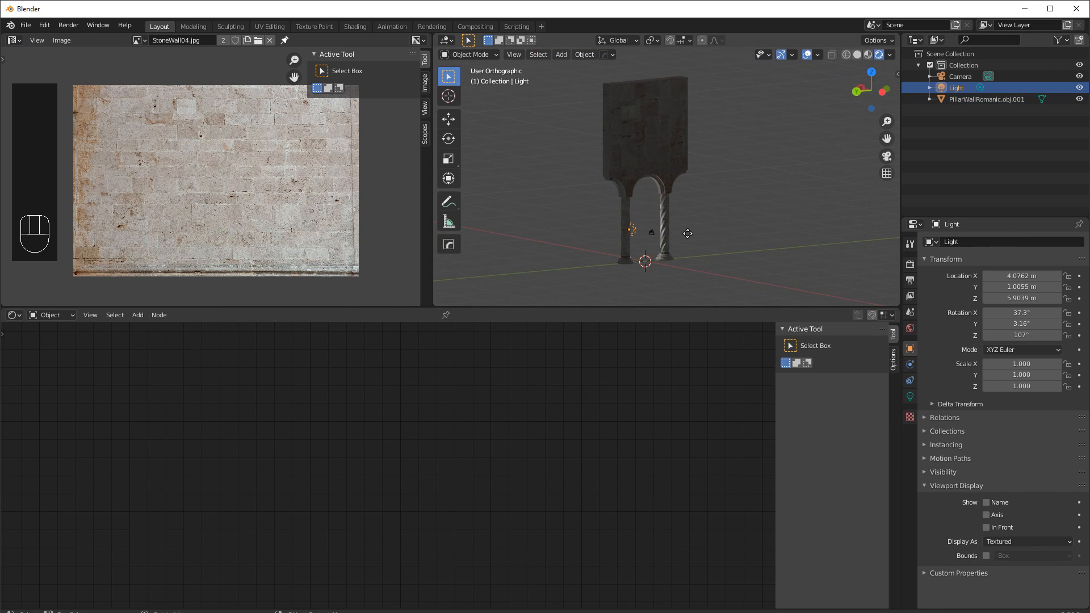
pyautogui.press('g')
pyautogui.click(619, 156)
pyautogui.moveTo(619, 156); pyautogui.dragTo(747, 155, button='middle')
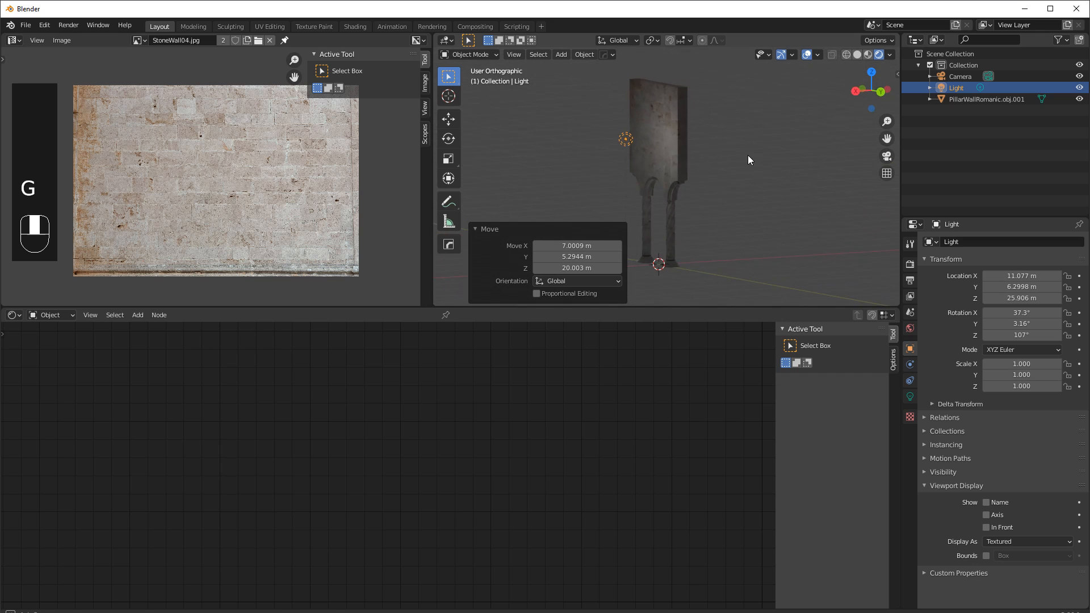
# Change the light to a Sun with a strength of 5.
pyautogui.click(910, 397)
pyautogui.click(984, 291)
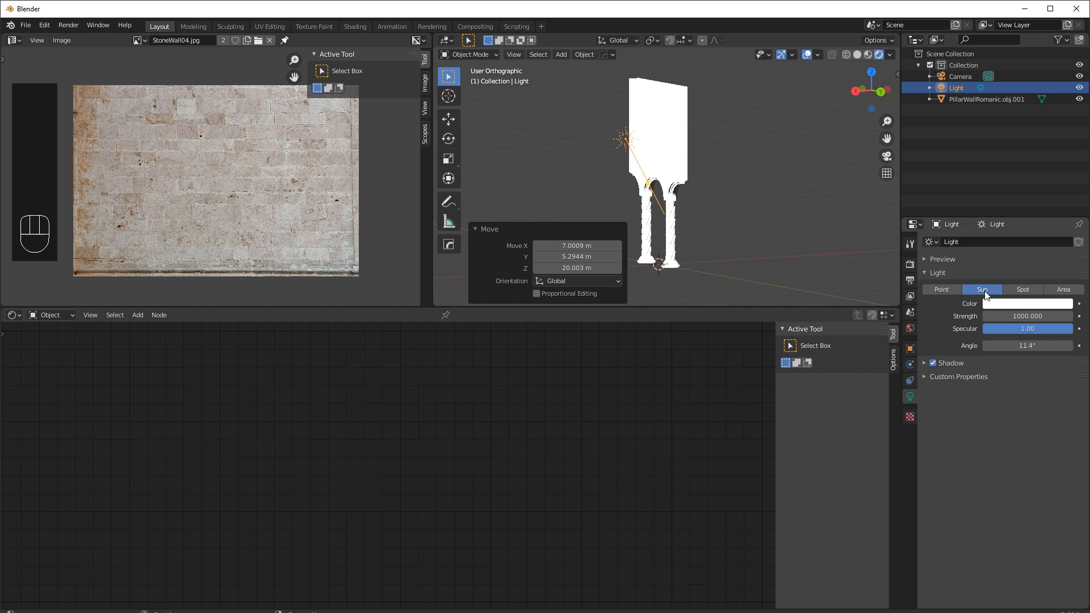
pyautogui.click(1017, 315)
pyautogui.write('5')
pyautogui.press('Return')
# Orbit and zoom the 3D view to inspect the textured wall and columns.
pyautogui.scroll(3, 666, 154)
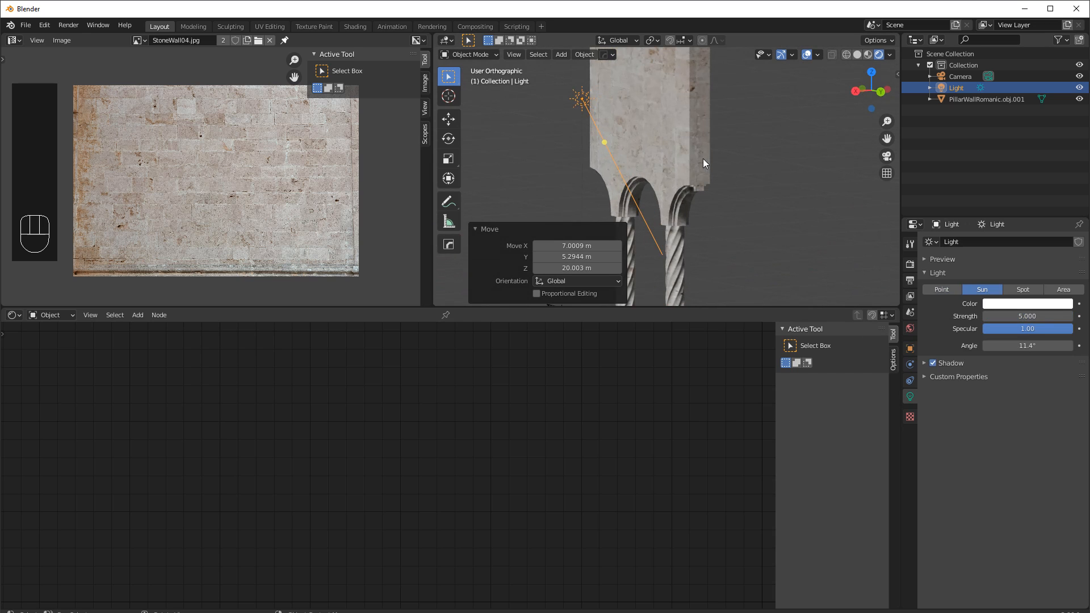
pyautogui.moveTo(687, 308); pyautogui.dragTo(659, 437)
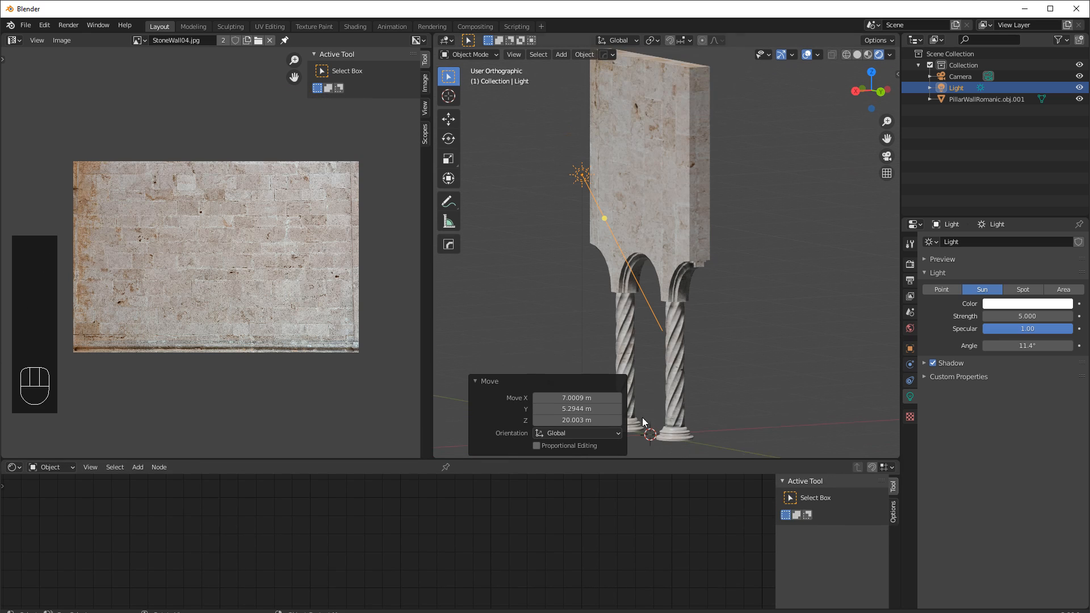
pyautogui.keyDown('shift'); pyautogui.moveTo(564, 243); pyautogui.dragTo(652, 271, button='middle'); pyautogui.keyUp('shift')
pyautogui.scroll(1, 638, 234)
pyautogui.scroll(-2, 679, 287)
pyautogui.scroll(-1, 677, 287)
pyautogui.scroll(-1, 665, 292)
pyautogui.scroll(4, 659, 261)
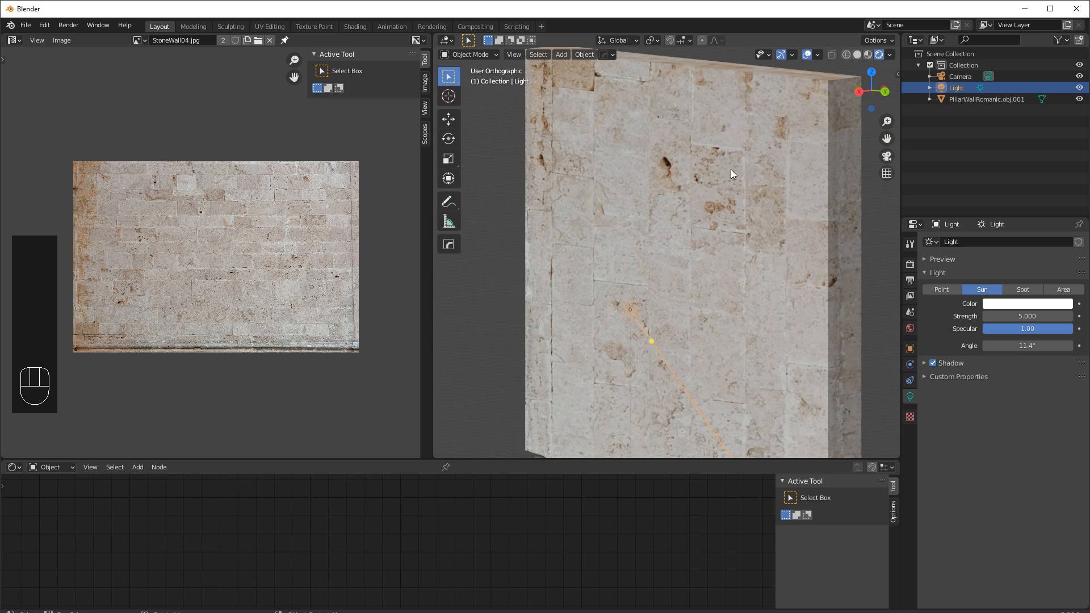
# Select the wall object and enlarge the Shader Editor to work on its nodes.
pyautogui.click(692, 139)
pyautogui.moveTo(308, 462); pyautogui.dragTo(336, 233)
pyautogui.scroll(-1, 320, 370)
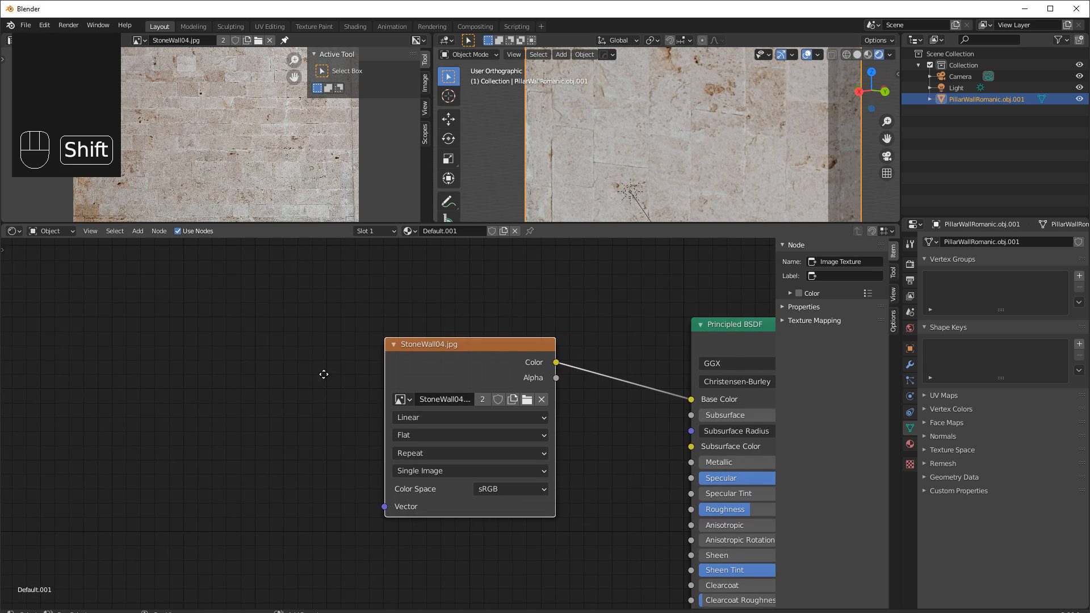
pyautogui.keyDown('shift'); pyautogui.moveTo(320, 371); pyautogui.dragTo(141, 366, button='middle'); pyautogui.keyUp('shift')
pyautogui.moveTo(288, 365); pyautogui.dragTo(351, 378)
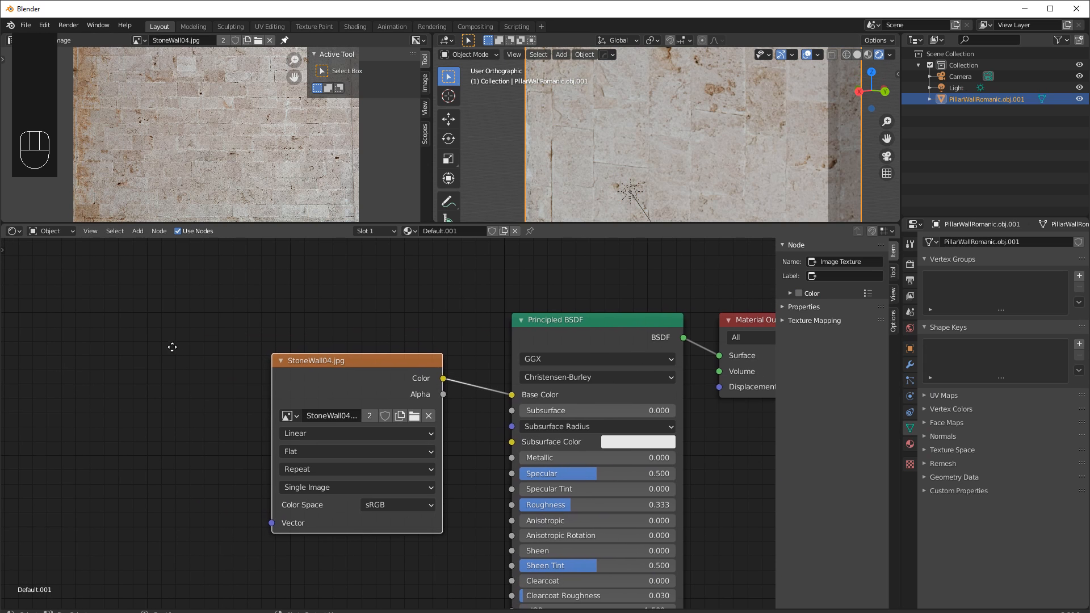
pyautogui.moveTo(172, 347); pyautogui.dragTo(203, 335, button='middle')
# Add a Texture Coordinate node to the left of the image texture.
pyautogui.click(135, 234)
pyautogui.click(164, 245)
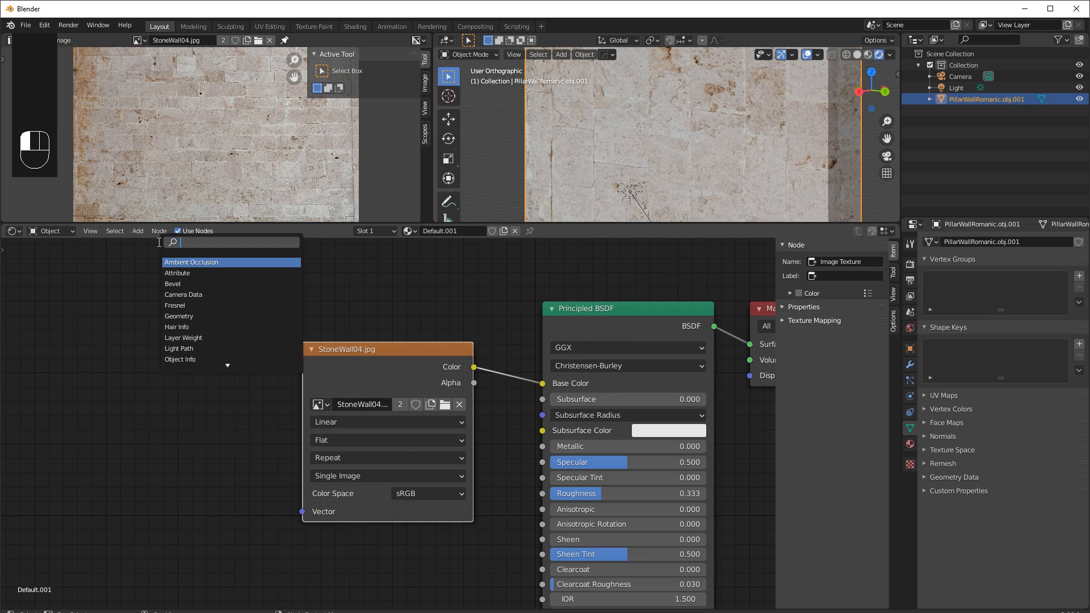
pyautogui.write('text')
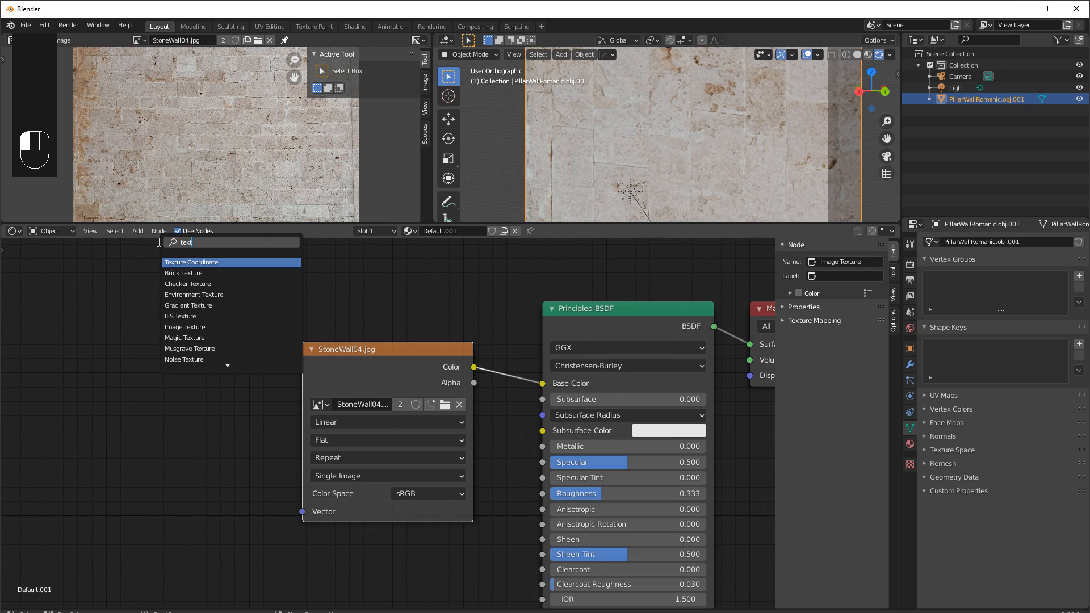
pyautogui.click(199, 263)
pyautogui.click(83, 318)
# Add a Mapping node and link Texture Coordinate UV through it into the image texture's Vector.
pyautogui.click(138, 231)
pyautogui.click(148, 245)
pyautogui.write('ma')
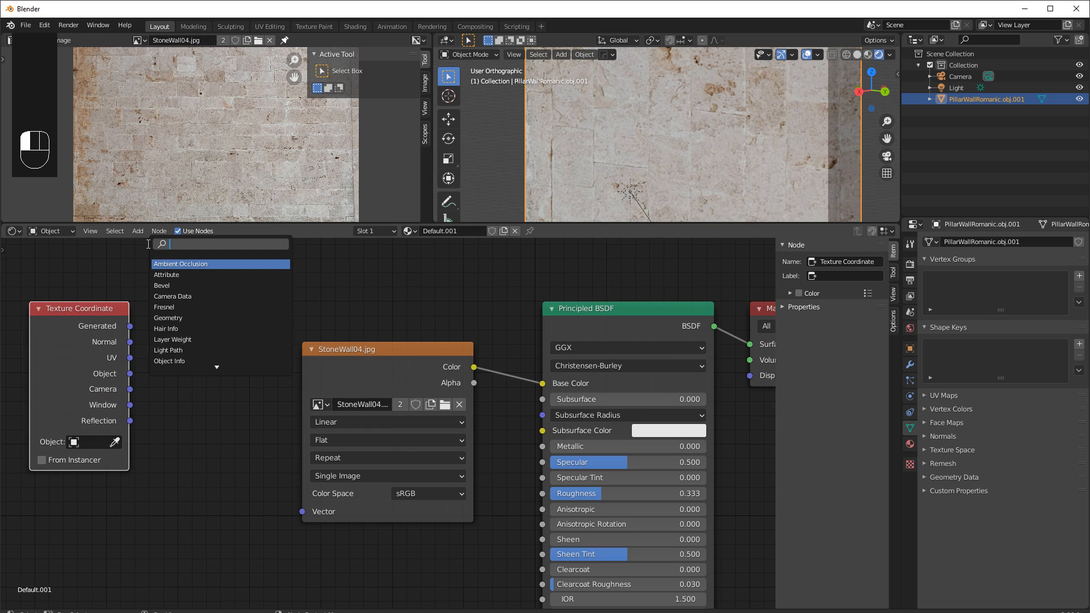
pyautogui.write('pp')
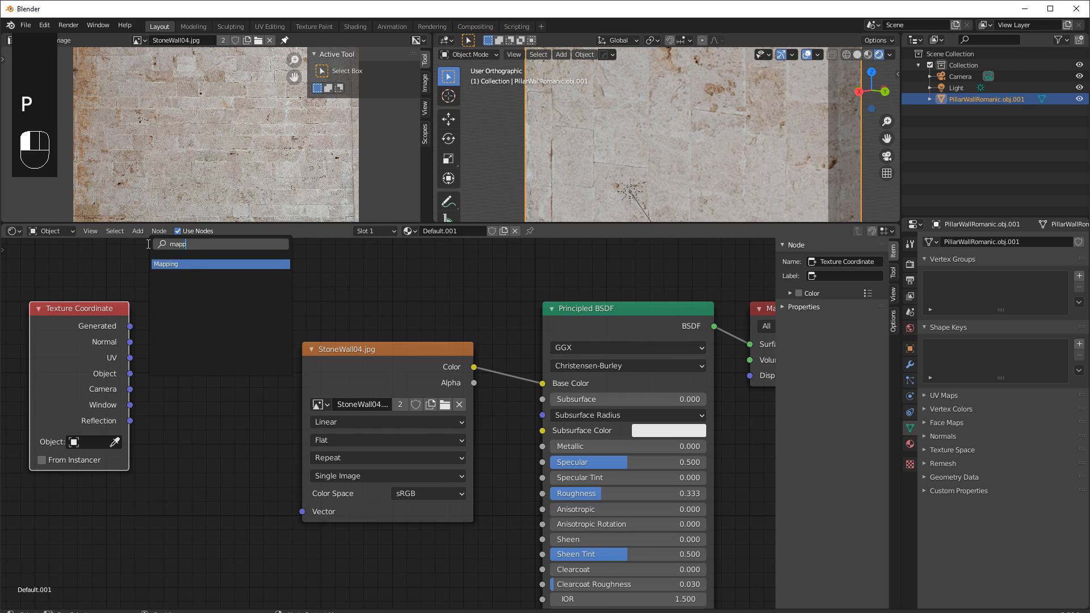
pyautogui.click(174, 265)
pyautogui.moveTo(259, 313); pyautogui.dragTo(303, 513)
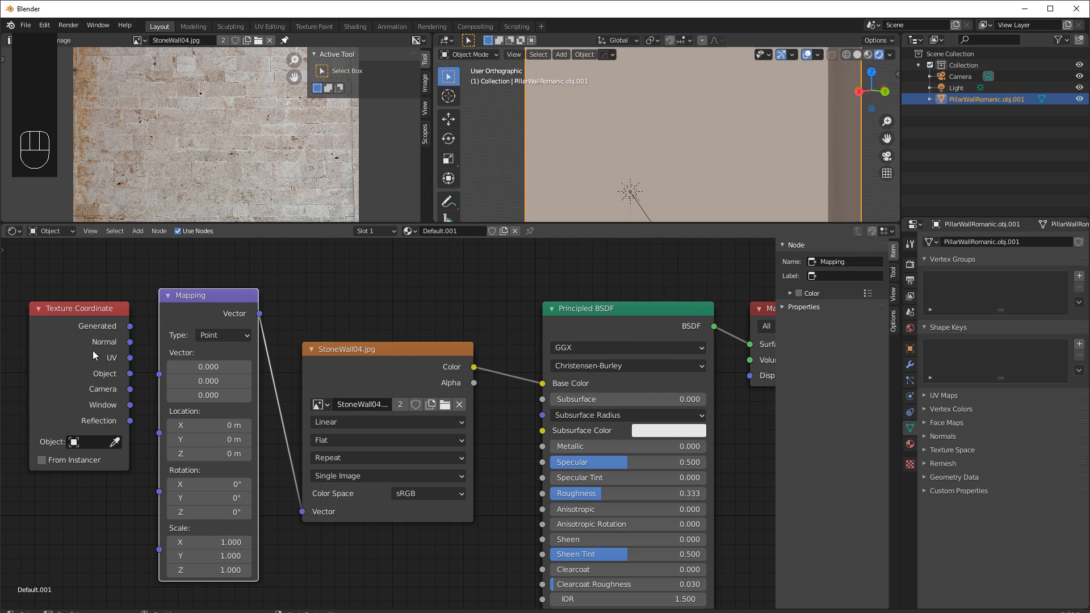
pyautogui.moveTo(130, 358); pyautogui.dragTo(158, 373)
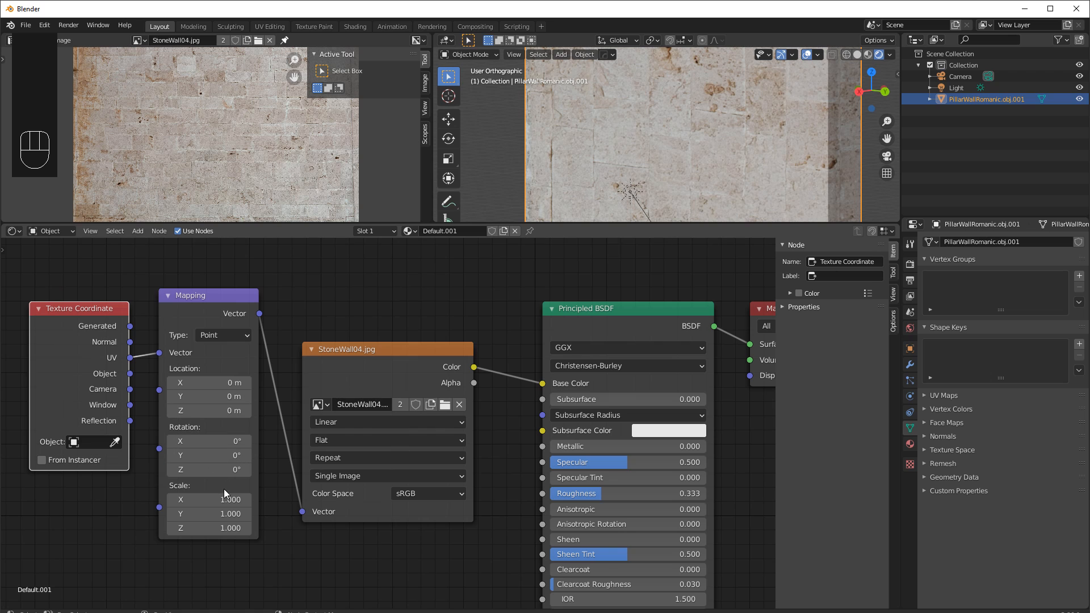
# Open the sum0092.JPG stone photo from the Rocks texture folder in the image editor.
pyautogui.scroll(-2, 616, 130)
pyautogui.scroll(-3, 613, 136)
pyautogui.moveTo(666, 145); pyautogui.dragTo(715, 141, button='middle')
pyautogui.scroll(3, 711, 143)
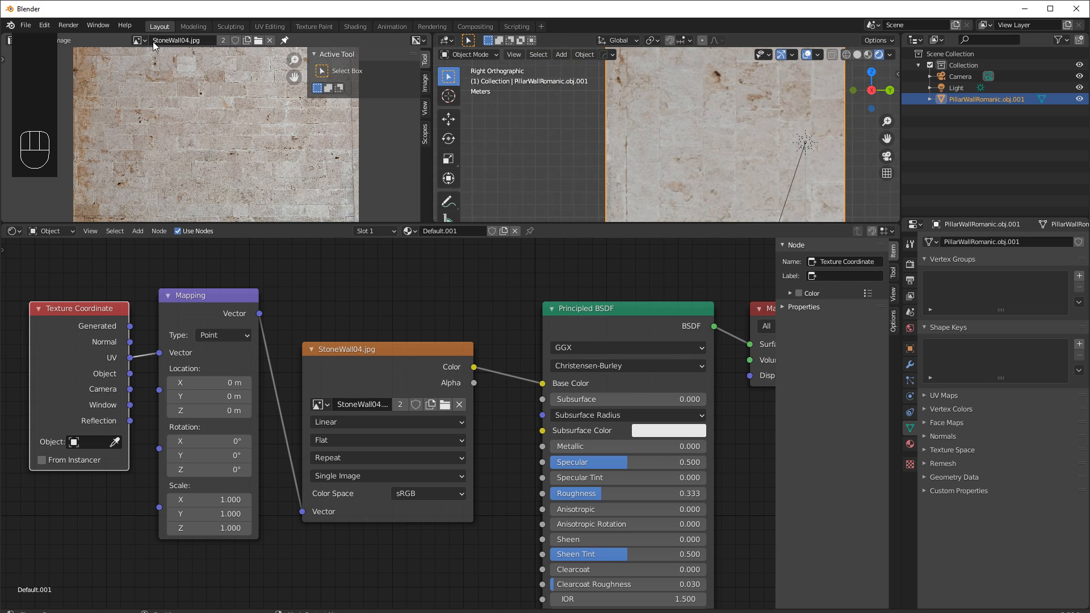
pyautogui.click(258, 40)
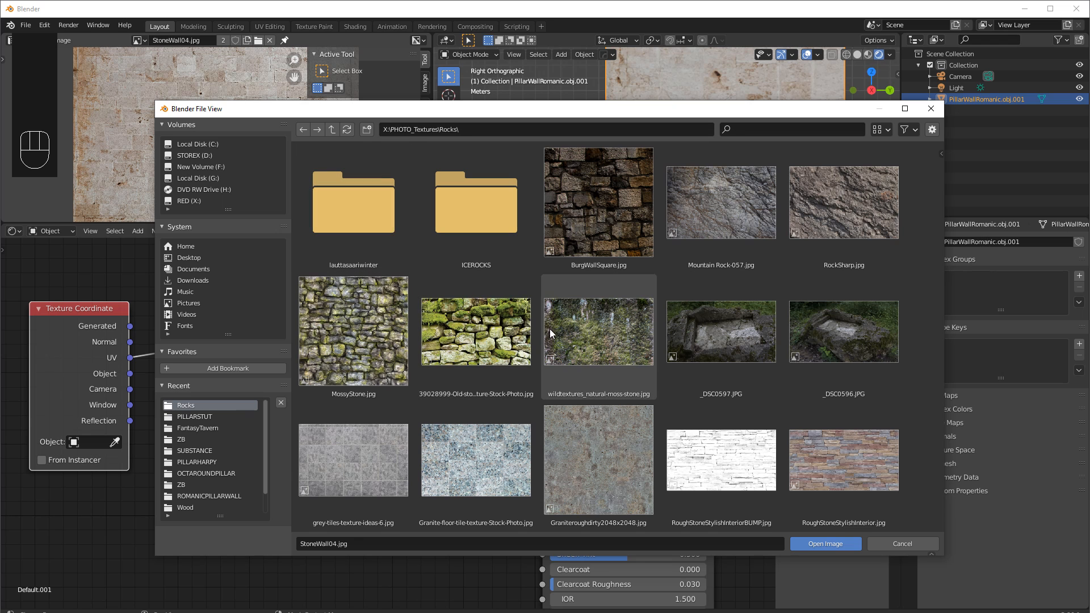
pyautogui.scroll(-6, 561, 328)
pyautogui.scroll(-12, 562, 329)
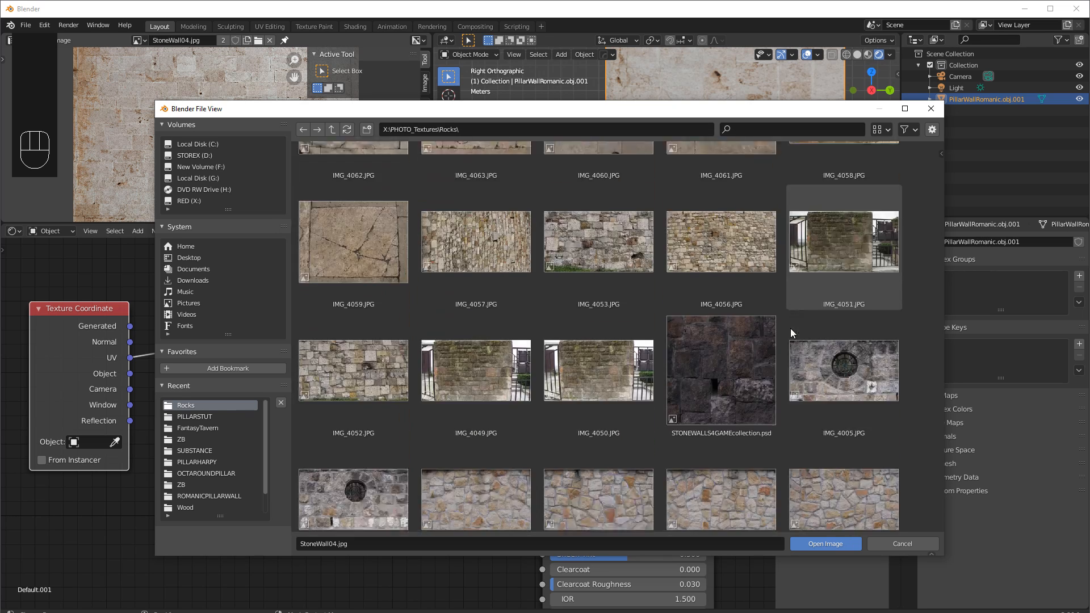
pyautogui.scroll(-12, 779, 381)
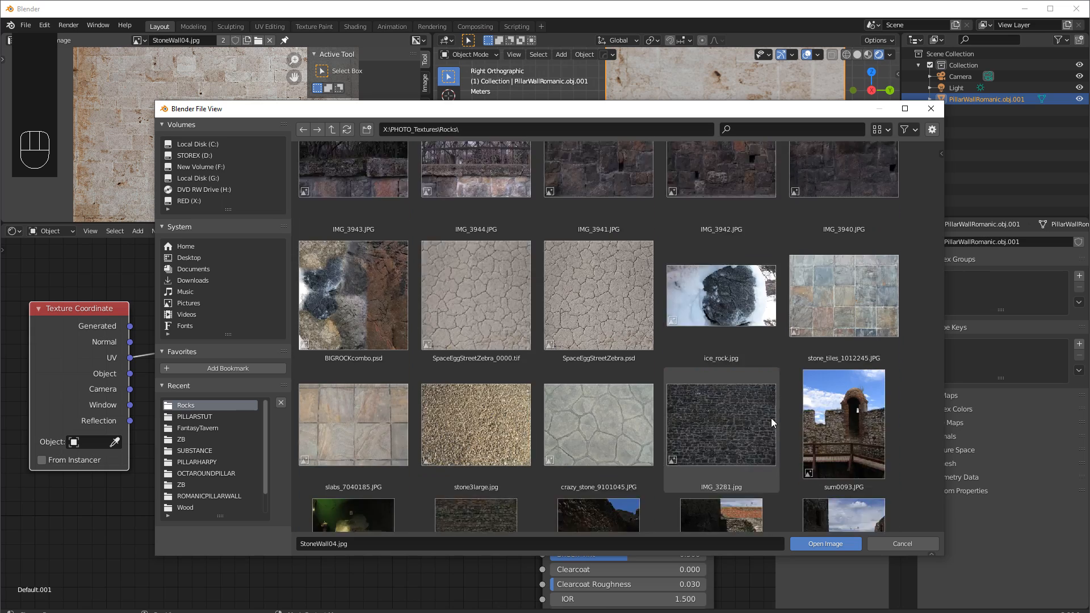
pyautogui.scroll(-12, 772, 418)
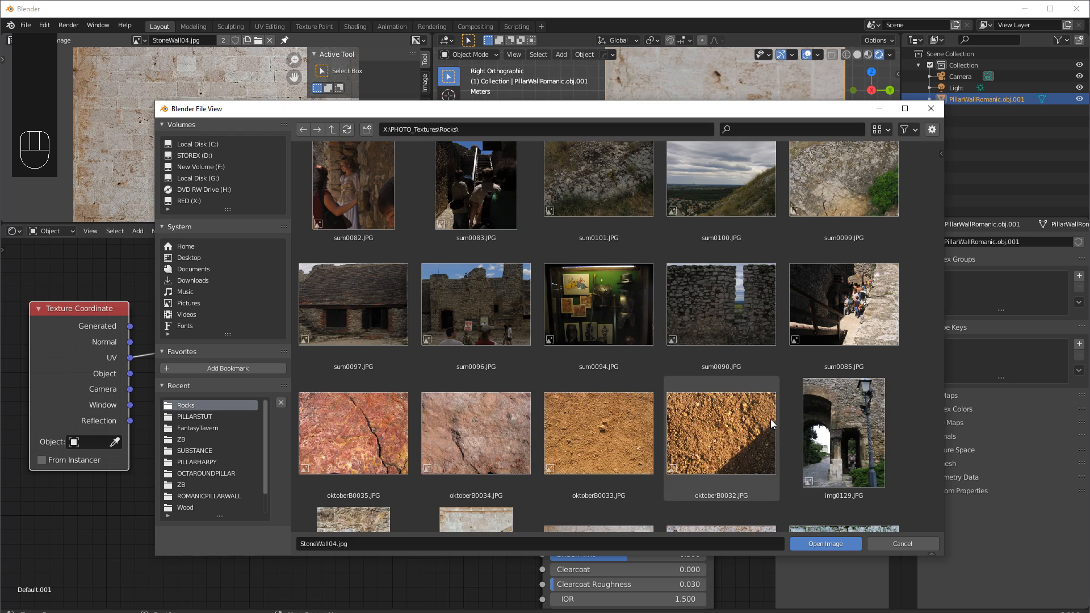
pyautogui.scroll(4, 767, 247)
pyautogui.click(756, 239)
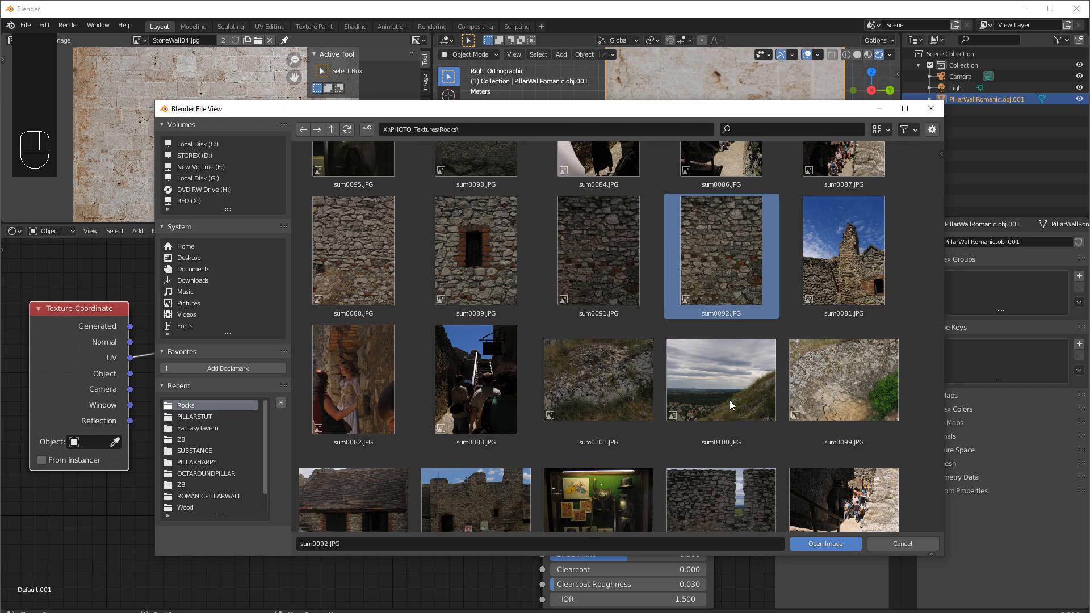
pyautogui.click(828, 540)
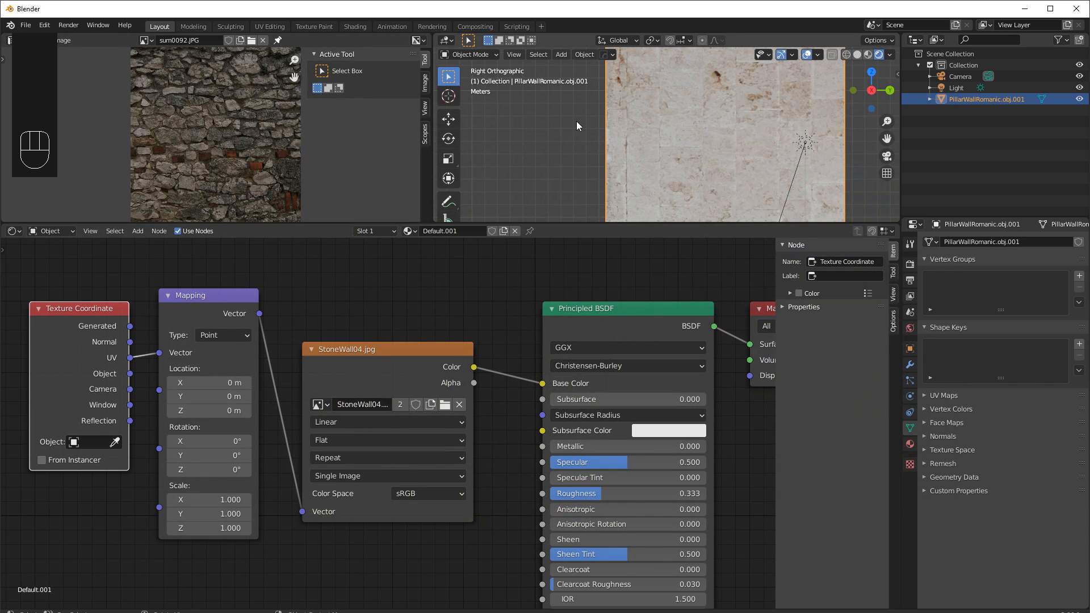
# Assign sum0092.JPG as the image in the wall's image texture node.
pyautogui.moveTo(699, 134); pyautogui.dragTo(649, 156, button='middle')
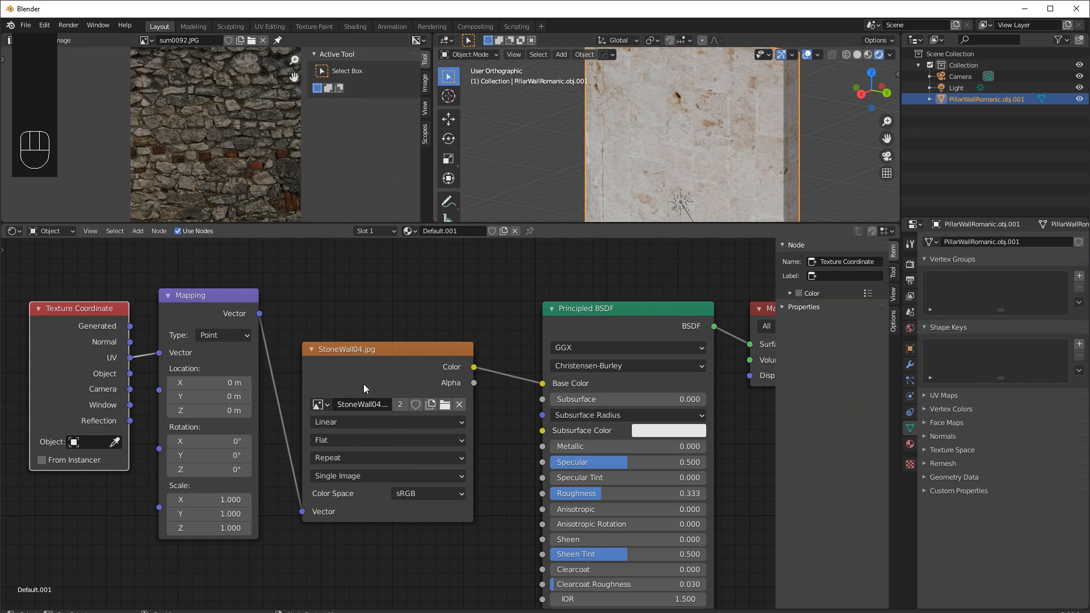
pyautogui.click(318, 404)
pyautogui.click(348, 453)
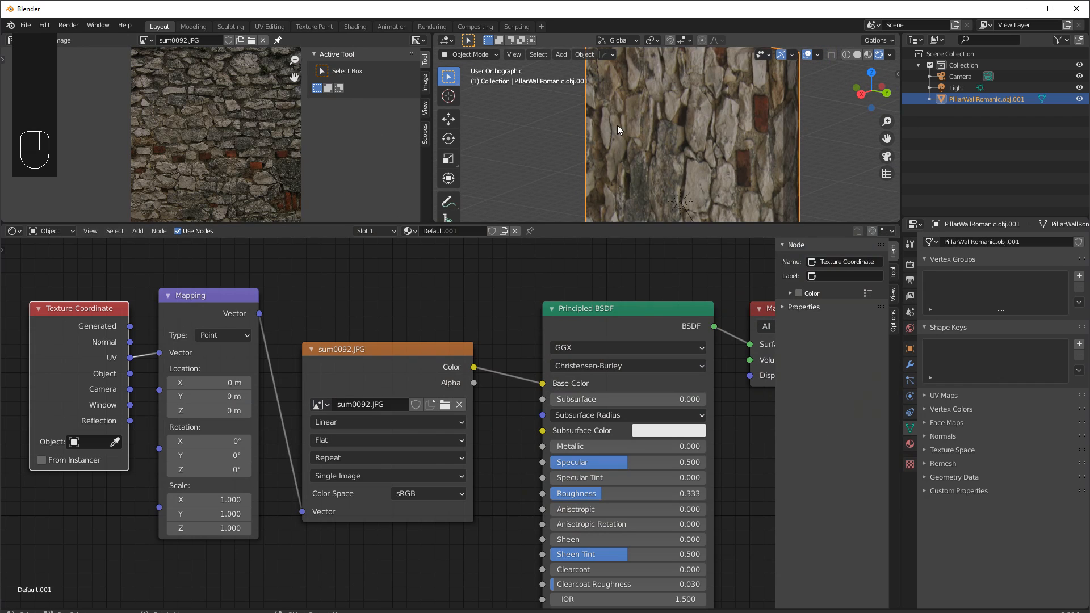
# Set the Mapping node's Z rotation to 90°.
pyautogui.moveTo(647, 223); pyautogui.dragTo(643, 321)
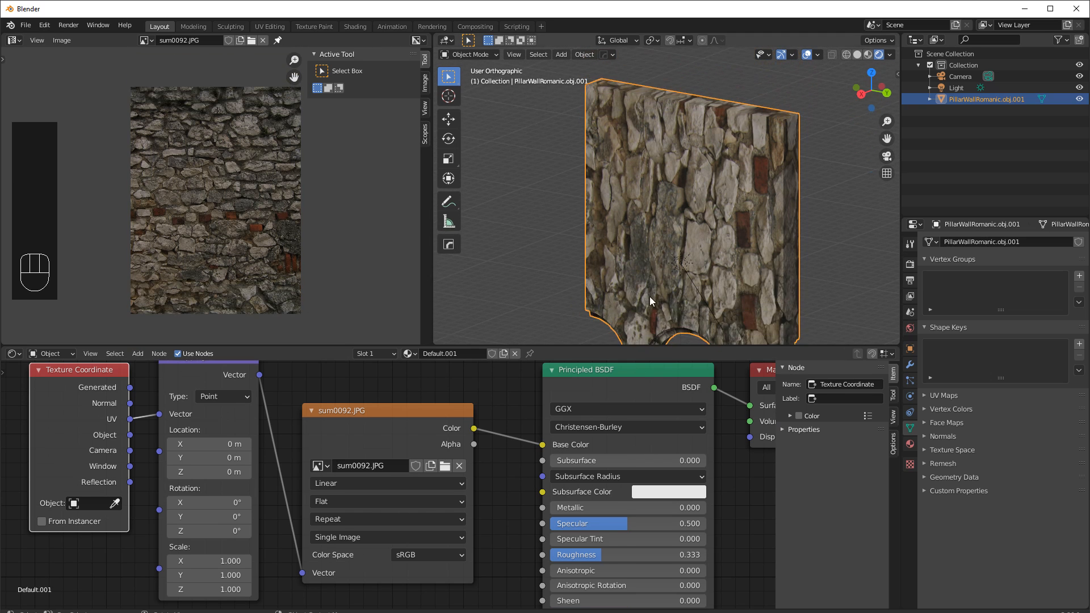
pyautogui.scroll(-2, 653, 284)
pyautogui.keyDown('shift'); pyautogui.moveTo(666, 274); pyautogui.dragTo(636, 219, button='middle'); pyautogui.keyUp('shift')
pyautogui.scroll(1, 723, 174)
pyautogui.scroll(1, 635, 219)
pyautogui.moveTo(210, 531); pyautogui.dragTo(174, 533)
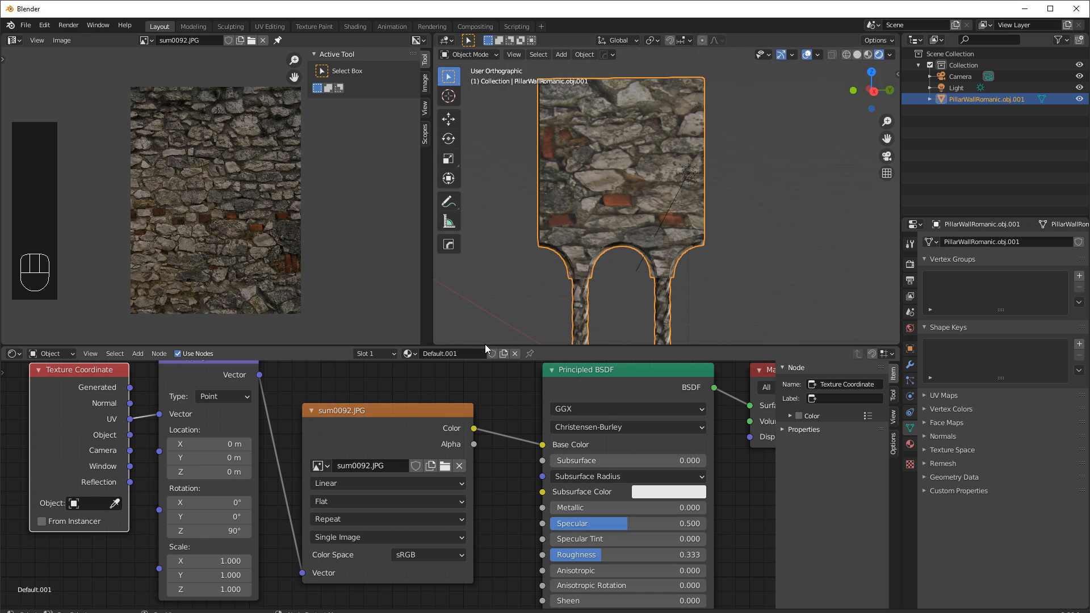
# Set the Mapping node's X, Y and Z scale to 2.
pyautogui.moveTo(211, 566); pyautogui.dragTo(210, 588)
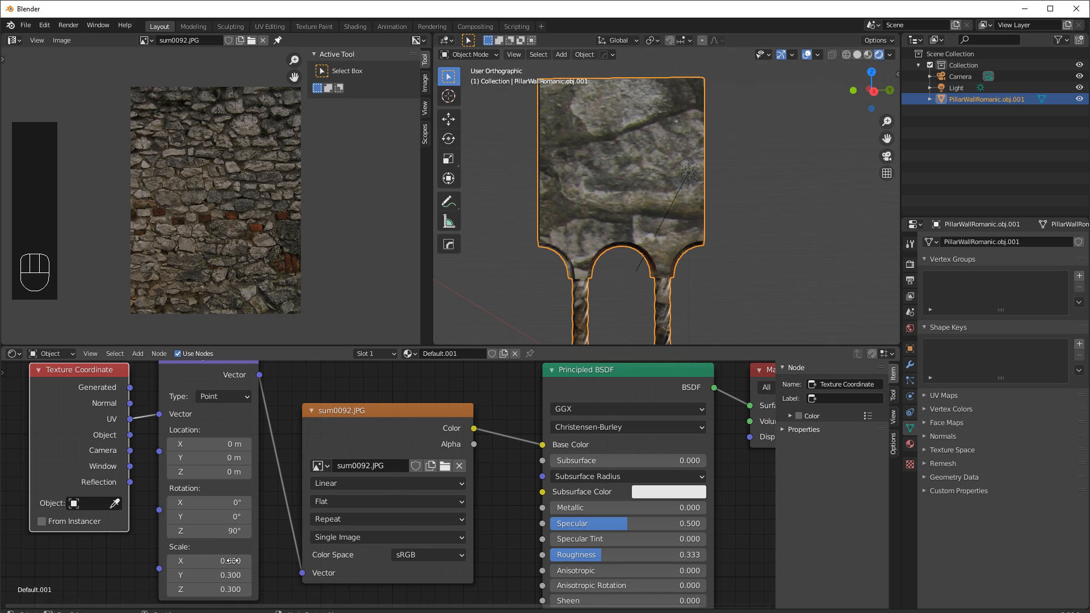
pyautogui.click(211, 560)
pyautogui.write('2')
pyautogui.press('Tab')
pyautogui.write('2')
pyautogui.press('Tab')
pyautogui.write('22')
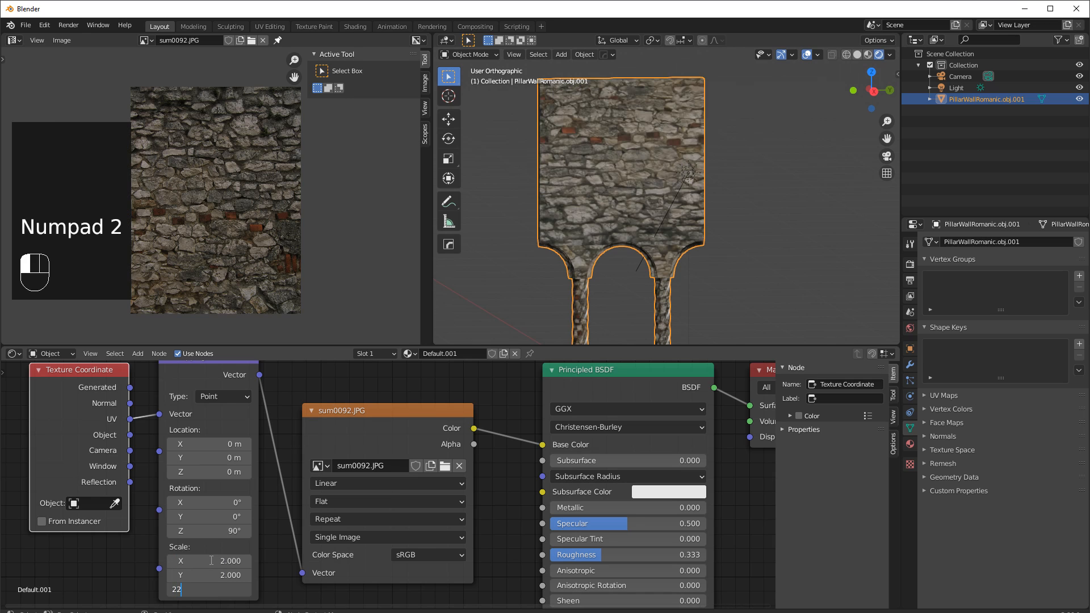
pyautogui.press('Return')
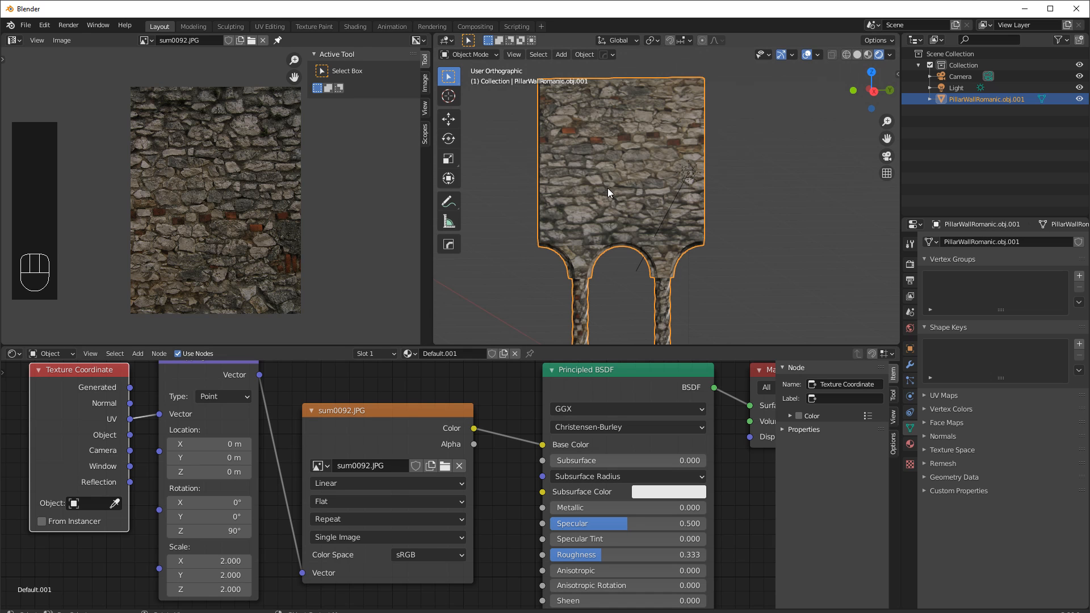
# Set the Mapping node's Z rotation to 270°.
pyautogui.scroll(-2, 608, 189)
pyautogui.moveTo(653, 234); pyautogui.dragTo(624, 244, button='middle')
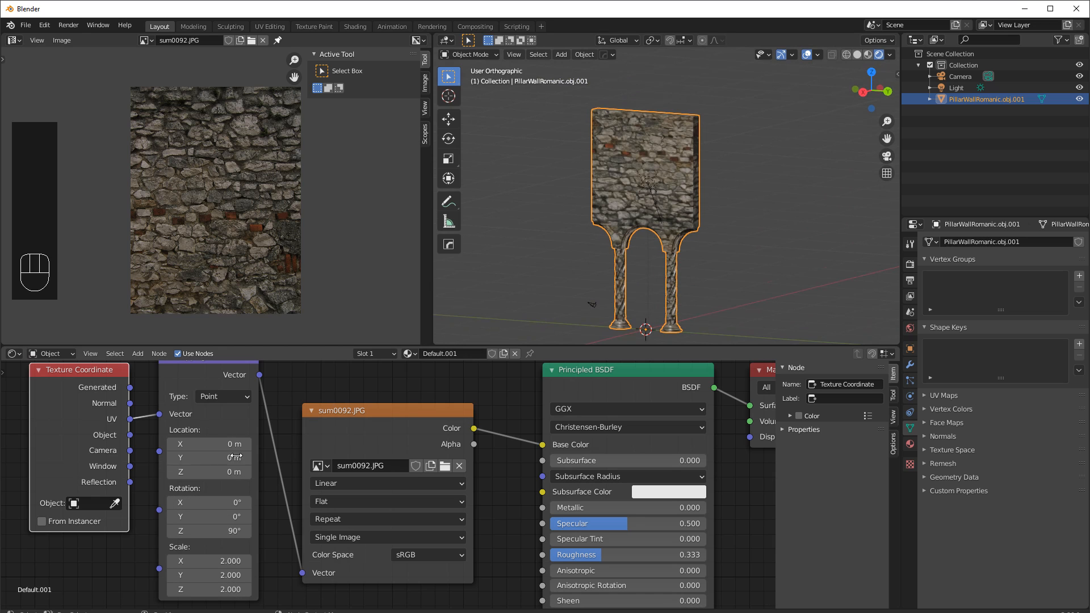
pyautogui.scroll(-1, 222, 425)
pyautogui.moveTo(64, 425); pyautogui.dragTo(123, 435, button='middle')
pyautogui.moveTo(573, 199); pyautogui.dragTo(608, 285, button='middle')
pyautogui.scroll(4, 602, 237)
pyautogui.keyDown('shift'); pyautogui.moveTo(648, 217); pyautogui.dragTo(707, 141, button='middle'); pyautogui.keyUp('shift')
pyautogui.click(306, 533)
pyautogui.write('270')
pyautogui.press('Return')
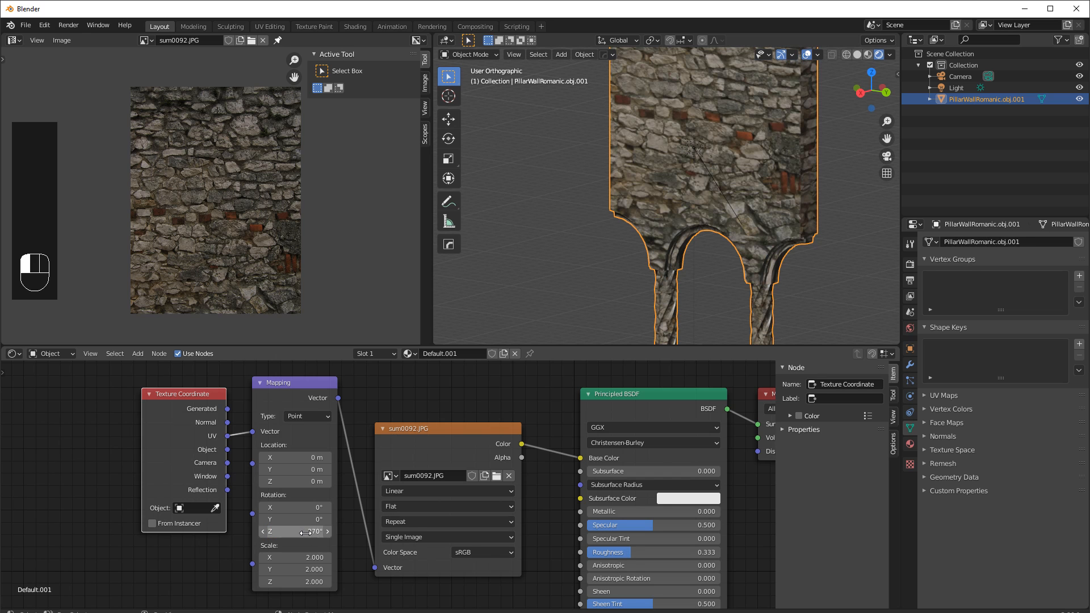
# Orbit and zoom around the wall and arches to inspect the scaled, rotated stone texture.
pyautogui.scroll(-4, 651, 176)
pyautogui.keyDown('shift'); pyautogui.moveTo(640, 187); pyautogui.dragTo(642, 223, button='middle'); pyautogui.keyUp('shift')
pyautogui.moveTo(642, 224)
pyautogui.mouseDown(button='middle')
pyautogui.moveTo(732, 200)
pyautogui.moveTo(642, 224)
pyautogui.moveTo(662, 244)
pyautogui.moveTo(659, 213)
pyautogui.mouseUp(button='middle')
pyautogui.scroll(3, 673, 247)
pyautogui.keyDown('shift'); pyautogui.moveTo(683, 268); pyautogui.dragTo(731, 160, button='middle'); pyautogui.keyUp('shift')
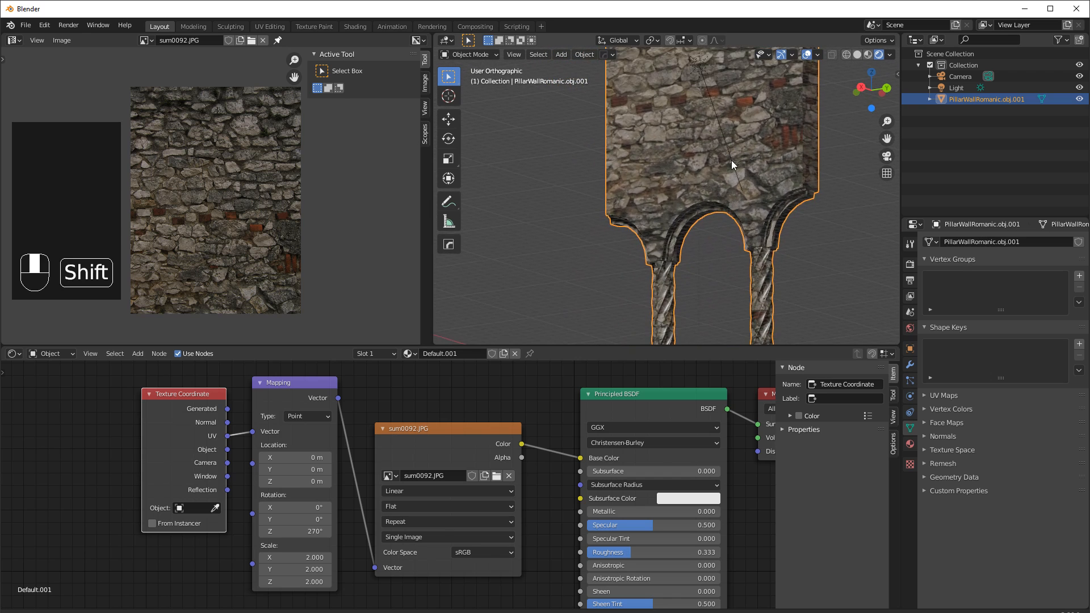
pyautogui.scroll(3, 687, 224)
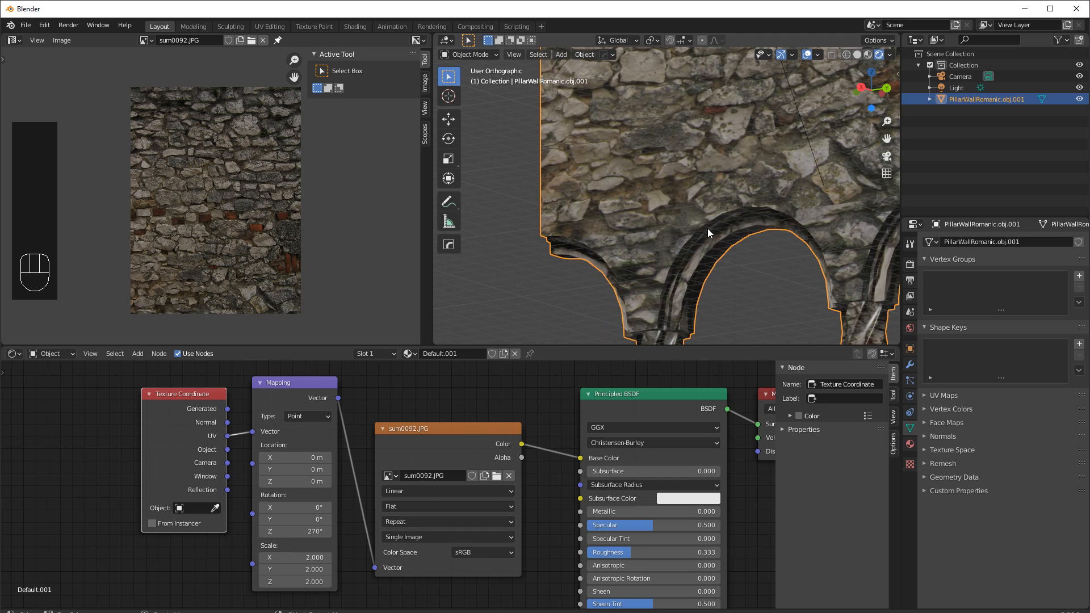
pyautogui.moveTo(584, 254); pyautogui.dragTo(630, 261, button='middle')
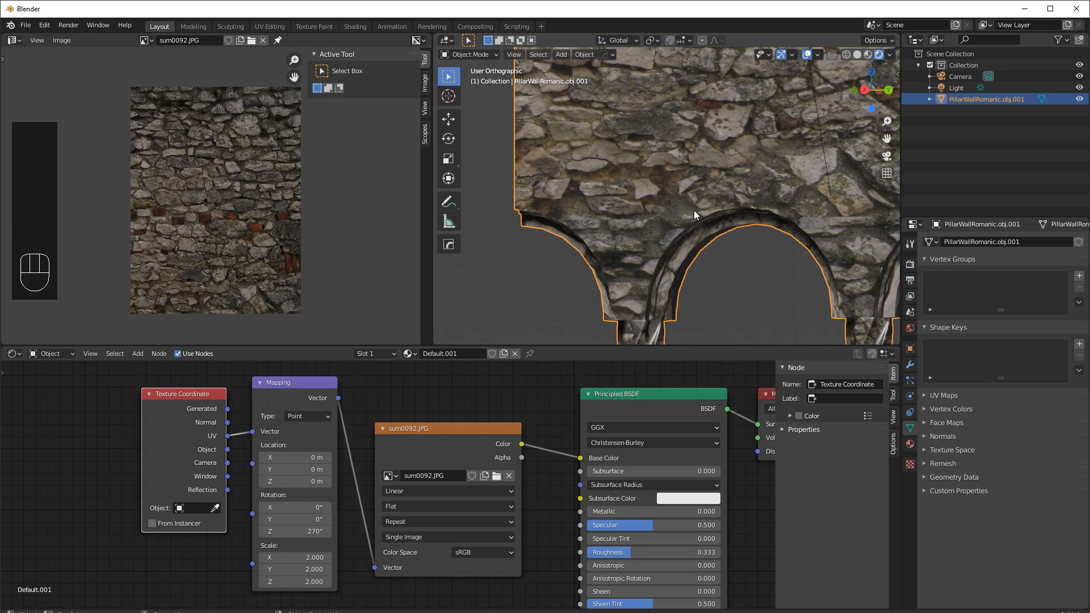
pyautogui.scroll(-5, 730, 192)
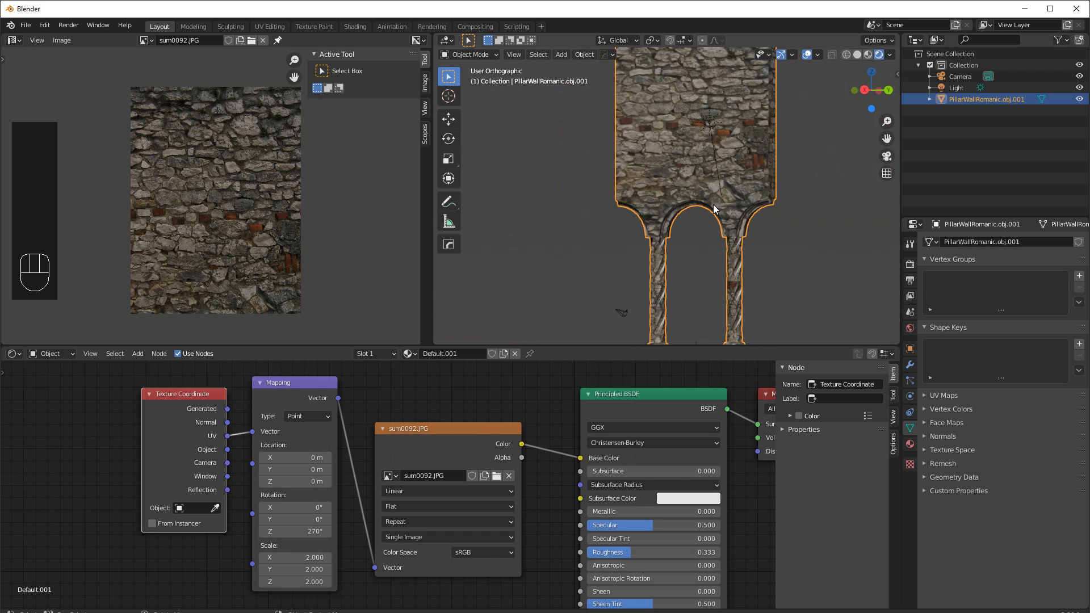
pyautogui.moveTo(698, 223); pyautogui.dragTo(624, 291, button='middle')
pyautogui.moveTo(589, 344); pyautogui.dragTo(591, 436)
pyautogui.keyDown('shift'); pyautogui.moveTo(732, 232); pyautogui.dragTo(646, 306, button='middle'); pyautogui.keyUp('shift')
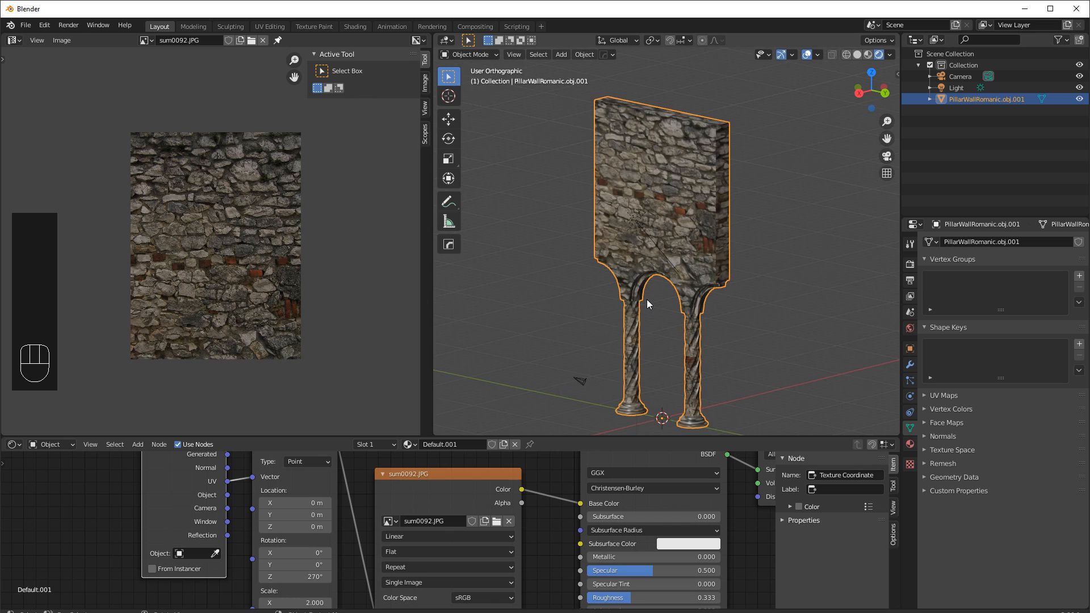